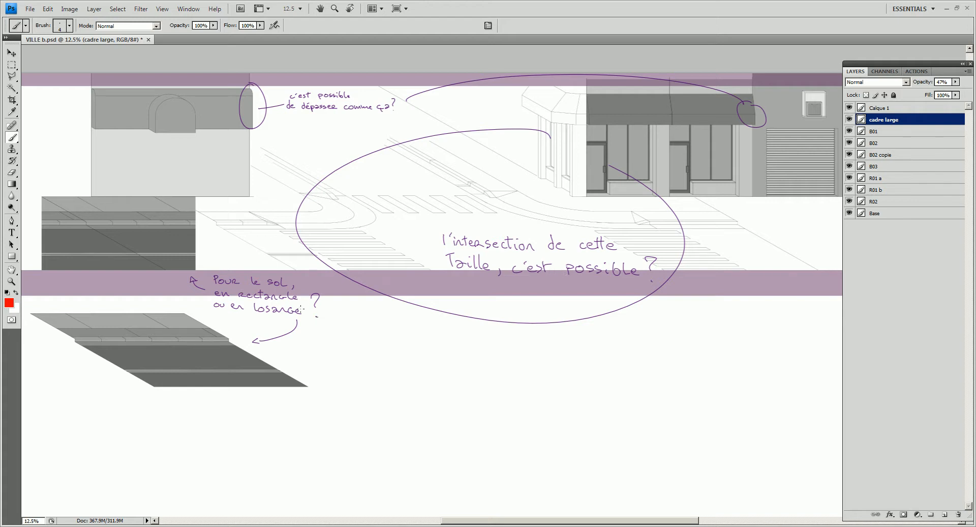
# - Examine the ground tile drawings and toggle the visibility of the cadre large, B01, B02 and B02 copie layers
pyautogui.moveTo(304, 281); pyautogui.dragTo(493, 273)
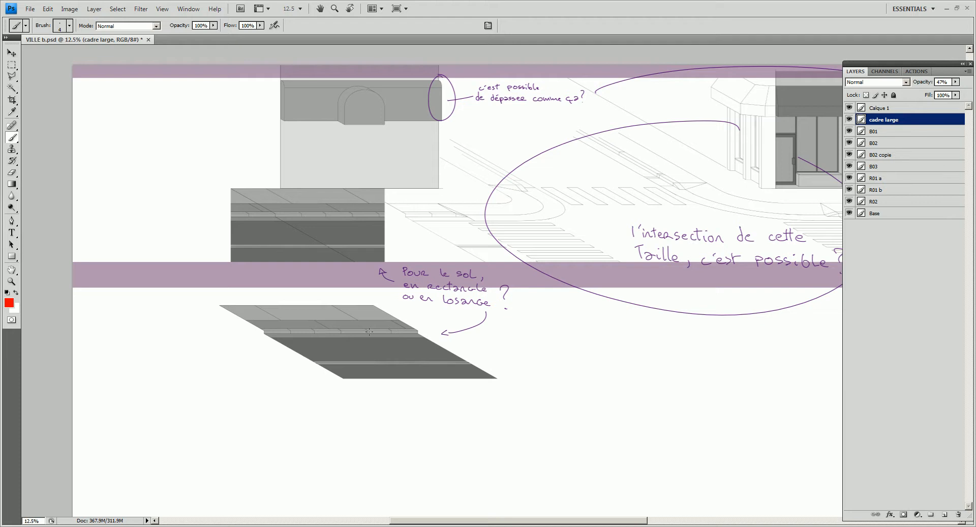
pyautogui.moveTo(556, 331); pyautogui.dragTo(418, 338)
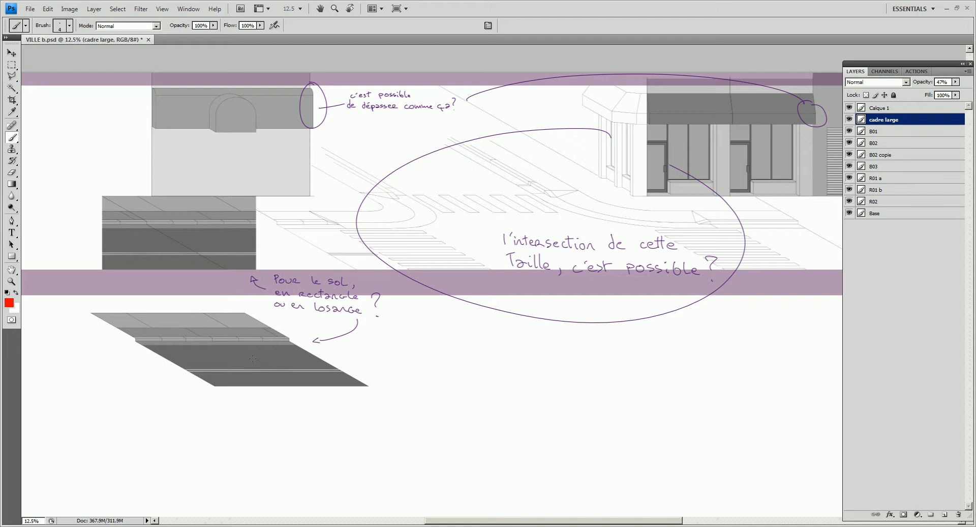
pyautogui.moveTo(308, 348); pyautogui.dragTo(514, 315)
pyautogui.click(850, 119)
pyautogui.click(850, 119)
pyautogui.click(849, 131)
pyautogui.click(849, 132)
pyautogui.click(849, 143)
pyautogui.click(850, 142)
pyautogui.click(849, 155)
pyautogui.click(850, 155)
# - Make R01 b, the layer holding the slanted ground tile, active and check its content by toggling its visibility
pyautogui.press('v')
pyautogui.rightClick(415, 338)
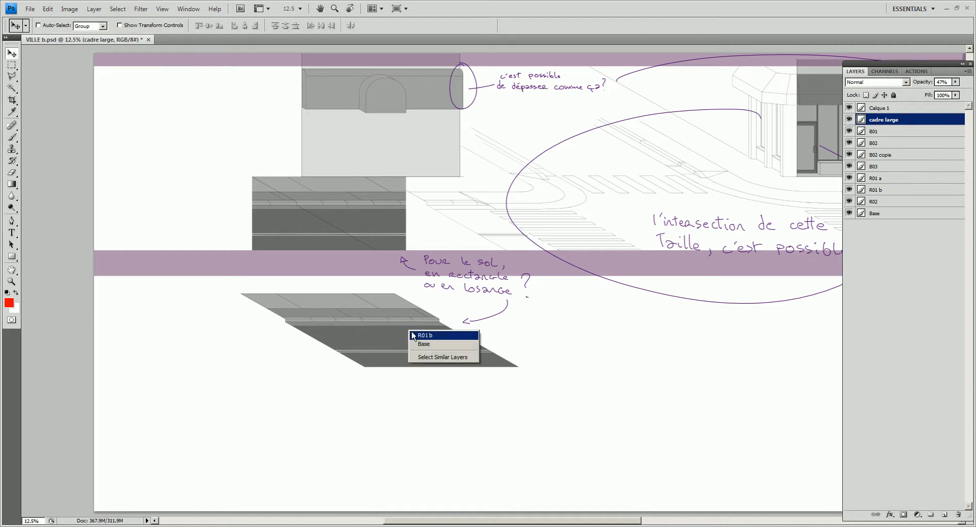
pyautogui.click(419, 335)
pyautogui.click(850, 191)
pyautogui.click(850, 191)
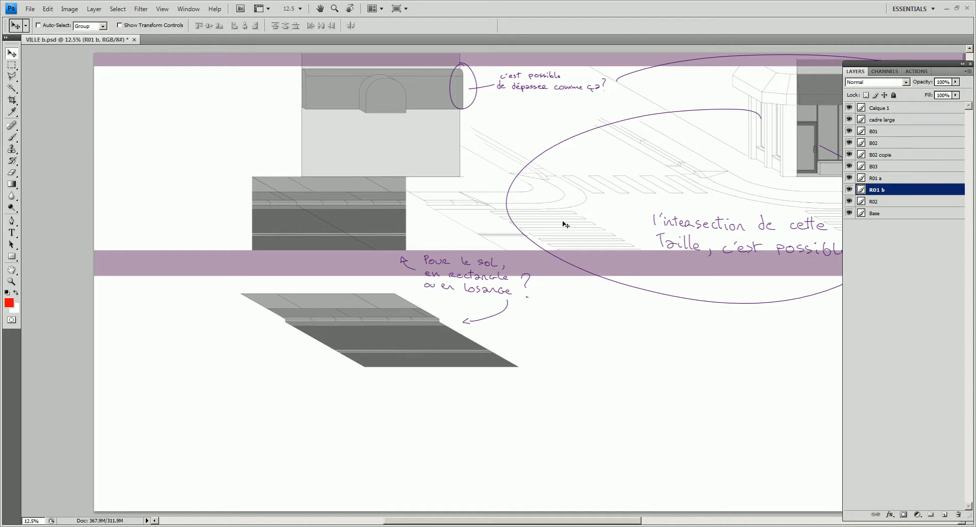
pyautogui.hotkey('ctrl', 't')
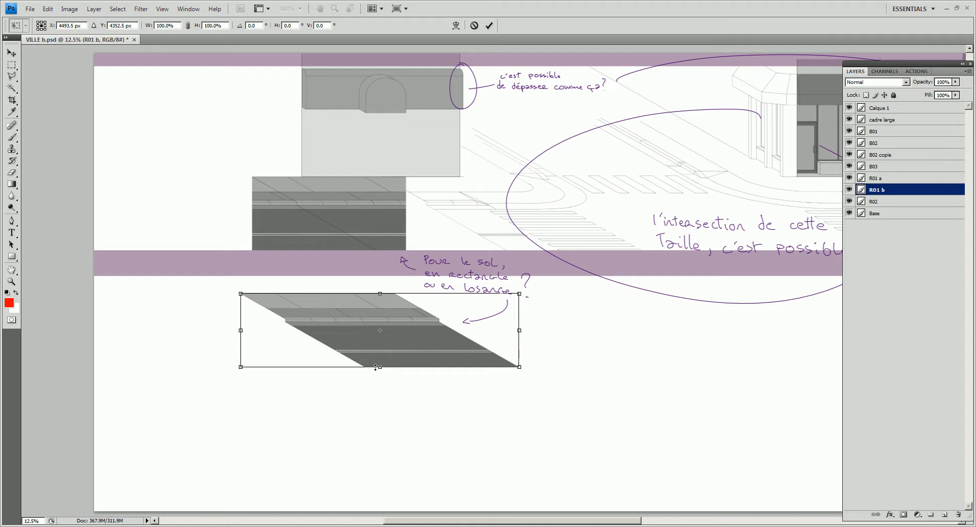
pyautogui.press('Return')
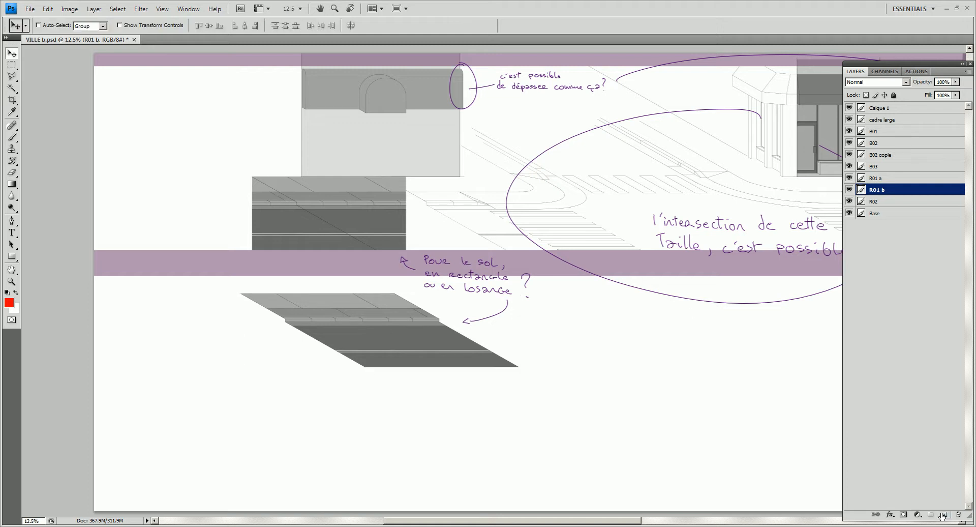
# - Add a new layer and draw two vertical red guide lines downward from the slanted tile's two upper corners
pyautogui.click(943, 514)
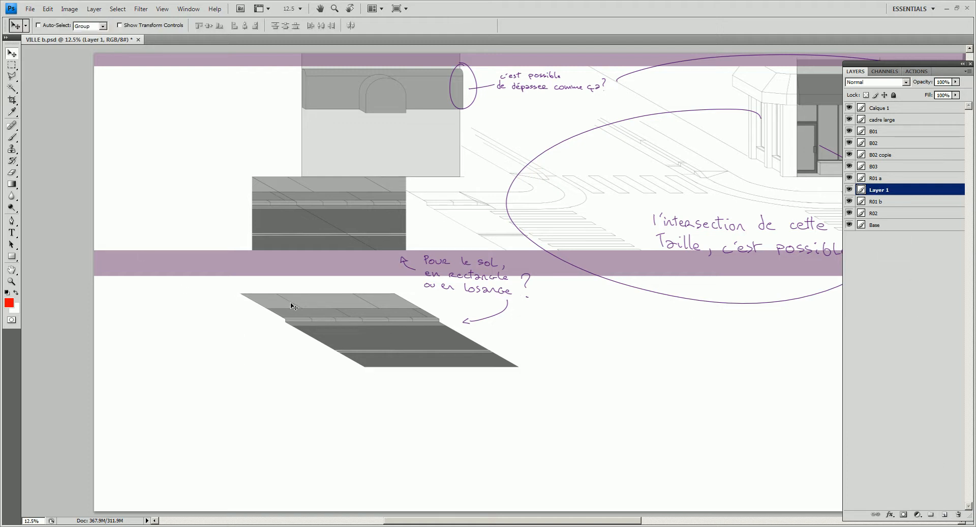
pyautogui.press('b')
pyautogui.keyDown('shift'); pyautogui.moveTo(241, 288); pyautogui.dragTo(241, 510); pyautogui.keyUp('shift')
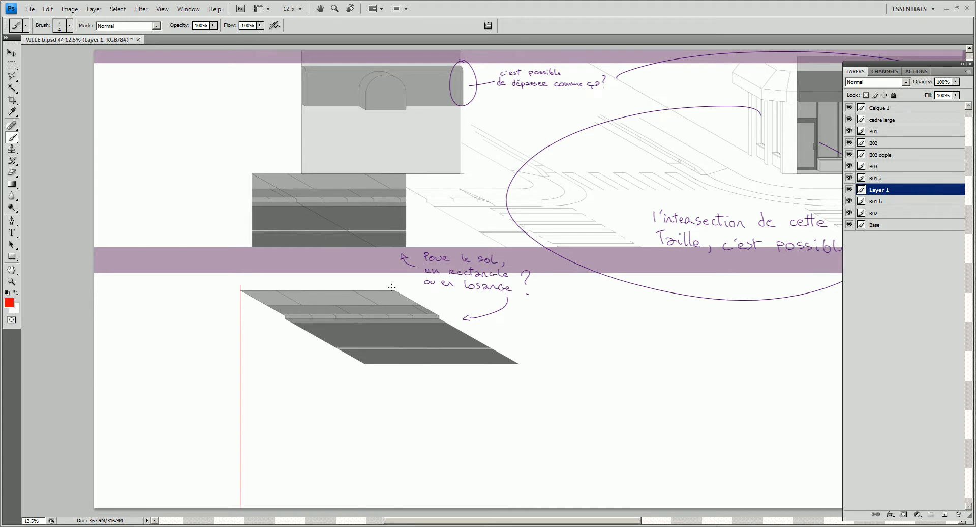
pyautogui.keyDown('shift'); pyautogui.moveTo(398, 406); pyautogui.dragTo(396, 510); pyautogui.keyUp('shift')
# - Skew the R01 b tile horizontally by about -37.3° and stretch its height to about 225% to fit between the red guide lines
pyautogui.click(869, 202)
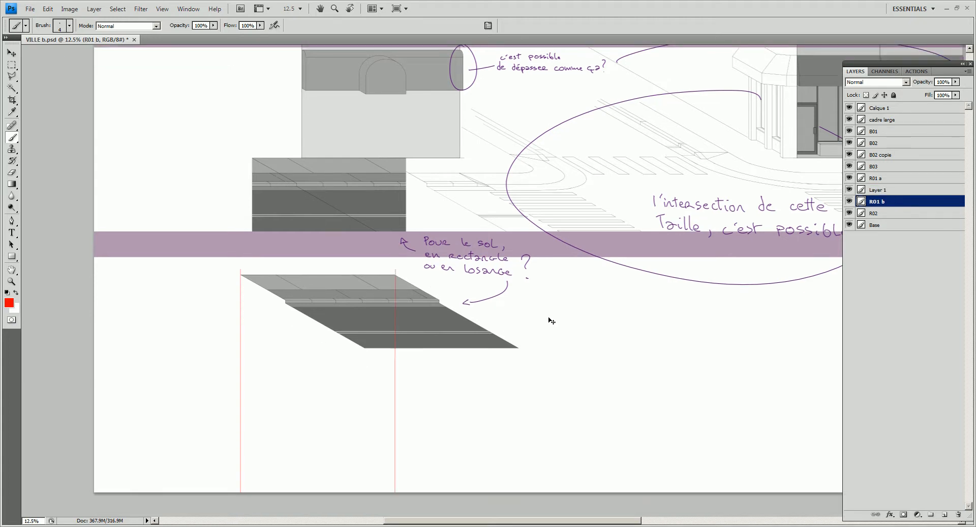
pyautogui.hotkey('ctrl', 't')
pyautogui.keyDown('ctrl'); pyautogui.moveTo(381, 349); pyautogui.dragTo(255, 436); pyautogui.keyUp('ctrl')
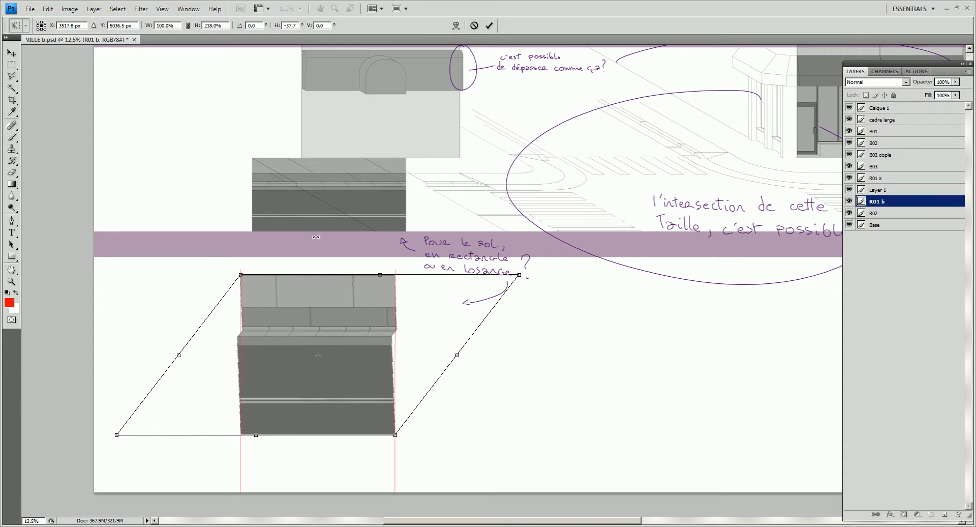
pyautogui.moveTo(381, 275); pyautogui.dragTo(382, 269)
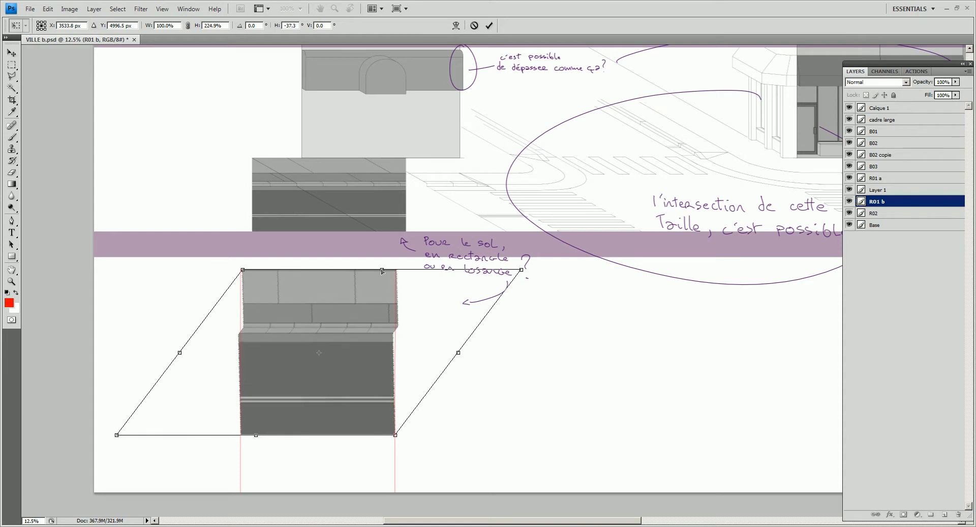
pyautogui.press('Return')
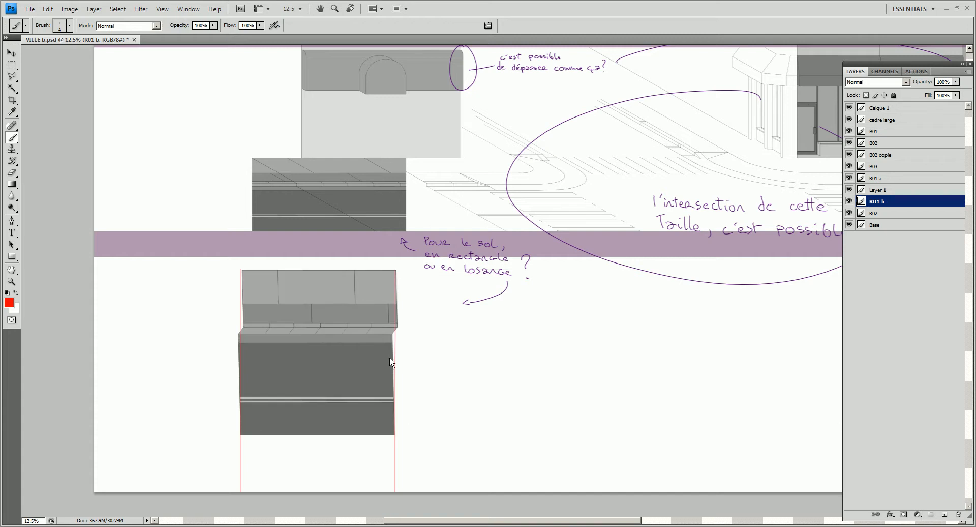
# - Trim the uneven slivers off both vertical sides of the straightened ground tile
pyautogui.press('m')
pyautogui.moveTo(193, 251); pyautogui.dragTo(241, 457)
pyautogui.press('Delete')
pyautogui.moveTo(455, 249); pyautogui.dragTo(393, 482)
pyautogui.press('Delete')
pyautogui.hotkey('ctrl', 'd')
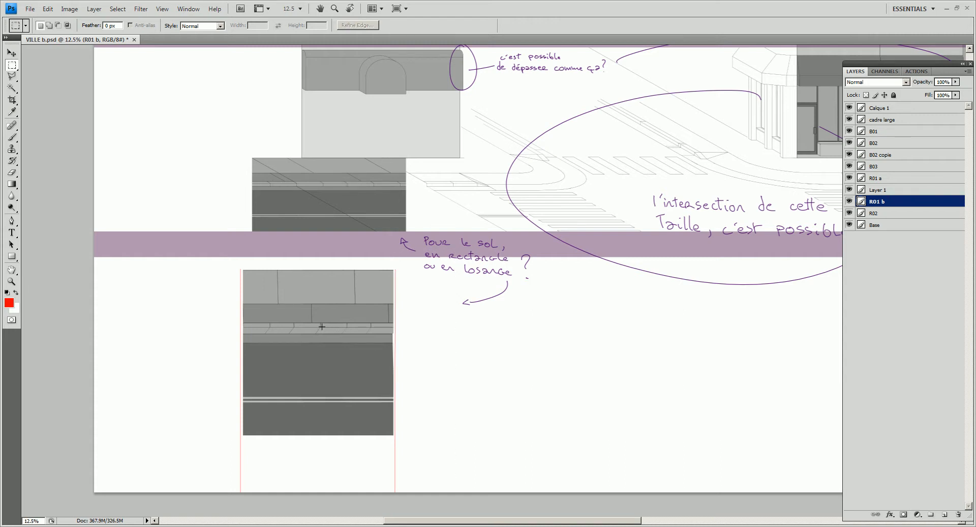
# - Select a thin strip across the kerb stones and stretch its height to 440% so the slanted joints become vertical
pyautogui.press('d')
pyautogui.press('b')
pyautogui.keyDown('alt'); pyautogui.scroll(1, 320, 330); pyautogui.keyUp('alt')
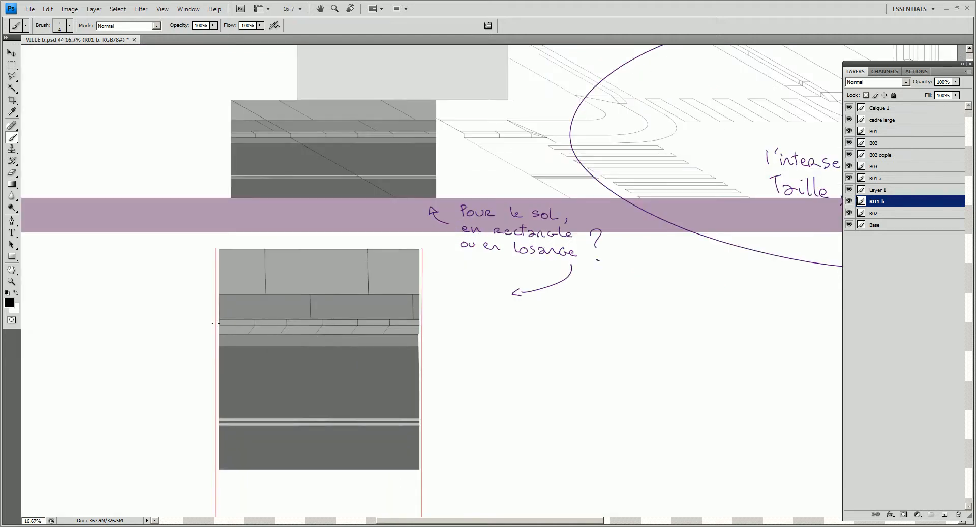
pyautogui.press('m')
pyautogui.moveTo(213, 321); pyautogui.dragTo(440, 324)
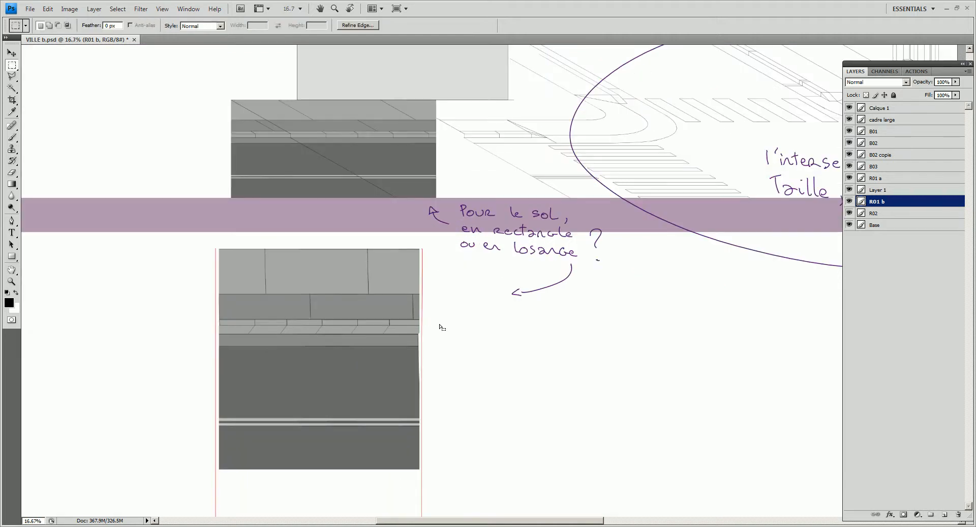
pyautogui.hotkey('ctrl', 't')
pyautogui.moveTo(327, 324); pyautogui.dragTo(327, 335)
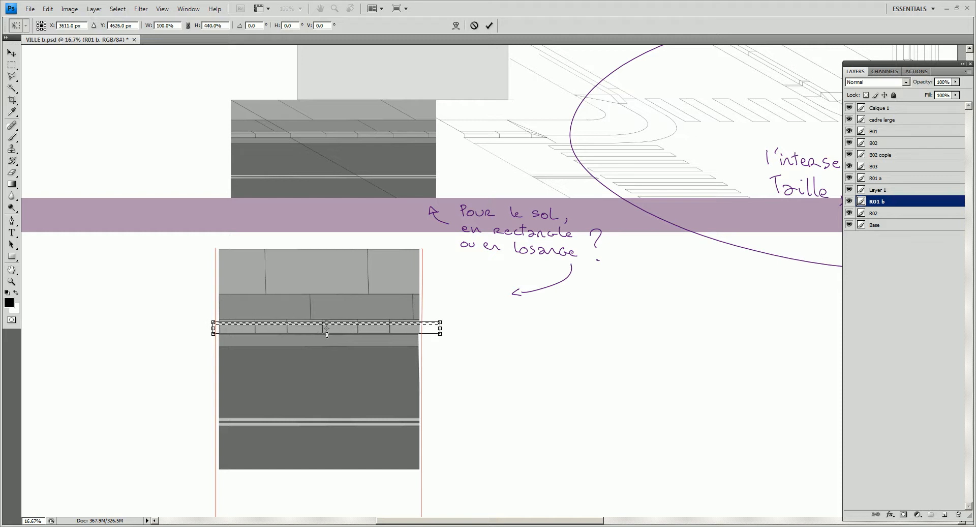
pyautogui.press('Return')
pyautogui.hotkey('ctrl', 'd')
pyautogui.press('b')
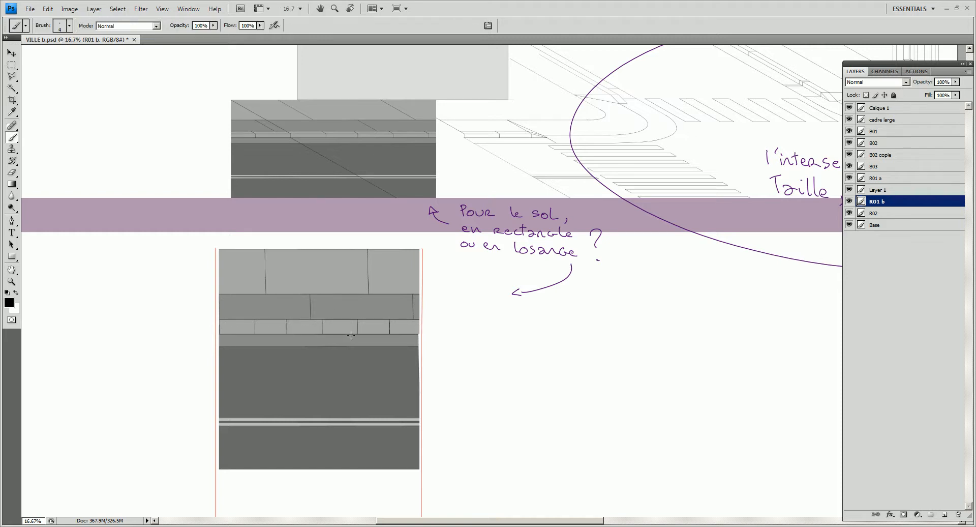
# - Draw a thin black horizontal line across the kerb stone row, extending past both sides of the tile
pyautogui.keyDown('alt'); pyautogui.click(355, 332); pyautogui.keyUp('alt')
pyautogui.keyDown('shift'); pyautogui.moveTo(470, 331); pyautogui.dragTo(169, 323); pyautogui.keyUp('shift')
pyautogui.press('d')
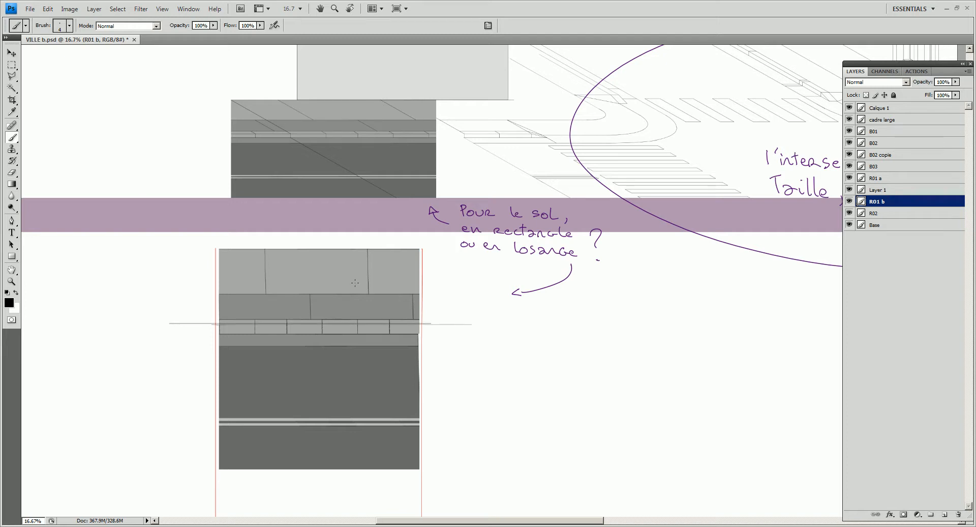
pyautogui.press('z')
pyautogui.press('x')
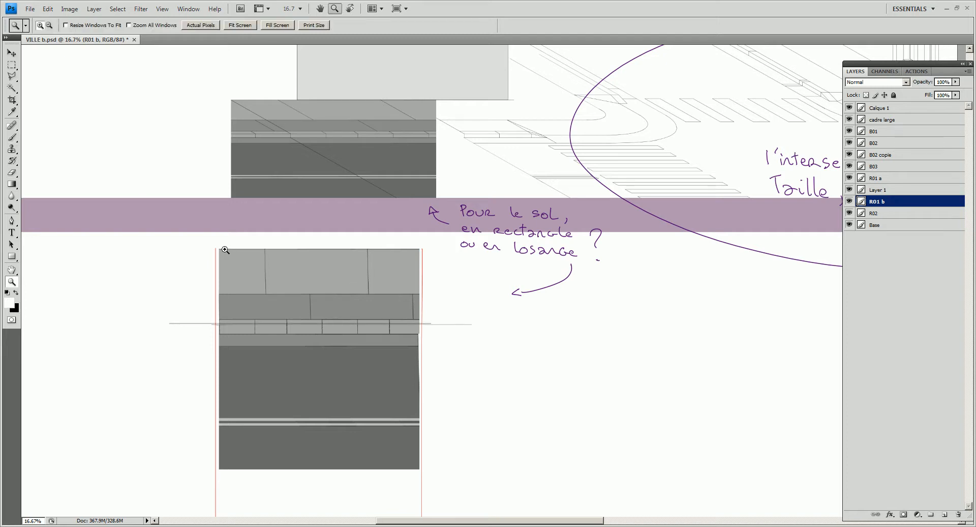
pyautogui.press('m')
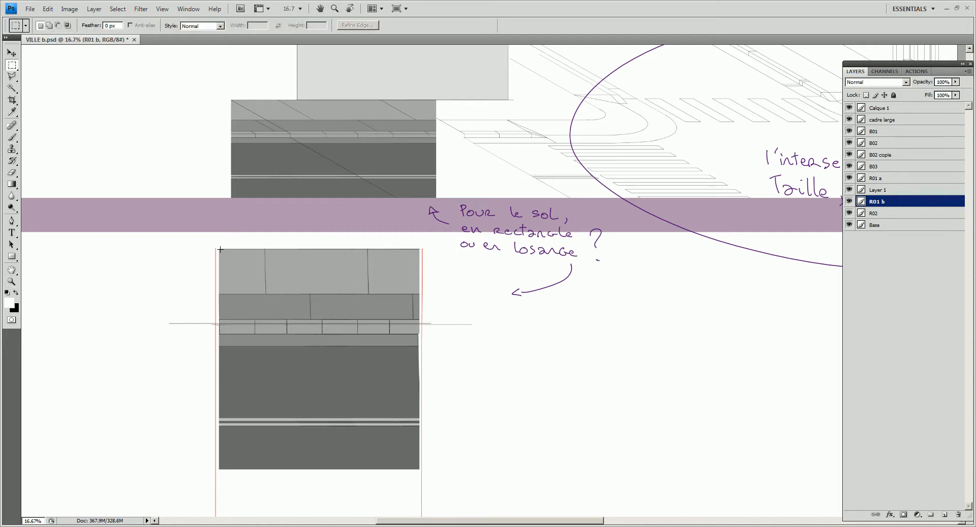
pyautogui.moveTo(295, 286); pyautogui.dragTo(228, 285)
pyautogui.keyDown('alt'); pyautogui.click(300, 289); pyautogui.keyUp('alt')
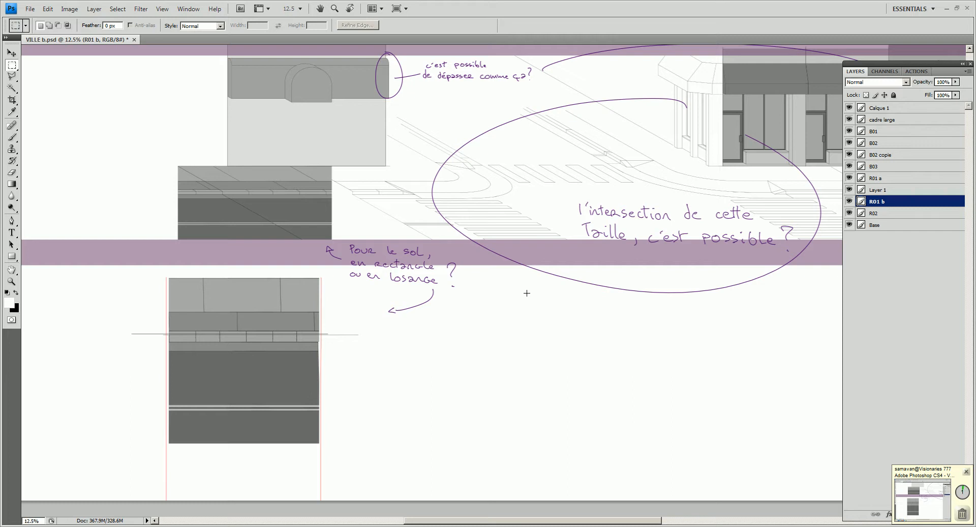
pyautogui.moveTo(360, 293); pyautogui.dragTo(440, 291)
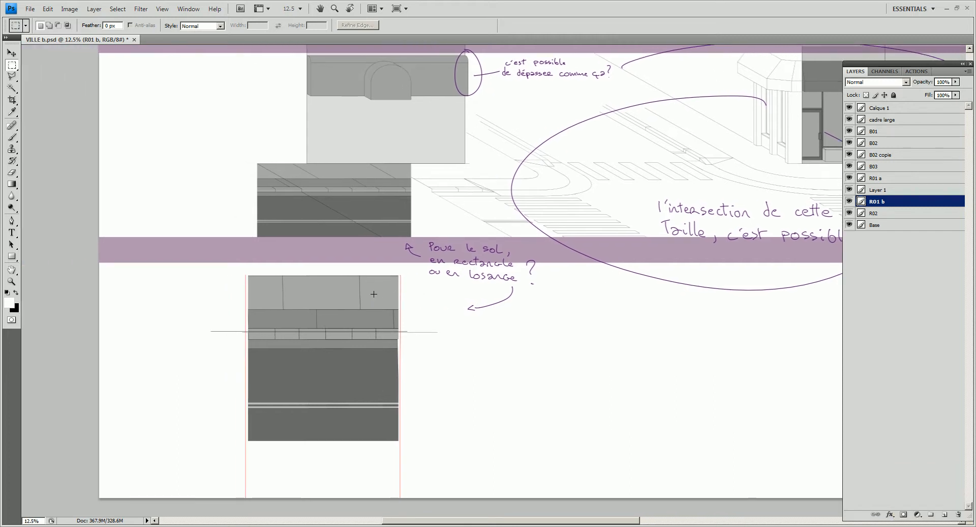
pyautogui.moveTo(268, 281); pyautogui.dragTo(240, 342)
pyautogui.moveTo(563, 320)
pyautogui.mouseDown()
pyautogui.moveTo(434, 331)
pyautogui.moveTo(546, 319)
pyautogui.mouseUp()
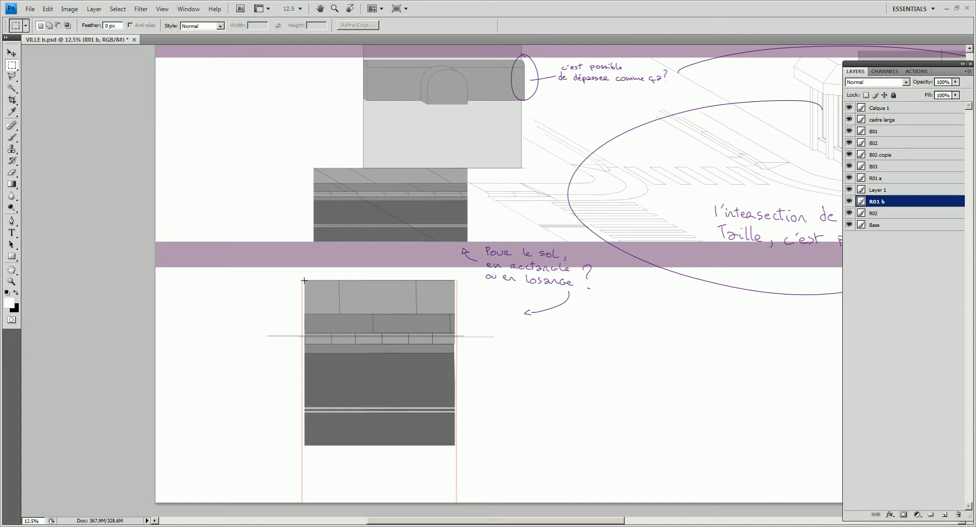
pyautogui.moveTo(308, 284); pyautogui.dragTo(299, 274)
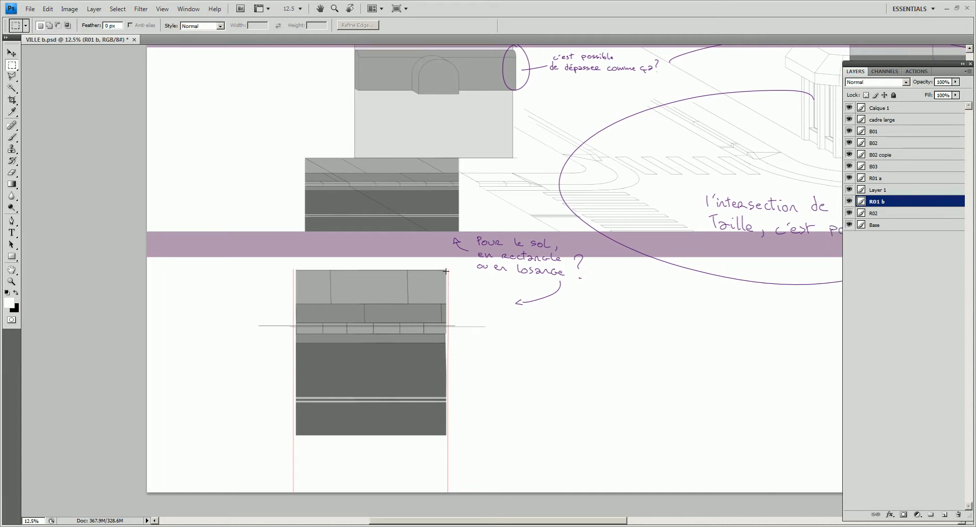
# - Copy the straightened ground tile and paste it into a new document with the default settings
pyautogui.moveTo(439, 285); pyautogui.dragTo(295, 435)
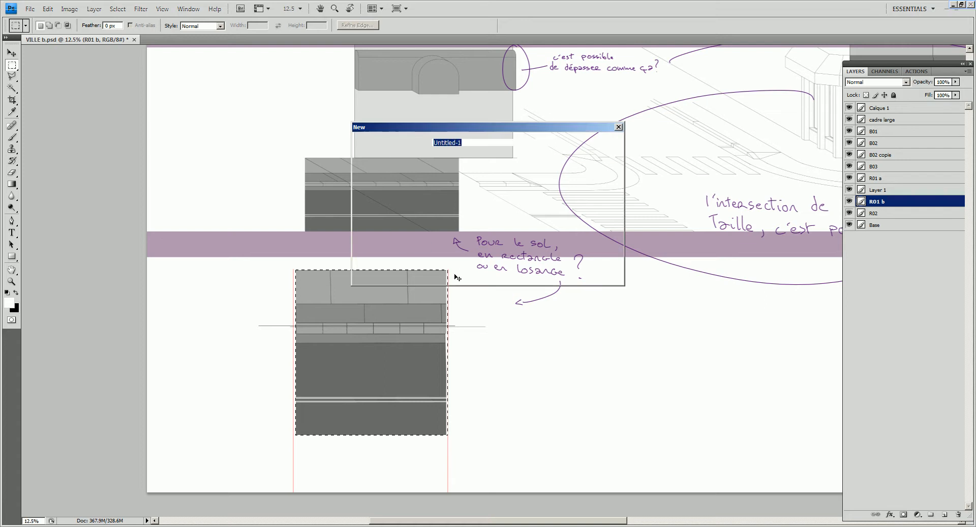
pyautogui.hotkey('ctrl', 'c')
pyautogui.hotkey('ctrl', 'n')
pyautogui.press('Return')
pyautogui.hotkey('ctrl', 'v')
pyautogui.hotkey('ctrl', '-')
pyautogui.click(69, 8)
pyautogui.click(60, 88)
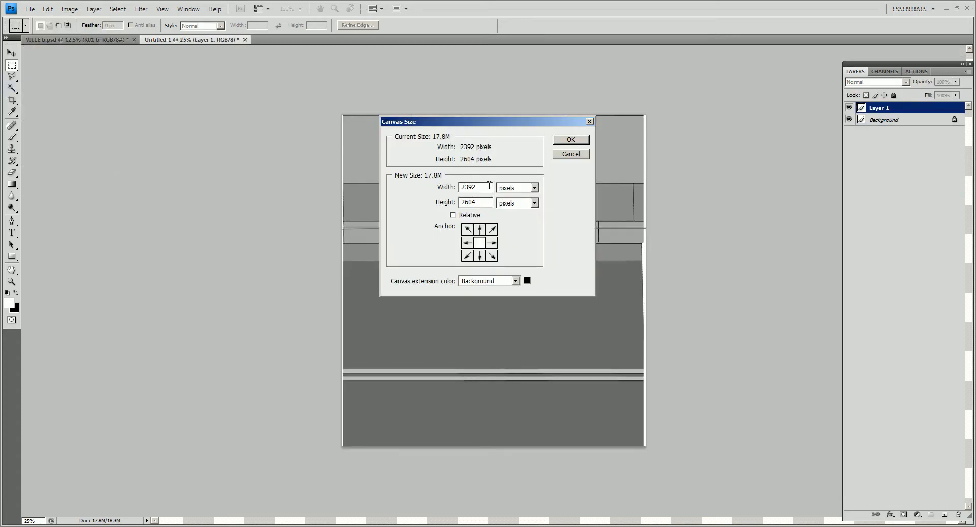
pyautogui.write('1024')
pyautogui.doubleClick(482, 202)
pyautogui.write('1024')
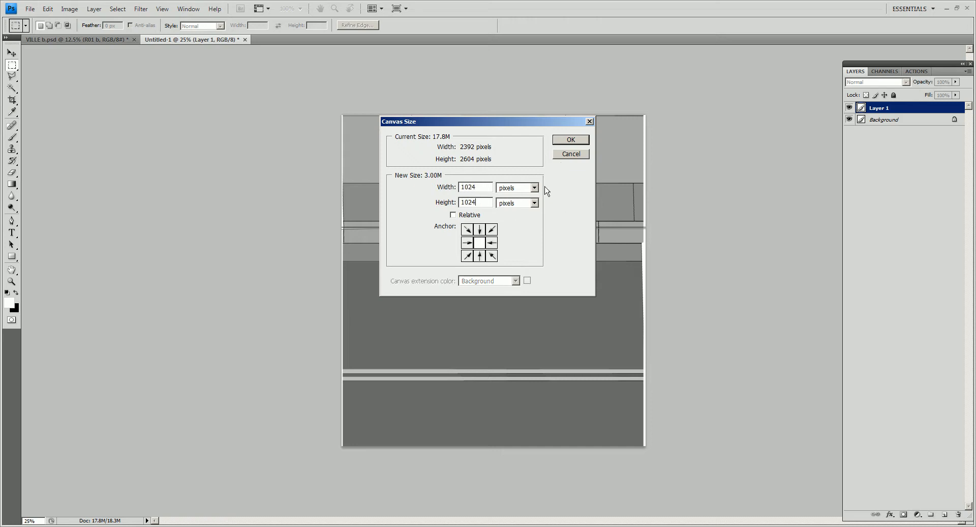
pyautogui.click(565, 154)
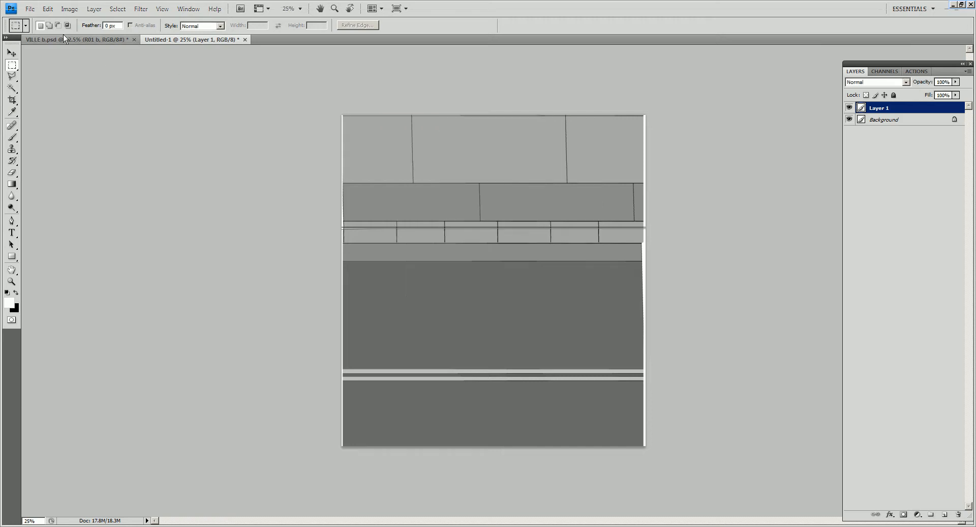
# - Try to resize the image with its height set to 1024 pixels and proportions constrained, and undo it
pyautogui.click(70, 9)
pyautogui.click(65, 81)
pyautogui.write('1024')
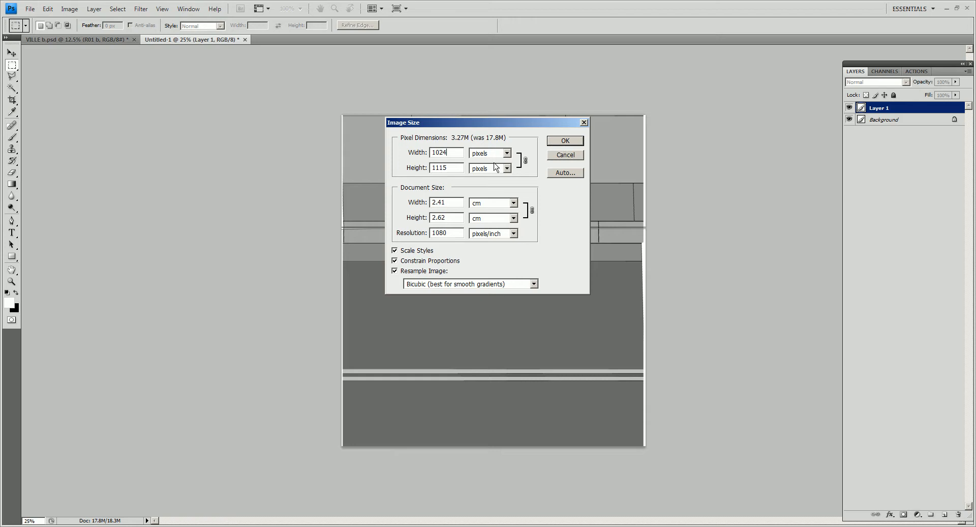
pyautogui.doubleClick(448, 153)
pyautogui.doubleClick(447, 168)
pyautogui.write('1024')
pyautogui.click(564, 141)
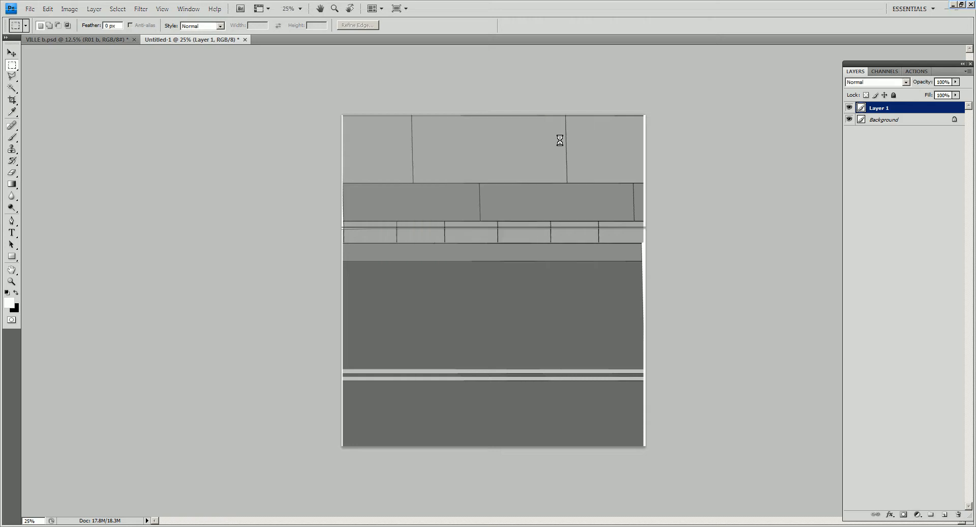
pyautogui.hotkey('ctrl', 'z')
# - Resize the image to a width of 1024 pixels with proportions constrained
pyautogui.click(69, 9)
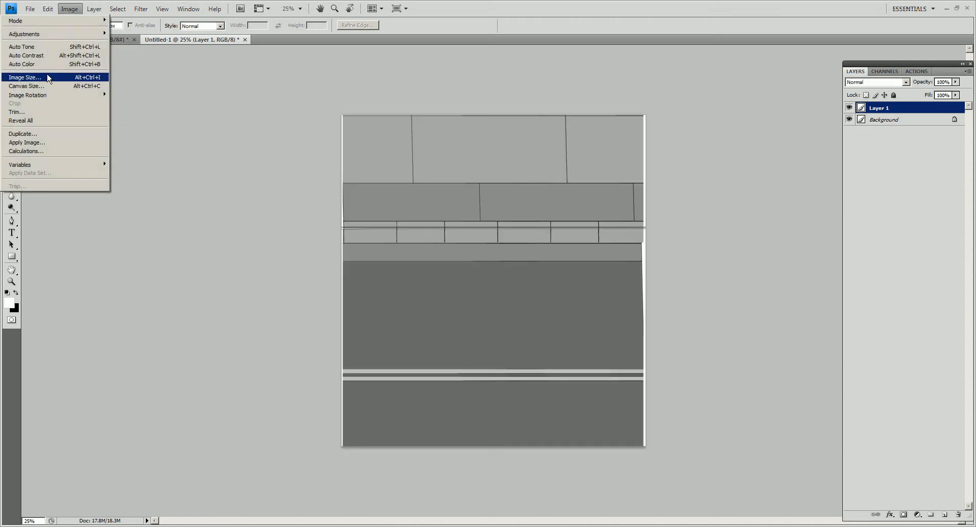
pyautogui.click(50, 78)
pyautogui.doubleClick(447, 167)
pyautogui.write('1024')
pyautogui.doubleClick(441, 152)
pyautogui.write('1024')
pyautogui.click(565, 141)
# - Reduce the canvas height to 1024 pixels from the centre, accepting the clipping
pyautogui.click(69, 9)
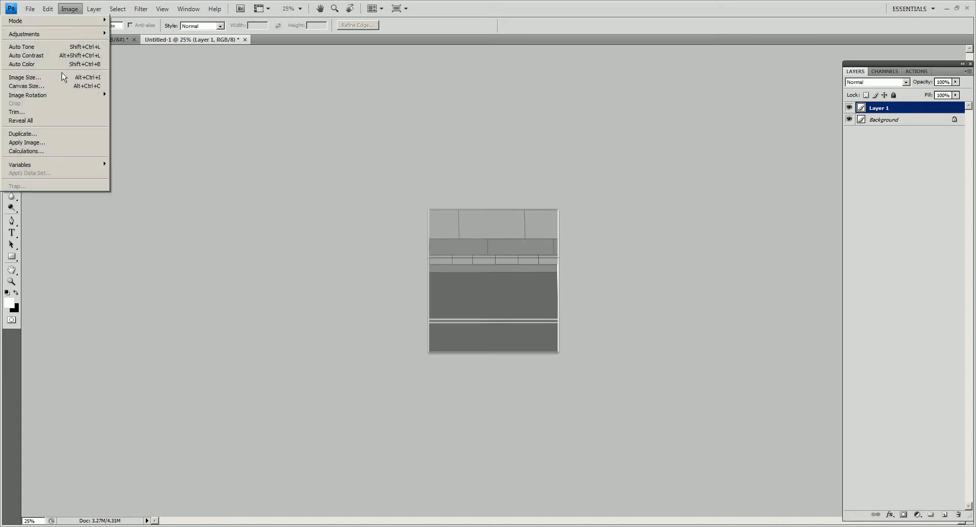
pyautogui.click(30, 85)
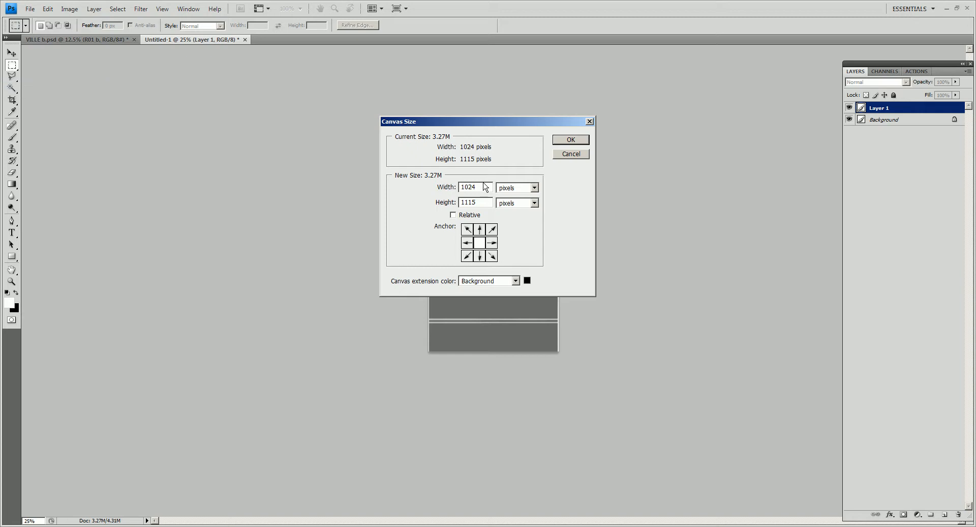
pyautogui.doubleClick(469, 202)
pyautogui.write('1024')
pyautogui.click(571, 139)
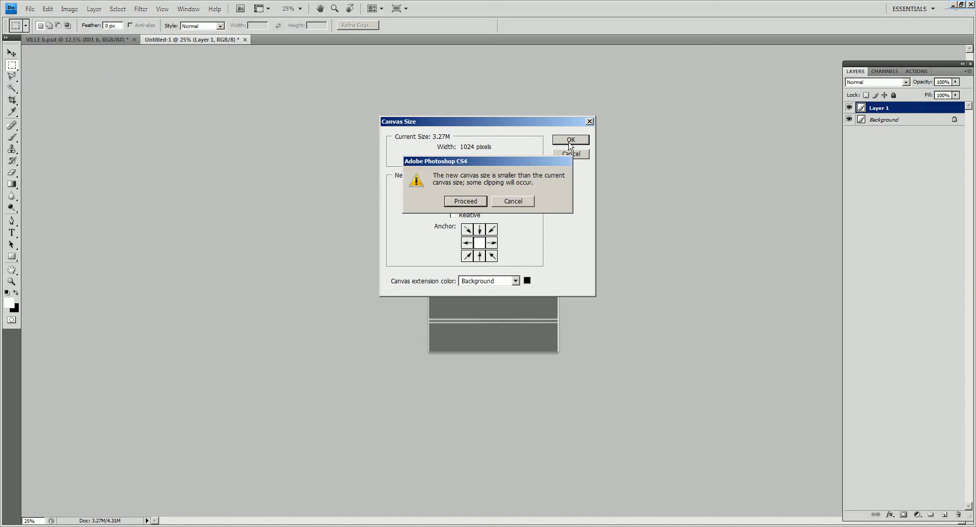
pyautogui.click(466, 205)
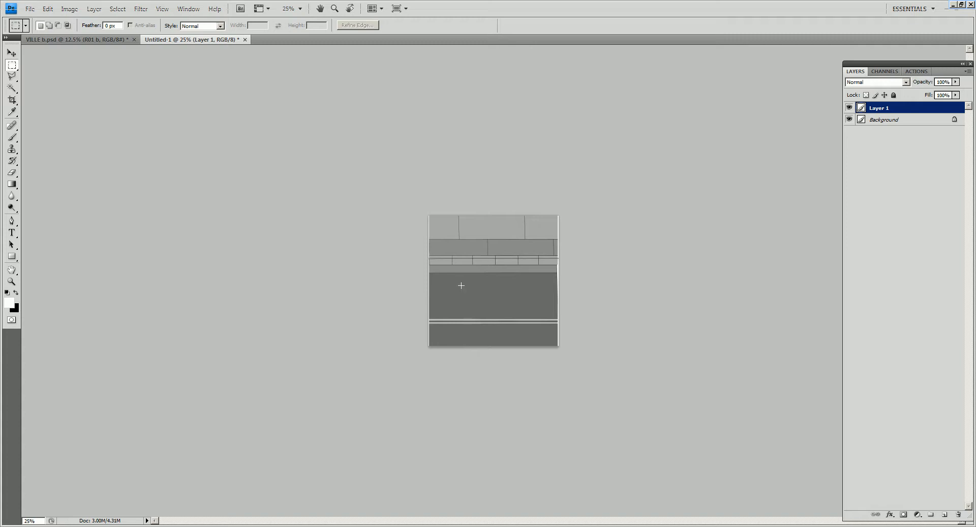
# - Paint a thin grey horizontal line across the upper paving slabs and merge the tile layer into the background
pyautogui.hotkey('ctrl', 'a')
pyautogui.hotkey('ctrl', 'd')
pyautogui.press('v')
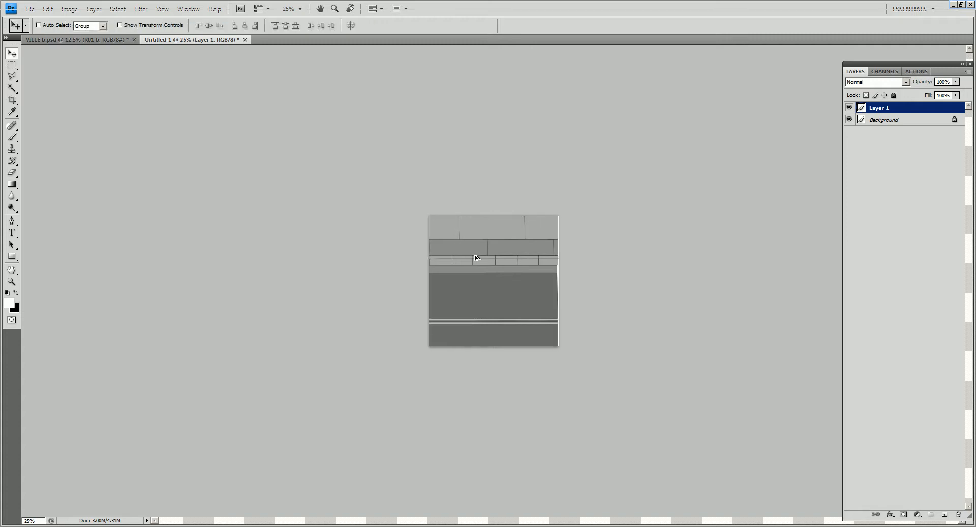
pyautogui.press('b')
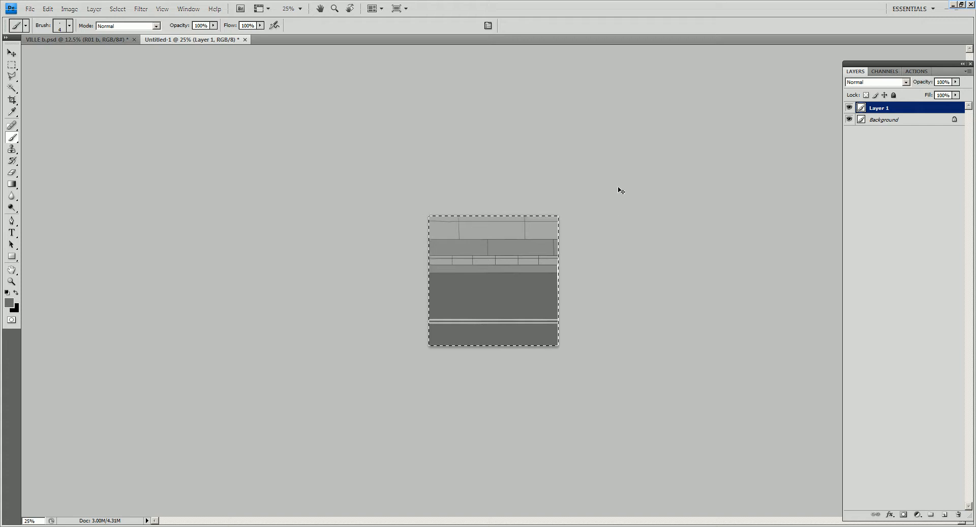
pyautogui.hotkey('ctrl', 'e')
# - Start saving the image under a new name and browse to the project's 3D Sourceimages folder on the Work (I:) drive
pyautogui.hotkey('ctrl', 'shift', 's')
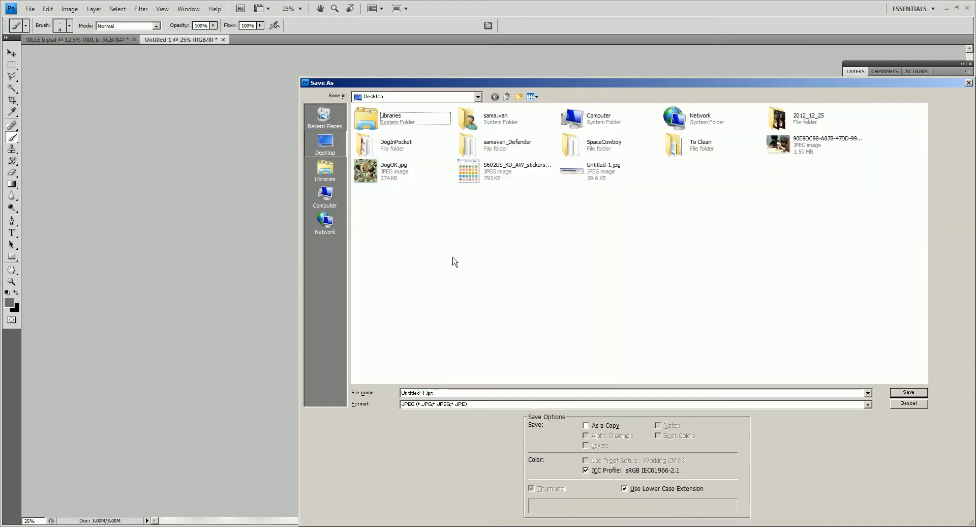
pyautogui.doubleClick(613, 119)
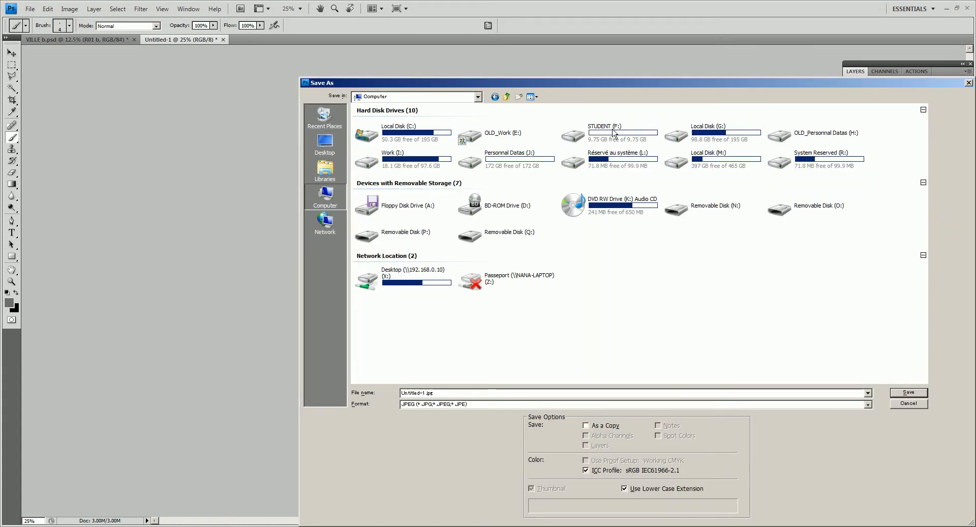
pyautogui.doubleClick(390, 163)
pyautogui.scroll(-10, 385, 275)
pyautogui.click(385, 272)
pyautogui.doubleClick(385, 272)
pyautogui.doubleClick(397, 356)
pyautogui.doubleClick(380, 134)
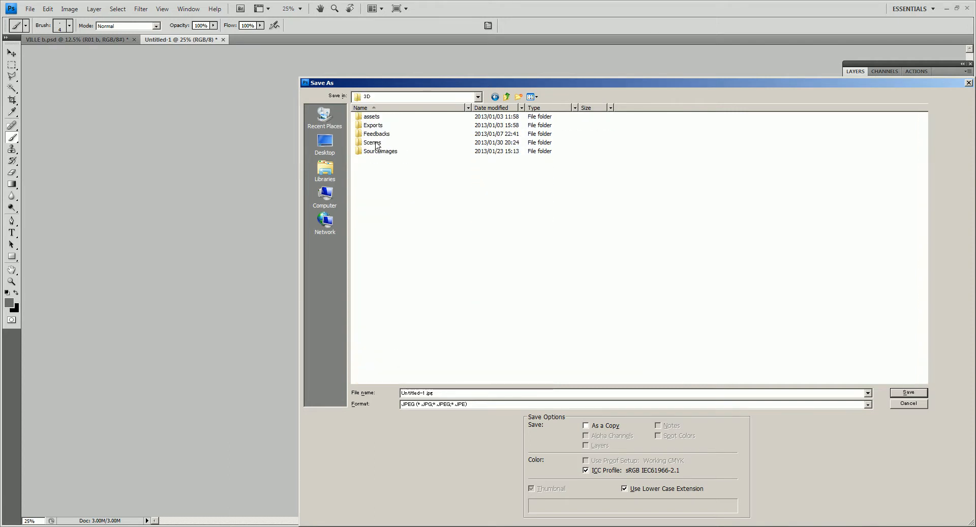
pyautogui.doubleClick(378, 143)
pyautogui.press('BackSpace')
pyautogui.doubleClick(379, 151)
# - Create a folder named LEvel in Sourceimages and a subfolder named LVL_A inside it
pyautogui.click(519, 97)
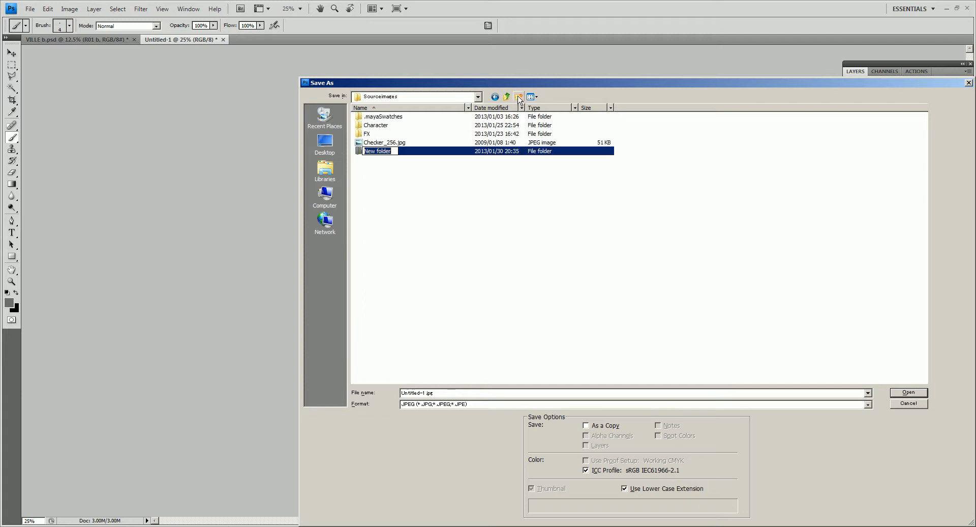
pyautogui.press('Return')
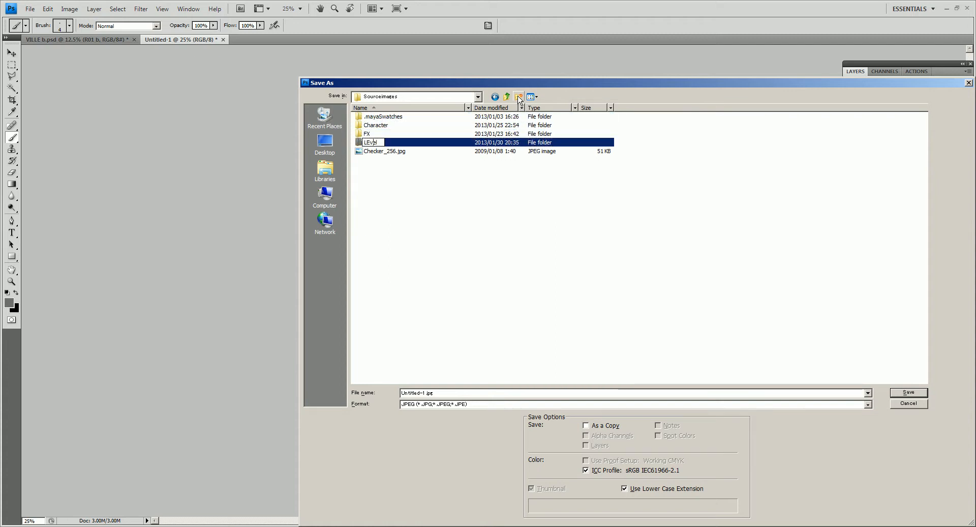
pyautogui.press('Return')
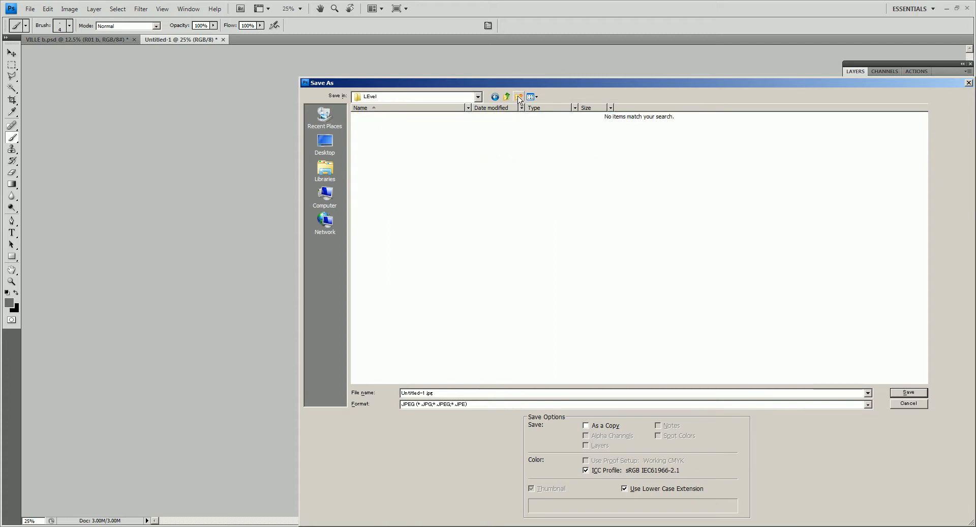
pyautogui.click(519, 97)
pyautogui.press('BackSpace')
pyautogui.write('VL_A')
pyautogui.press('Return')
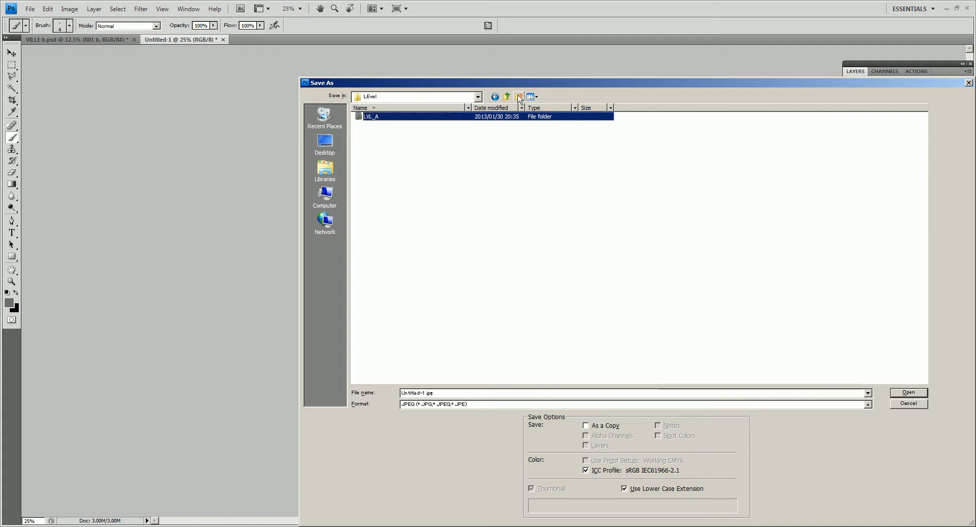
# - Choose the LVL_A folder as the save location and PNG as the file format
pyautogui.press('Return')
pyautogui.click(444, 404)
pyautogui.click(437, 500)
# - Name the file LVL_A, save it without interlacing, and clear the selection
pyautogui.doubleClick(426, 393)
pyautogui.press('Home')
pyautogui.hotkey('shift', 'Right')
pyautogui.hotkey('shift', 'Right')
pyautogui.hotkey('shift', 'Right')
pyautogui.hotkey('shift', 'Right')
pyautogui.hotkey('shift', 'Right')
pyautogui.hotkey('shift', 'Right')
pyautogui.hotkey('shift', 'Right')
pyautogui.hotkey('shift', 'Right')
pyautogui.hotkey('shift', 'Right')
pyautogui.hotkey('shift', 'Right')
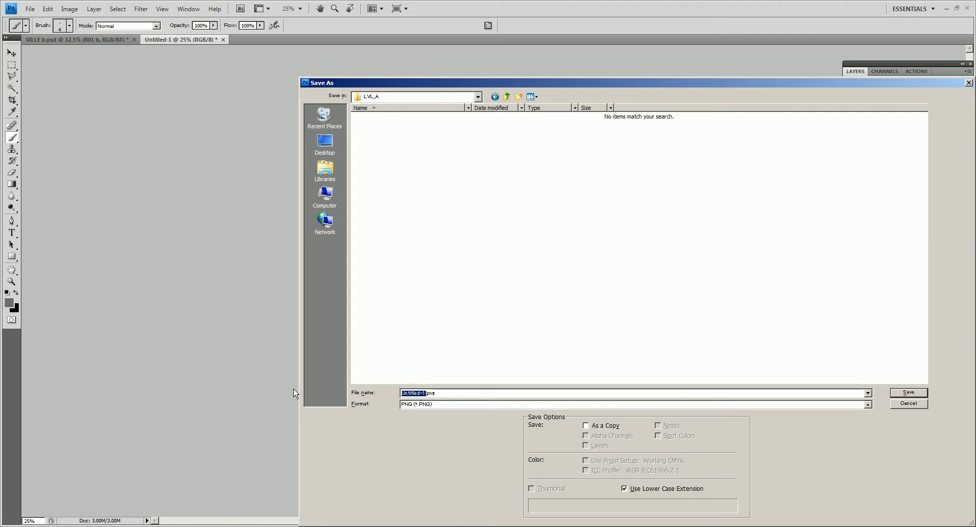
pyautogui.write('LVL_Al')
pyautogui.press('Return')
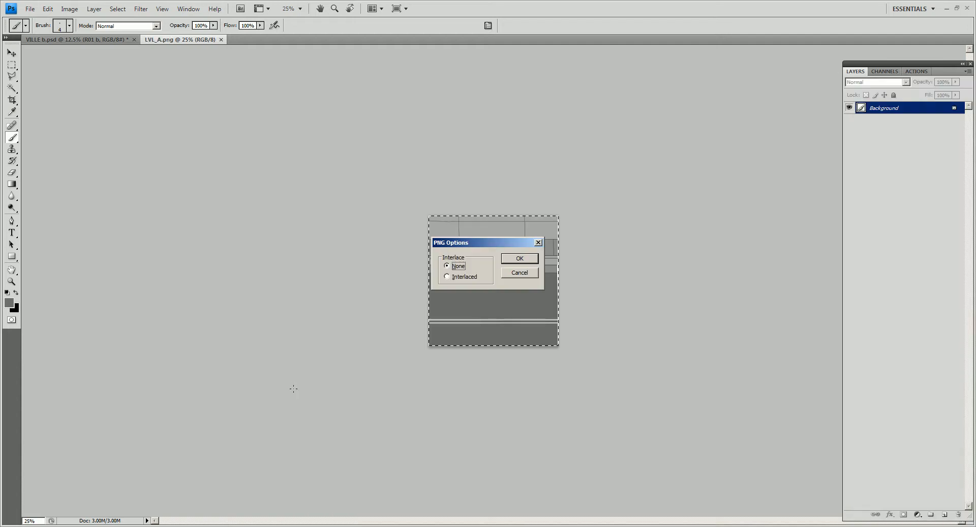
pyautogui.press('Return')
pyautogui.press('m')
pyautogui.hotkey('ctrl', 'shift', 'i')
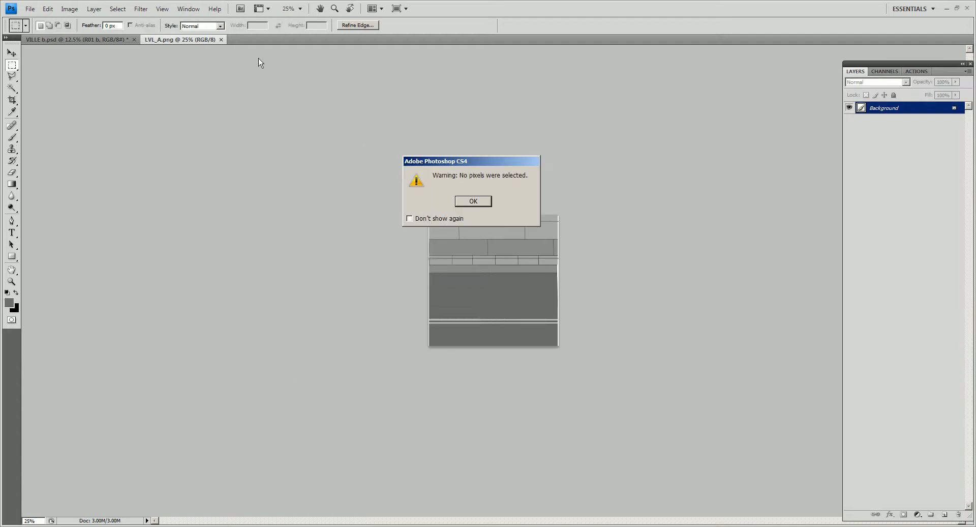
# - Switch to Maya and create a polygon plane on the grid
pyautogui.hotkey('alt', 'Tab')
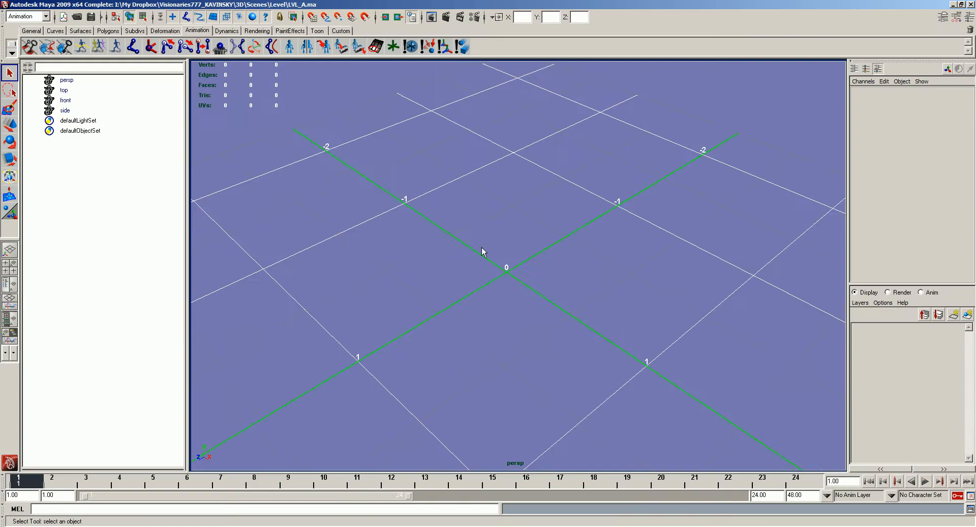
pyautogui.keyDown('alt'); pyautogui.moveTo(487, 263); pyautogui.dragTo(482, 259); pyautogui.keyUp('alt')
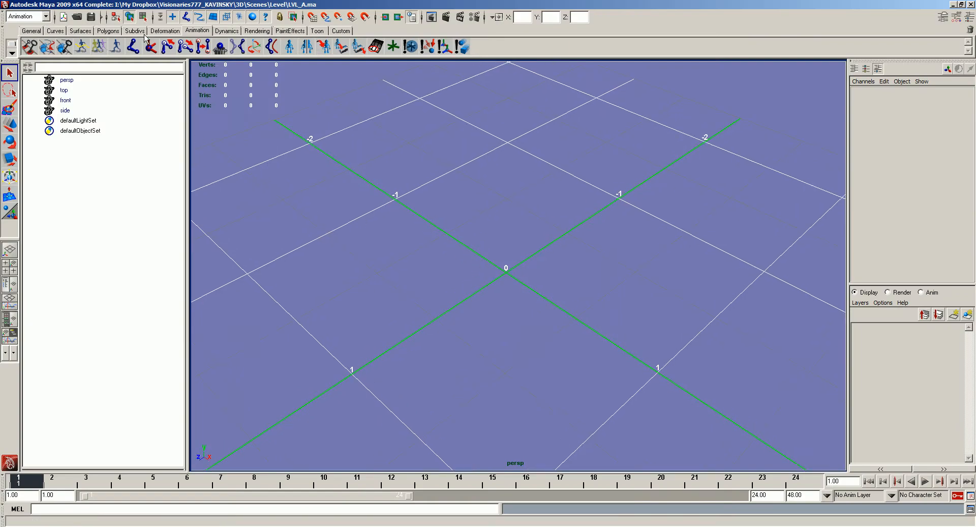
pyautogui.click(108, 31)
pyautogui.click(99, 47)
pyautogui.keyDown('alt'); pyautogui.moveTo(483, 213); pyautogui.dragTo(385, 233); pyautogui.keyUp('alt')
pyautogui.moveTo(636, 305); pyautogui.dragTo(636, 293)
pyautogui.press('w')
pyautogui.hotkey('alt', 'Tab')
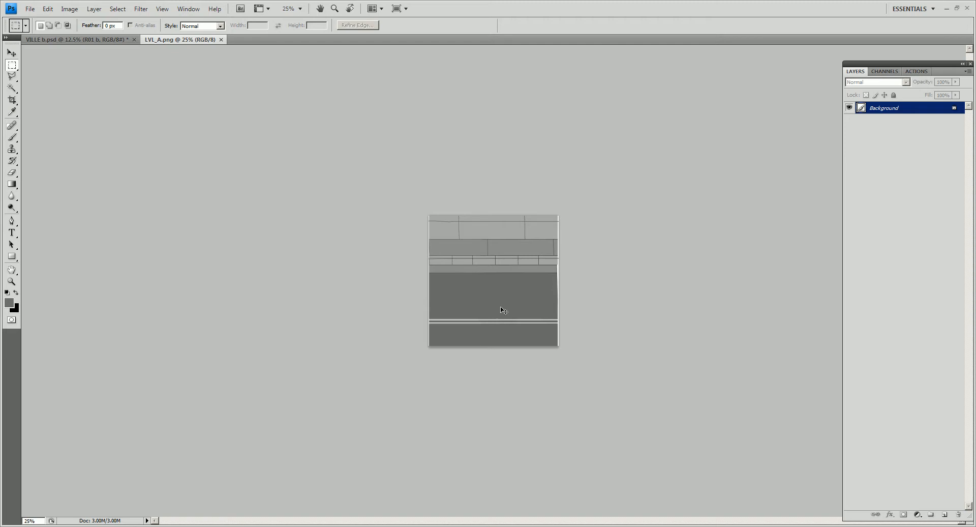
pyautogui.hotkey('ctrl', 'Tab')
pyautogui.hotkey('ctrl', 'Tab')
pyautogui.hotkey('alt', 'Tab')
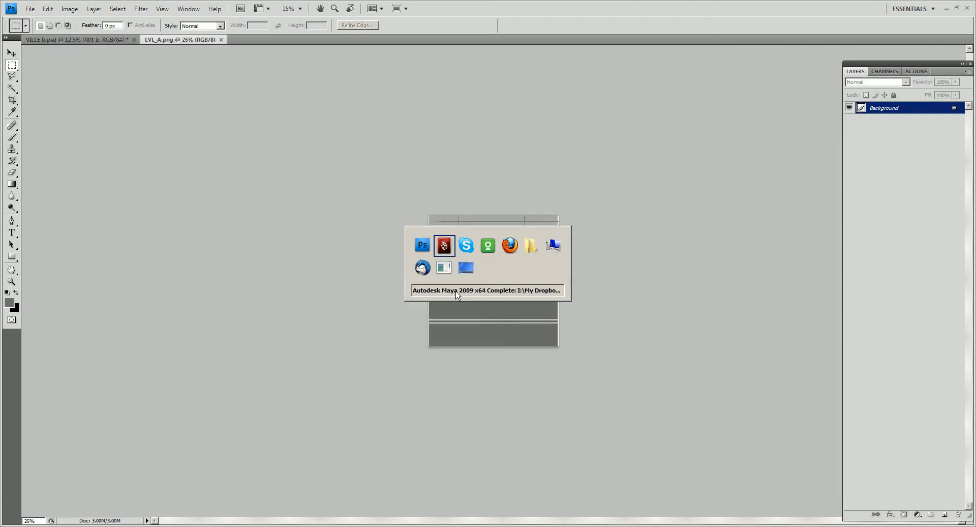
# - Snap the plane to the grid origin and set its width and height to 1
pyautogui.moveTo(517, 255)
pyautogui.keyDown('alt'); pyautogui.mouseDown()
pyautogui.moveTo(498, 258)
pyautogui.moveTo(504, 263)
pyautogui.mouseUp(); pyautogui.keyUp('alt')
pyautogui.press('5')
pyautogui.press('x')
pyautogui.click(506, 271)
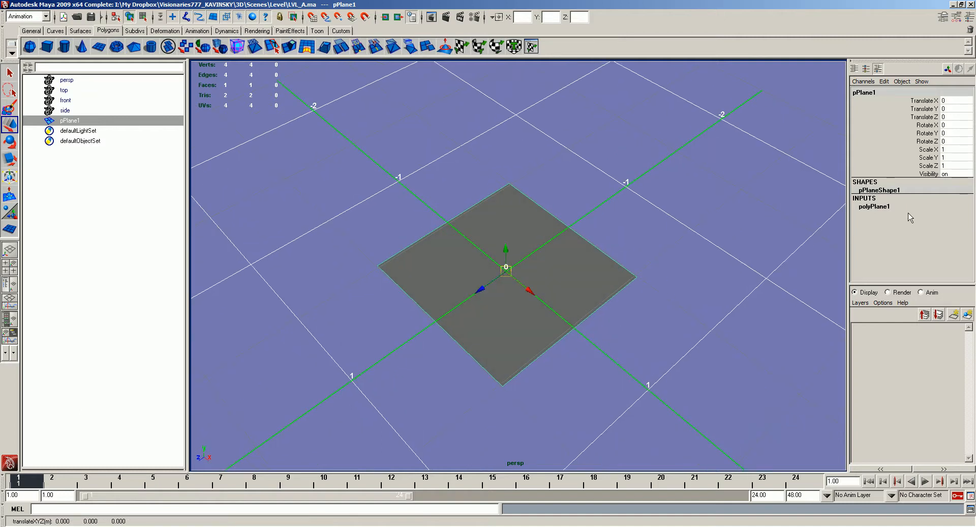
pyautogui.click(882, 208)
pyautogui.moveTo(950, 214); pyautogui.dragTo(949, 223)
pyautogui.write('1')
pyautogui.press('Return')
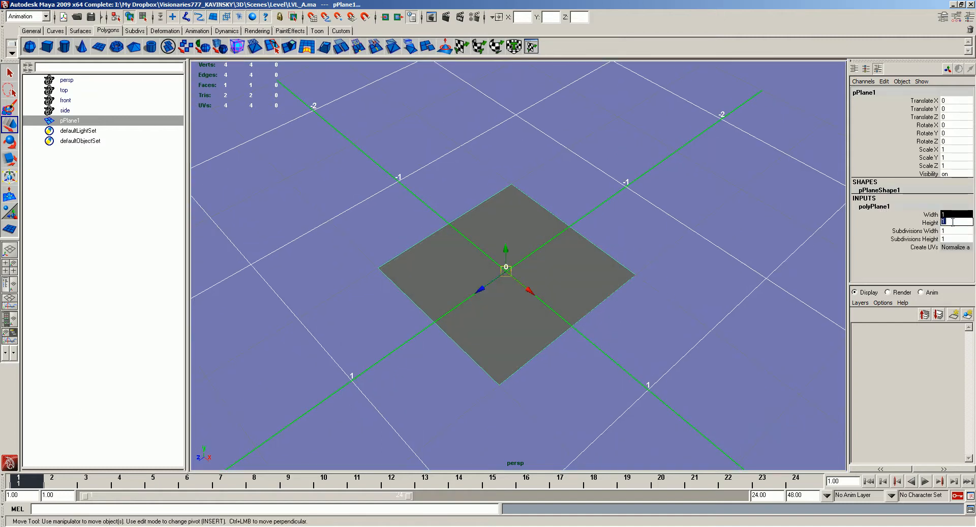
# - Apply LVL_A.png from the LEvel/LVL_A folder to the plane as a diffuse texture and display it textured
pyautogui.keyDown('alt'); pyautogui.moveTo(652, 206); pyautogui.dragTo(643, 202); pyautogui.keyUp('alt')
pyautogui.hotkey('alt', 'd')
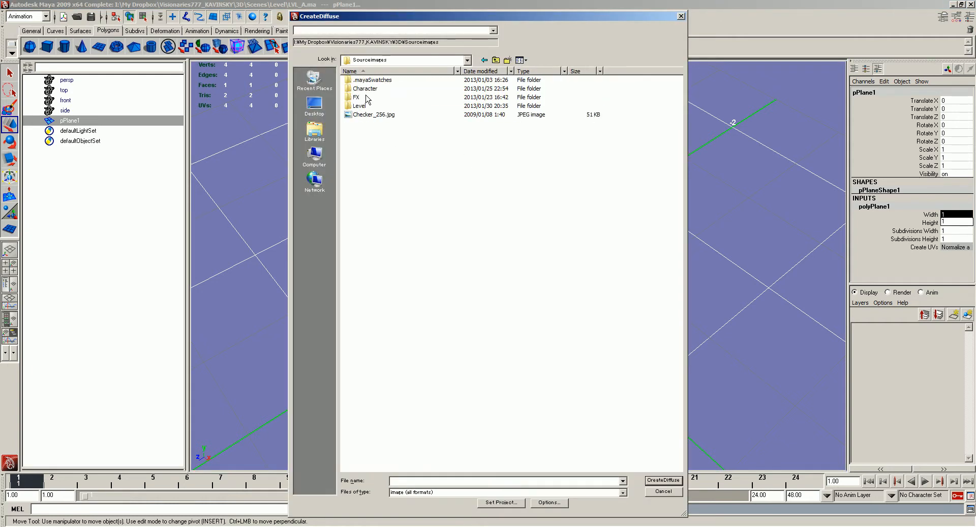
pyautogui.doubleClick(360, 106)
pyautogui.doubleClick(363, 80)
pyautogui.doubleClick(370, 100)
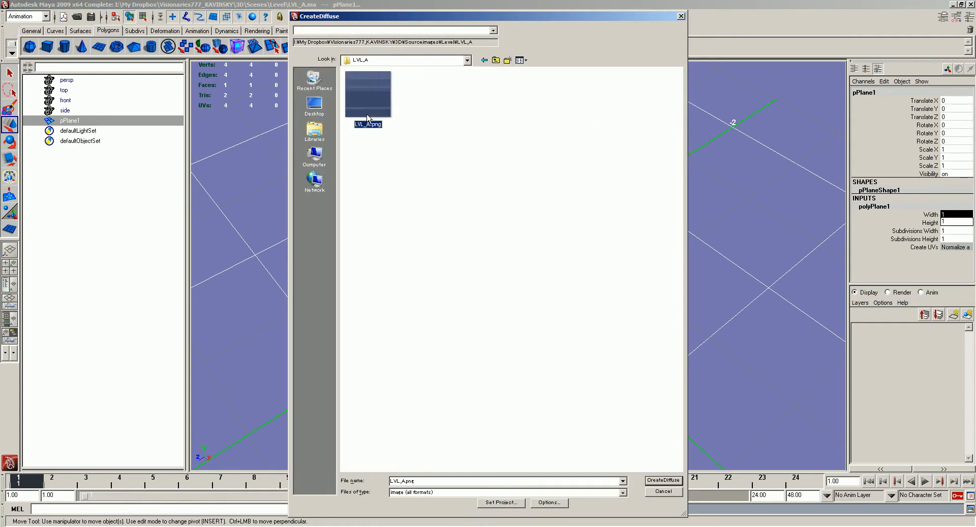
pyautogui.click(483, 227)
pyautogui.keyDown('alt'); pyautogui.moveTo(483, 227); pyautogui.dragTo(629, 297); pyautogui.keyUp('alt')
pyautogui.press('6')
# - Try to rotate the textured plane and undo the rotation
pyautogui.press('e')
pyautogui.moveTo(549, 309); pyautogui.dragTo(514, 313)
pyautogui.hotkey('ctrl', 'z')
pyautogui.press('w')
# - Turn on X-ray display for the textured plane
pyautogui.keyDown('alt'); pyautogui.moveTo(591, 312); pyautogui.dragTo(491, 261); pyautogui.keyUp('alt')
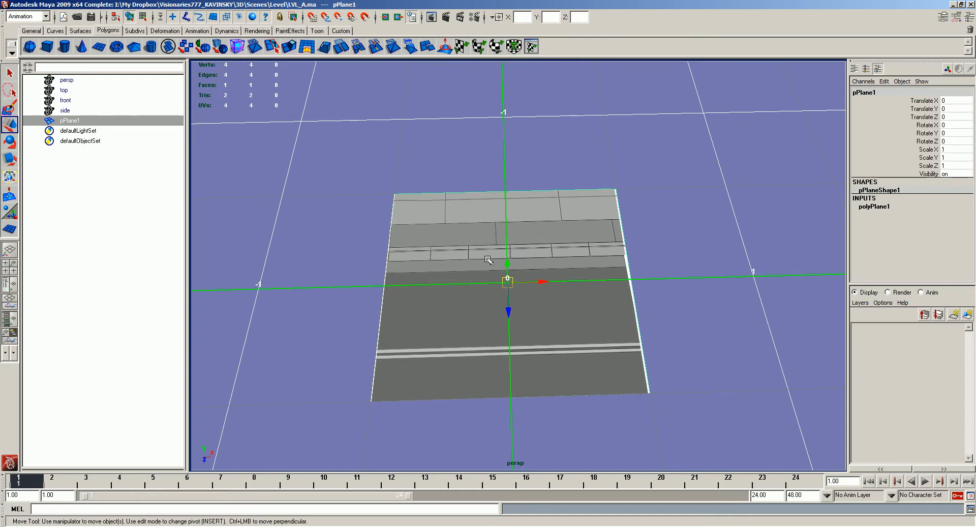
pyautogui.keyDown('alt'); pyautogui.moveTo(405, 258); pyautogui.dragTo(452, 252); pyautogui.keyUp('alt')
pyautogui.keyDown('alt'); pyautogui.moveTo(453, 252); pyautogui.dragTo(493, 320, button='right'); pyautogui.keyUp('alt')
pyautogui.keyDown('alt'); pyautogui.moveTo(493, 320); pyautogui.dragTo(514, 314); pyautogui.keyUp('alt')
pyautogui.press('7')
pyautogui.press('6')
pyautogui.hotkey('alt', 'x')
pyautogui.keyDown('alt'); pyautogui.moveTo(503, 333); pyautogui.dragTo(512, 293, button='right'); pyautogui.keyUp('alt')
pyautogui.keyDown('alt'); pyautogui.moveTo(512, 292); pyautogui.dragTo(520, 279); pyautogui.keyUp('alt')
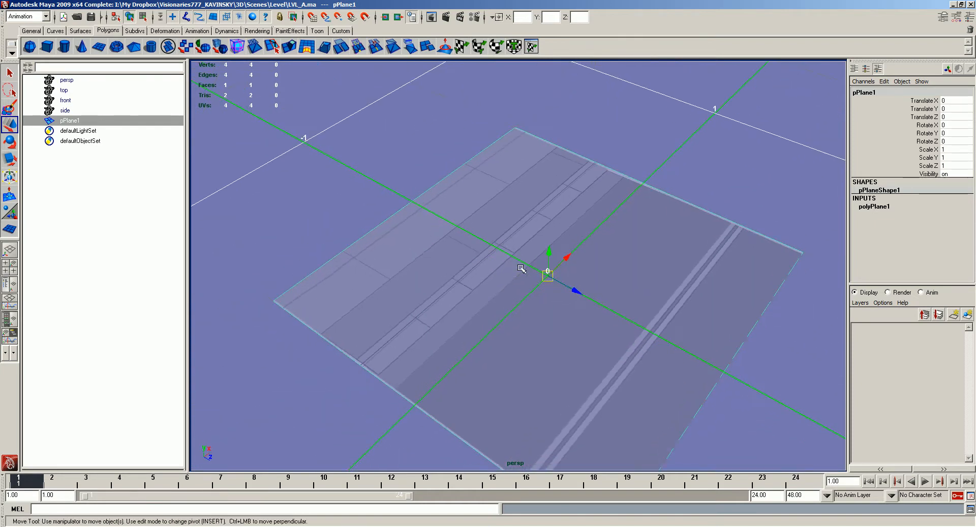
# - Insert two edge loops along the two long edges of the curb strip in the texture
pyautogui.hotkey('alt', 'e')
pyautogui.click(391, 388)
pyautogui.moveTo(388, 388); pyautogui.dragTo(364, 374)
pyautogui.press('w')
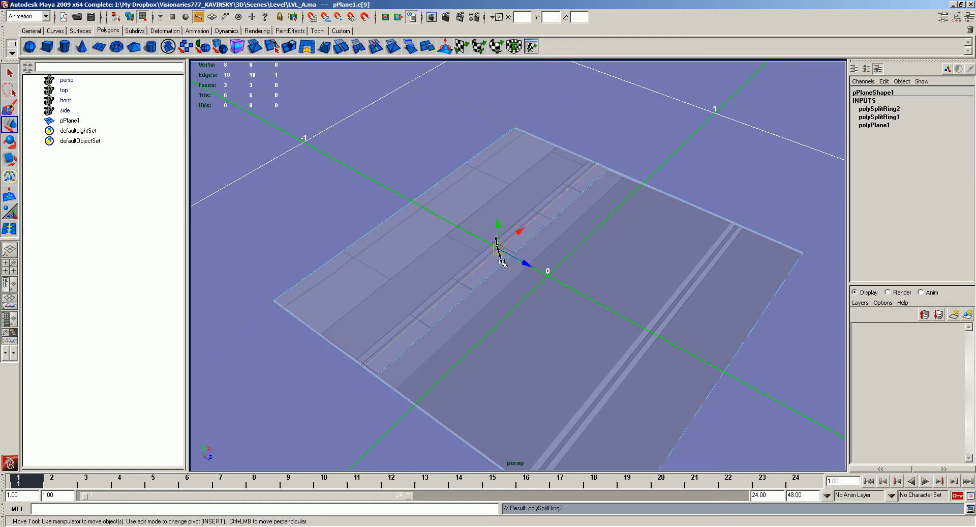
# - Select the sidewalk face and raise it slightly above the road
pyautogui.press('F11')
pyautogui.click(452, 227)
pyautogui.keyDown('alt'); pyautogui.moveTo(450, 229); pyautogui.dragTo(498, 195); pyautogui.keyUp('alt')
pyautogui.moveTo(420, 241); pyautogui.dragTo(503, 260)
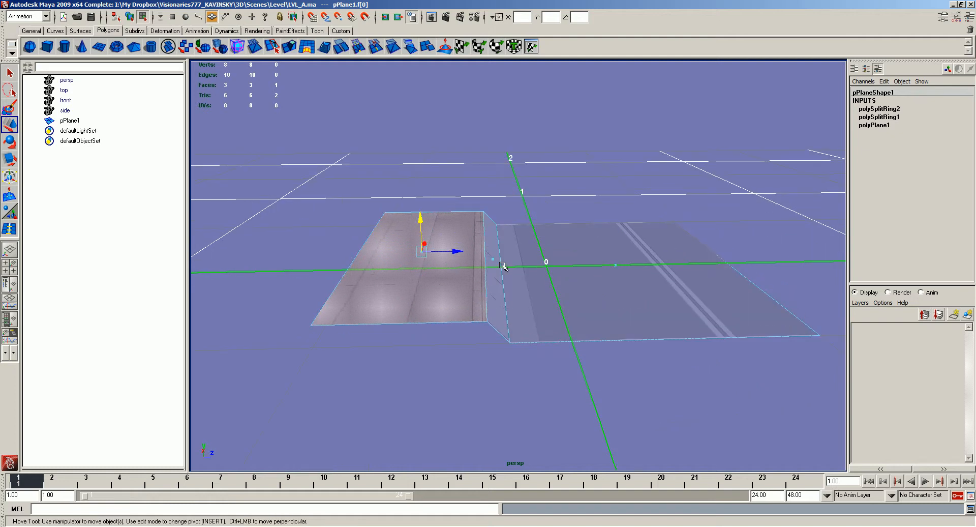
# - Align the curb's vertices along Z so that the face between sidewalk and road stands vertical
pyautogui.click(493, 325)
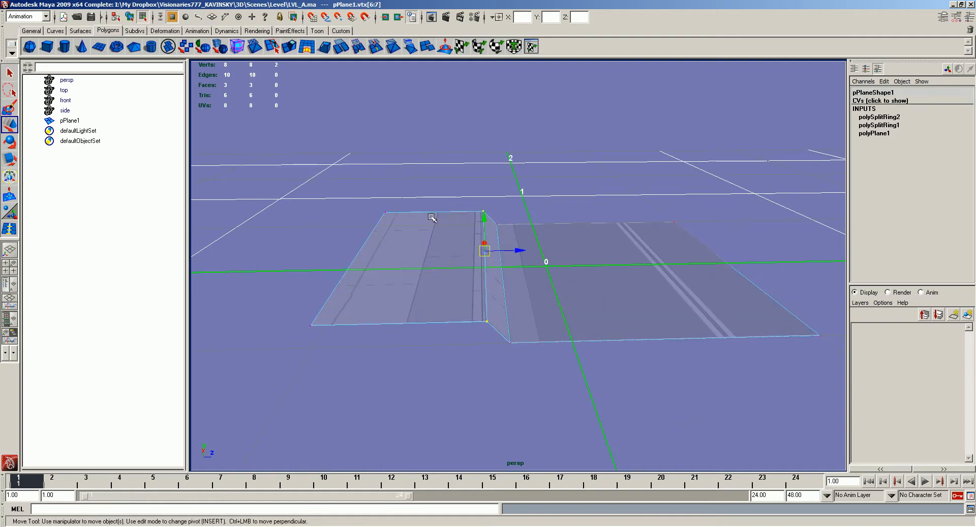
pyautogui.click(444, 282)
pyautogui.moveTo(457, 253); pyautogui.dragTo(516, 267)
pyautogui.click(501, 263)
pyautogui.moveTo(512, 270); pyautogui.dragTo(482, 272, button='right')
pyautogui.moveTo(496, 204); pyautogui.dragTo(520, 235)
pyautogui.keyDown('shift'); pyautogui.moveTo(506, 334); pyautogui.dragTo(483, 308); pyautogui.keyUp('shift')
pyautogui.click(526, 262)
pyautogui.moveTo(507, 318); pyautogui.dragTo(511, 311, button='right')
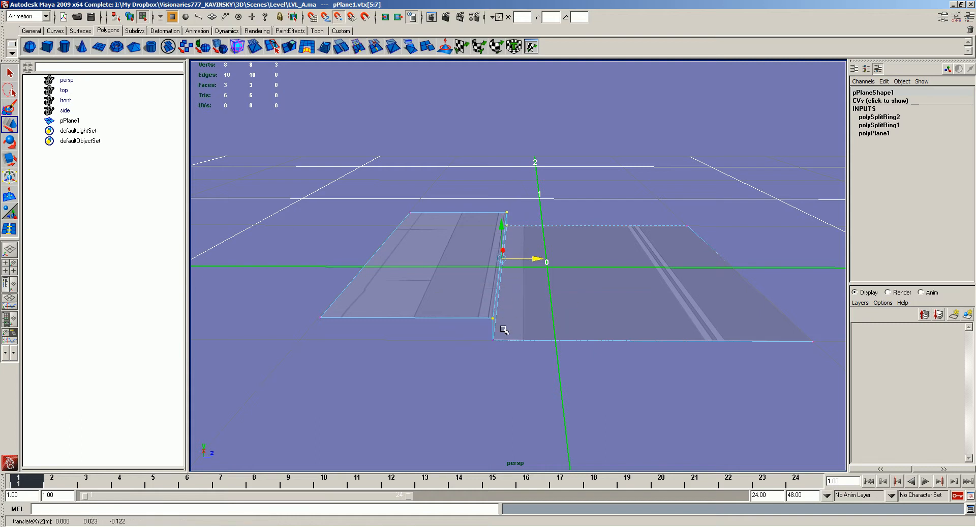
# - Return to object mode and turn off the X-ray display and the grid
pyautogui.press('F8')
pyautogui.keyDown('alt'); pyautogui.moveTo(519, 292); pyautogui.dragTo(477, 316); pyautogui.keyUp('alt')
pyautogui.press('g')
pyautogui.scroll(-2, 587, 279)
pyautogui.hotkey('alt', 'x')
pyautogui.keyDown('alt'); pyautogui.moveTo(621, 324); pyautogui.dragTo(607, 332); pyautogui.keyUp('alt')
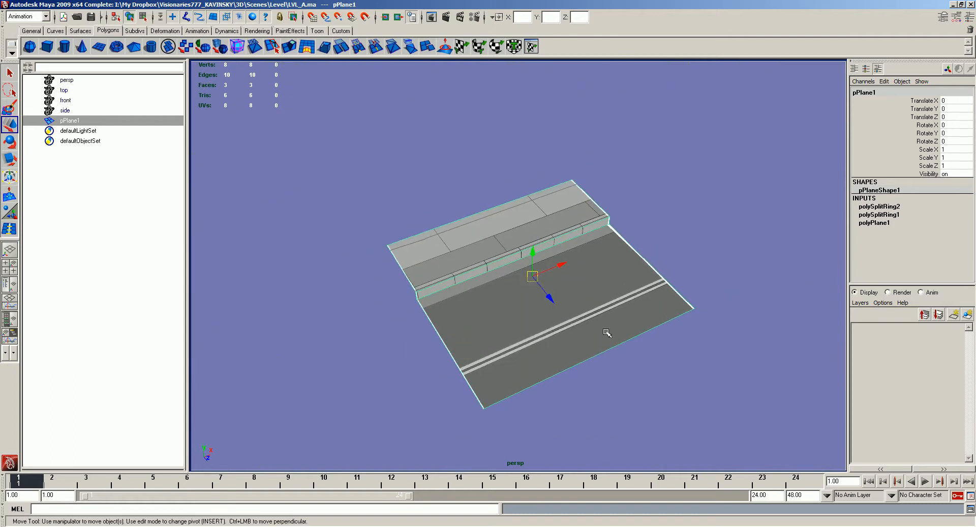
pyautogui.scroll(-1, 581, 271)
pyautogui.keyDown('alt'); pyautogui.moveTo(590, 283); pyautogui.dragTo(539, 285); pyautogui.keyUp('alt')
pyautogui.keyDown('alt'); pyautogui.moveTo(566, 338); pyautogui.dragTo(573, 315, button='right'); pyautogui.keyUp('alt')
pyautogui.keyDown('alt'); pyautogui.moveTo(631, 320); pyautogui.dragTo(615, 331, button='middle'); pyautogui.keyUp('alt')
pyautogui.keyDown('alt'); pyautogui.moveTo(580, 308); pyautogui.dragTo(578, 318); pyautogui.keyUp('alt')
# - Snap the tile's pivot to the outer road corner on its negative X side
pyautogui.press('Insert')
pyautogui.middleClick(412, 286)
pyautogui.keyDown('alt'); pyautogui.moveTo(490, 320); pyautogui.dragTo(512, 327); pyautogui.keyUp('alt')
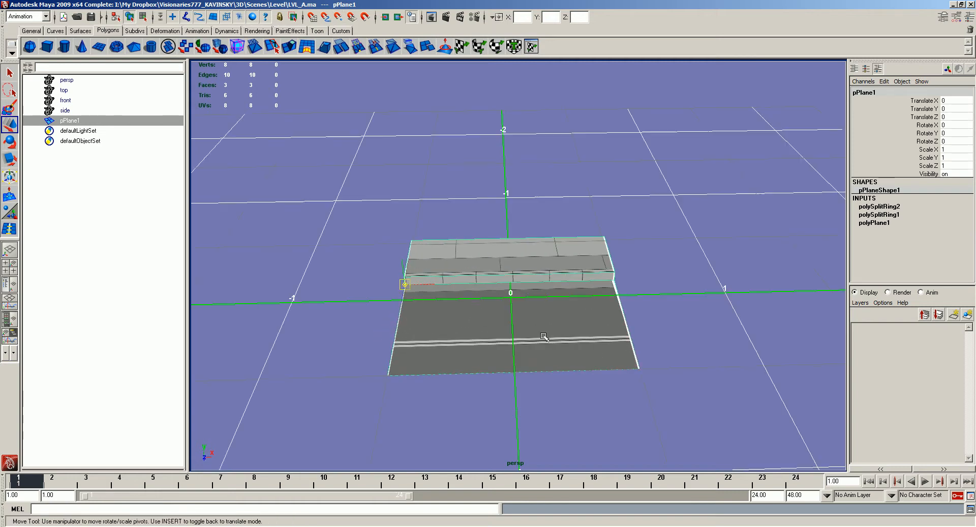
pyautogui.press('g')
pyautogui.keyDown('alt'); pyautogui.moveTo(512, 327); pyautogui.dragTo(514, 254, button='right'); pyautogui.keyUp('alt')
pyautogui.keyDown('alt'); pyautogui.moveTo(514, 254); pyautogui.dragTo(455, 244, button='middle'); pyautogui.keyUp('alt')
pyautogui.keyDown('alt'); pyautogui.moveTo(480, 250); pyautogui.dragTo(490, 260); pyautogui.keyUp('alt')
pyautogui.middleClick(542, 269)
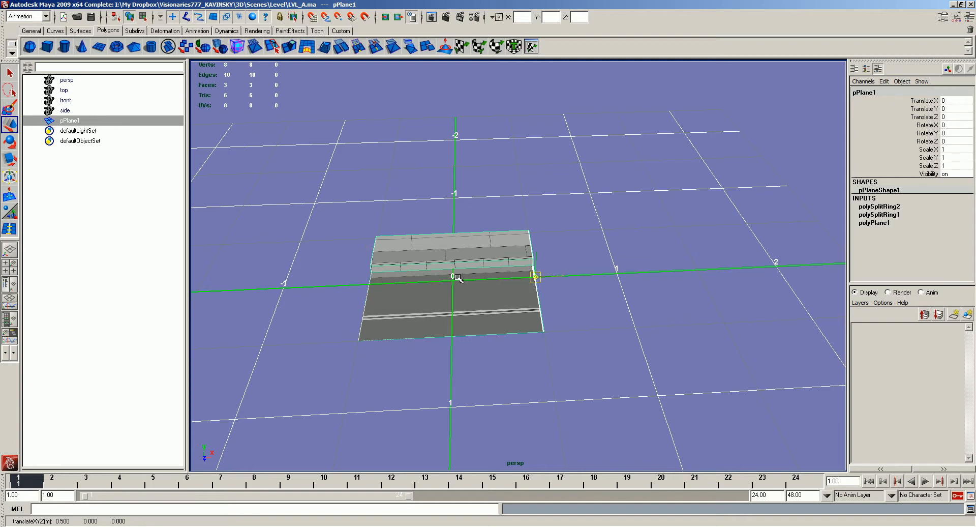
pyautogui.middleClick(359, 338)
pyautogui.press('Insert')
pyautogui.keyDown('alt'); pyautogui.moveTo(428, 330); pyautogui.dragTo(402, 316); pyautogui.keyUp('alt')
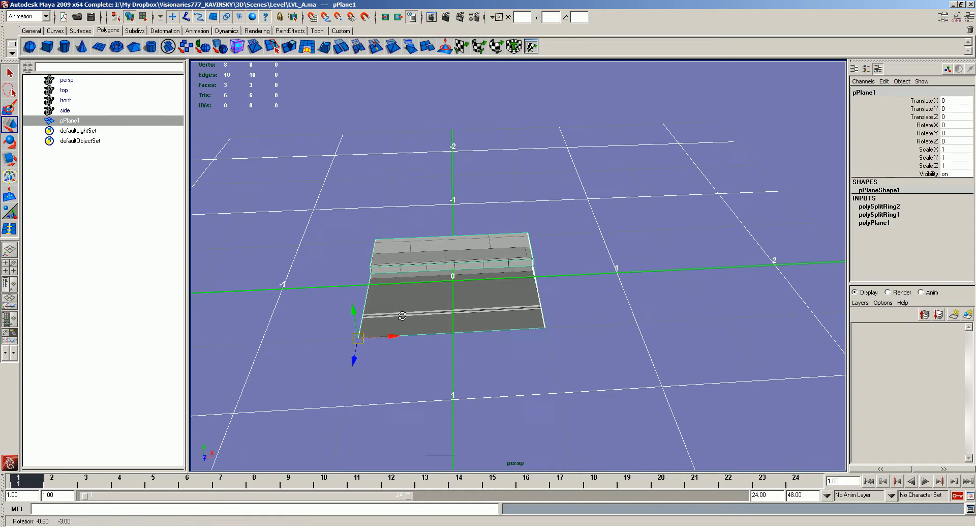
# - Duplicate the street tile three times along X at intervals of 1 unit
pyautogui.hotkey('ctrl', 'd')
pyautogui.moveTo(534, 337); pyautogui.dragTo(565, 313, button='middle')
pyautogui.hotkey('shift', 'd')
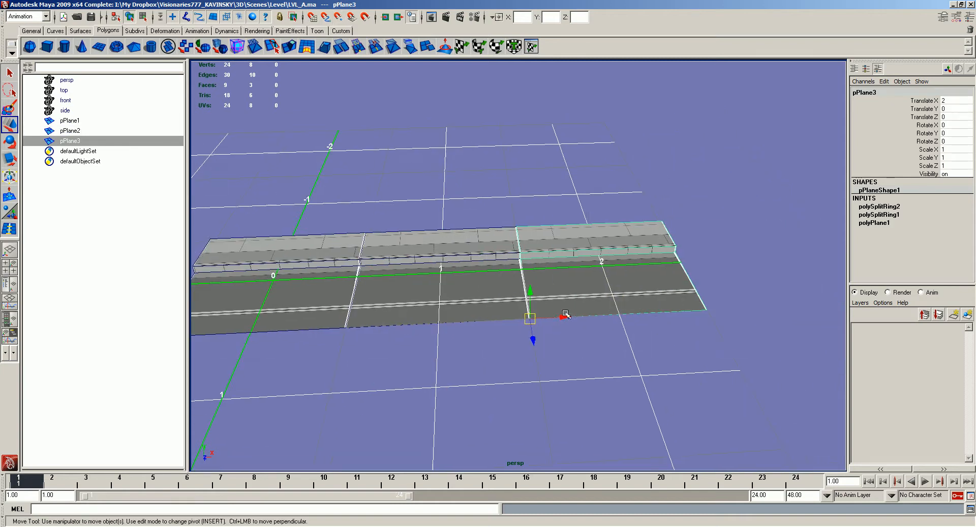
pyautogui.keyDown('alt'); pyautogui.moveTo(746, 303); pyautogui.dragTo(708, 319, button='middle'); pyautogui.keyUp('alt')
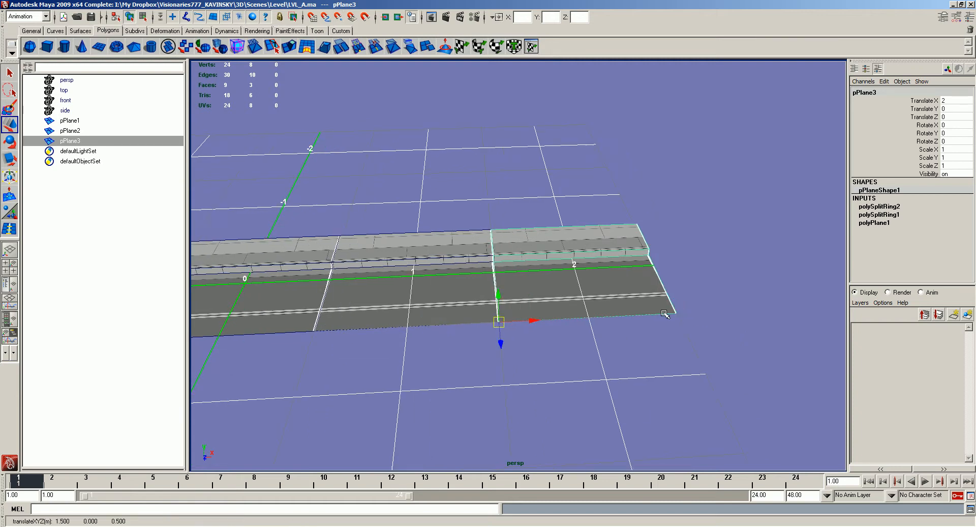
pyautogui.keyDown('alt'); pyautogui.moveTo(708, 319); pyautogui.dragTo(717, 320); pyautogui.keyUp('alt')
pyautogui.moveTo(626, 312); pyautogui.dragTo(680, 307, button='middle')
pyautogui.hotkey('ctrl', 'z')
pyautogui.hotkey('ctrl', 'd')
pyautogui.keyDown('alt'); pyautogui.moveTo(680, 307); pyautogui.dragTo(702, 304); pyautogui.keyUp('alt')
# - Select the three duplicate street tiles and delete them, keeping only the original
pyautogui.click(488, 215)
pyautogui.keyDown('alt'); pyautogui.moveTo(488, 216); pyautogui.dragTo(549, 215, button='middle'); pyautogui.keyUp('alt')
pyautogui.keyDown('alt'); pyautogui.moveTo(407, 262); pyautogui.dragTo(435, 255); pyautogui.keyUp('alt')
pyautogui.click(437, 188)
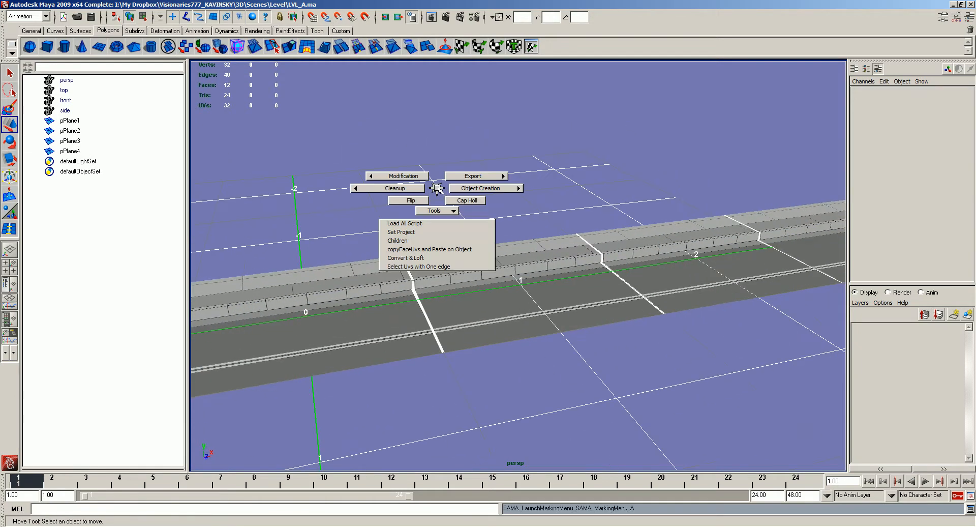
pyautogui.keyDown('alt'); pyautogui.moveTo(579, 281); pyautogui.dragTo(554, 228, button='right'); pyautogui.keyUp('alt')
pyautogui.moveTo(750, 254); pyautogui.dragTo(588, 296)
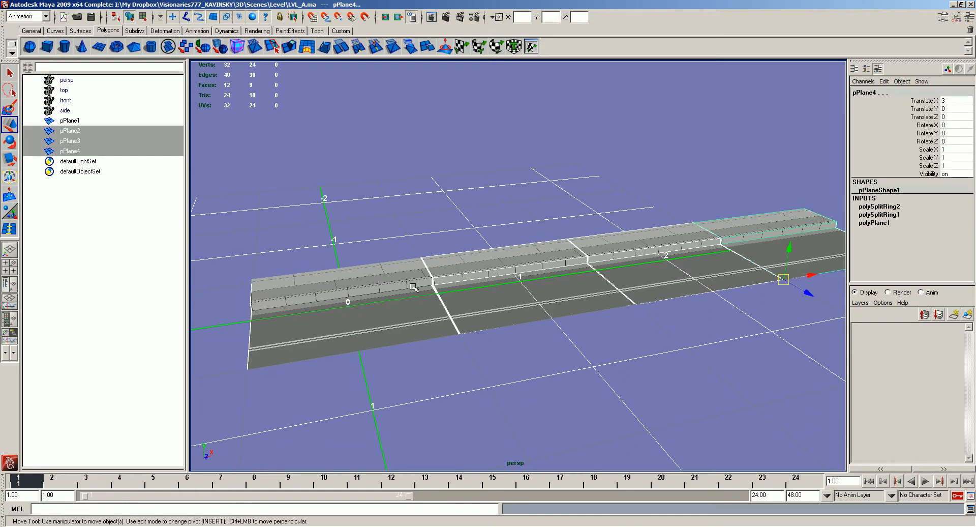
pyautogui.press('Delete')
pyautogui.press('space')
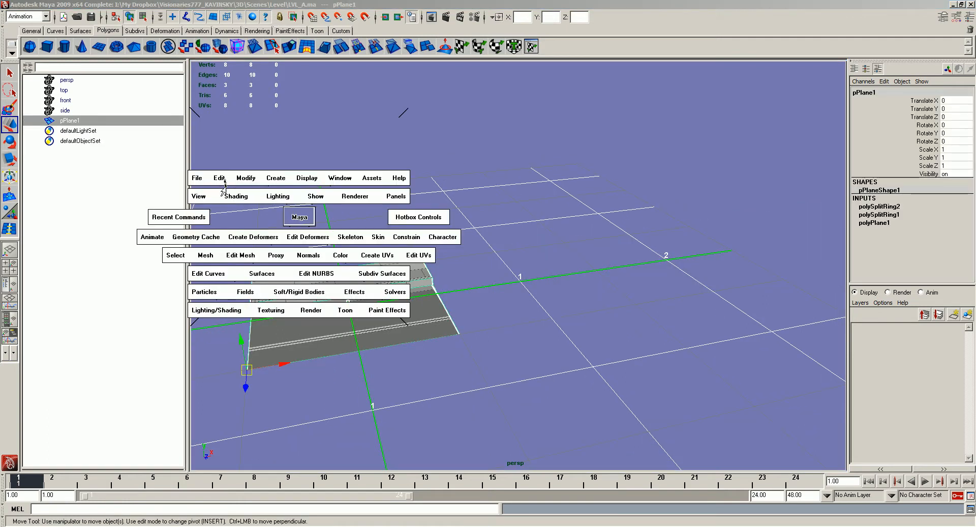
# - Delete the street tile's construction history and reference the character file CH_A.mb into the scene
pyautogui.moveTo(244, 257); pyautogui.dragTo(376, 284)
pyautogui.moveTo(488, 140); pyautogui.dragTo(492, 171)
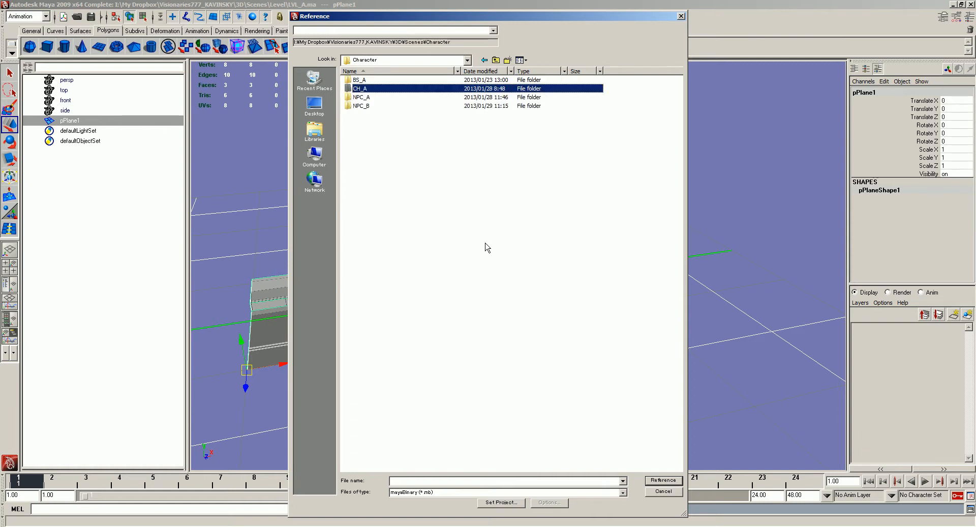
pyautogui.press('Return')
pyautogui.press('Down')
pyautogui.press('Return')
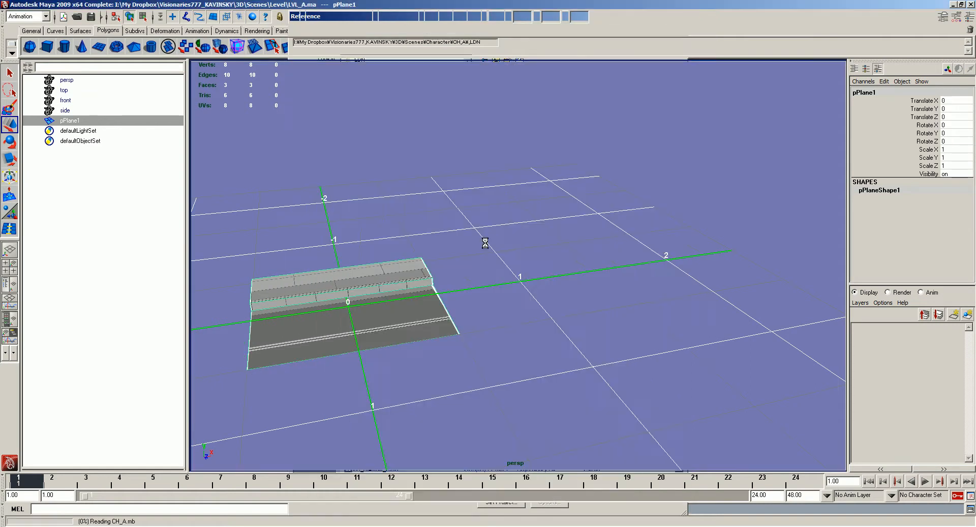
pyautogui.scroll(-5, 462, 246)
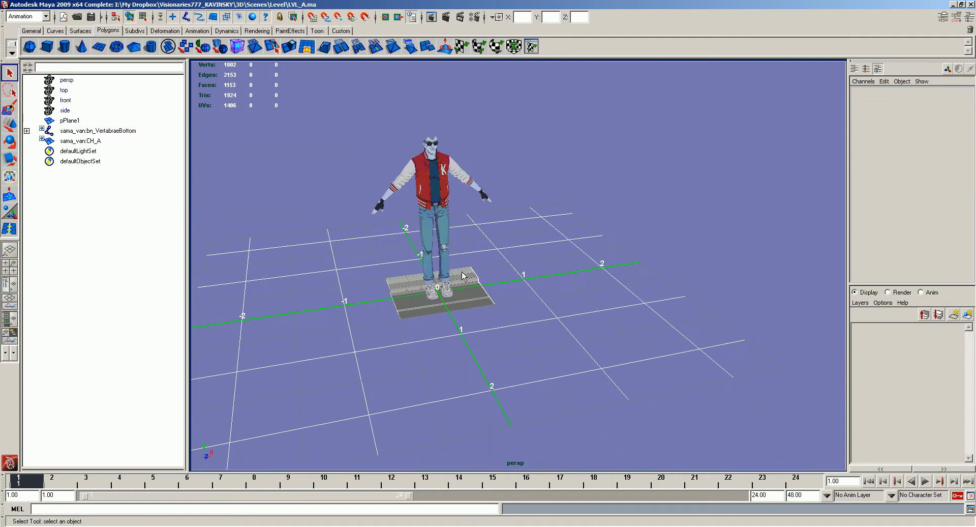
pyautogui.click(463, 276)
pyautogui.press('r')
pyautogui.moveTo(400, 320); pyautogui.dragTo(712, 312)
pyautogui.hotkey('ctrl', 'z')
# - Move the street tile's pivot to the middle of its outer road edge and scale the tile up uniformly to suit the character
pyautogui.click(509, 207)
pyautogui.keyDown('alt'); pyautogui.moveTo(509, 206); pyautogui.dragTo(488, 216); pyautogui.keyUp('alt')
pyautogui.press('Insert')
pyautogui.moveTo(398, 318); pyautogui.dragTo(831, 309)
pyautogui.press('v')
pyautogui.press('Insert')
pyautogui.keyDown('alt'); pyautogui.moveTo(517, 309); pyautogui.dragTo(720, 322); pyautogui.keyUp('alt')
# - Centre the enlarged tile on the grid with its transformations frozen and scale it uniformly to 0.91
pyautogui.press('w')
pyautogui.press('r')
pyautogui.scroll(-3, 717, 321)
pyautogui.press('w')
pyautogui.press('x')
pyautogui.moveTo(590, 305); pyautogui.dragTo(485, 304)
pyautogui.keyDown('alt'); pyautogui.moveTo(546, 264); pyautogui.dragTo(519, 264); pyautogui.keyUp('alt')
pyautogui.press('r')
pyautogui.moveTo(512, 345); pyautogui.dragTo(477, 347)
pyautogui.press('w')
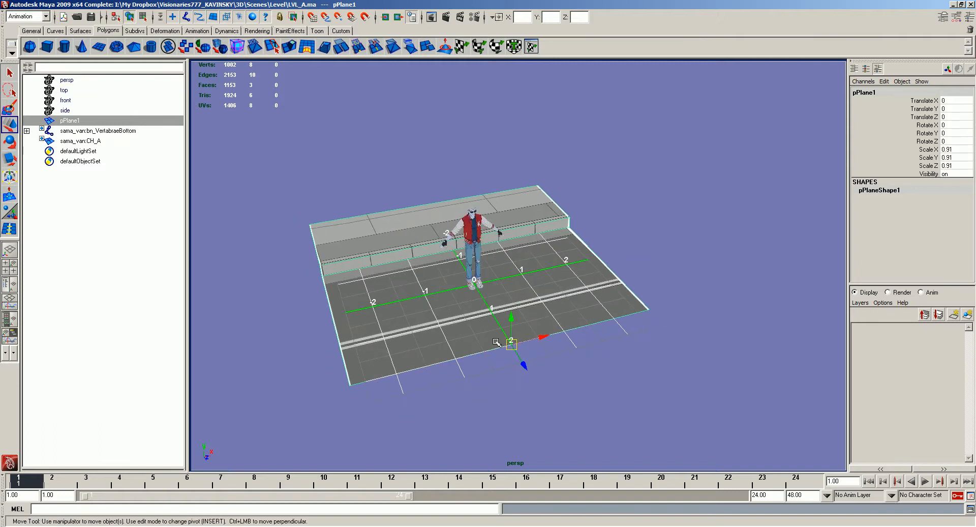
# - Select the character's root joint and move the character back and up onto the raised sidewalk
pyautogui.keyDown('alt'); pyautogui.moveTo(519, 276); pyautogui.dragTo(607, 257); pyautogui.keyUp('alt')
pyautogui.scroll(3, 608, 257)
pyautogui.moveTo(73, 130); pyautogui.dragTo(74, 141)
pyautogui.keyDown('shift'); pyautogui.moveTo(480, 293); pyautogui.dragTo(371, 236, button='middle'); pyautogui.keyUp('shift')
pyautogui.keyDown('shift'); pyautogui.moveTo(398, 186); pyautogui.dragTo(398, 165, button='middle'); pyautogui.keyUp('shift')
pyautogui.keyDown('alt'); pyautogui.moveTo(508, 199); pyautogui.dragTo(504, 189); pyautogui.keyUp('alt')
pyautogui.click(438, 257)
pyautogui.keyDown('alt'); pyautogui.moveTo(439, 257); pyautogui.dragTo(418, 240); pyautogui.keyUp('alt')
# - Freeze the rescaled street tile's transformations and inspect the tile in isolation, then show the whole scene again
pyautogui.click(498, 231)
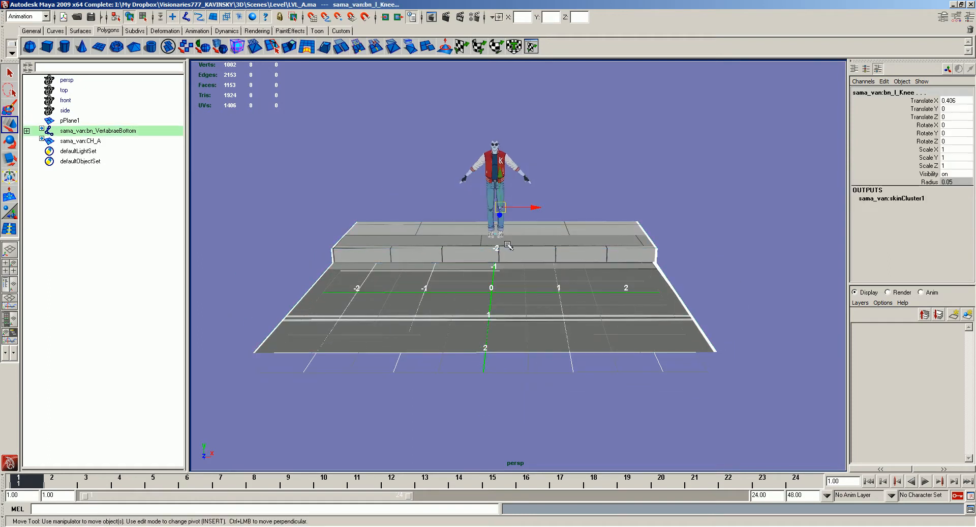
pyautogui.click(510, 217)
pyautogui.click(518, 229)
pyautogui.moveTo(517, 229); pyautogui.dragTo(514, 241, button='right')
pyautogui.click(497, 235)
pyautogui.hotkey('ctrl', 'z')
pyautogui.hotkey('ctrl', 'z')
pyautogui.hotkey('ctrl', '1')
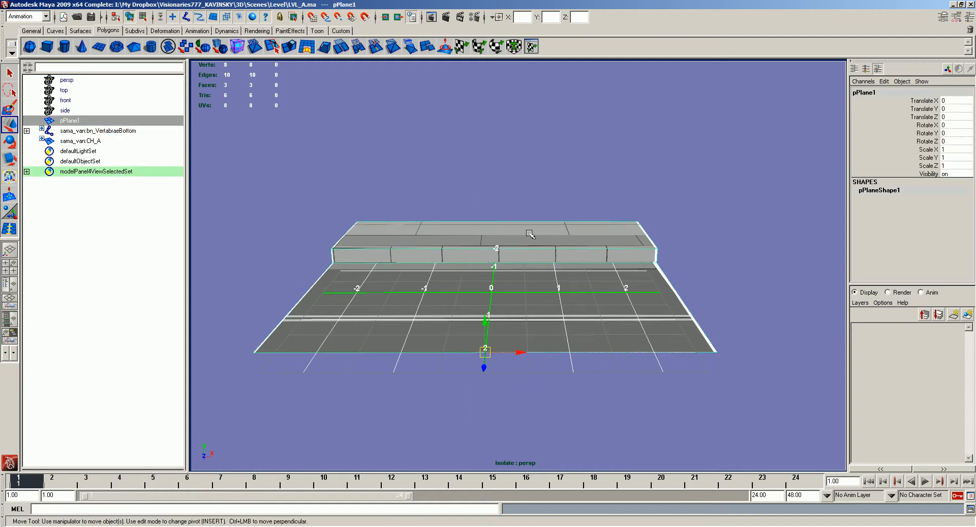
pyautogui.moveTo(518, 247); pyautogui.dragTo(518, 247, button='right')
pyautogui.click(495, 243)
pyautogui.keyDown('alt'); pyautogui.moveTo(492, 227); pyautogui.dragTo(500, 249); pyautogui.keyUp('alt')
pyautogui.hotkey('ctrl', '1')
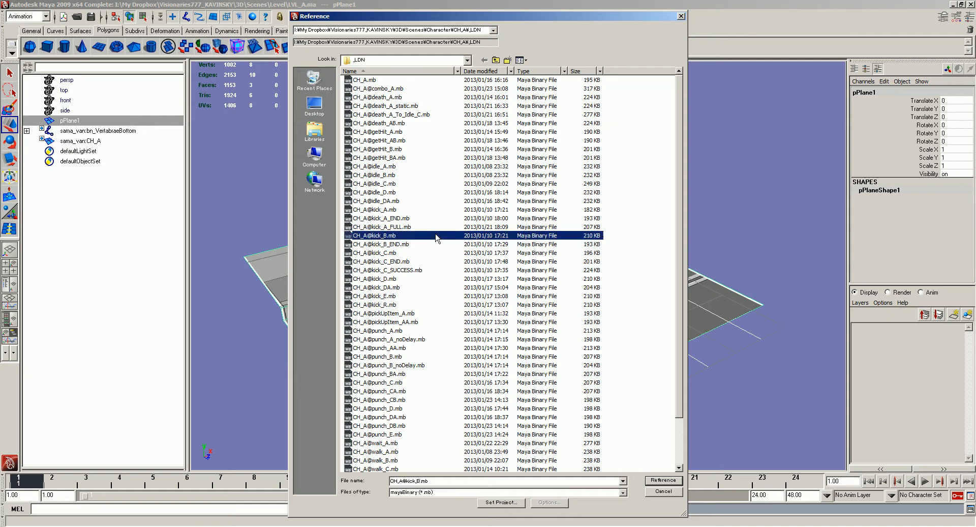
# - Reference the NPC_A character from the Character scenes folder into the level
pyautogui.click(435, 235)
pyautogui.press('BackSpace')
pyautogui.press('BackSpace')
pyautogui.doubleClick(362, 97)
pyautogui.doubleClick(362, 91)
pyautogui.doubleClick(367, 82)
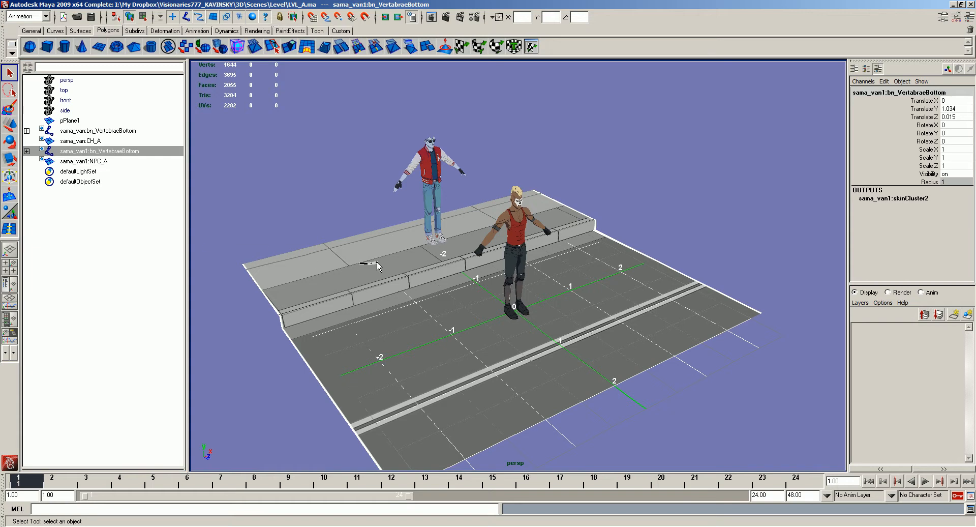
# - Move the NPC by its root joint onto the sidewalk beside the first character
pyautogui.press('w')
pyautogui.keyDown('alt'); pyautogui.moveTo(377, 261); pyautogui.dragTo(473, 257); pyautogui.keyUp('alt')
pyautogui.moveTo(580, 245); pyautogui.dragTo(423, 223)
pyautogui.keyDown('alt'); pyautogui.moveTo(615, 204); pyautogui.dragTo(517, 186); pyautogui.keyUp('alt')
# - Rotate the jacketed character's root joint about 64° in X so the character turns toward the NPC
pyautogui.press('e')
pyautogui.click(96, 130)
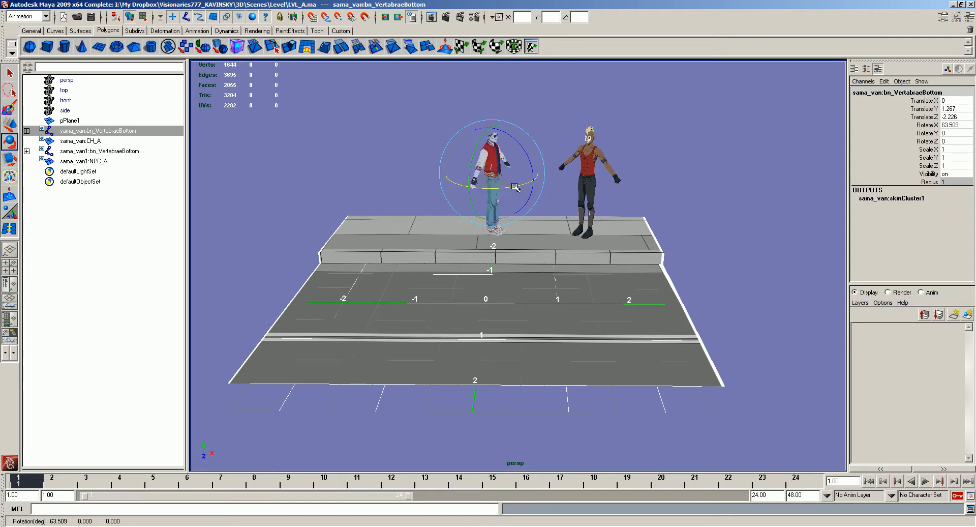
pyautogui.click(555, 123)
pyautogui.keyDown('alt'); pyautogui.moveTo(555, 125); pyautogui.dragTo(510, 187, button='middle'); pyautogui.keyUp('alt')
pyautogui.keyDown('alt'); pyautogui.moveTo(510, 187); pyautogui.dragTo(502, 242, button='right'); pyautogui.keyUp('alt')
pyautogui.keyDown('alt'); pyautogui.moveTo(503, 243); pyautogui.dragTo(476, 251); pyautogui.keyUp('alt')
pyautogui.keyDown('alt'); pyautogui.moveTo(475, 250); pyautogui.dragTo(445, 300, button='right'); pyautogui.keyUp('alt')
pyautogui.keyDown('alt'); pyautogui.moveTo(445, 300); pyautogui.dragTo(425, 254, button='middle'); pyautogui.keyUp('alt')
# - Select the street tile and snap its pivot to the outer road corner on the negative X side
pyautogui.click(432, 270)
pyautogui.keyDown('alt'); pyautogui.moveTo(432, 270); pyautogui.dragTo(491, 283); pyautogui.keyUp('alt')
pyautogui.press('w')
pyautogui.press('Insert')
pyautogui.press('v')
pyautogui.moveTo(275, 340); pyautogui.dragTo(265, 339, button='middle')
pyautogui.press('Insert')
# - Create three instances of the street tile along X, snapping each one to the end of the preceding tile
pyautogui.keyDown('alt'); pyautogui.moveTo(553, 334); pyautogui.dragTo(509, 331, button='middle'); pyautogui.keyUp('alt')
pyautogui.hotkey('ctrl', 'd')
pyautogui.moveTo(593, 333); pyautogui.dragTo(554, 336, button='middle')
pyautogui.hotkey('ctrl', 'd')
pyautogui.keyDown('alt'); pyautogui.moveTo(762, 325); pyautogui.dragTo(639, 325, button='middle'); pyautogui.keyUp('alt')
pyautogui.moveTo(639, 324); pyautogui.dragTo(746, 329, button='middle')
pyautogui.keyDown('alt'); pyautogui.moveTo(746, 328); pyautogui.dragTo(699, 295, button='right'); pyautogui.keyUp('alt')
pyautogui.keyDown('alt'); pyautogui.moveTo(699, 295); pyautogui.dragTo(558, 290, button='middle'); pyautogui.keyUp('alt')
pyautogui.hotkey('ctrl', 'd')
pyautogui.moveTo(832, 290); pyautogui.dragTo(801, 311, button='middle')
# - Examine the four-tile street and the scale of the two characters on the sidewalk from several angles
pyautogui.keyDown('alt'); pyautogui.moveTo(458, 356); pyautogui.dragTo(534, 386); pyautogui.keyUp('alt')
pyautogui.keyDown('alt'); pyautogui.moveTo(457, 406); pyautogui.dragTo(617, 381, button='middle'); pyautogui.keyUp('alt')
pyautogui.keyDown('alt'); pyautogui.moveTo(617, 381); pyautogui.dragTo(660, 415, button='right'); pyautogui.keyUp('alt')
pyautogui.keyDown('alt'); pyautogui.moveTo(661, 415); pyautogui.dragTo(692, 407); pyautogui.keyUp('alt')
pyautogui.keyDown('alt'); pyautogui.moveTo(692, 407); pyautogui.dragTo(610, 361, button='right'); pyautogui.keyUp('alt')
pyautogui.click(420, 158)
pyautogui.keyDown('alt'); pyautogui.moveTo(435, 178); pyautogui.dragTo(489, 193); pyautogui.keyUp('alt')
pyautogui.keyDown('alt'); pyautogui.moveTo(489, 195); pyautogui.dragTo(578, 284, button='right'); pyautogui.keyUp('alt')
pyautogui.keyDown('alt'); pyautogui.moveTo(682, 221); pyautogui.dragTo(656, 197, button='right'); pyautogui.keyUp('alt')
pyautogui.keyDown('alt'); pyautogui.moveTo(656, 197); pyautogui.dragTo(605, 217); pyautogui.keyUp('alt')
pyautogui.keyDown('alt'); pyautogui.moveTo(640, 228); pyautogui.dragTo(529, 231, button='middle'); pyautogui.keyUp('alt')
pyautogui.keyDown('alt'); pyautogui.moveTo(529, 231); pyautogui.dragTo(479, 183, button='right'); pyautogui.keyUp('alt')
pyautogui.keyDown('alt'); pyautogui.moveTo(479, 184); pyautogui.dragTo(466, 236); pyautogui.keyUp('alt')
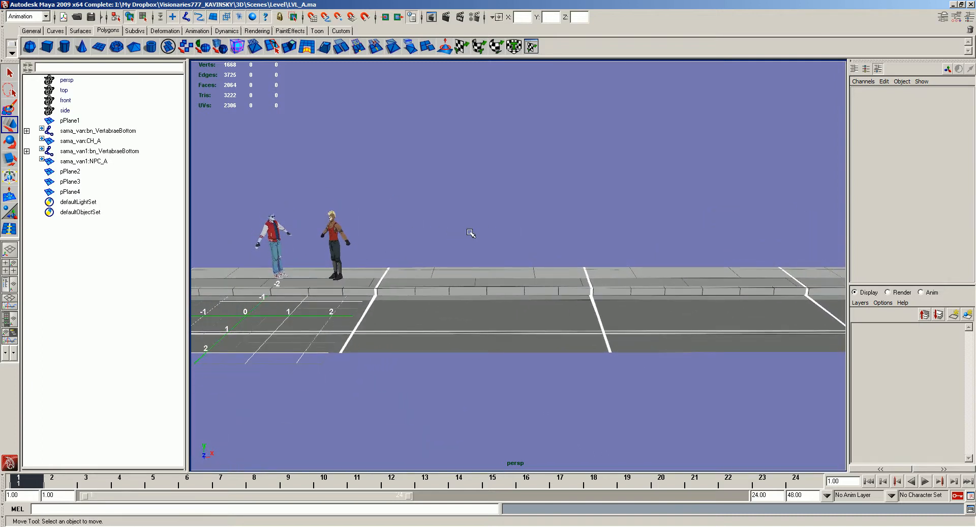
pyautogui.click(527, 283)
pyautogui.keyDown('alt'); pyautogui.moveTo(570, 289); pyautogui.dragTo(552, 292); pyautogui.keyUp('alt')
pyautogui.click(608, 303)
pyautogui.click(608, 303)
pyautogui.click(537, 282)
pyautogui.click(537, 281)
pyautogui.click(608, 304)
pyautogui.click(538, 282)
pyautogui.click(537, 282)
pyautogui.click(538, 282)
pyautogui.click(379, 208)
pyautogui.keyDown('alt'); pyautogui.moveTo(370, 204); pyautogui.dragTo(616, 260); pyautogui.keyUp('alt')
# - Extrude the back sidewalk edge of the second street tile straight up into a tall vertical wall
pyautogui.click(616, 261)
pyautogui.keyDown('alt'); pyautogui.moveTo(556, 209); pyautogui.dragTo(550, 210); pyautogui.keyUp('alt')
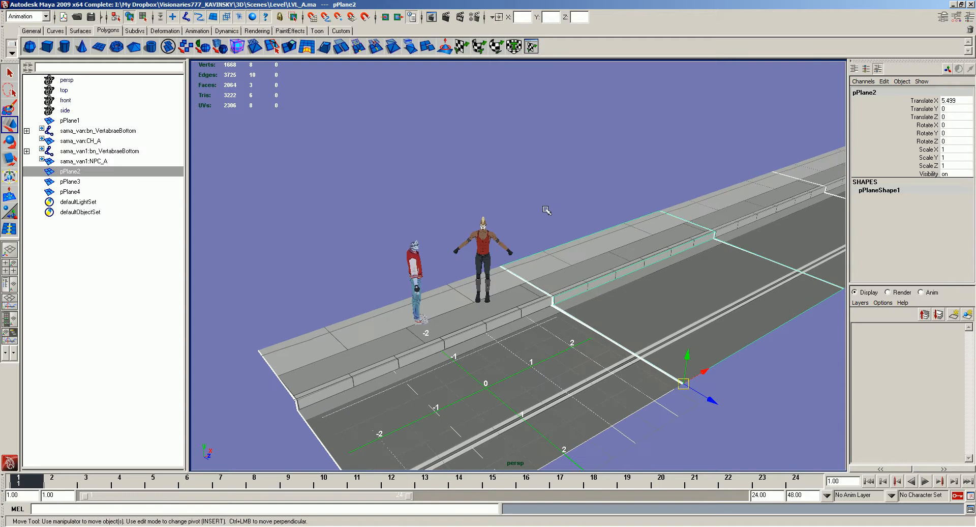
pyautogui.click(539, 209)
pyautogui.keyDown('alt'); pyautogui.moveTo(479, 271); pyautogui.dragTo(551, 272); pyautogui.keyUp('alt')
pyautogui.click(559, 260)
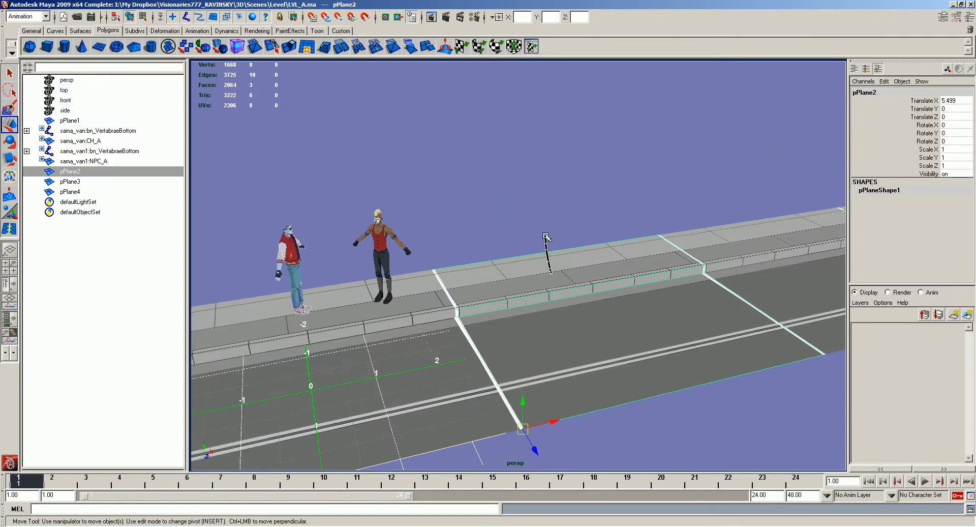
pyautogui.moveTo(551, 272); pyautogui.dragTo(557, 261, button='right')
pyautogui.click(558, 257)
pyautogui.keyDown('shift'); pyautogui.moveTo(558, 221); pyautogui.dragTo(549, 23); pyautogui.keyUp('shift')
pyautogui.scroll(-4, 549, 102)
pyautogui.keyDown('alt'); pyautogui.moveTo(543, 114); pyautogui.dragTo(548, 103); pyautogui.keyUp('alt')
pyautogui.moveTo(549, 101); pyautogui.dragTo(548, 34)
pyautogui.moveTo(543, 151); pyautogui.dragTo(539, 200, button='right')
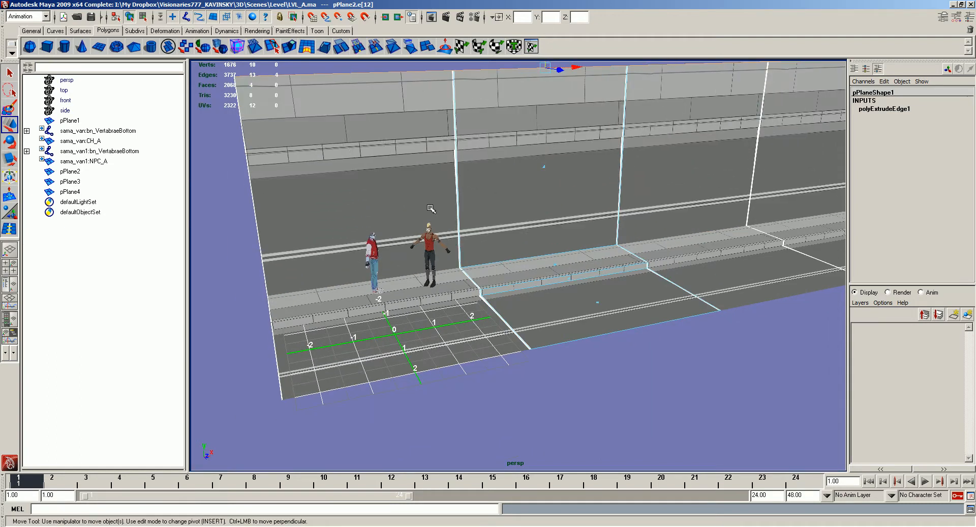
# - Separate the extruded wall from the street as its own object and delete it
pyautogui.click(389, 187)
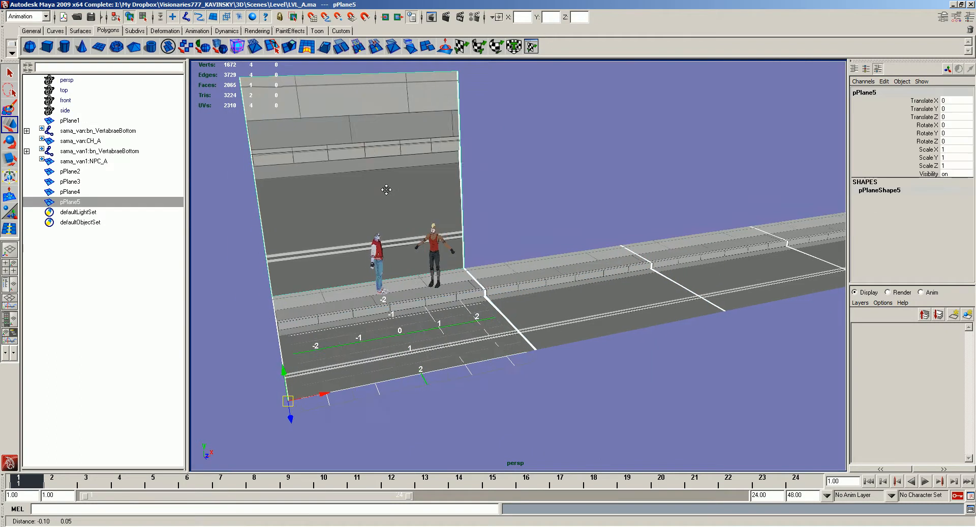
pyautogui.moveTo(400, 195); pyautogui.dragTo(401, 193, button='right')
pyautogui.press('Delete')
pyautogui.keyDown('alt'); pyautogui.moveTo(409, 216); pyautogui.dragTo(484, 204); pyautogui.keyUp('alt')
pyautogui.press('q')
# - Switch to Photoshop and paint a thin, pure red test curve (ff0000) across the sidewalk and road of LVL_A.png
pyautogui.hotkey('alt', 'Tab')
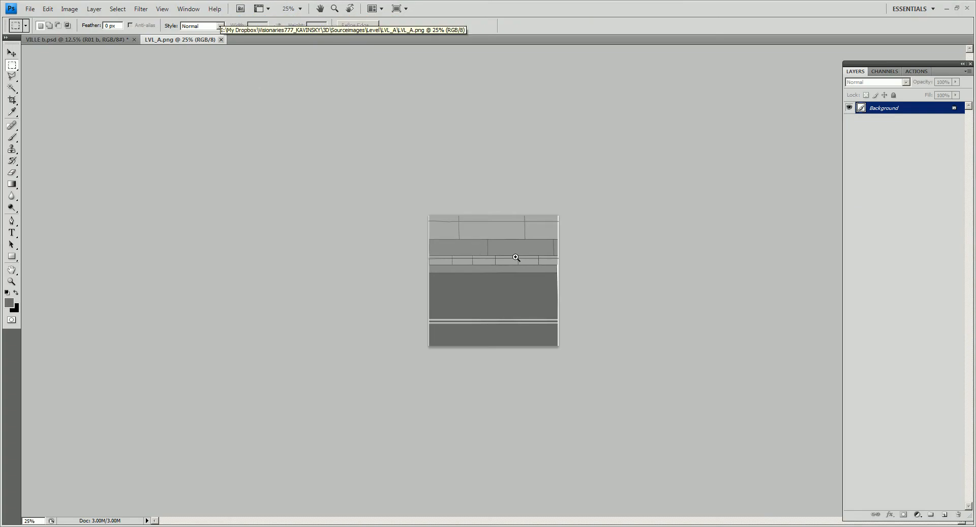
pyautogui.hotkey('ctrl', '+')
pyautogui.hotkey('ctrl', '+')
pyautogui.hotkey('ctrl', '+')
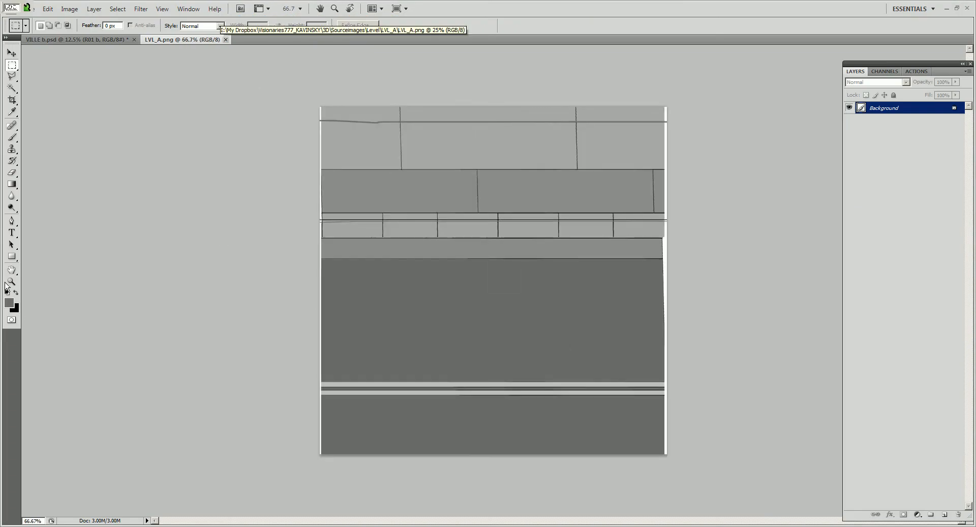
pyautogui.click(8, 302)
pyautogui.click(582, 131)
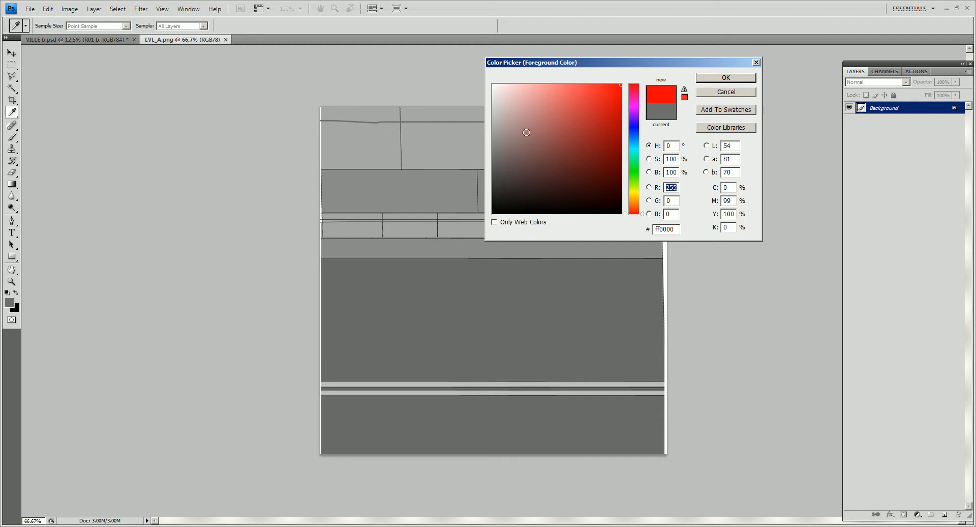
pyautogui.click(738, 80)
pyautogui.press('b')
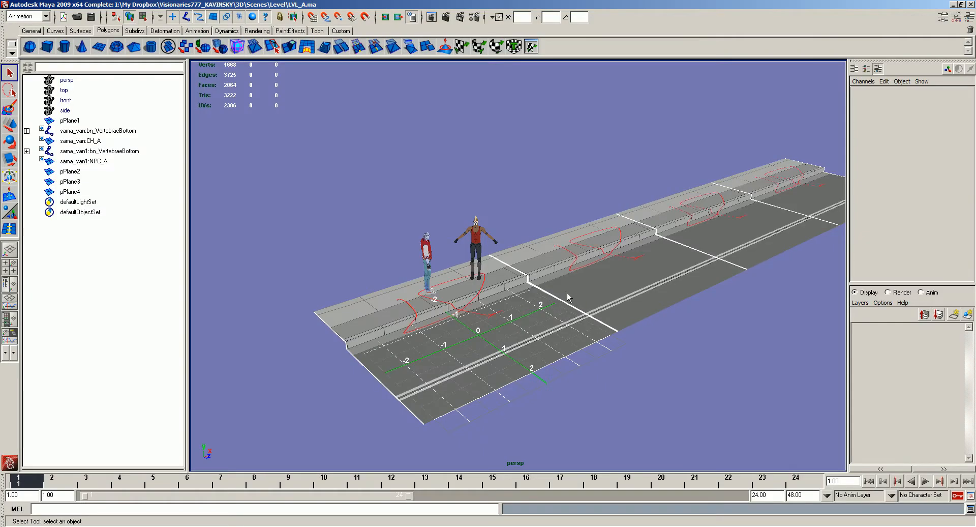
pyautogui.keyDown('alt'); pyautogui.moveTo(568, 296); pyautogui.dragTo(527, 297); pyautogui.keyUp('alt')
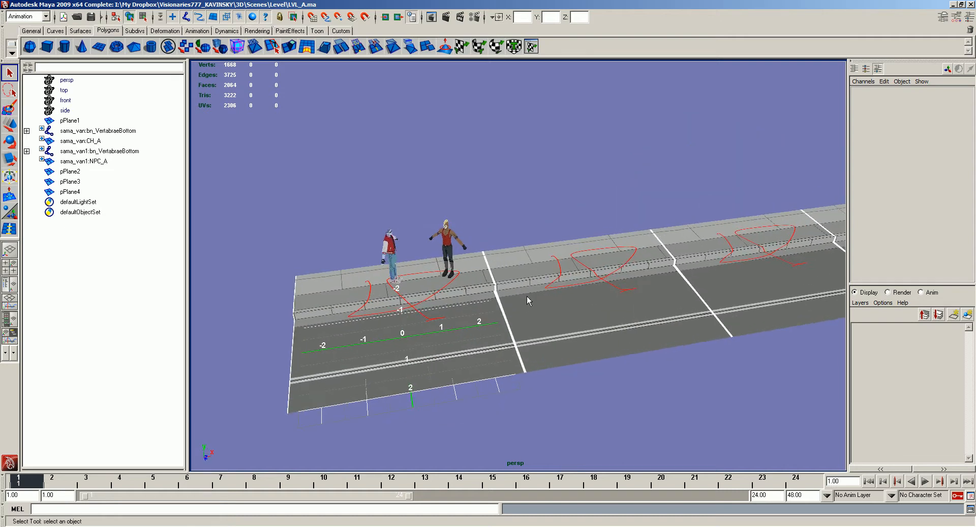
# - Inspect the red curve at the first tile seam in Maya, switch back to Photoshop and undo the stroke
pyautogui.keyDown('alt'); pyautogui.moveTo(493, 372); pyautogui.dragTo(643, 290, button='right'); pyautogui.keyUp('alt')
pyautogui.click(651, 258)
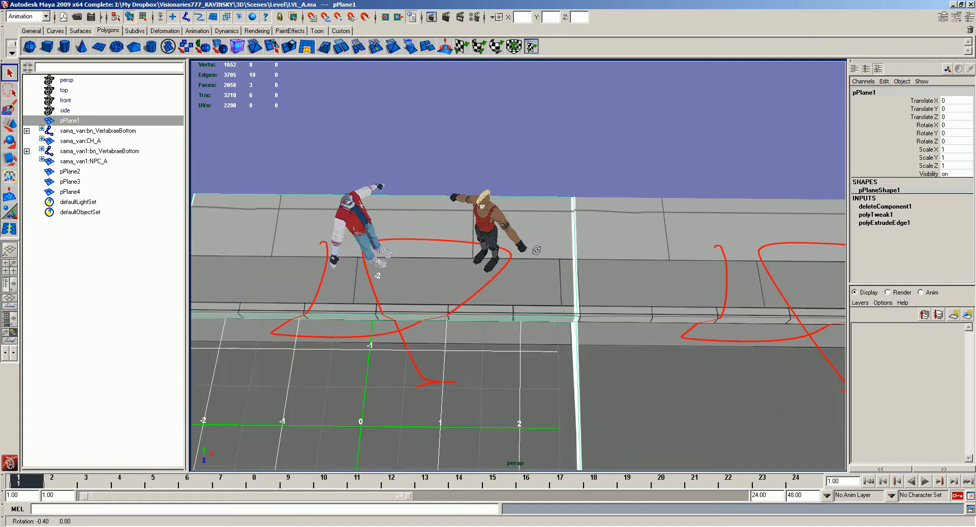
pyautogui.hotkey('alt', 'Tab')
pyautogui.hotkey('ctrl', 'z')
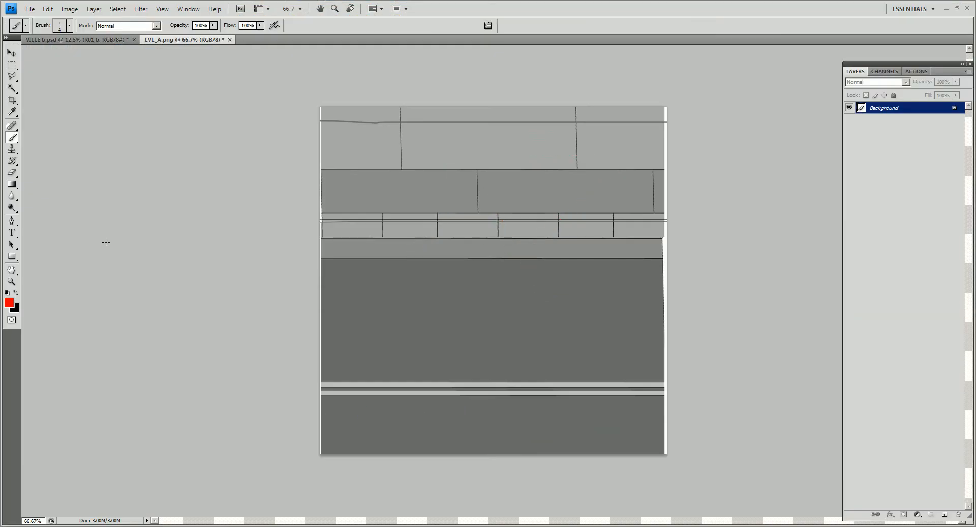
pyautogui.click(9, 304)
pyautogui.click(627, 172)
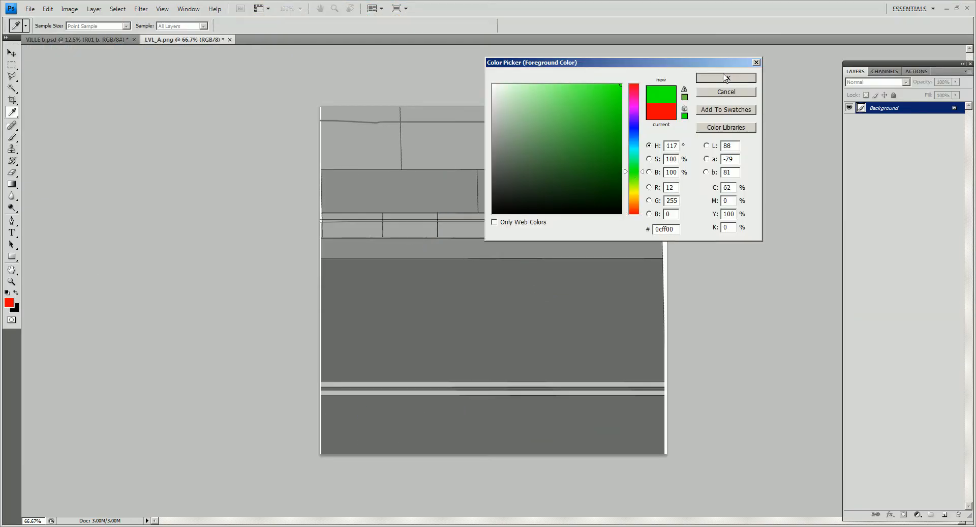
pyautogui.press('Escape')
# - Reset to the default colors, set the brush size to 35 and paint a short black stroke from the road's left edge
pyautogui.press('d')
pyautogui.press('v')
pyautogui.press('b')
pyautogui.rightClick(316, 91)
pyautogui.press('Escape')
pyautogui.click(386, 279)
pyautogui.keyDown('shift'); pyautogui.click(295, 276); pyautogui.keyUp('shift')
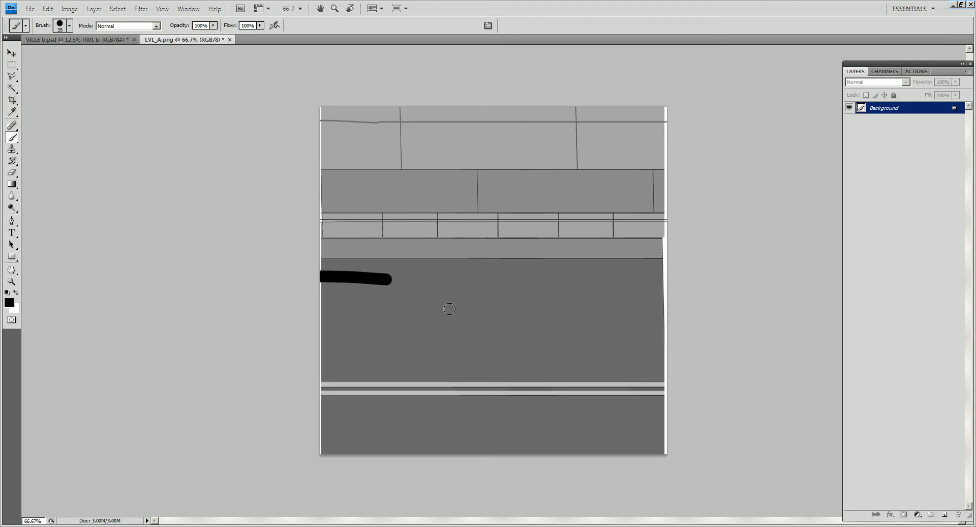
# - Set the foreground color to red and paint a short horizontal stroke running off the road's right edge
pyautogui.click(8, 303)
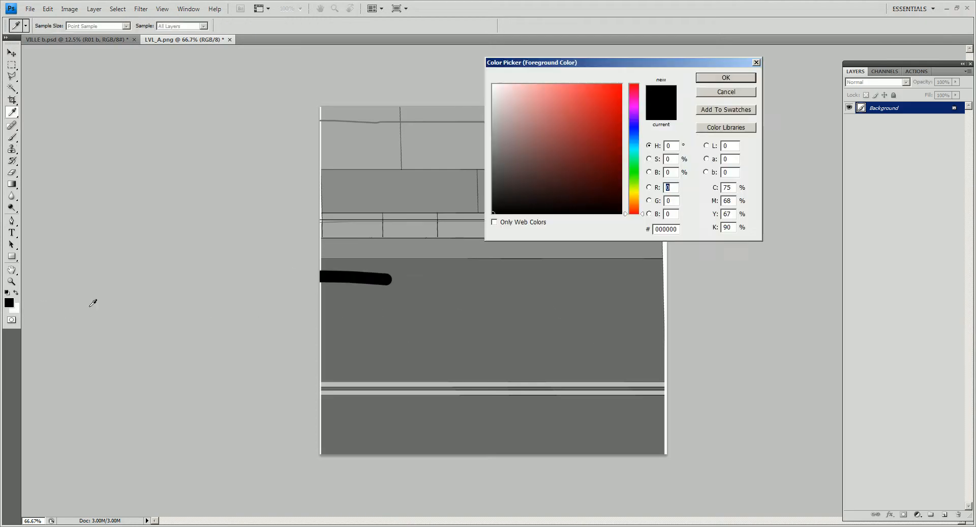
pyautogui.click(622, 75)
pyautogui.click(708, 77)
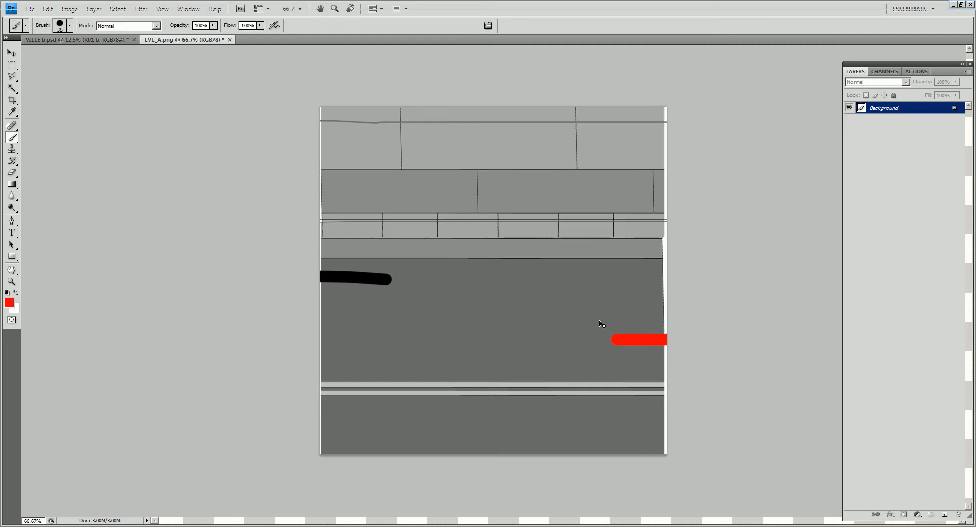
# - Switch to Maya and examine how the black and red strokes meet the seam between the first two tiles
pyautogui.hotkey('alt', 'Tab')
pyautogui.moveTo(565, 310)
pyautogui.keyDown('alt'); pyautogui.mouseDown()
pyautogui.moveTo(592, 299)
pyautogui.moveTo(614, 318)
pyautogui.mouseUp(); pyautogui.keyUp('alt')
pyautogui.keyDown('alt'); pyautogui.moveTo(614, 317); pyautogui.dragTo(586, 227, button='middle'); pyautogui.keyUp('alt')
pyautogui.keyDown('alt'); pyautogui.moveTo(587, 228); pyautogui.dragTo(610, 300, button='right'); pyautogui.keyUp('alt')
pyautogui.keyDown('alt'); pyautogui.moveTo(610, 300); pyautogui.dragTo(601, 305); pyautogui.keyUp('alt')
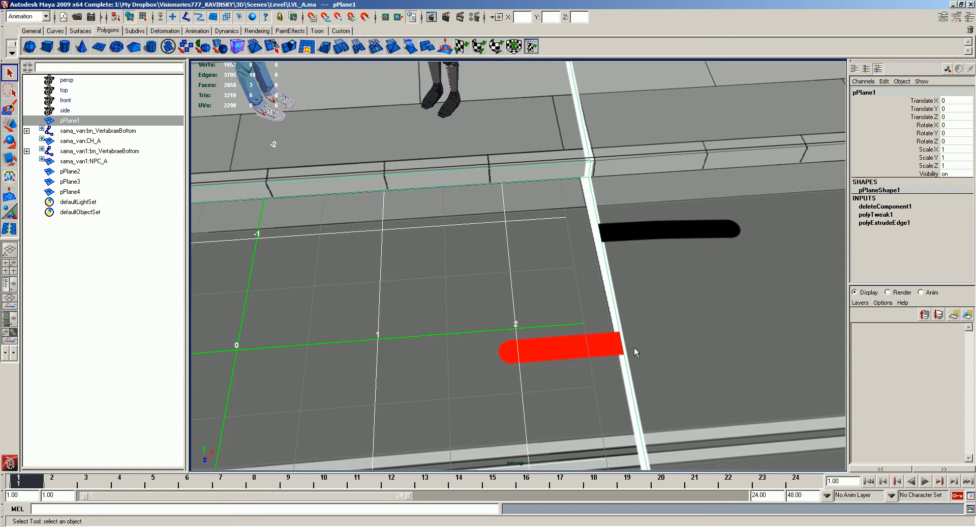
pyautogui.keyDown('alt'); pyautogui.moveTo(722, 357); pyautogui.dragTo(592, 285, button='right'); pyautogui.keyUp('alt')
pyautogui.keyDown('alt'); pyautogui.moveTo(593, 284); pyautogui.dragTo(545, 250); pyautogui.keyUp('alt')
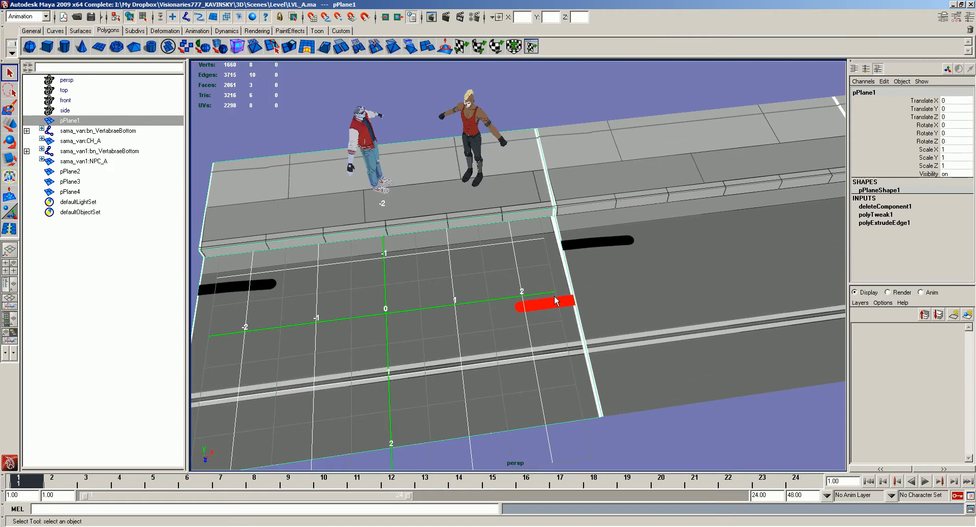
pyautogui.keyDown('alt'); pyautogui.moveTo(554, 295); pyautogui.dragTo(545, 300); pyautogui.keyUp('alt')
# - Switch back to Photoshop and paint matching strokes at the opposite road edges, red on the left and black on the right
pyautogui.hotkey('alt', 'Tab')
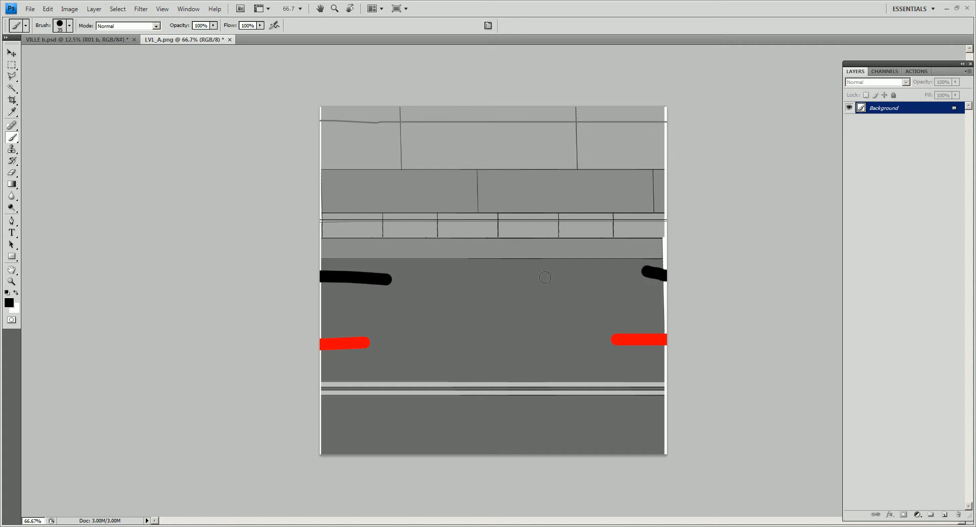
# - Switch to Maya and examine how the matching black and red strokes continue across the tile seams
pyautogui.hotkey('alt', 'Tab')
pyautogui.keyDown('alt'); pyautogui.moveTo(550, 277); pyautogui.dragTo(557, 276); pyautogui.keyUp('alt')
pyautogui.click(564, 124)
pyautogui.keyDown('alt'); pyautogui.moveTo(485, 261); pyautogui.dragTo(558, 224); pyautogui.keyUp('alt')
pyautogui.keyDown('alt'); pyautogui.moveTo(567, 230); pyautogui.dragTo(559, 238, button='middle'); pyautogui.keyUp('alt')
pyautogui.click(559, 238)
pyautogui.keyDown('alt'); pyautogui.moveTo(559, 238); pyautogui.dragTo(568, 216); pyautogui.keyUp('alt')
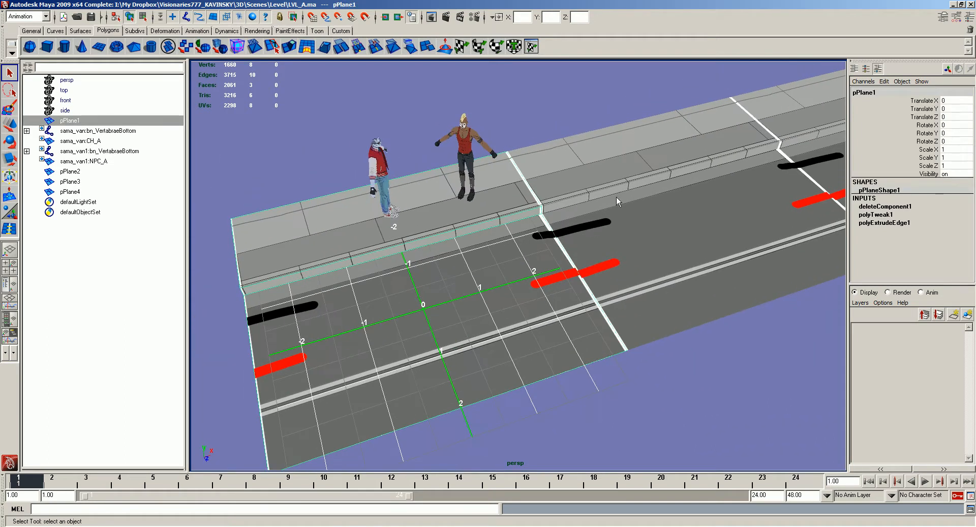
pyautogui.keyDown('alt'); pyautogui.moveTo(727, 194); pyautogui.dragTo(674, 195); pyautogui.keyUp('alt')
# - Delete the construction history of the first street tile
pyautogui.press('space')
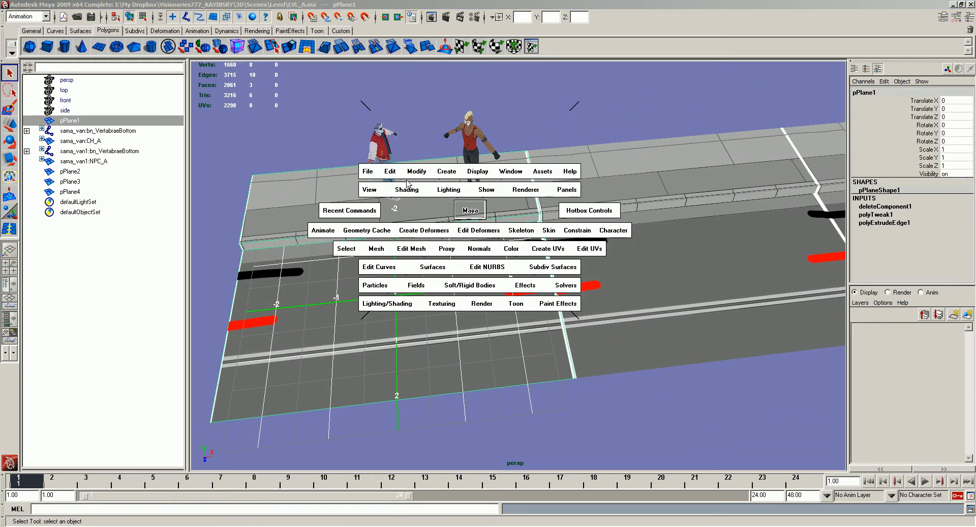
pyautogui.click(391, 171)
pyautogui.moveTo(415, 272)
pyautogui.click(584, 271)
pyautogui.click(563, 132)
pyautogui.keyDown('alt'); pyautogui.moveTo(564, 132); pyautogui.dragTo(564, 212); pyautogui.keyUp('alt')
# - Switch to Photoshop and create a new white RGB document 256 pixels wide and 2565 pixels high
pyautogui.hotkey('alt', 'Tab')
pyautogui.hotkey('ctrl', 'b')
pyautogui.press('Escape')
pyautogui.hotkey('ctrl', 'n')
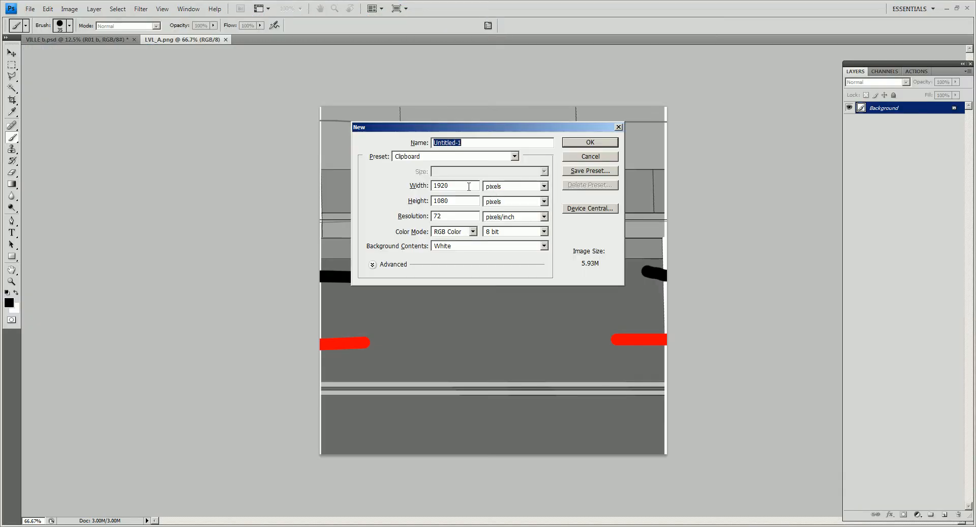
pyautogui.write('2560')
pyautogui.press('Return')
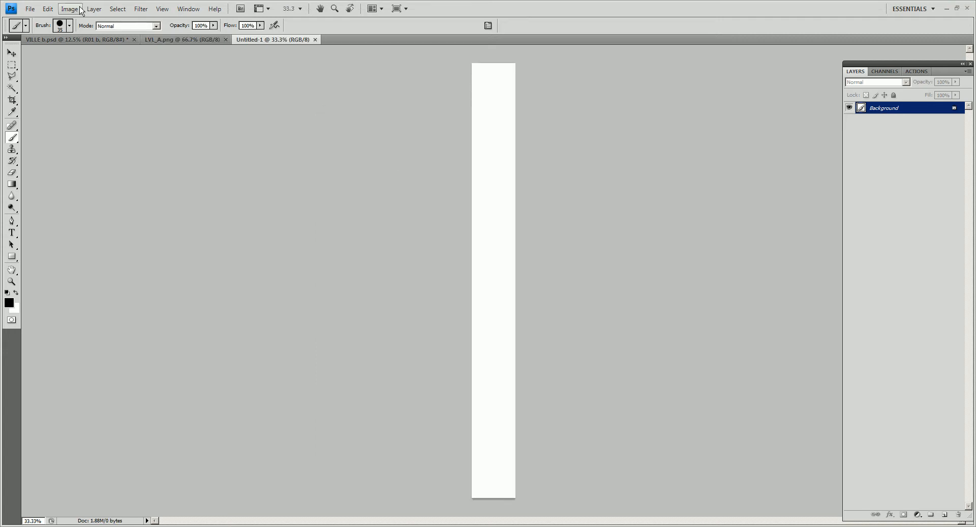
# - Reduce the canvas height of the new document to 256 pixels, accepting the clipping
pyautogui.click(70, 9)
pyautogui.click(51, 85)
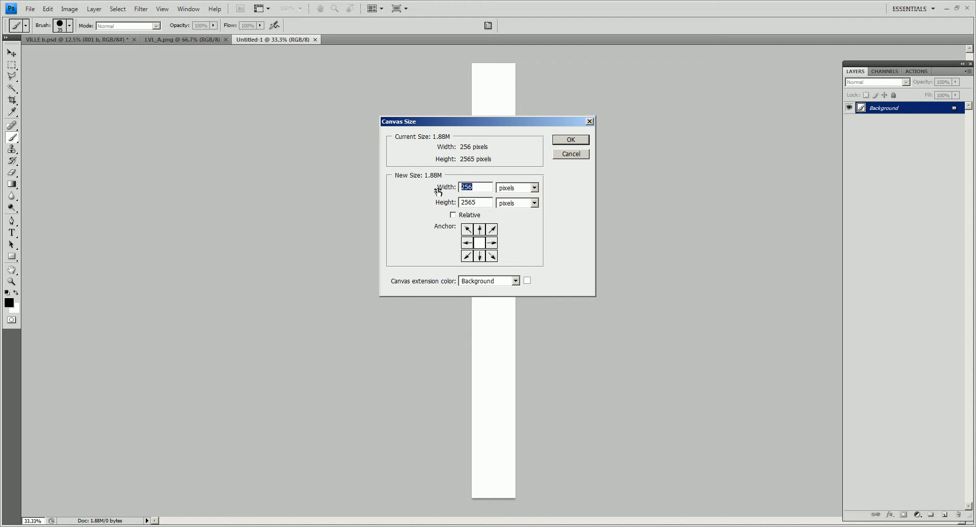
pyautogui.click(480, 201)
pyautogui.press('BackSpace')
pyautogui.press('Return')
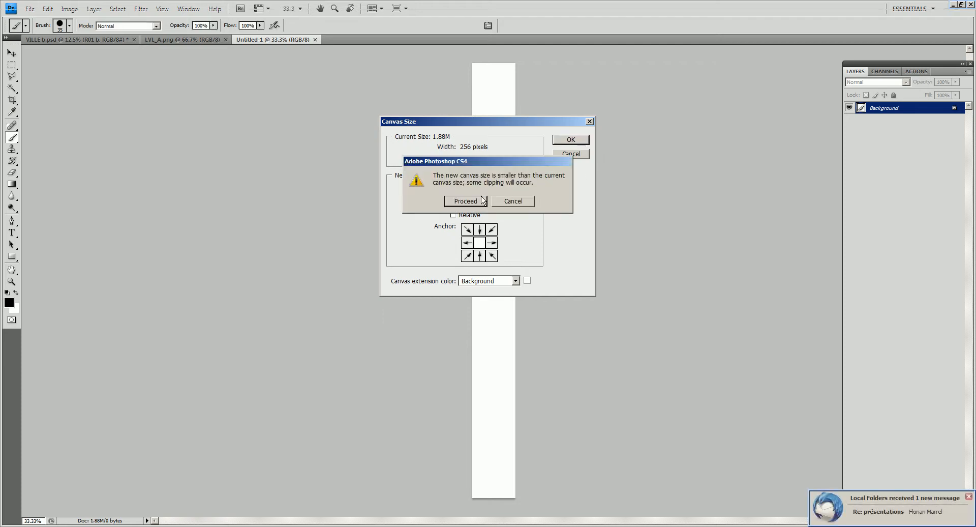
pyautogui.click(468, 202)
# - Switch to Maya and examine the repeated street tiles along the road from several angles
pyautogui.hotkey('alt', 'Tab')
pyautogui.keyDown('alt'); pyautogui.moveTo(567, 209); pyautogui.dragTo(542, 233, button='middle'); pyautogui.keyUp('alt')
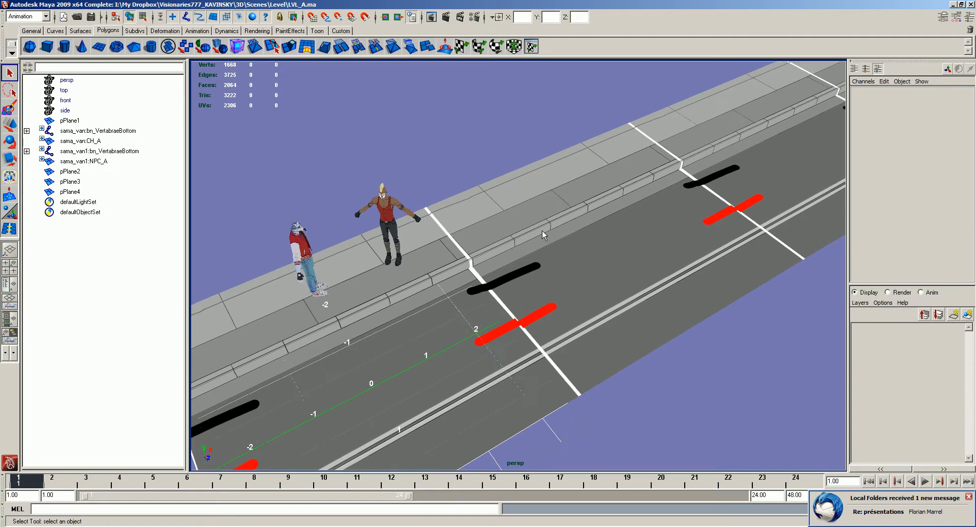
pyautogui.click(547, 234)
pyautogui.click(498, 155)
pyautogui.keyDown('alt'); pyautogui.moveTo(658, 282); pyautogui.dragTo(583, 298); pyautogui.keyUp('alt')
pyautogui.keyDown('alt'); pyautogui.moveTo(811, 133); pyautogui.dragTo(605, 239); pyautogui.keyUp('alt')
pyautogui.keyDown('alt'); pyautogui.moveTo(671, 261); pyautogui.dragTo(523, 240, button='middle'); pyautogui.keyUp('alt')
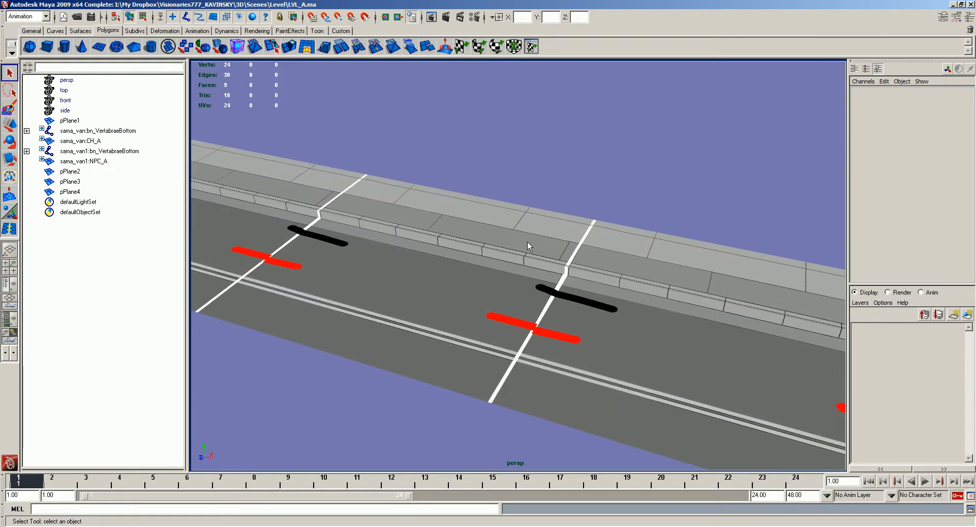
pyautogui.keyDown('alt'); pyautogui.moveTo(523, 240); pyautogui.dragTo(598, 238); pyautogui.keyUp('alt')
pyautogui.keyDown('alt'); pyautogui.moveTo(598, 238); pyautogui.dragTo(431, 246, button='right'); pyautogui.keyUp('alt')
pyautogui.keyDown('alt'); pyautogui.moveTo(431, 246); pyautogui.dragTo(559, 244); pyautogui.keyUp('alt')
pyautogui.keyDown('alt'); pyautogui.moveTo(560, 244); pyautogui.dragTo(615, 284, button='right'); pyautogui.keyUp('alt')
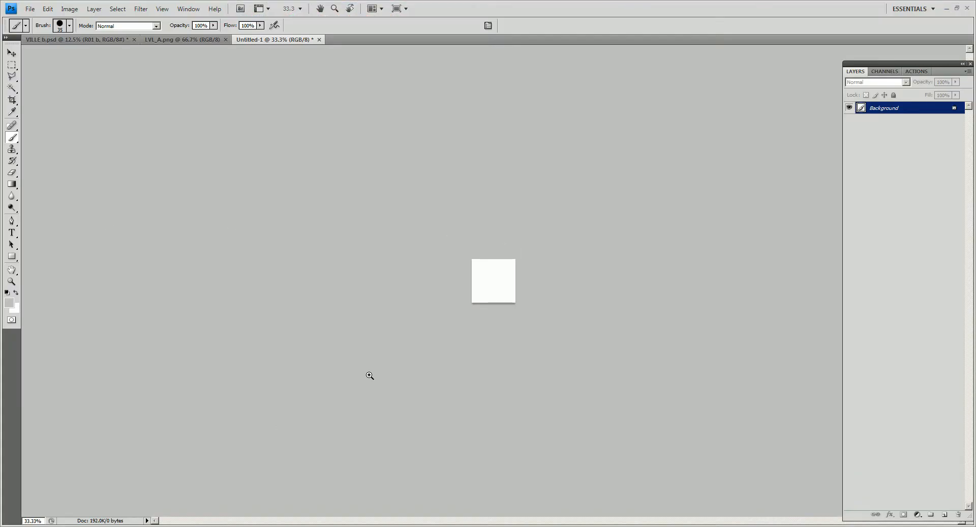
# - Switch back to Photoshop, set the foreground color to black (000000) and the brush size to 215
pyautogui.keyDown('ctrl'); pyautogui.click(318, 324); pyautogui.keyUp('ctrl')
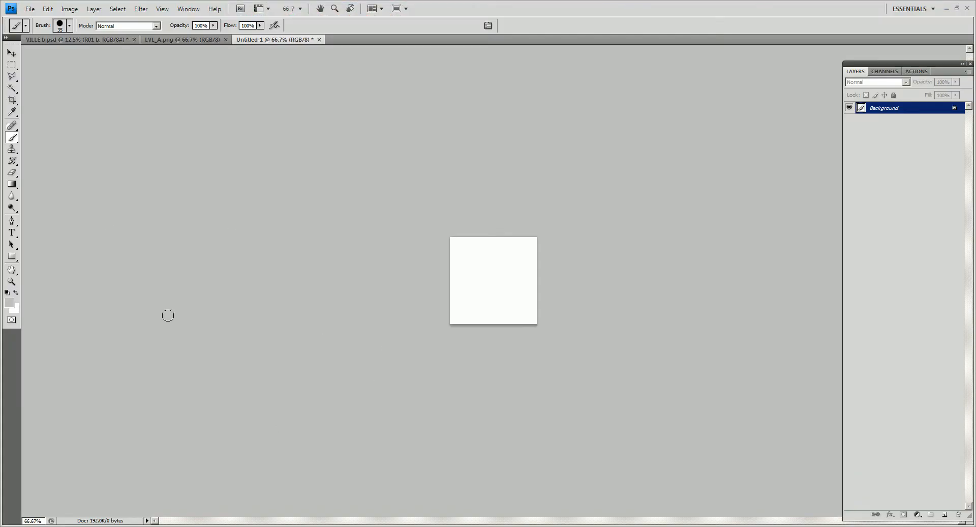
pyautogui.click(12, 303)
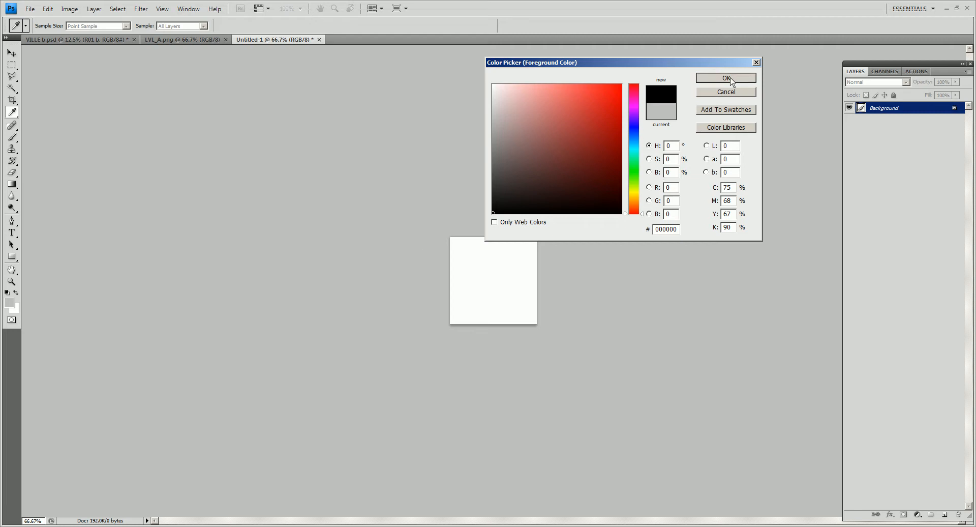
pyautogui.click(731, 81)
pyautogui.keyDown('ctrl'); pyautogui.click(539, 285); pyautogui.keyUp('ctrl')
pyautogui.rightClick(490, 271)
pyautogui.click(450, 5)
pyautogui.rightClick(493, 272)
pyautogui.moveTo(403, 91); pyautogui.dragTo(403, 90)
pyautogui.click(457, 1)
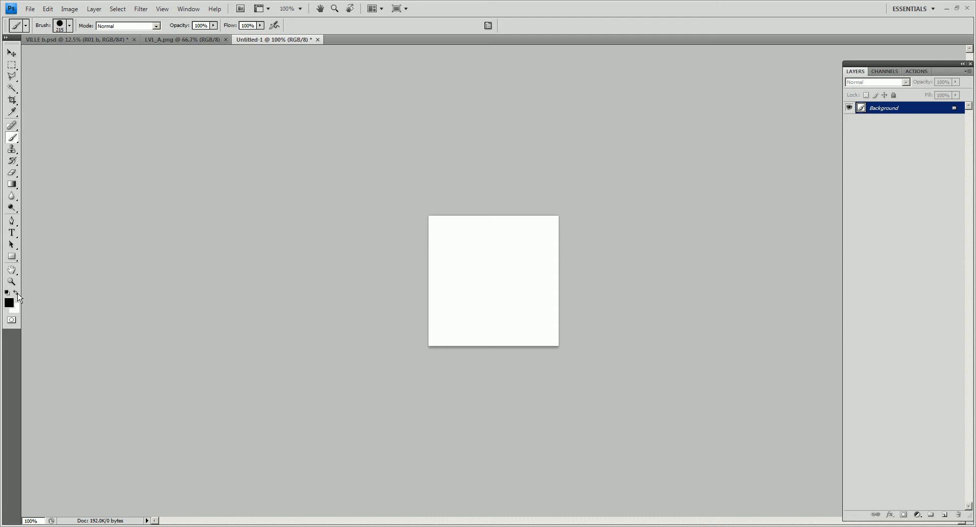
# - Convert the background into a regular layer and clear its white fill to transparency
pyautogui.doubleClick(871, 117)
pyautogui.press('Return')
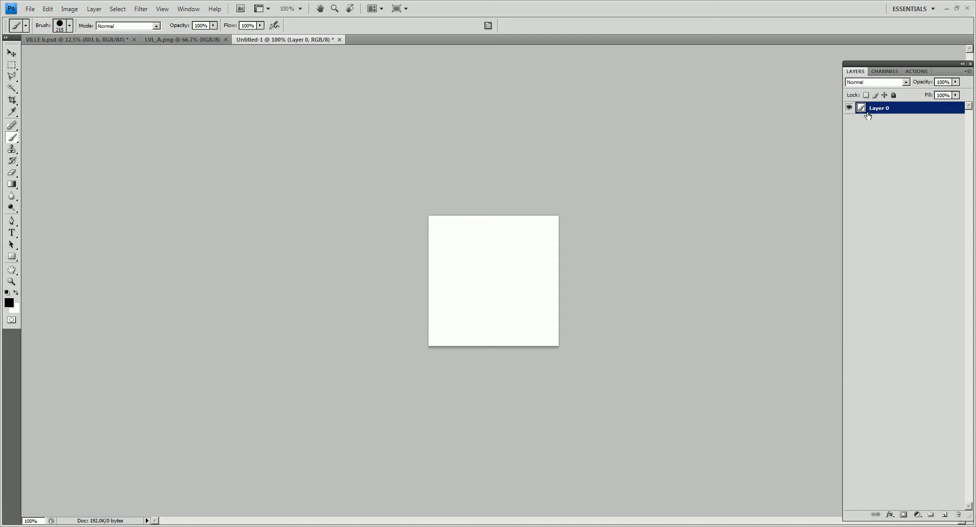
pyautogui.press('Delete')
pyautogui.hotkey('ctrl', '+')
# - Stamp a single black disc with the 215 px brush in the center of the canvas
pyautogui.press('m')
pyautogui.press('b')
pyautogui.click(496, 281)
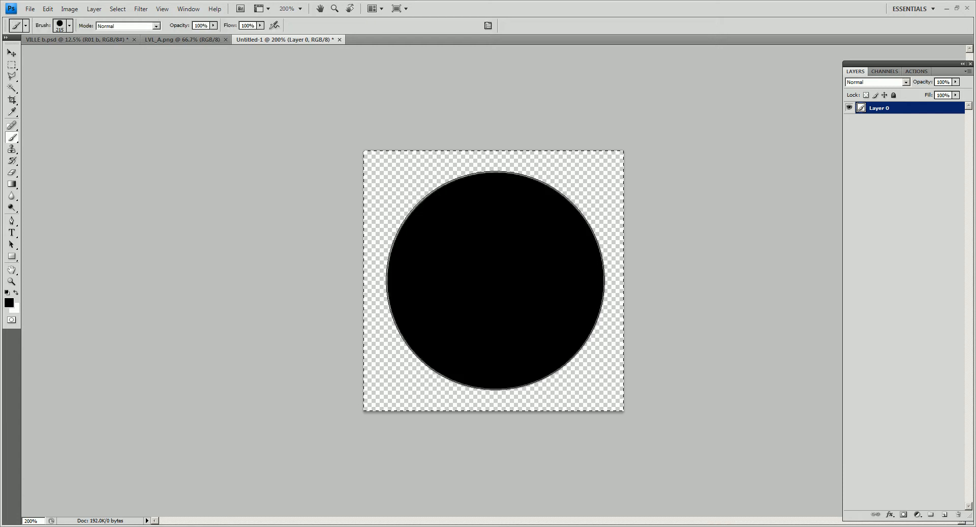
# - Lighten the black disc to a medium-dark grey with Hue/Saturation
pyautogui.hotkey('ctrl', 'i')
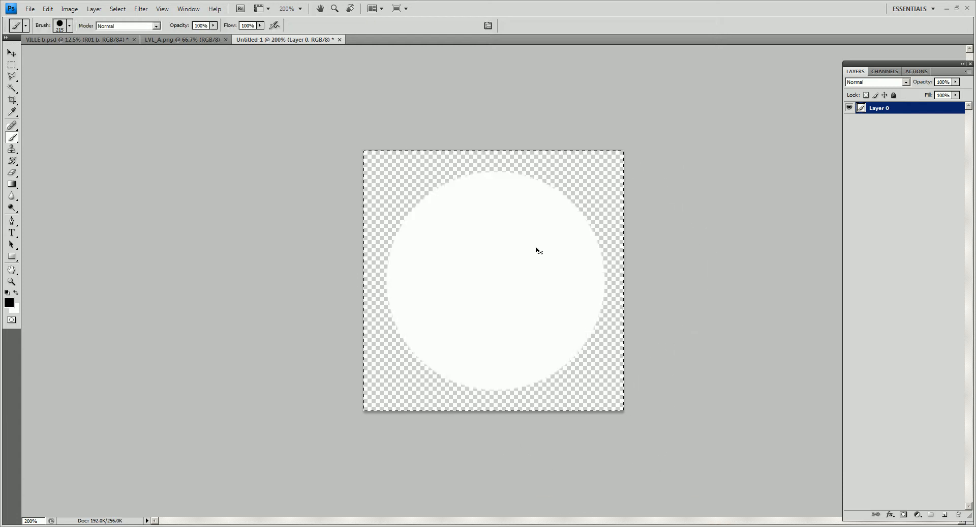
pyautogui.hotkey('ctrl', 'u')
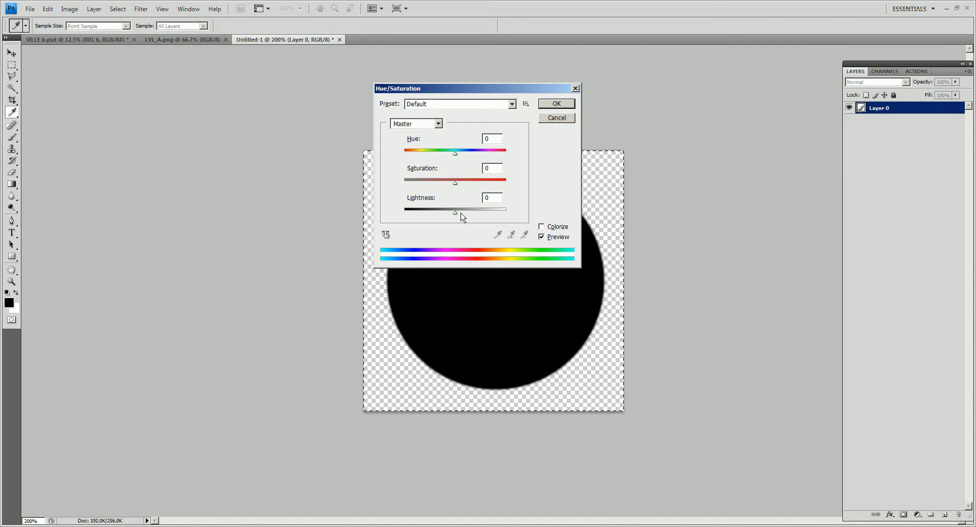
pyautogui.moveTo(455, 211); pyautogui.dragTo(536, 220)
pyautogui.click(557, 103)
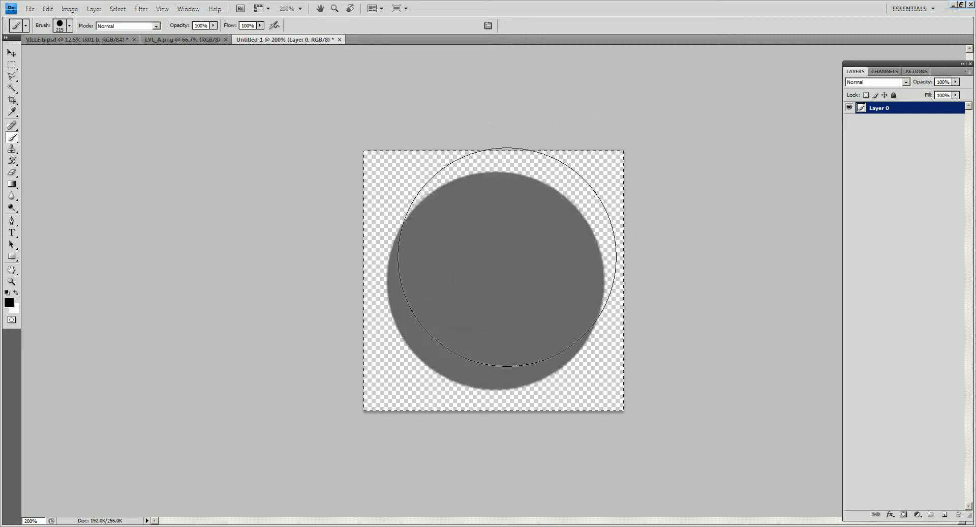
# - Set the brush size to 158 and the foreground color to 4f4d4d, and stamp a smaller disc inside the grey one
pyautogui.keyDown('alt'); pyautogui.click(508, 256); pyautogui.keyUp('alt')
pyautogui.rightClick(471, 151)
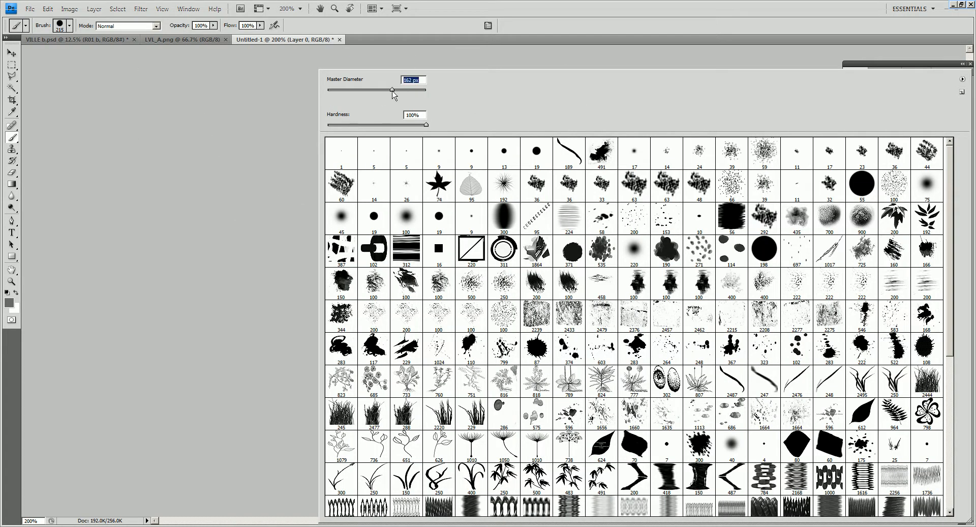
pyautogui.click(392, 91)
pyautogui.click(184, 105)
pyautogui.click(11, 302)
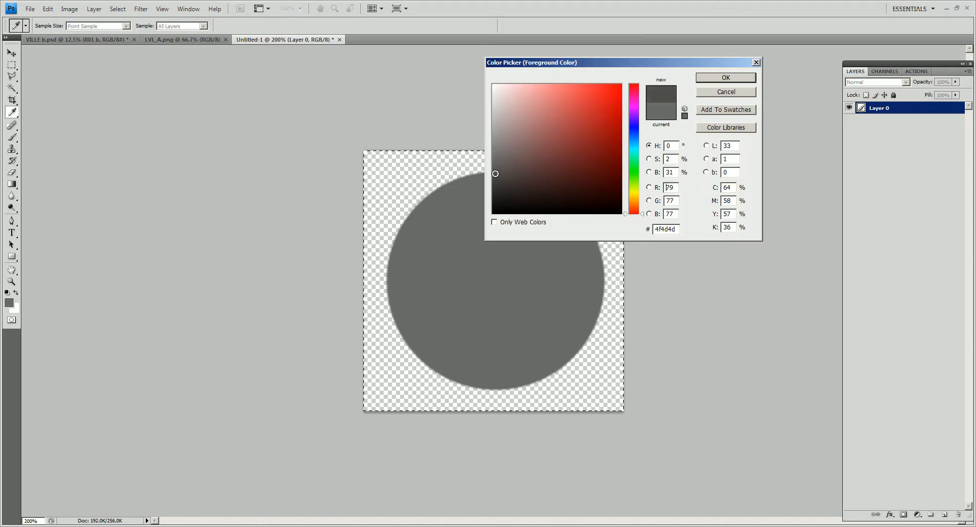
pyautogui.click(739, 81)
pyautogui.click(498, 277)
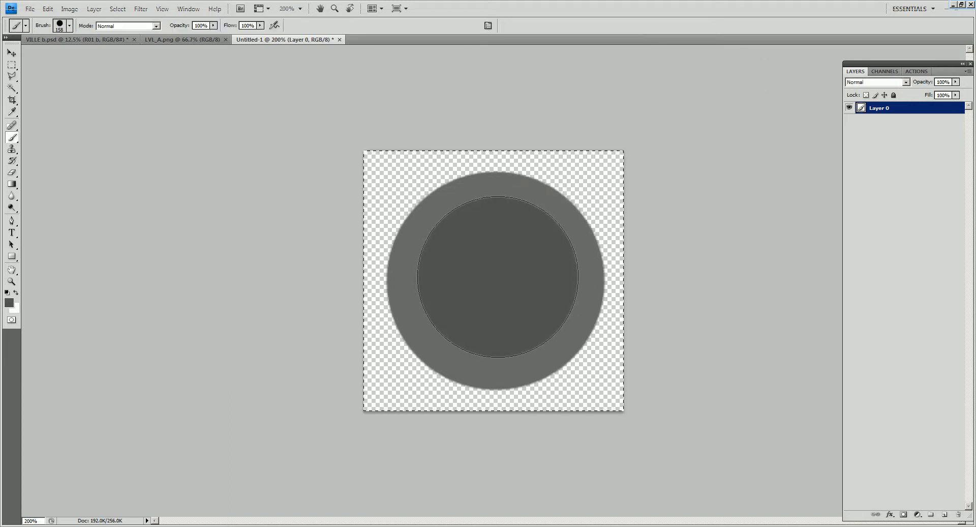
# - Save a PNG copy of the disc image as LVL_AFloorDetail_A.png in the LVL_A folder
pyautogui.scroll(-1, 543, 243)
pyautogui.scroll(1, 562, 233)
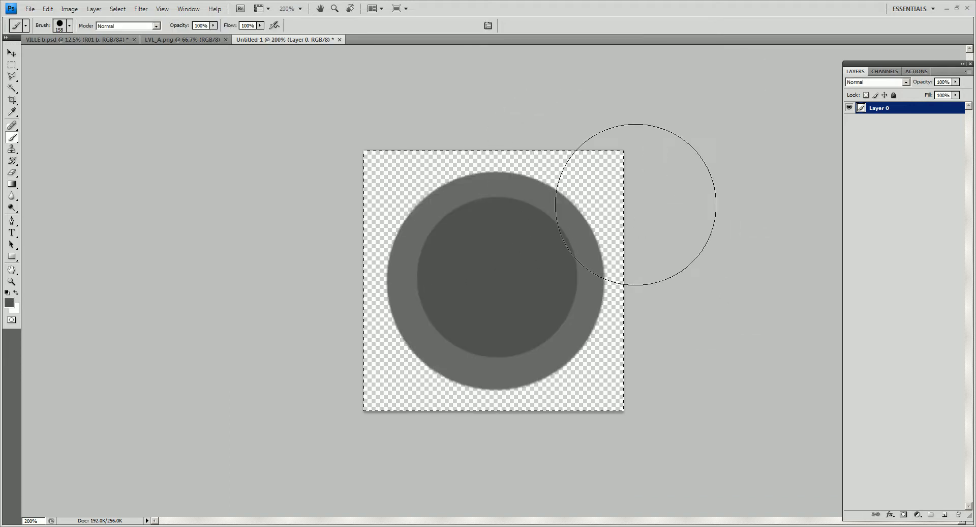
pyautogui.hotkey('ctrl', 's')
pyautogui.press('Escape')
pyautogui.hotkey('ctrl', 's')
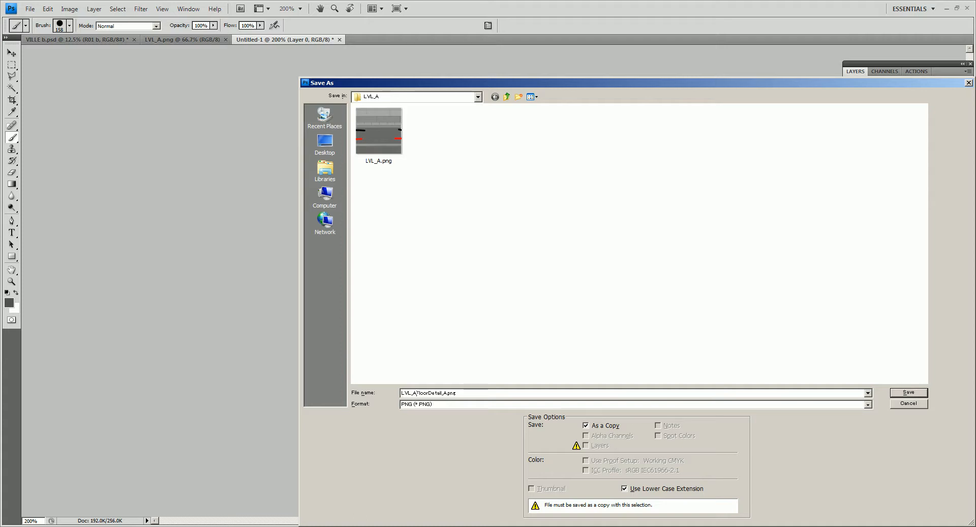
pyautogui.press('Return')
pyautogui.press('Return')
pyautogui.press('Return')
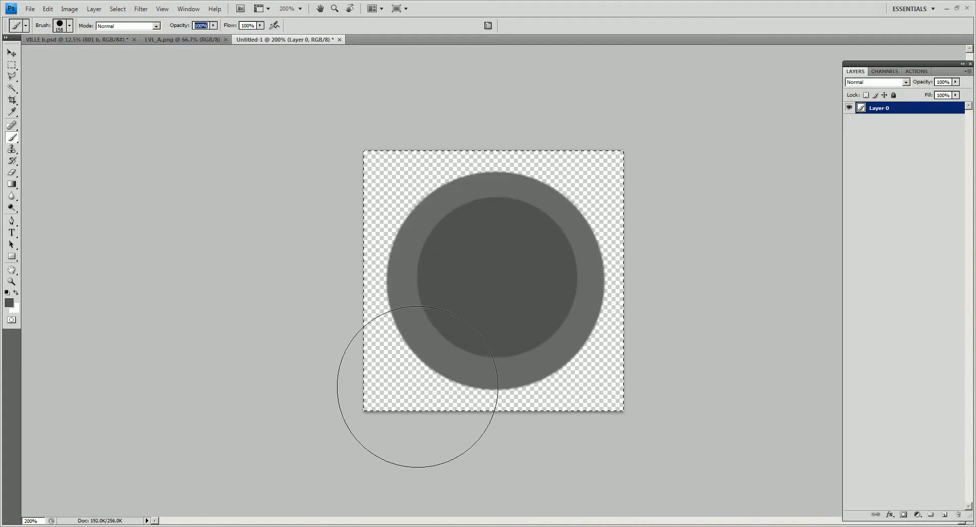
# - Switch to Maya, create a polygon plane and move it to the sidewalk's back edge near the first tile seam
pyautogui.hotkey('alt', 'Tab')
pyautogui.keyDown('alt'); pyautogui.moveTo(694, 251); pyautogui.dragTo(522, 248); pyautogui.keyUp('alt')
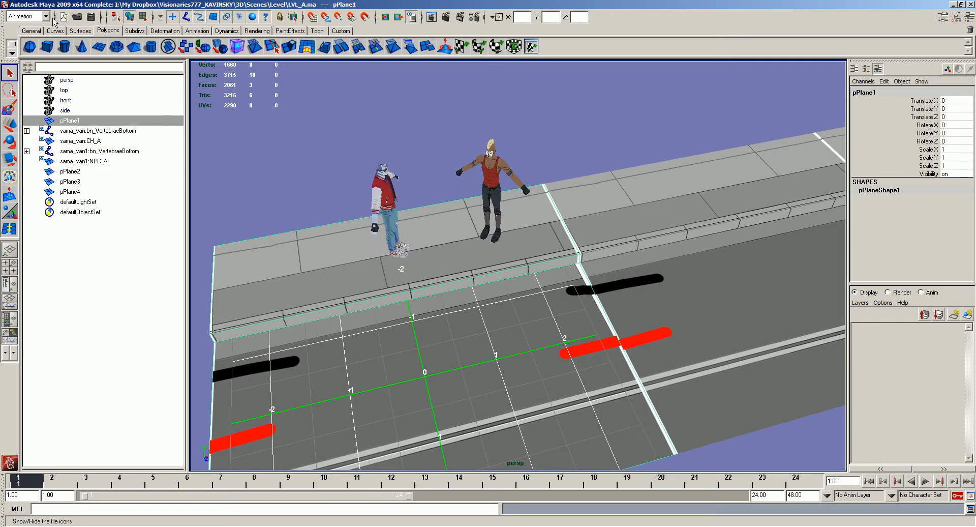
pyautogui.click(99, 47)
pyautogui.scroll(-5, 440, 269)
pyautogui.moveTo(441, 267)
pyautogui.keyDown('alt'); pyautogui.mouseDown()
pyautogui.moveTo(439, 304)
pyautogui.moveTo(446, 272)
pyautogui.moveTo(465, 283)
pyautogui.mouseUp(); pyautogui.keyUp('alt')
pyautogui.press('w')
pyautogui.keyDown('alt'); pyautogui.moveTo(489, 292); pyautogui.dragTo(803, 249, button='middle'); pyautogui.keyUp('alt')
pyautogui.press('v')
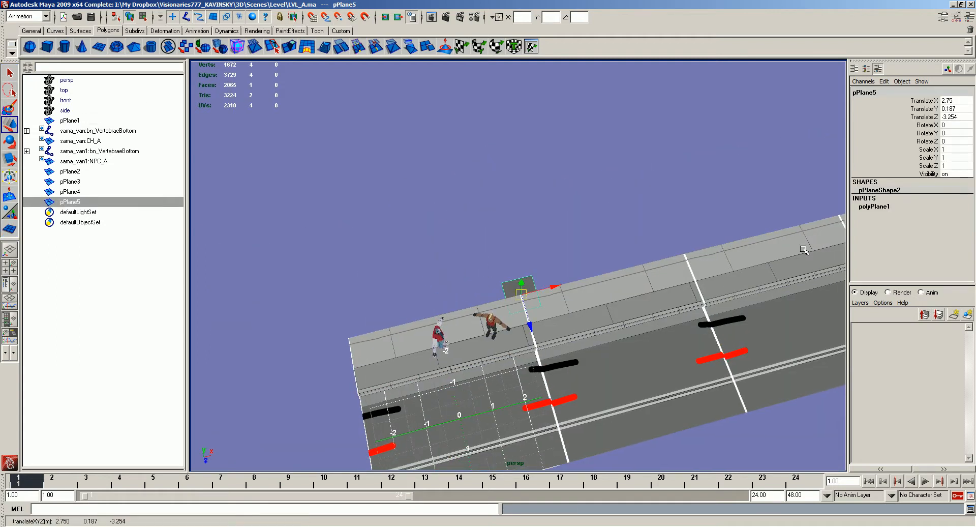
# - Set the new plane's width and height to 1
pyautogui.click(867, 209)
pyautogui.moveTo(969, 215); pyautogui.dragTo(969, 222)
pyautogui.write('1')
pyautogui.press('Return')
# - Move the plane onto the first tile's road at X 1.541, Z -0.472, and lower it to Y 0.005
pyautogui.keyDown('alt'); pyautogui.moveTo(467, 291); pyautogui.dragTo(569, 309, button='middle'); pyautogui.keyUp('alt')
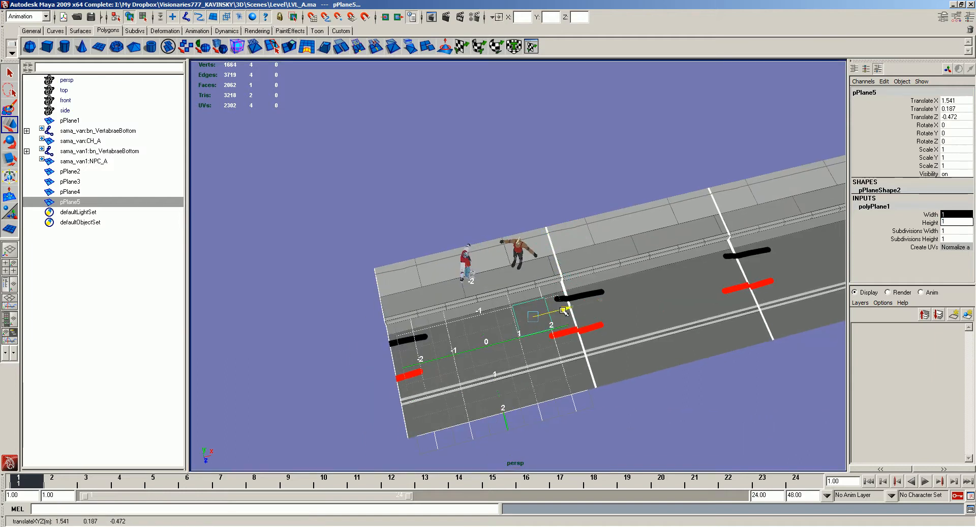
pyautogui.press('f')
pyautogui.keyDown('alt'); pyautogui.moveTo(570, 309); pyautogui.dragTo(465, 304, button='right'); pyautogui.keyUp('alt')
pyautogui.keyDown('alt'); pyautogui.moveTo(465, 304); pyautogui.dragTo(517, 261); pyautogui.keyUp('alt')
pyautogui.press('x')
pyautogui.keyDown('alt'); pyautogui.moveTo(517, 261); pyautogui.dragTo(543, 295, button='right'); pyautogui.keyUp('alt')
pyautogui.moveTo(516, 253); pyautogui.dragTo(520, 255)
pyautogui.keyDown('alt'); pyautogui.moveTo(542, 253); pyautogui.dragTo(516, 246, button='right'); pyautogui.keyUp('alt')
pyautogui.keyDown('alt'); pyautogui.moveTo(516, 246); pyautogui.dragTo(533, 228); pyautogui.keyUp('alt')
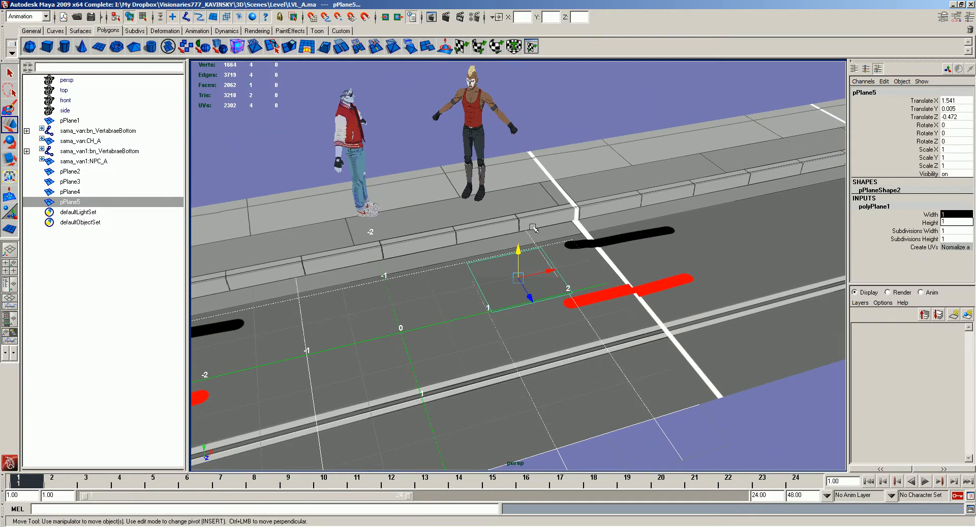
# - Give the plane a new diffuse material using the LVL_AFloorDetail_A image from the Sourceimages Level folder
pyautogui.hotkey('alt', 'd')
pyautogui.press('BackSpace')
pyautogui.press('BackSpace')
pyautogui.press('BackSpace')
pyautogui.press('BackSpace')
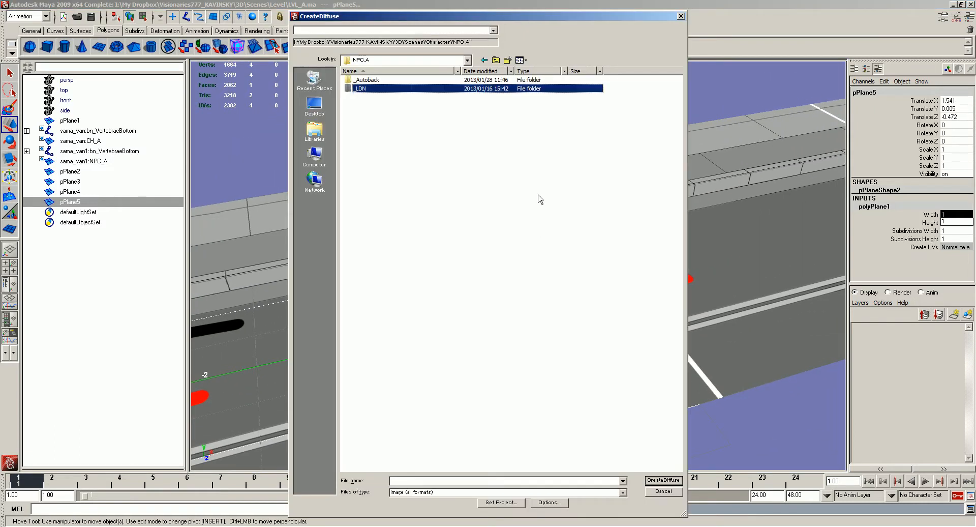
pyautogui.click(363, 113)
pyautogui.doubleClick(364, 115)
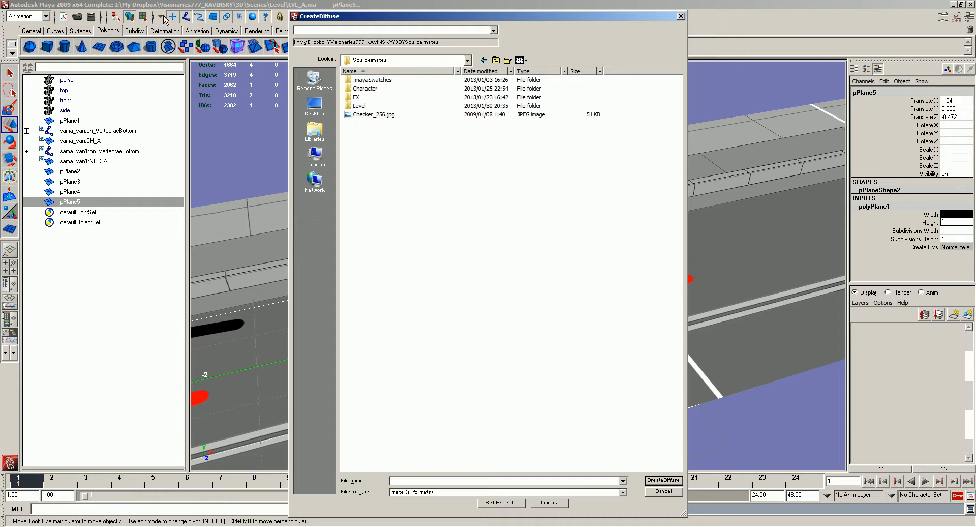
pyautogui.doubleClick(360, 106)
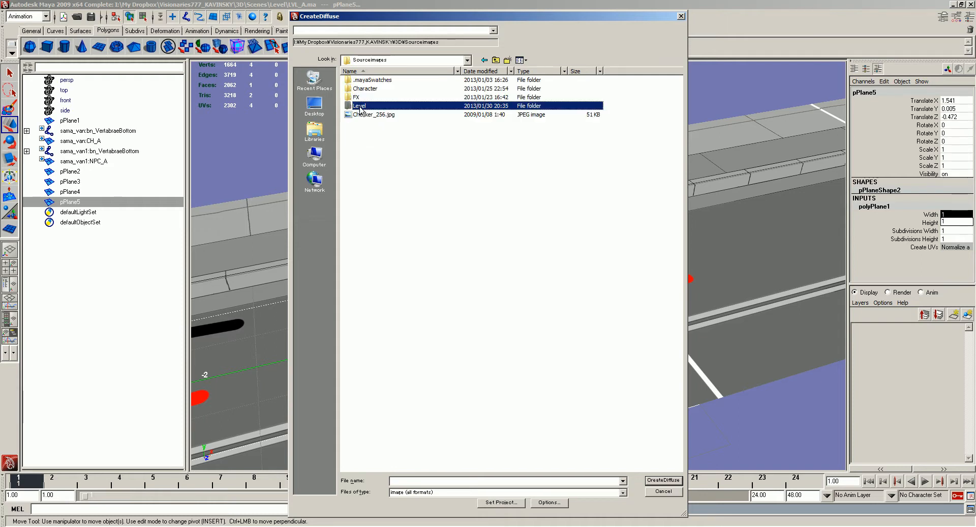
pyautogui.doubleClick(360, 82)
pyautogui.doubleClick(425, 112)
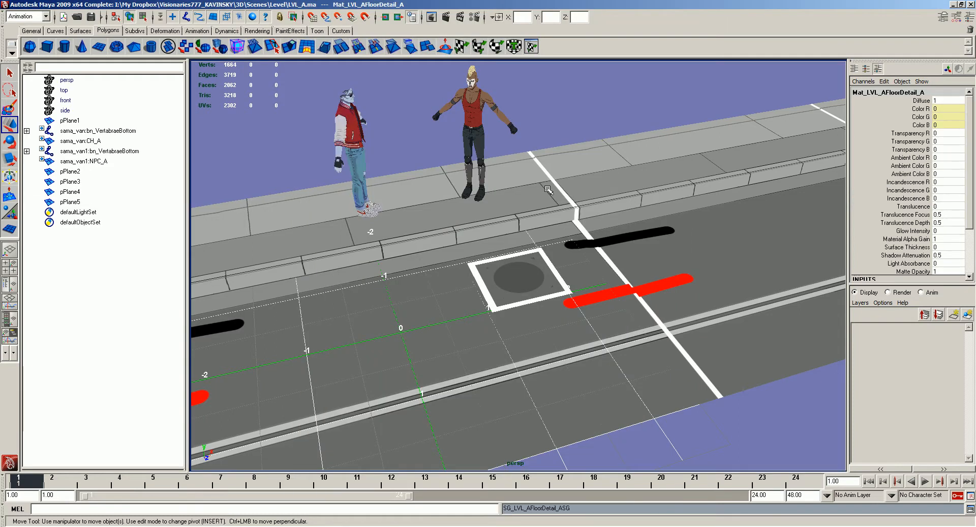
# - Graph the Mat_LVL_AFloorDetail_A material in Hypershade and connect its texture's transparency to the material's transparency
pyautogui.click(530, 253)
pyautogui.keyDown('alt'); pyautogui.moveTo(530, 255); pyautogui.dragTo(523, 266); pyautogui.keyUp('alt')
pyautogui.hotkey('shift', 'h')
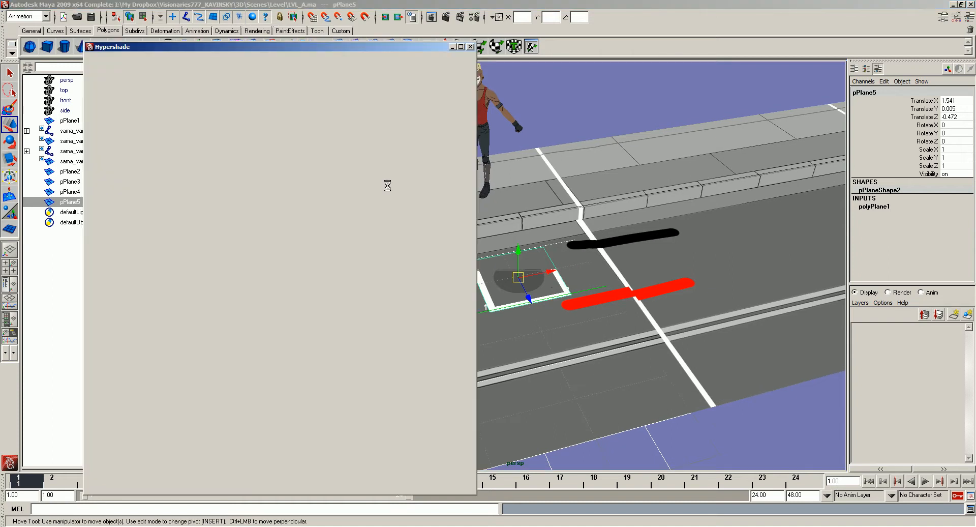
pyautogui.click(247, 105)
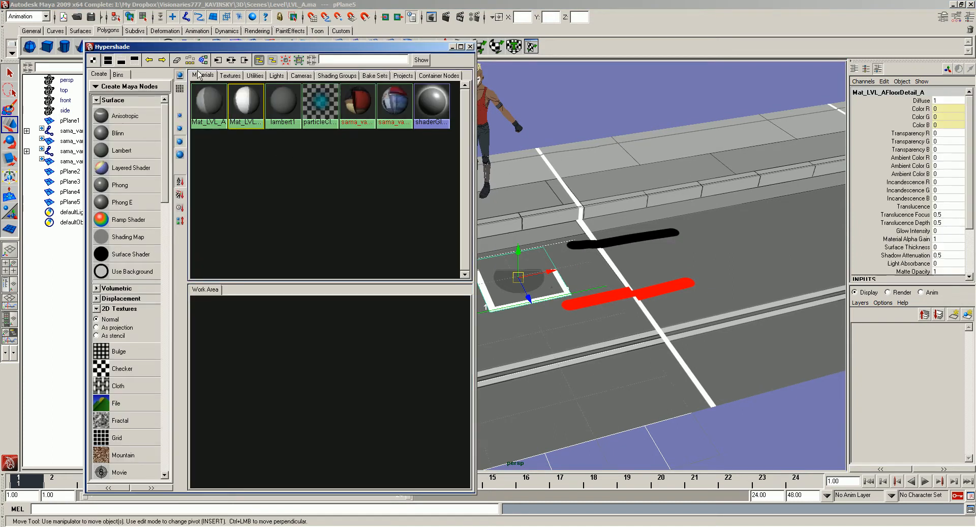
pyautogui.click(231, 59)
pyautogui.moveTo(384, 335); pyautogui.dragTo(386, 336, button='middle')
pyautogui.click(396, 348)
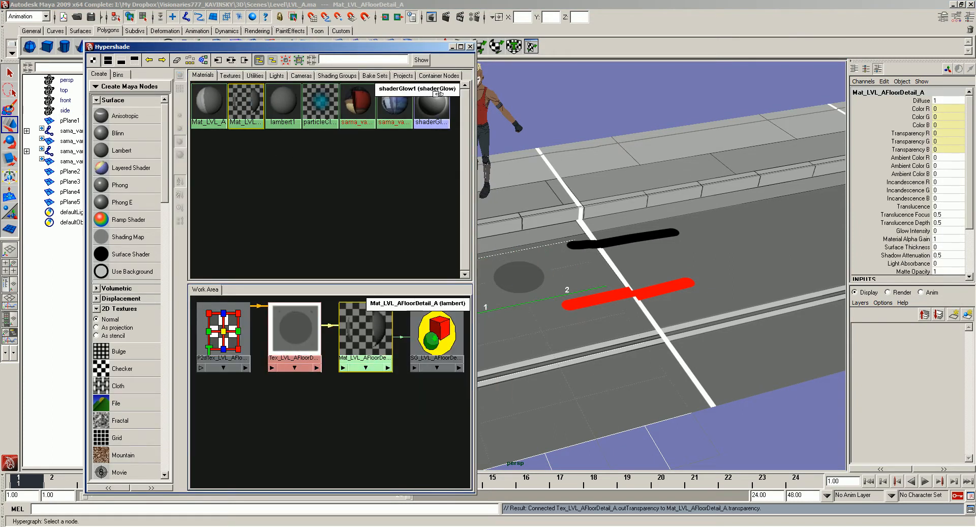
pyautogui.click(472, 48)
# - Examine the transparent manhole plane on the road from different angles
pyautogui.click(620, 125)
pyautogui.keyDown('alt'); pyautogui.moveTo(620, 126); pyautogui.dragTo(571, 159); pyautogui.keyUp('alt')
pyautogui.click(552, 296)
pyautogui.keyDown('alt'); pyautogui.moveTo(543, 294); pyautogui.dragTo(520, 253); pyautogui.keyUp('alt')
pyautogui.click(554, 111)
pyautogui.click(523, 261)
pyautogui.click(310, 152)
# - Open the persp camera's attributes and check its near clip plane setting
pyautogui.click(70, 83)
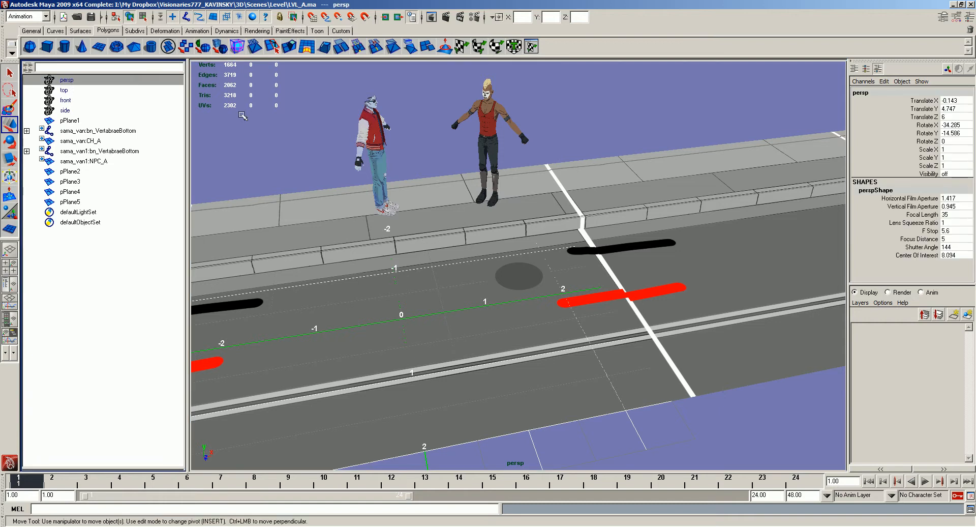
pyautogui.hotkey('ctrl', 'a')
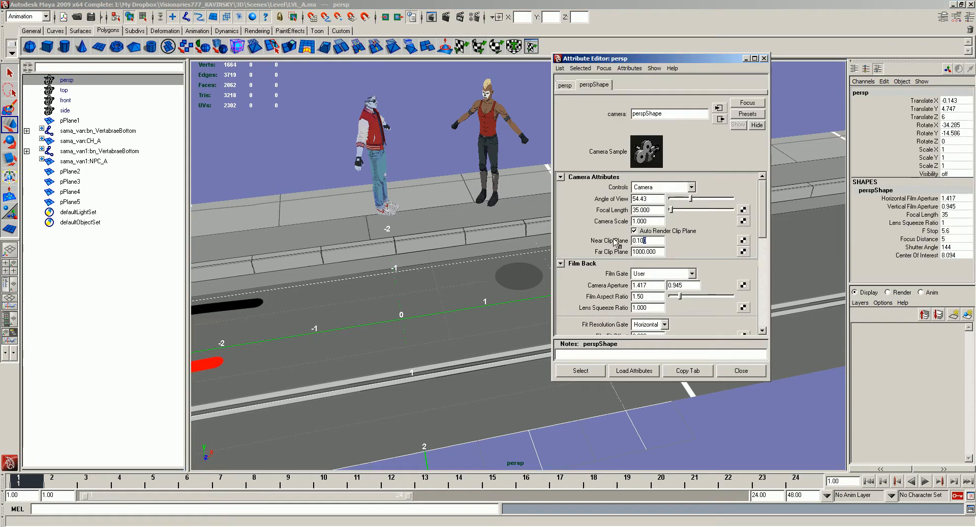
pyautogui.click(764, 58)
# - Duplicate the manhole plane and move the copy along X onto the road of a farther tile
pyautogui.click(549, 249)
pyautogui.scroll(-4, 534, 259)
pyautogui.keyDown('alt'); pyautogui.moveTo(529, 263); pyautogui.dragTo(808, 233); pyautogui.keyUp('alt')
pyautogui.click(521, 265)
pyautogui.hotkey('ctrl', 'd')
pyautogui.keyDown('alt'); pyautogui.moveTo(808, 232); pyautogui.dragTo(665, 283, button='middle'); pyautogui.keyUp('alt')
pyautogui.keyDown('alt'); pyautogui.moveTo(665, 282); pyautogui.dragTo(624, 286); pyautogui.keyUp('alt')
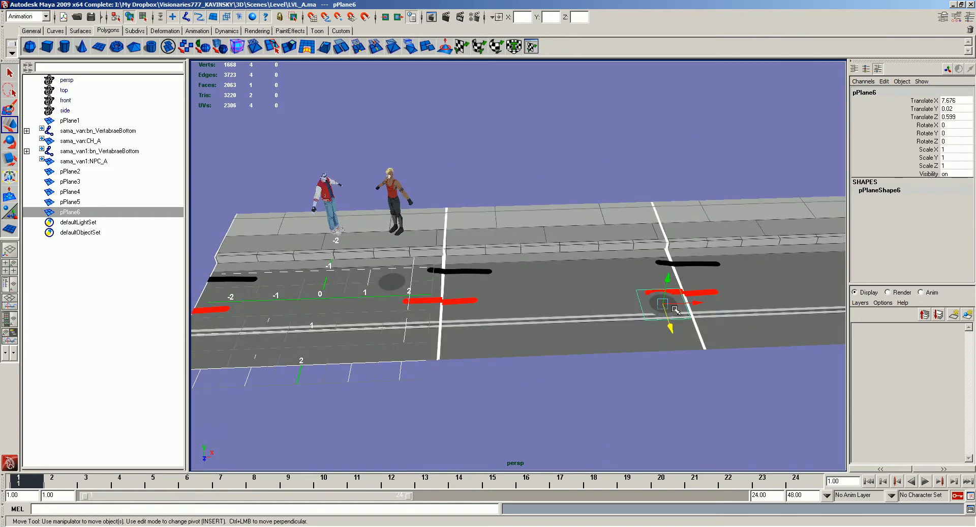
pyautogui.moveTo(691, 301); pyautogui.dragTo(842, 296)
pyautogui.scroll(-3, 809, 293)
pyautogui.keyDown('alt'); pyautogui.moveTo(538, 242); pyautogui.dragTo(305, 240, button='middle'); pyautogui.keyUp('alt')
pyautogui.moveTo(483, 273); pyautogui.dragTo(678, 264)
# - Duplicate the manhole plane again and place the copy on the sidewalk over the tile seam at X 8.191, Y 0.21, Z -2.473
pyautogui.hotkey('ctrl', 'd')
pyautogui.moveTo(719, 216); pyautogui.dragTo(671, 123)
pyautogui.click(638, 150)
pyautogui.hotkey('ctrl', 'z')
pyautogui.press('v')
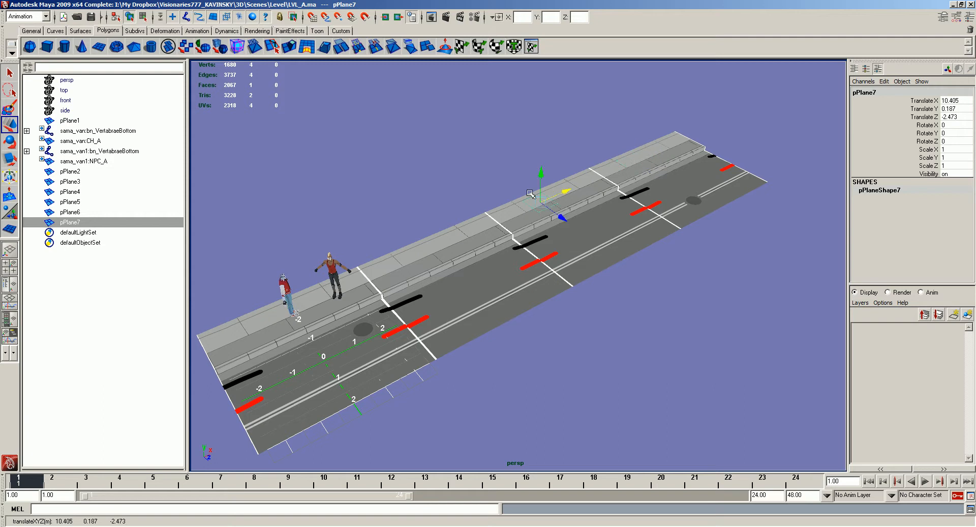
pyautogui.keyDown('alt'); pyautogui.moveTo(541, 174); pyautogui.dragTo(483, 178); pyautogui.keyUp('alt')
pyautogui.keyDown('alt'); pyautogui.moveTo(483, 177); pyautogui.dragTo(600, 188, button='right'); pyautogui.keyUp('alt')
pyautogui.moveTo(683, 145); pyautogui.dragTo(544, 175)
pyautogui.moveTo(545, 170); pyautogui.dragTo(571, 168)
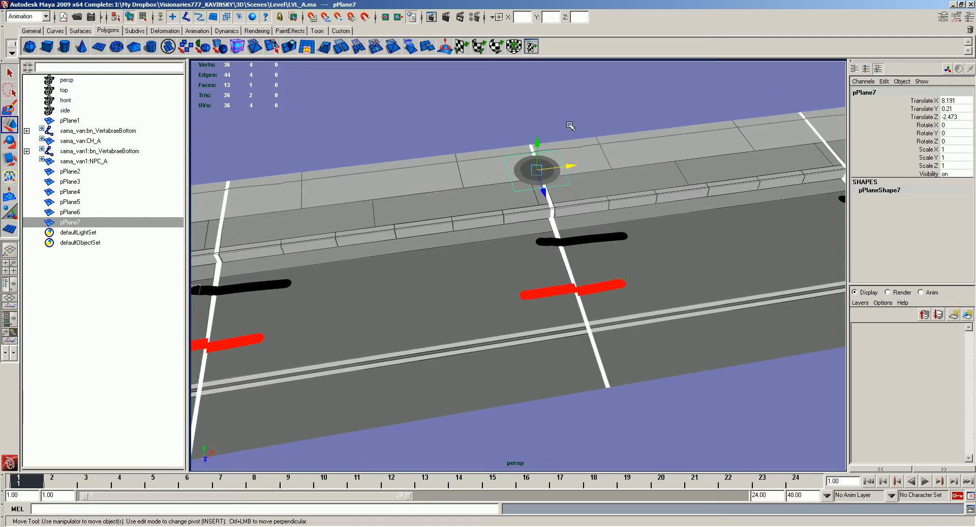
# - Examine how the sidewalk manhole covers the seam between the tiles
pyautogui.click(570, 128)
pyautogui.click(536, 173)
pyautogui.keyDown('alt'); pyautogui.moveTo(535, 173); pyautogui.dragTo(519, 214, button='right'); pyautogui.keyUp('alt')
pyautogui.click(519, 214)
pyautogui.keyDown('alt'); pyautogui.moveTo(519, 214); pyautogui.dragTo(669, 219, button='middle'); pyautogui.keyUp('alt')
pyautogui.keyDown('alt'); pyautogui.moveTo(669, 219); pyautogui.dragTo(601, 218, button='right'); pyautogui.keyUp('alt')
pyautogui.keyDown('alt'); pyautogui.moveTo(602, 218); pyautogui.dragTo(532, 200); pyautogui.keyUp('alt')
# - Switch to Photoshop and create a new document of 256 by 256 pixels
pyautogui.hotkey('alt', 'Tab')
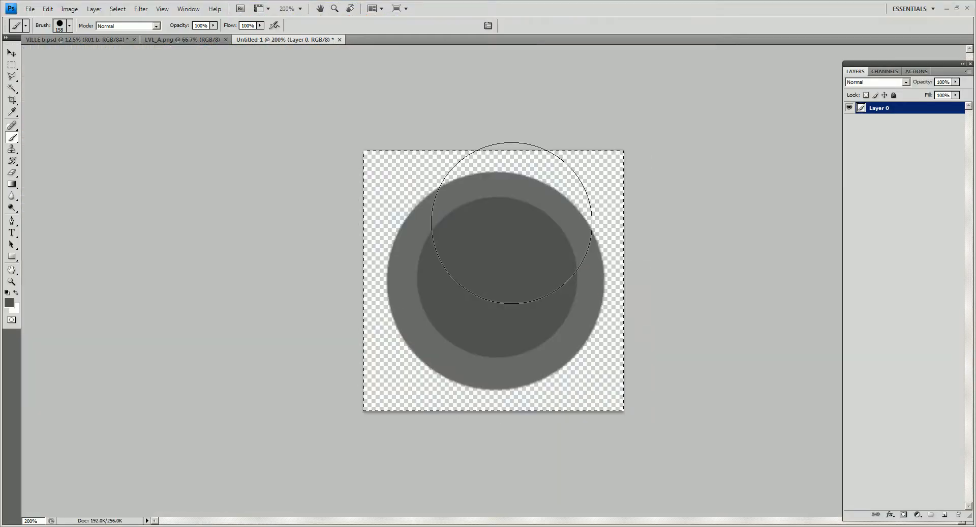
pyautogui.hotkey('ctrl', 'n')
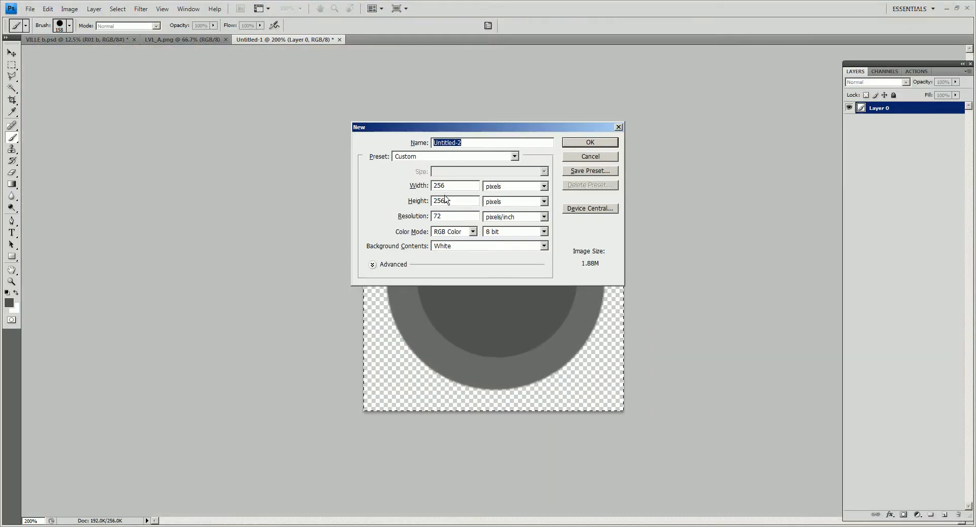
pyautogui.press('Escape')
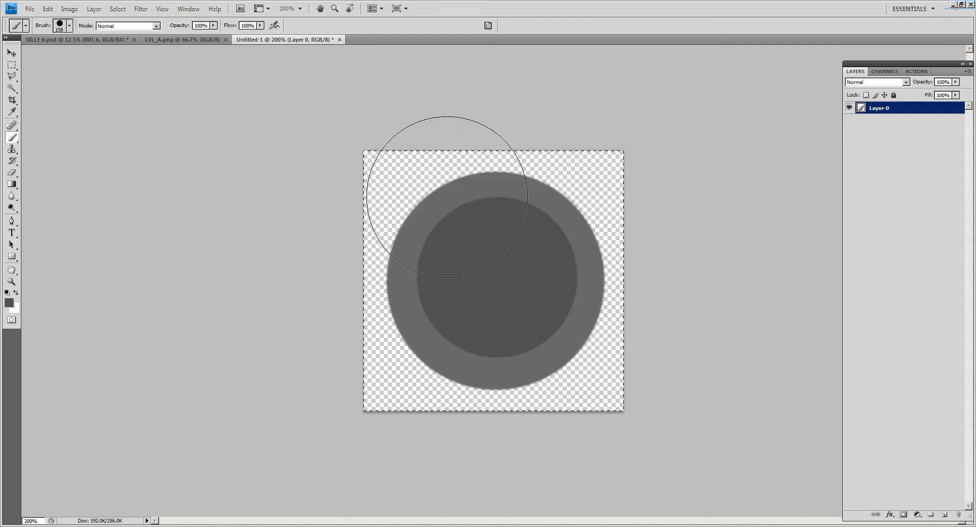
pyautogui.hotkey('ctrl', 'n')
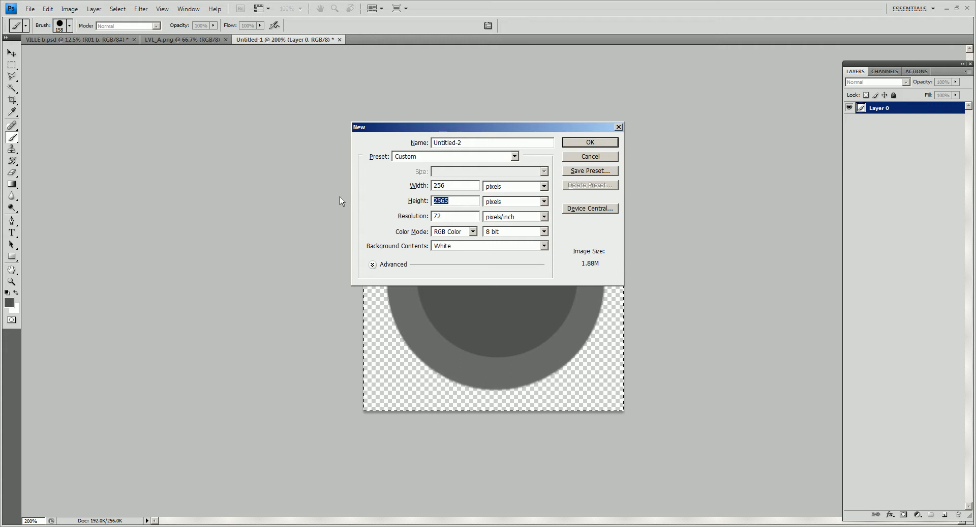
pyautogui.write('256')
pyautogui.press('Return')
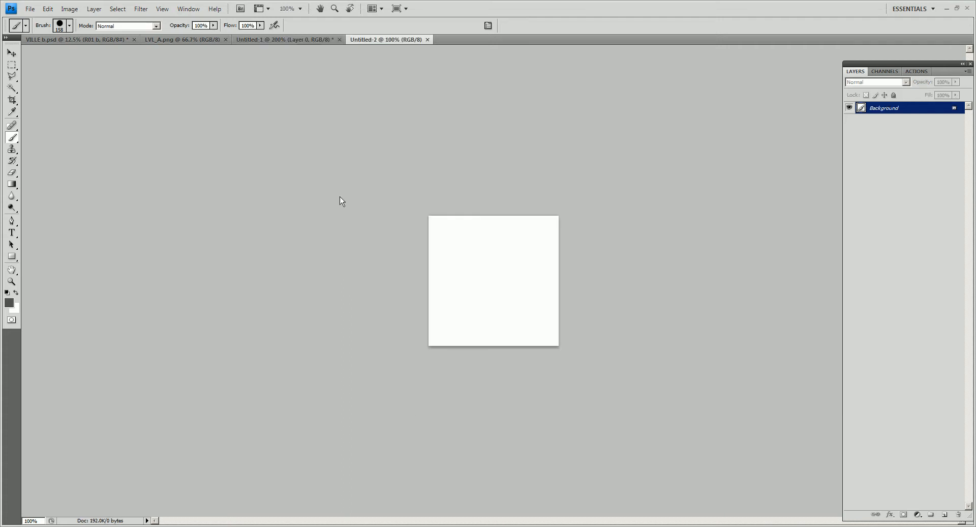
# - Convert the background to a cleared transparent layer and fill roughly its upper third with dark grey
pyautogui.doubleClick(874, 110)
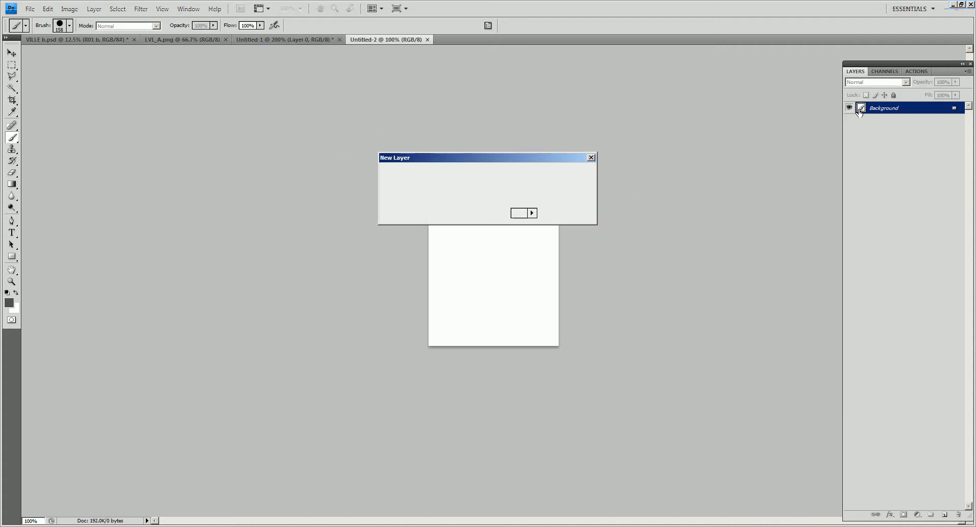
pyautogui.press('Return')
pyautogui.press('Delete')
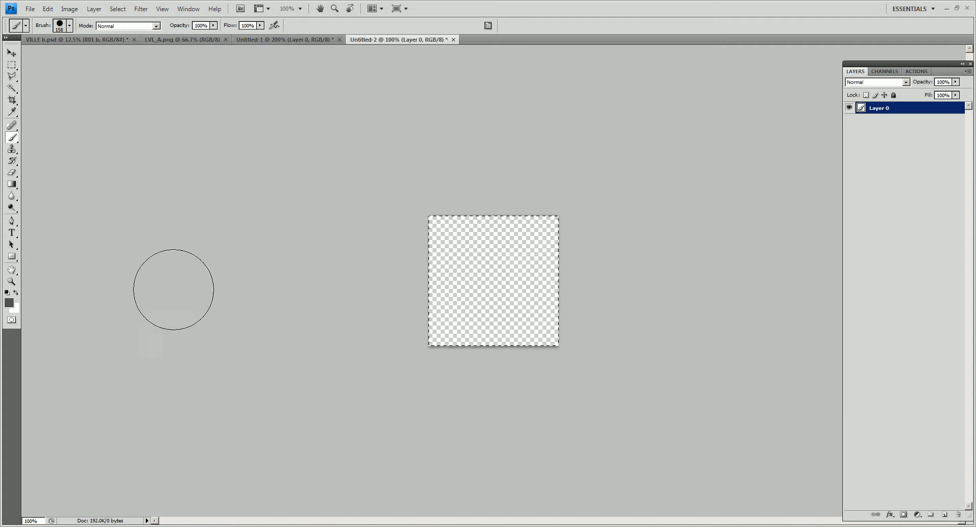
pyautogui.press('m')
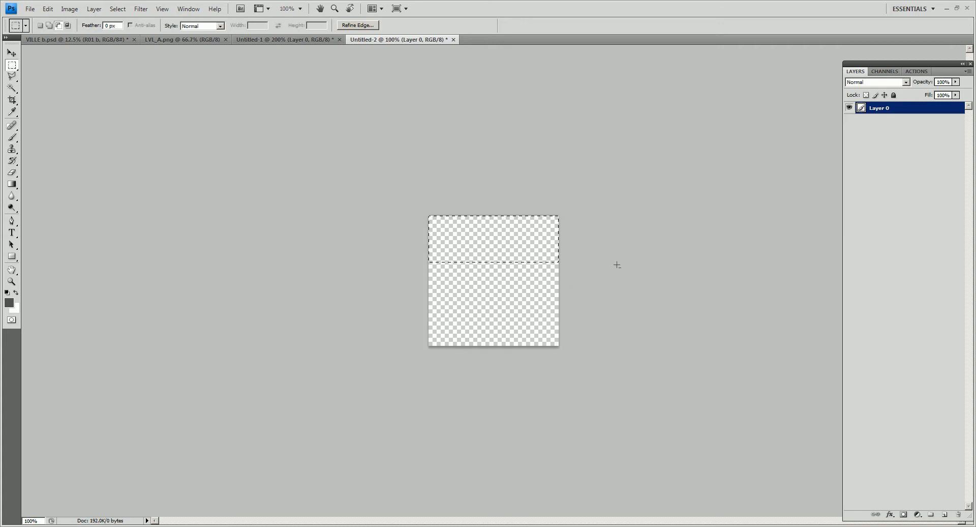
pyautogui.hotkey('alt', 'BackSpace')
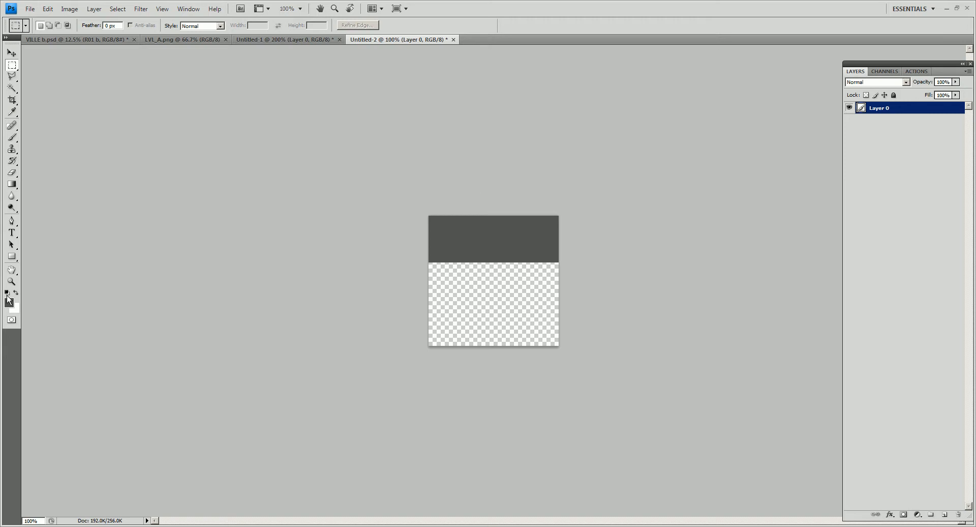
# - Paint a black grate outline with vertical bars on the dark grey strip using a 5-pixel brush
pyautogui.click(8, 301)
pyautogui.moveTo(534, 148); pyautogui.dragTo(474, 224)
pyautogui.click(748, 76)
pyautogui.press('b')
pyautogui.rightClick(456, 137)
pyautogui.moveTo(333, 90); pyautogui.dragTo(329, 90)
pyautogui.click(313, 160)
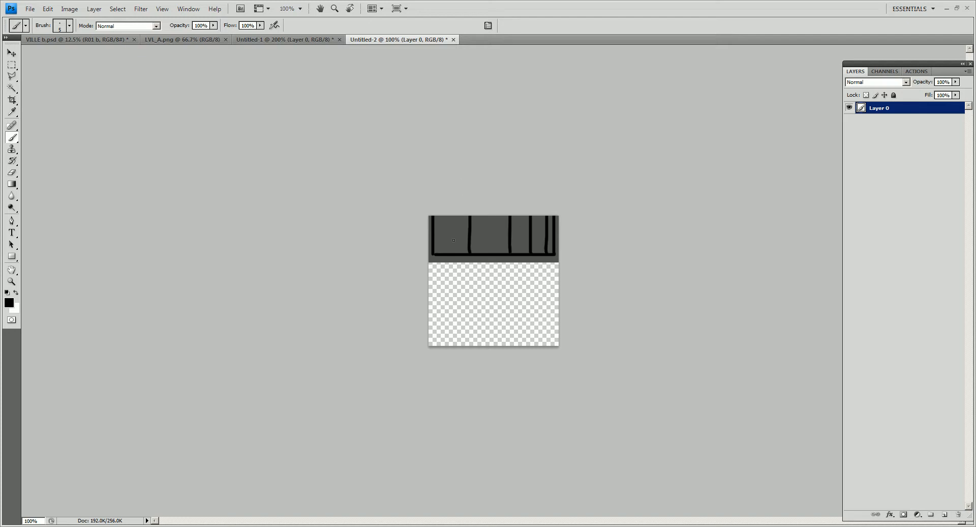
# - Save the grate image as the non-interlaced PNG LVL_AFloorDetail_B in the LVL_A folder
pyautogui.hotkey('ctrl', 'shift', 's')
pyautogui.click(471, 404)
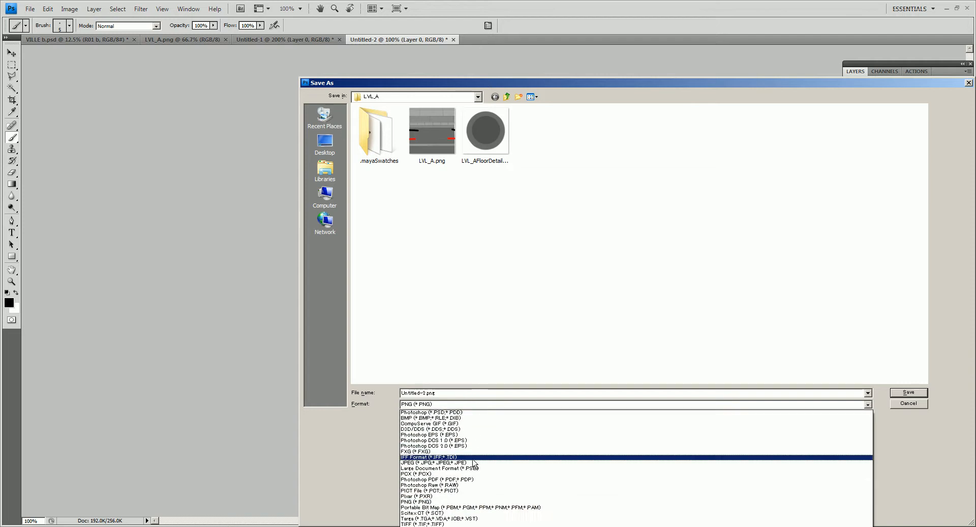
pyautogui.click(456, 508)
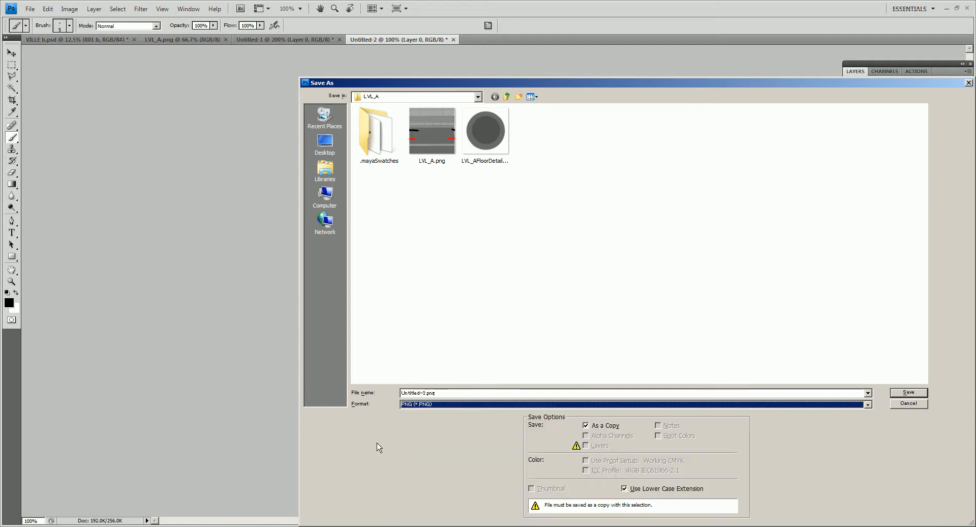
pyautogui.click(490, 158)
pyautogui.click(441, 394)
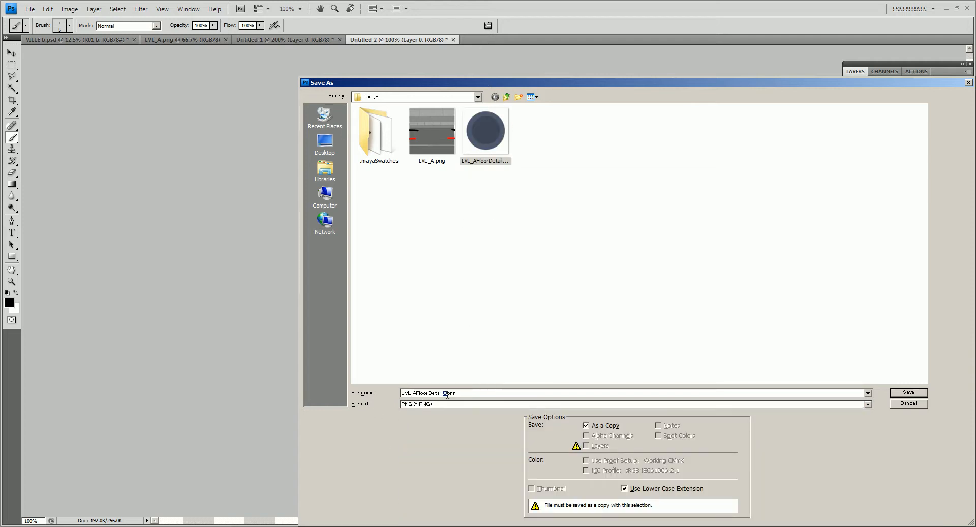
pyautogui.click(910, 393)
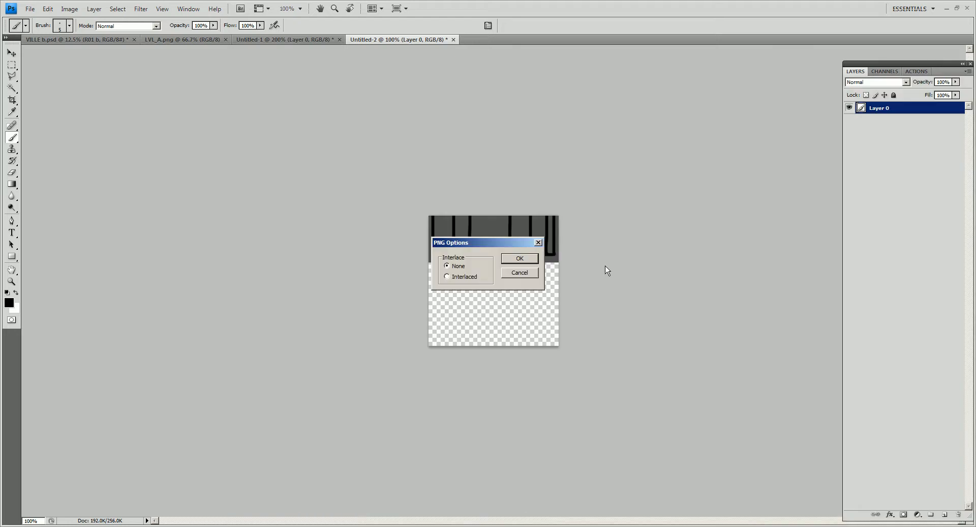
pyautogui.click(536, 255)
# - Switch to Maya, duplicate the road manhole plane and move the copy to X 3.148 at the first tile seam
pyautogui.hotkey('alt', 'Tab')
pyautogui.click(383, 300)
pyautogui.hotkey('ctrl', 'd')
pyautogui.moveTo(400, 297); pyautogui.dragTo(460, 290)
# - Give the duplicated plane a new diffuse material using the LVL_AFloorDetail_B image
pyautogui.hotkey('alt', 'd')
pyautogui.click(488, 74)
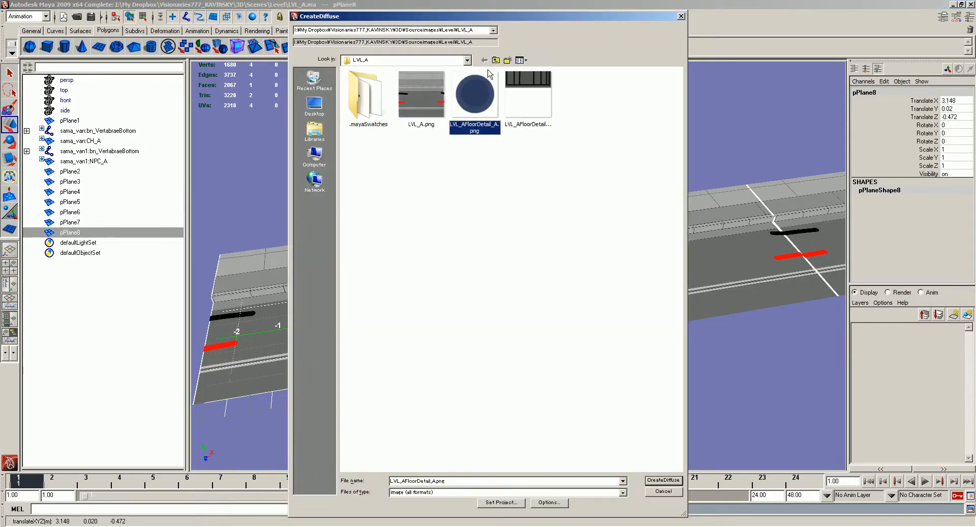
pyautogui.click(550, 107)
pyautogui.doubleClick(533, 87)
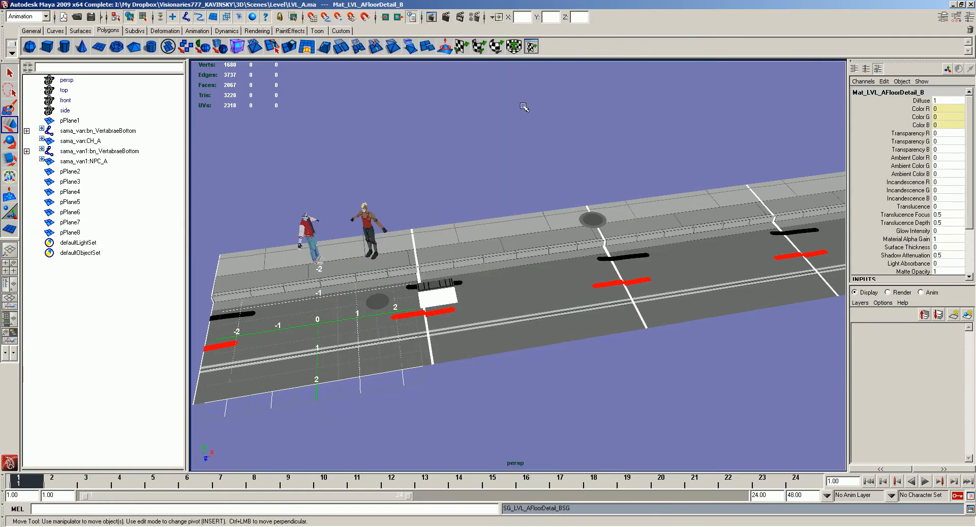
# - Open Hypershade to edit the grate plane's material
pyautogui.scroll(3, 381, 308)
pyautogui.hotkey('alt', 'h')
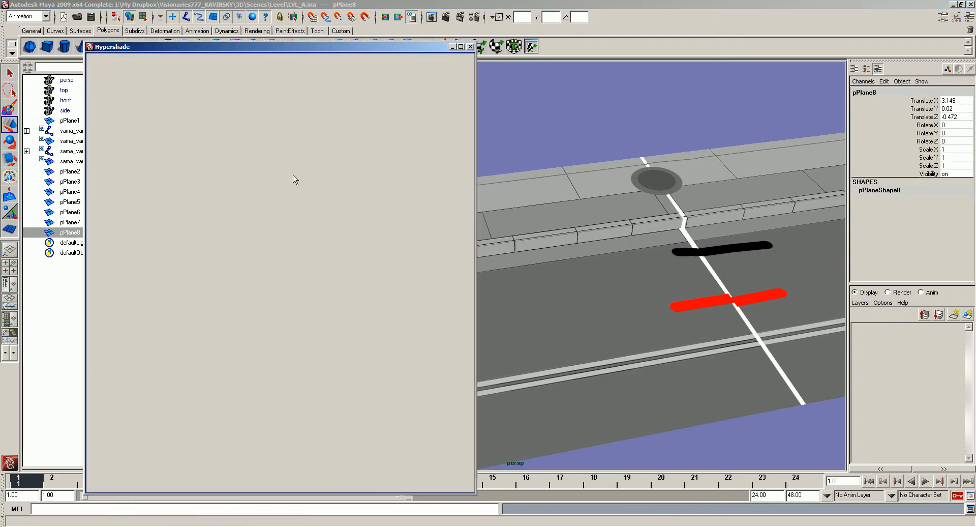
pyautogui.click(247, 102)
pyautogui.click(232, 61)
pyautogui.moveTo(284, 324); pyautogui.dragTo(370, 328, button='middle')
pyautogui.click(392, 355)
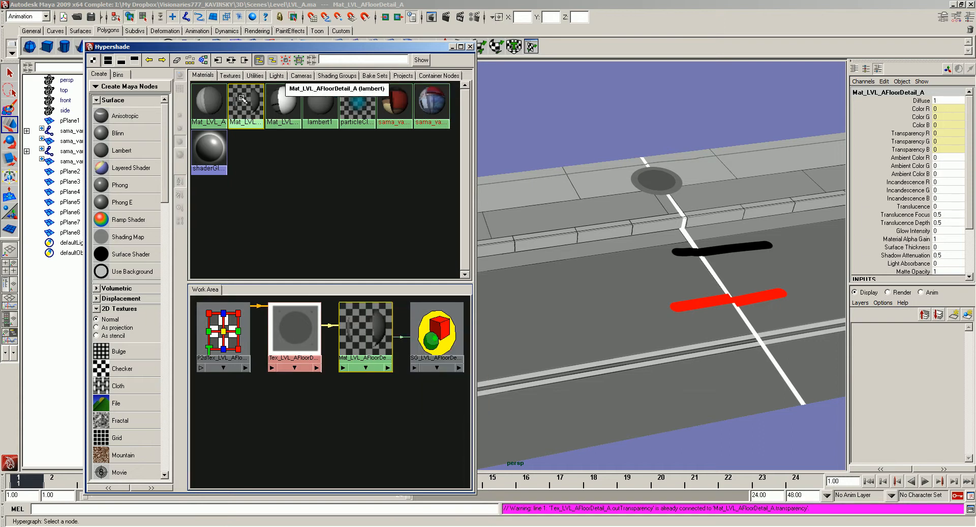
# - Graph the Mat_LVL_AFloorDetail_B material, connect its texture's transparency to the material's transparency, and close Hypershade
pyautogui.click(284, 105)
pyautogui.click(231, 60)
pyautogui.moveTo(284, 320); pyautogui.dragTo(362, 342, button='middle')
pyautogui.click(391, 356)
pyautogui.moveTo(288, 312); pyautogui.dragTo(383, 335, button='middle')
pyautogui.click(402, 359)
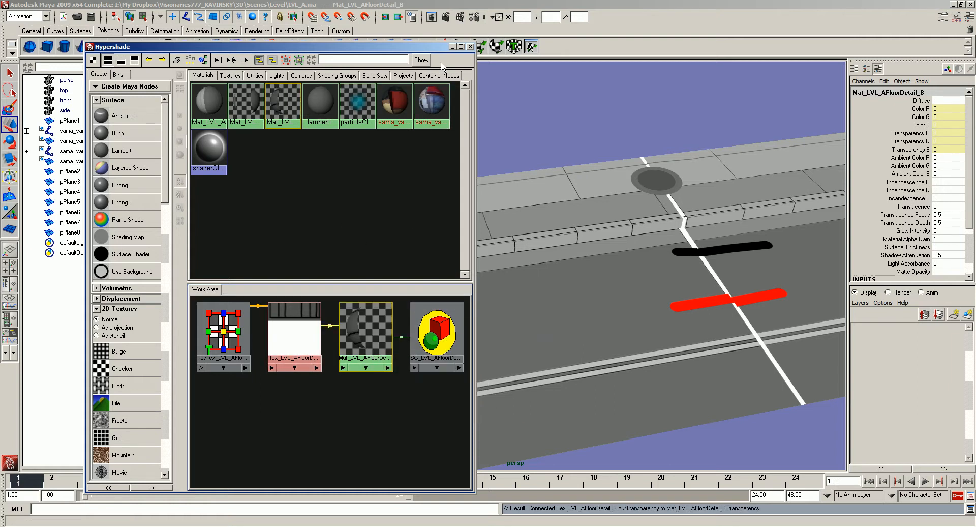
pyautogui.click(471, 47)
# - Move the grate plane against the curb at the first tile seam, at X 2.887, Z -0.92
pyautogui.click(461, 94)
pyautogui.keyDown('alt'); pyautogui.moveTo(447, 204); pyautogui.dragTo(384, 249); pyautogui.keyUp('alt')
pyautogui.click(376, 273)
pyautogui.moveTo(354, 318); pyautogui.dragTo(361, 292)
pyautogui.keyDown('alt'); pyautogui.moveTo(428, 282); pyautogui.dragTo(407, 216, button='right'); pyautogui.keyUp('alt')
pyautogui.keyDown('alt'); pyautogui.moveTo(407, 216); pyautogui.dragTo(416, 212); pyautogui.keyUp('alt')
pyautogui.moveTo(449, 264); pyautogui.dragTo(760, 268)
# - Duplicate the grate plane and move the copy along the curb to a farther tile seam
pyautogui.hotkey('ctrl', 'd')
pyautogui.keyDown('alt'); pyautogui.moveTo(555, 260); pyautogui.dragTo(417, 260, button='middle'); pyautogui.keyUp('alt')
pyautogui.moveTo(629, 266); pyautogui.dragTo(825, 273)
pyautogui.keyDown('alt'); pyautogui.moveTo(825, 267); pyautogui.dragTo(638, 273, button='middle'); pyautogui.keyUp('alt')
# - Duplicate the grate twice more and place the copies on the sidewalk, one near the sidewalk manhole and one farther along
pyautogui.hotkey('ctrl', 'd')
pyautogui.moveTo(625, 269); pyautogui.dragTo(820, 273)
pyautogui.keyDown('alt'); pyautogui.moveTo(783, 280); pyautogui.dragTo(663, 290, button='right'); pyautogui.keyUp('alt')
pyautogui.keyDown('alt'); pyautogui.moveTo(663, 290); pyautogui.dragTo(390, 235); pyautogui.keyUp('alt')
pyautogui.hotkey('ctrl', 'z')
pyautogui.hotkey('ctrl', 'd')
pyautogui.click(469, 207)
pyautogui.keyDown('alt'); pyautogui.moveTo(470, 207); pyautogui.dragTo(589, 206, button='middle'); pyautogui.keyUp('alt')
pyautogui.scroll(3, 493, 245)
pyautogui.keyDown('alt'); pyautogui.moveTo(492, 244); pyautogui.dragTo(478, 246); pyautogui.keyUp('alt')
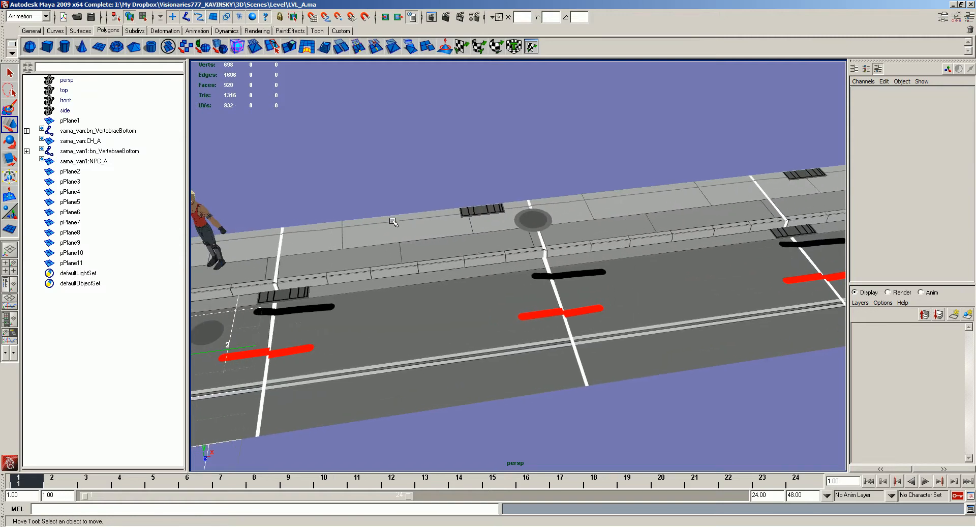
# - Examine the placed grates and manholes along the tiled street from near and far
pyautogui.hotkey('ctrl', 'z')
pyautogui.hotkey('ctrl', 'z')
pyautogui.hotkey('ctrl', 'z')
pyautogui.click(292, 282)
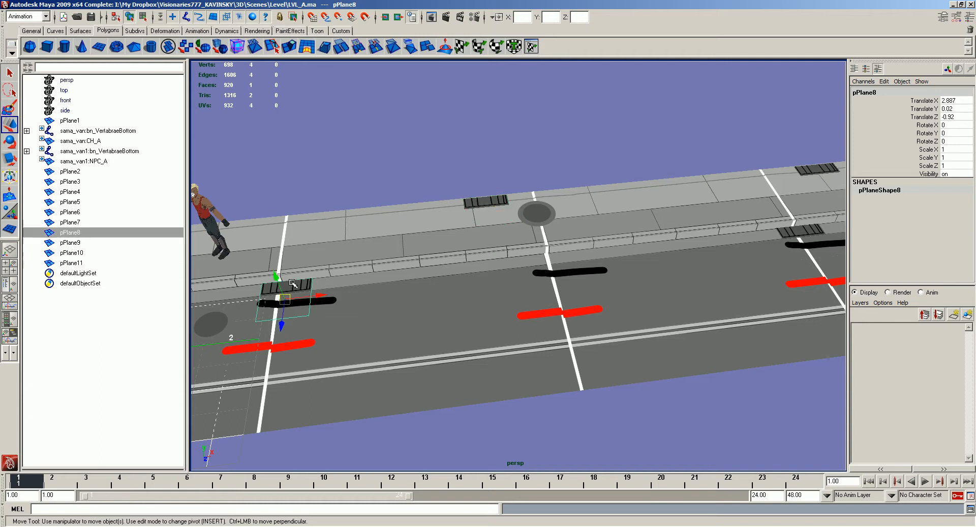
pyautogui.click(540, 214)
pyautogui.keyDown('alt'); pyautogui.moveTo(541, 215); pyautogui.dragTo(617, 221, button='middle'); pyautogui.keyUp('alt')
pyautogui.click(432, 200)
pyautogui.keyDown('alt'); pyautogui.moveTo(546, 228); pyautogui.dragTo(604, 215); pyautogui.keyUp('alt')
pyautogui.click(587, 210)
pyautogui.click(459, 155)
pyautogui.keyDown('alt'); pyautogui.moveTo(458, 155); pyautogui.dragTo(386, 211); pyautogui.keyUp('alt')
pyautogui.keyDown('alt'); pyautogui.moveTo(387, 211); pyautogui.dragTo(521, 221, button='middle'); pyautogui.keyUp('alt')
pyautogui.scroll(5, 521, 220)
pyautogui.keyDown('alt'); pyautogui.moveTo(524, 233); pyautogui.dragTo(571, 255); pyautogui.keyUp('alt')
pyautogui.keyDown('alt'); pyautogui.moveTo(572, 257); pyautogui.dragTo(681, 256, button='middle'); pyautogui.keyUp('alt')
pyautogui.moveTo(682, 256)
pyautogui.keyDown('alt'); pyautogui.mouseDown()
pyautogui.moveTo(725, 252)
pyautogui.moveTo(694, 244)
pyautogui.mouseUp(); pyautogui.keyUp('alt')
pyautogui.scroll(-5, 534, 157)
pyautogui.keyDown('alt'); pyautogui.moveTo(534, 157); pyautogui.dragTo(460, 171); pyautogui.keyUp('alt')
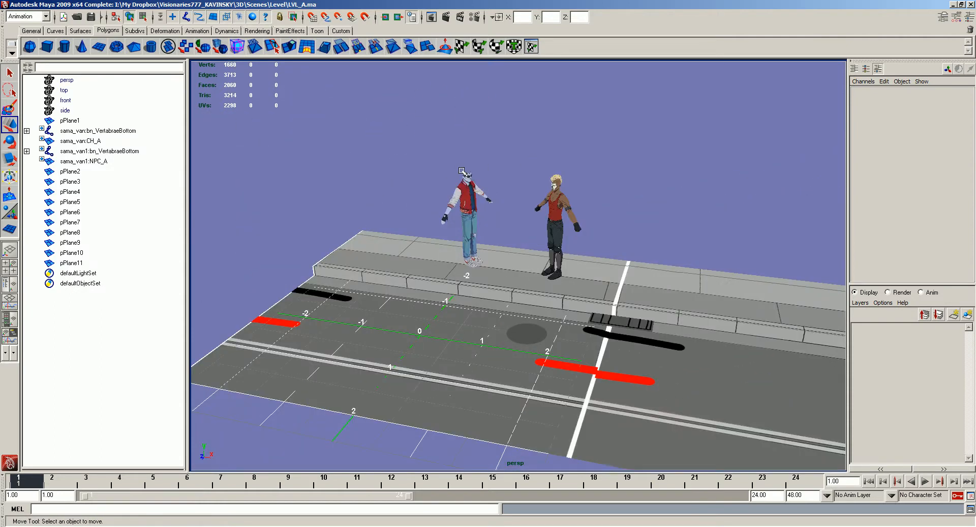
# - Close the untitled grate and manhole documents in Photoshop without saving, and return to Maya
pyautogui.hotkey('alt', 'Tab')
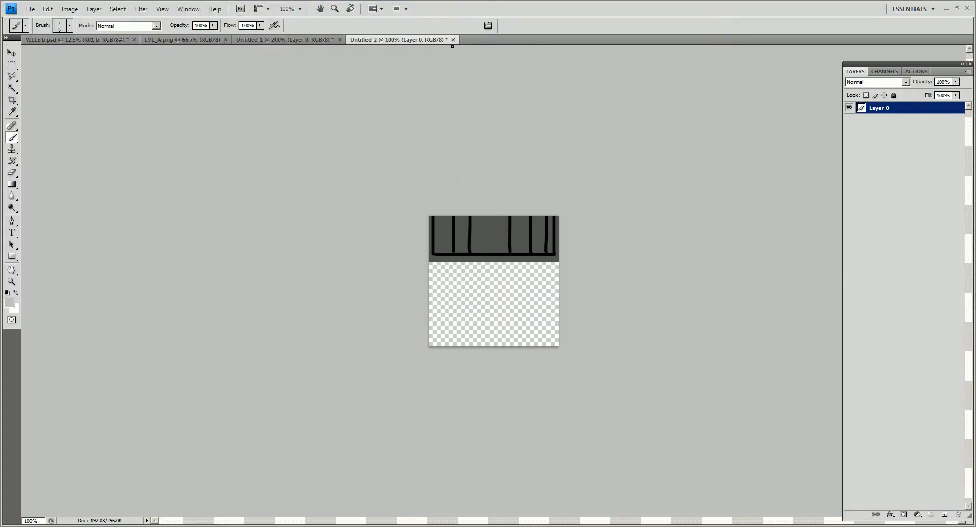
pyautogui.click(454, 40)
pyautogui.click(484, 205)
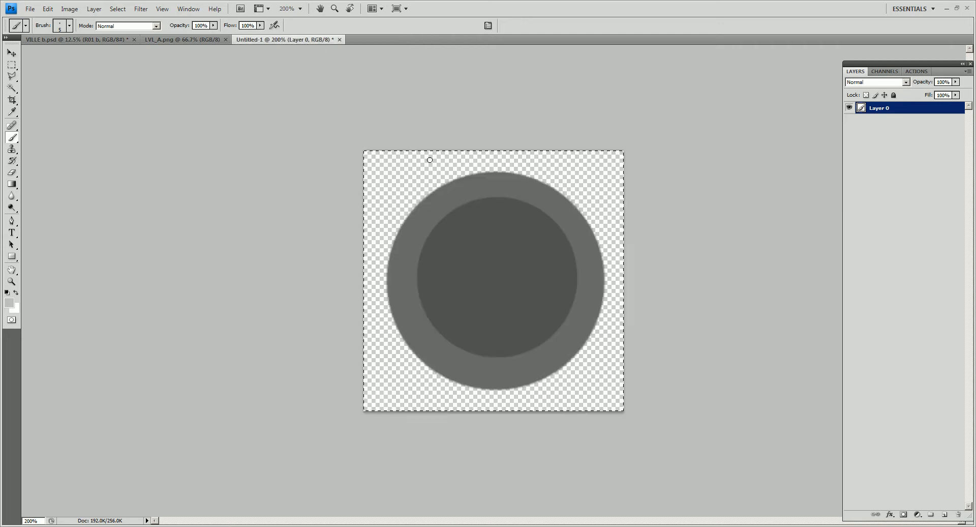
pyautogui.click(339, 39)
pyautogui.click(492, 203)
pyautogui.hotkey('alt', 'Tab')
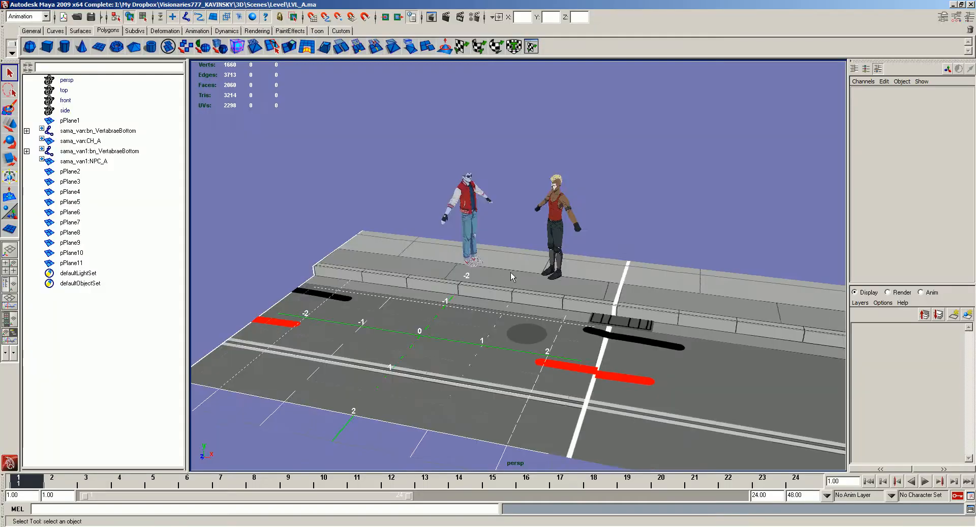
pyautogui.keyDown('alt'); pyautogui.moveTo(514, 274); pyautogui.dragTo(568, 272); pyautogui.keyUp('alt')
pyautogui.keyDown('alt'); pyautogui.moveTo(552, 162); pyautogui.dragTo(572, 208); pyautogui.keyUp('alt')
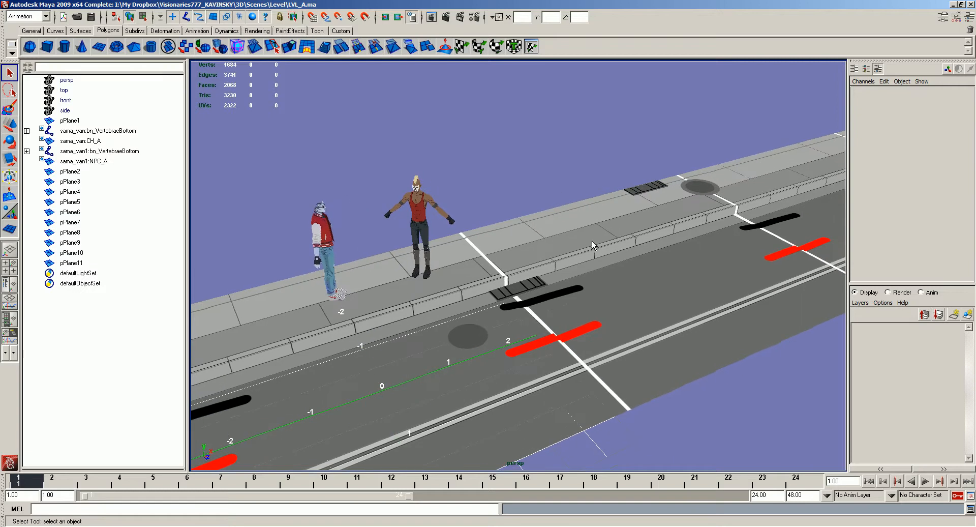
pyautogui.click(572, 239)
pyautogui.click(545, 194)
pyautogui.hotkey('alt', 'Tab')
pyautogui.hotkey('alt', 'Tab')
# - Create a polygon cube as a tall narrow box on the sidewalk by the curb, beside the characters
pyautogui.keyDown('alt'); pyautogui.moveTo(548, 242); pyautogui.dragTo(275, 131); pyautogui.keyUp('alt')
pyautogui.click(47, 46)
pyautogui.keyDown('alt'); pyautogui.moveTo(513, 285); pyautogui.dragTo(491, 300); pyautogui.keyUp('alt')
pyautogui.moveTo(518, 347)
pyautogui.mouseDown()
pyautogui.moveTo(554, 365)
pyautogui.moveTo(544, 294)
pyautogui.mouseUp()
pyautogui.moveTo(543, 350); pyautogui.dragTo(527, 309)
pyautogui.keyDown('alt'); pyautogui.moveTo(526, 308); pyautogui.dragTo(852, 236); pyautogui.keyUp('alt')
pyautogui.keyDown('alt'); pyautogui.moveTo(839, 239); pyautogui.dragTo(727, 270, button='right'); pyautogui.keyUp('alt')
# - Examine the box, the curb's stepped profile and the characters' scale on the sidewalk from different angles
pyautogui.click(600, 326)
pyautogui.moveTo(508, 225); pyautogui.dragTo(508, 201, button='right')
pyautogui.moveTo(511, 205); pyautogui.dragTo(575, 241)
pyautogui.keyDown('alt'); pyautogui.moveTo(661, 260); pyautogui.dragTo(619, 296); pyautogui.keyUp('alt')
pyautogui.moveTo(619, 294); pyautogui.dragTo(649, 265, button='right')
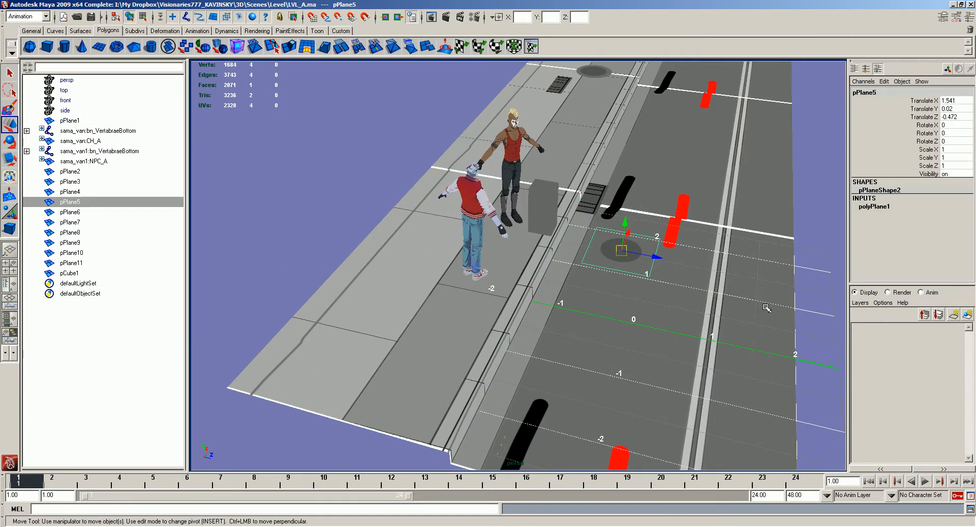
pyautogui.click(763, 307)
pyautogui.keyDown('alt'); pyautogui.moveTo(762, 307); pyautogui.dragTo(745, 267); pyautogui.keyUp('alt')
pyautogui.keyDown('alt'); pyautogui.moveTo(559, 274); pyautogui.dragTo(609, 283, button='right'); pyautogui.keyUp('alt')
pyautogui.keyDown('alt'); pyautogui.moveTo(609, 283); pyautogui.dragTo(609, 263); pyautogui.keyUp('alt')
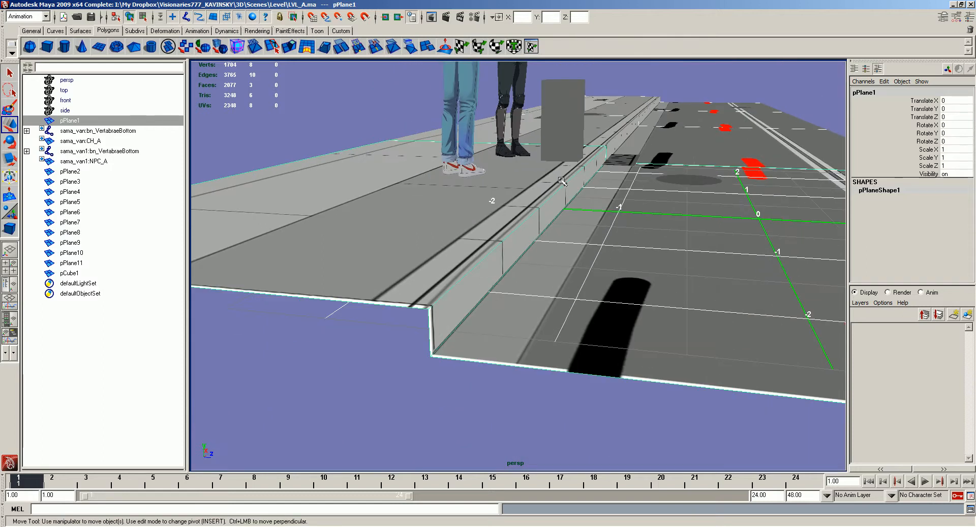
pyautogui.keyDown('alt'); pyautogui.moveTo(492, 156); pyautogui.dragTo(485, 186); pyautogui.keyUp('alt')
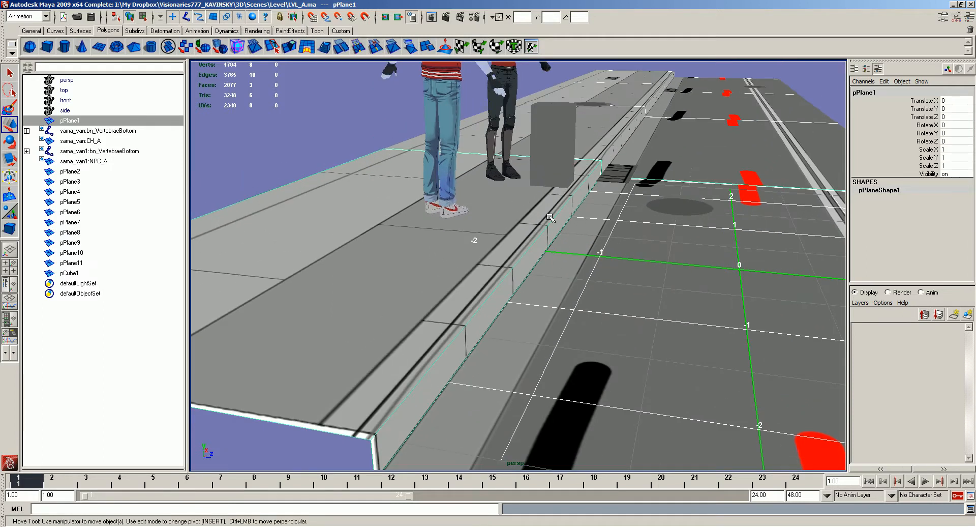
pyautogui.keyDown('alt'); pyautogui.moveTo(696, 203); pyautogui.dragTo(440, 188); pyautogui.keyUp('alt')
pyautogui.click(488, 202)
pyautogui.keyDown('alt'); pyautogui.moveTo(440, 188); pyautogui.dragTo(480, 239, button='middle'); pyautogui.keyUp('alt')
pyautogui.keyDown('alt'); pyautogui.moveTo(481, 239); pyautogui.dragTo(547, 251, button='right'); pyautogui.keyUp('alt')
pyautogui.keyDown('alt'); pyautogui.moveTo(547, 252); pyautogui.dragTo(537, 268); pyautogui.keyUp('alt')
pyautogui.keyDown('alt'); pyautogui.moveTo(538, 262); pyautogui.dragTo(615, 190); pyautogui.keyUp('alt')
pyautogui.click(558, 152)
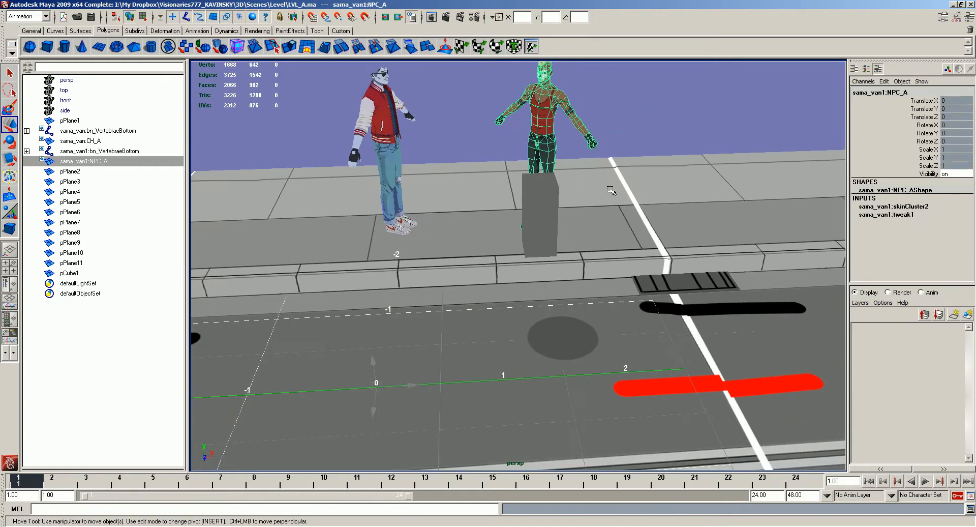
# - Move the character in the red jacket along the sidewalk past the tall box, to about 2.9 on X
pyautogui.hotkey('alt', 'x')
pyautogui.click(376, 135)
pyautogui.keyDown('shift'); pyautogui.moveTo(453, 162); pyautogui.dragTo(606, 154, button='middle'); pyautogui.keyUp('shift')
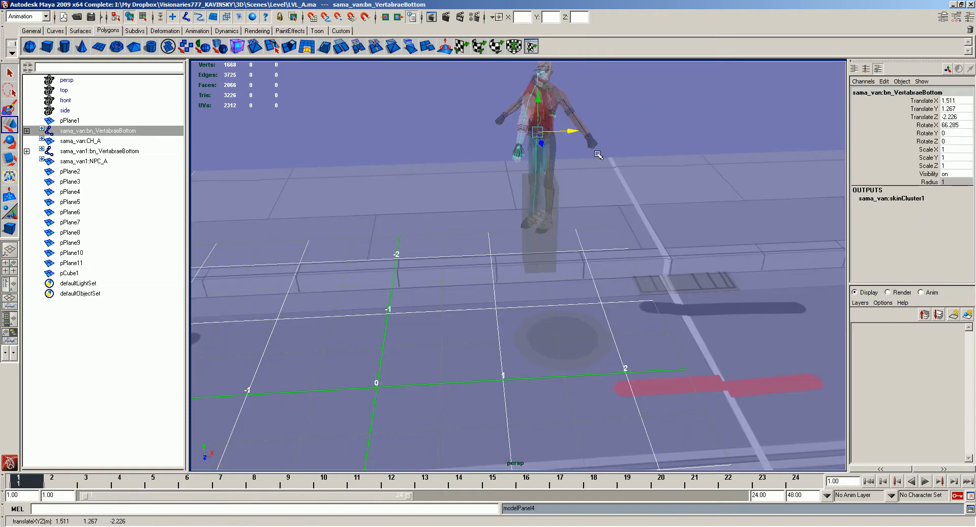
pyautogui.hotkey('alt', 'x')
pyautogui.keyDown('alt'); pyautogui.moveTo(606, 154); pyautogui.dragTo(610, 144); pyautogui.keyUp('alt')
pyautogui.moveTo(610, 145); pyautogui.dragTo(548, 146, button='middle')
pyautogui.keyDown('alt'); pyautogui.moveTo(559, 147); pyautogui.dragTo(550, 153); pyautogui.keyUp('alt')
pyautogui.moveTo(554, 153); pyautogui.dragTo(740, 159, button='middle')
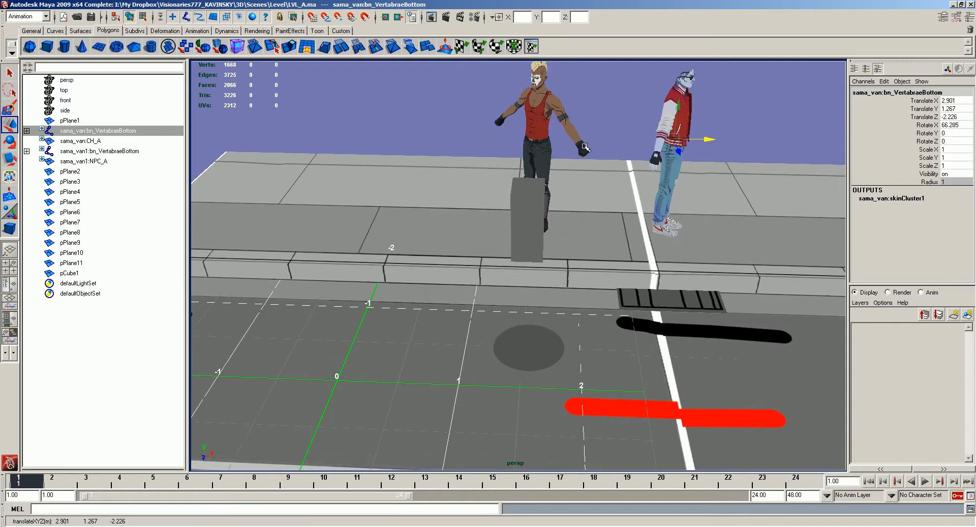
# - Duplicate the tall box, move the copy along the curb and scale it into a wide, low block
pyautogui.click(538, 138)
pyautogui.keyDown('shift'); pyautogui.moveTo(616, 180); pyautogui.dragTo(789, 178, button='middle'); pyautogui.keyUp('shift')
pyautogui.keyDown('alt'); pyautogui.moveTo(788, 178); pyautogui.dragTo(473, 166, button='middle'); pyautogui.keyUp('alt')
pyautogui.keyDown('alt'); pyautogui.moveTo(473, 166); pyautogui.dragTo(497, 165); pyautogui.keyUp('alt')
pyautogui.moveTo(497, 166); pyautogui.dragTo(478, 175, button='middle')
pyautogui.keyDown('alt'); pyautogui.moveTo(478, 175); pyautogui.dragTo(499, 179); pyautogui.keyUp('alt')
pyautogui.click(471, 210)
pyautogui.hotkey('ctrl', 'd')
pyautogui.moveTo(492, 218); pyautogui.dragTo(913, 206)
pyautogui.press('r')
pyautogui.keyDown('alt'); pyautogui.moveTo(622, 206); pyautogui.dragTo(511, 207, button='middle'); pyautogui.keyUp('alt')
pyautogui.press('w')
pyautogui.moveTo(636, 233); pyautogui.dragTo(685, 233)
# - Save the Maya scene, and switch to Photoshop to close the LVL_A.png document
pyautogui.click(507, 146)
pyautogui.keyDown('alt'); pyautogui.moveTo(520, 145); pyautogui.dragTo(641, 138); pyautogui.keyUp('alt')
pyautogui.moveTo(631, 132); pyautogui.dragTo(601, 138, button='middle')
pyautogui.click(601, 138)
pyautogui.keyDown('alt'); pyautogui.moveTo(601, 138); pyautogui.dragTo(443, 276); pyautogui.keyUp('alt')
pyautogui.keyDown('alt'); pyautogui.moveTo(584, 317); pyautogui.dragTo(571, 200, button='right'); pyautogui.keyUp('alt')
pyautogui.keyDown('alt'); pyautogui.moveTo(571, 200); pyautogui.dragTo(479, 154, button='middle'); pyautogui.keyUp('alt')
pyautogui.hotkey('ctrl', 's')
pyautogui.hotkey('alt', 'Tab')
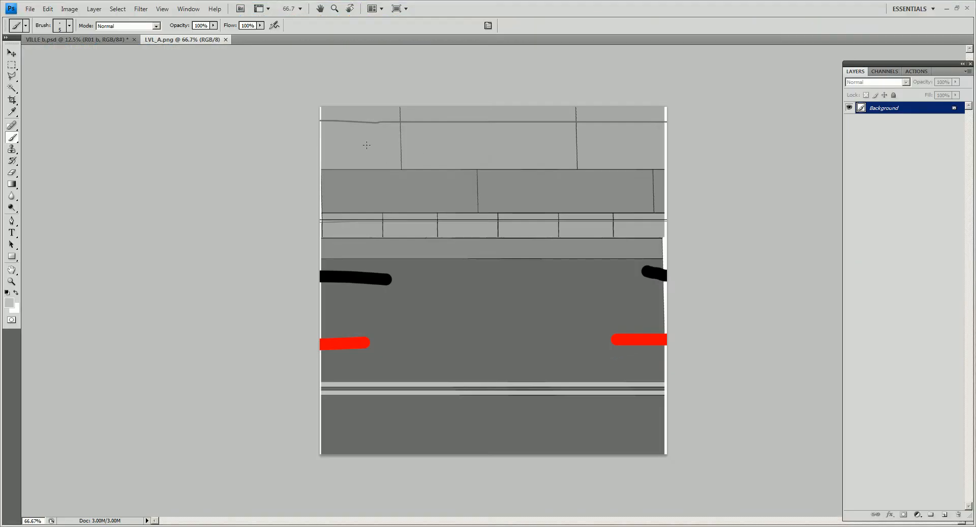
pyautogui.click(226, 40)
# - Examine the building drawings in VILLE b.psd, from the ground layout across to the garage facade
pyautogui.moveTo(535, 182); pyautogui.dragTo(429, 233)
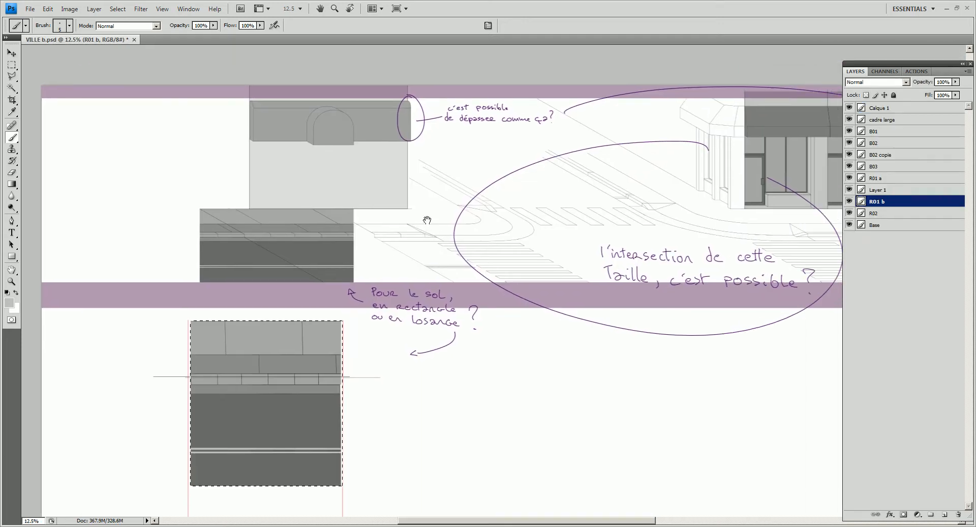
pyautogui.moveTo(470, 128); pyautogui.dragTo(451, 153)
pyautogui.keyDown('ctrl'); pyautogui.click(451, 153); pyautogui.keyUp('ctrl')
pyautogui.press('m')
pyautogui.moveTo(362, 102); pyautogui.dragTo(384, 180)
pyautogui.moveTo(370, 175)
pyautogui.mouseDown()
pyautogui.moveTo(179, 115)
pyautogui.moveTo(359, 149)
pyautogui.moveTo(387, 182)
pyautogui.mouseUp()
pyautogui.moveTo(671, 184); pyautogui.dragTo(496, 185)
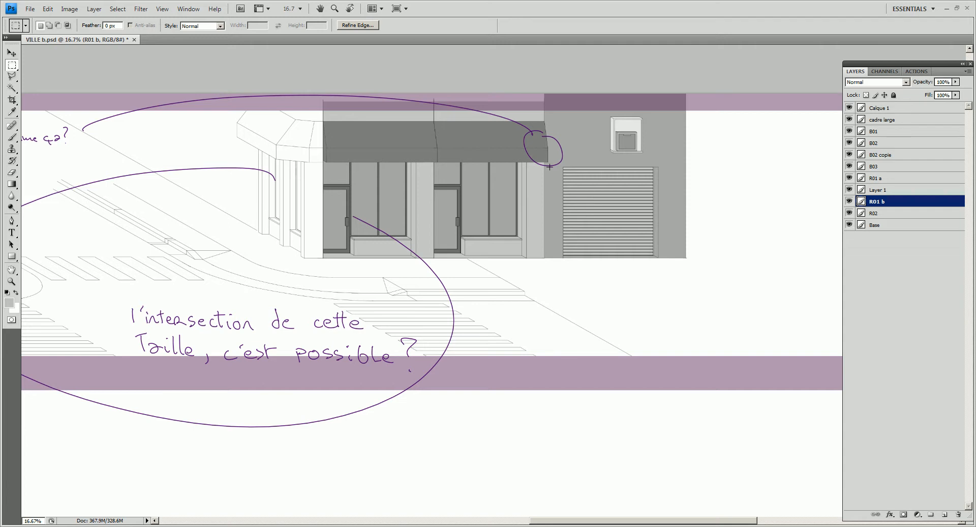
# - Try to copy and move the garage facade with a rectangular selection while the R01 b layer is active
pyautogui.moveTo(448, 220); pyautogui.dragTo(545, 258)
pyautogui.hotkey('ctrl', 'd')
pyautogui.moveTo(568, 99); pyautogui.dragTo(544, 93)
pyautogui.hotkey('ctrl', 'c')
pyautogui.press('Return')
pyautogui.press('v')
pyautogui.moveTo(616, 160); pyautogui.dragTo(606, 154)
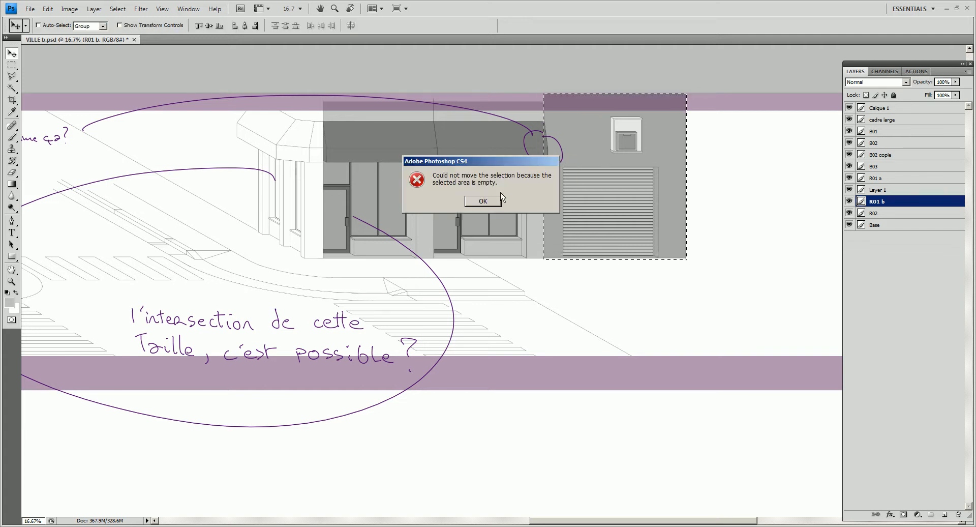
pyautogui.click(486, 200)
pyautogui.click(620, 178)
pyautogui.press('Return')
pyautogui.press('m')
pyautogui.click(723, 171)
# - Make the garage facade's layer B03 active, and undo the test move of its artwork
pyautogui.rightClick(574, 162)
pyautogui.click(578, 161)
pyautogui.press('v')
pyautogui.rightClick(580, 162)
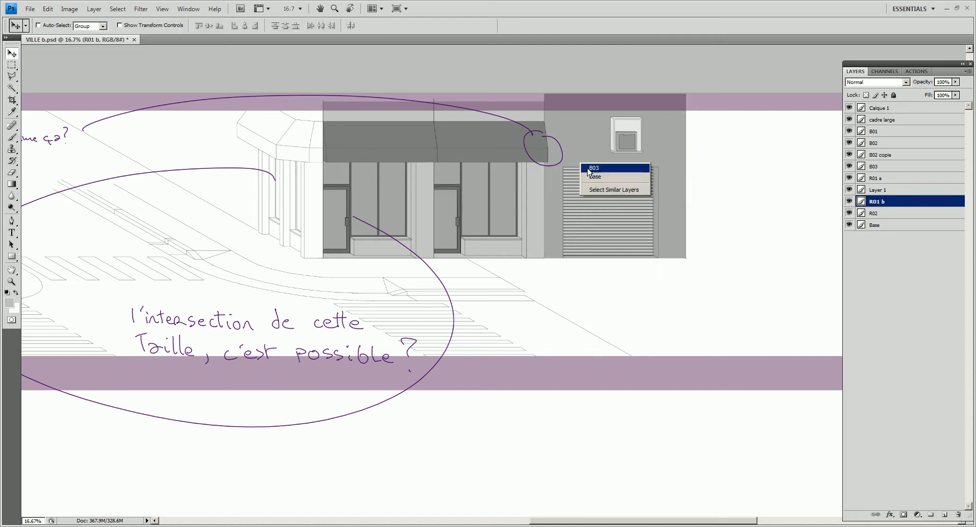
pyautogui.click(589, 170)
pyautogui.moveTo(589, 162); pyautogui.dragTo(650, 204)
pyautogui.hotkey('ctrl', 'z')
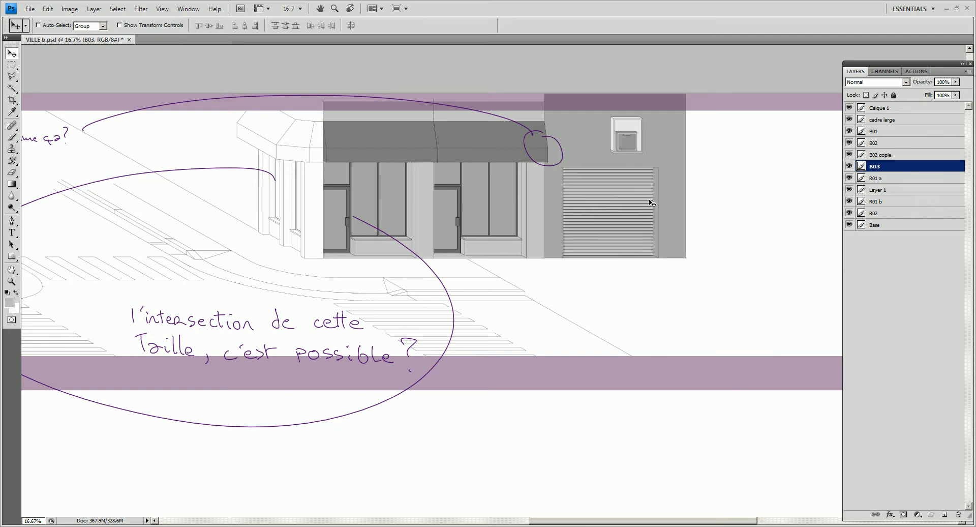
# - Copy the whole B03 garage artwork and paste it into a new document sized to the copied content
pyautogui.hotkey('ctrl', 'a')
pyautogui.hotkey('ctrl', 'c')
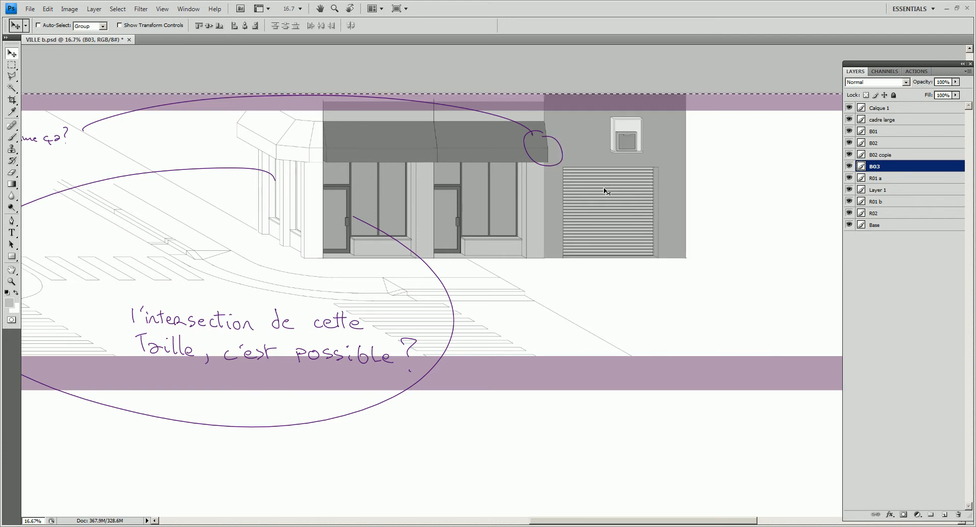
pyautogui.hotkey('ctrl', 'n')
pyautogui.press('Return')
pyautogui.hotkey('ctrl', 'v')
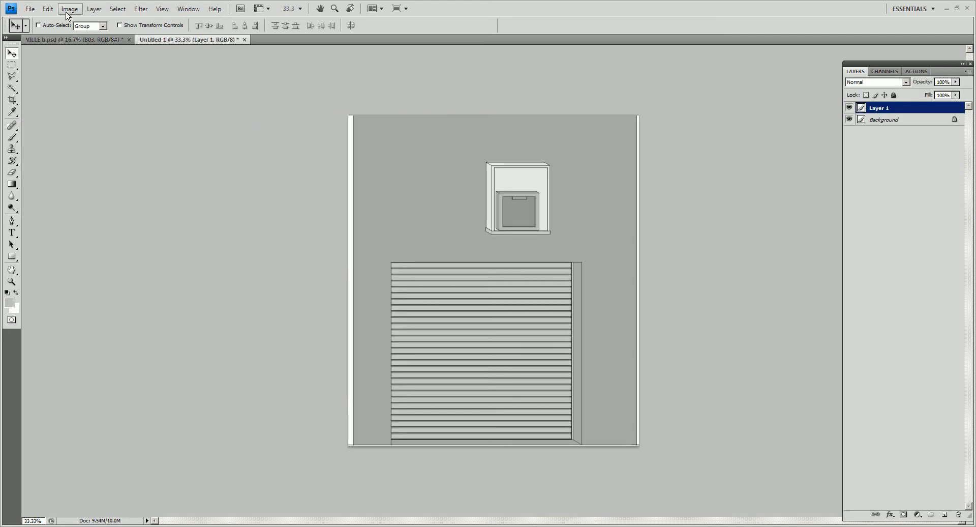
# - Resize the garage image proportionally to 902 by 1024 pixels
pyautogui.click(70, 8)
pyautogui.click(62, 76)
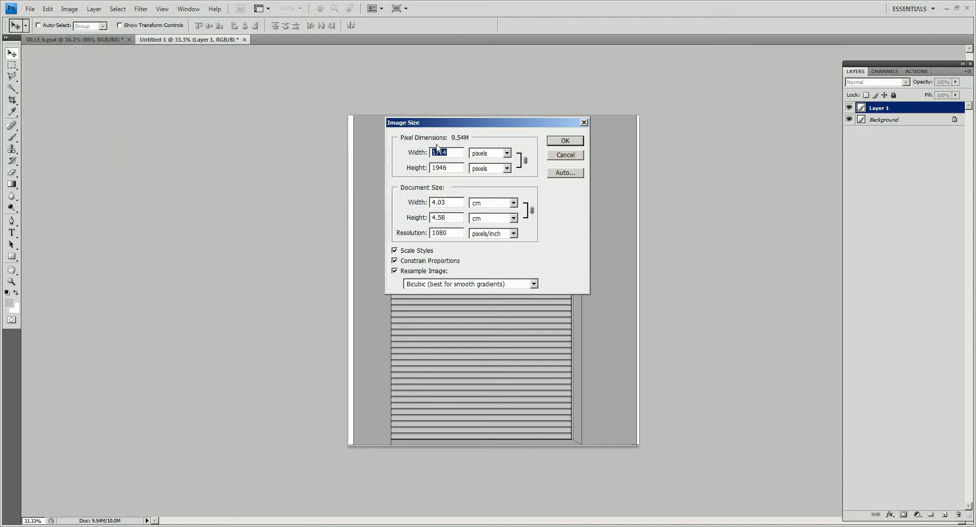
pyautogui.write('90')
pyautogui.press('Tab')
pyautogui.write('1024')
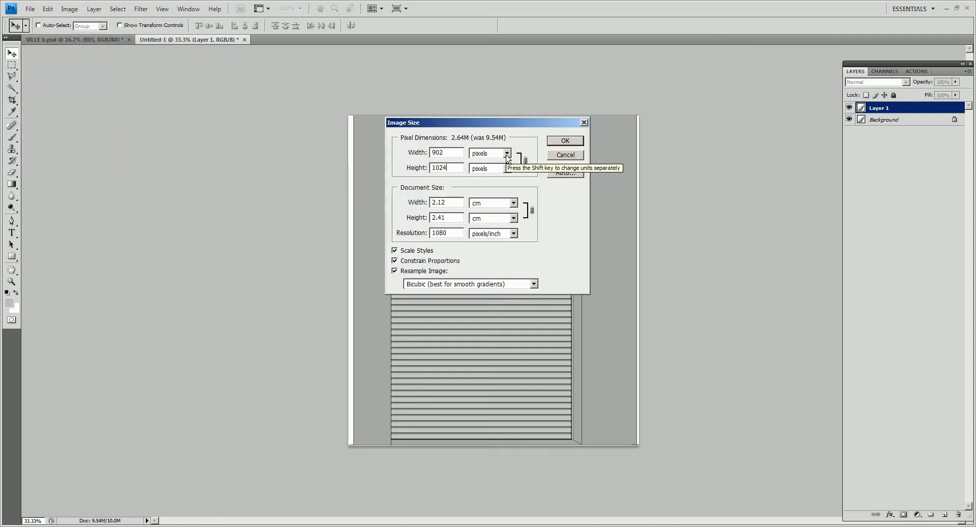
pyautogui.hotkey('shift', 'Left')
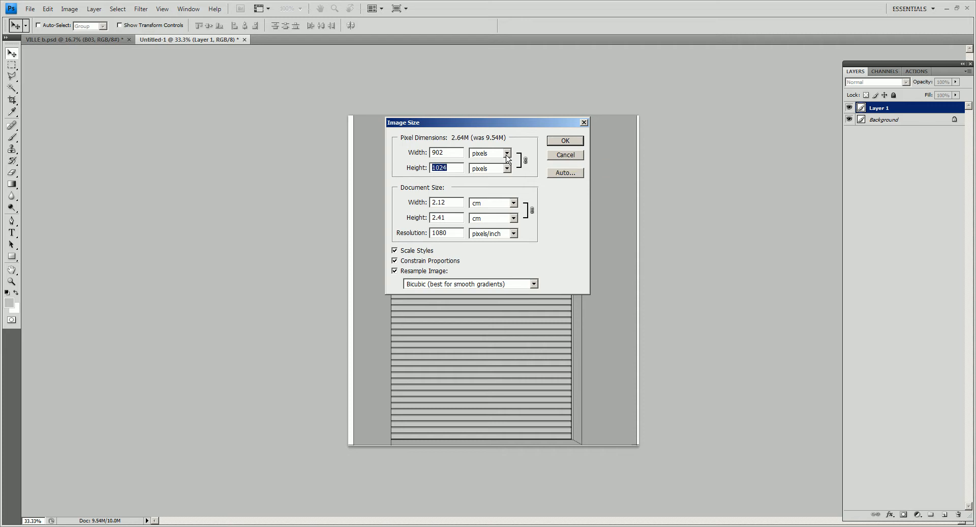
pyautogui.doubleClick(451, 149)
pyautogui.click(566, 143)
# - Widen the canvas equally on both sides of the garage artwork into a 1024-pixel square
pyautogui.click(70, 9)
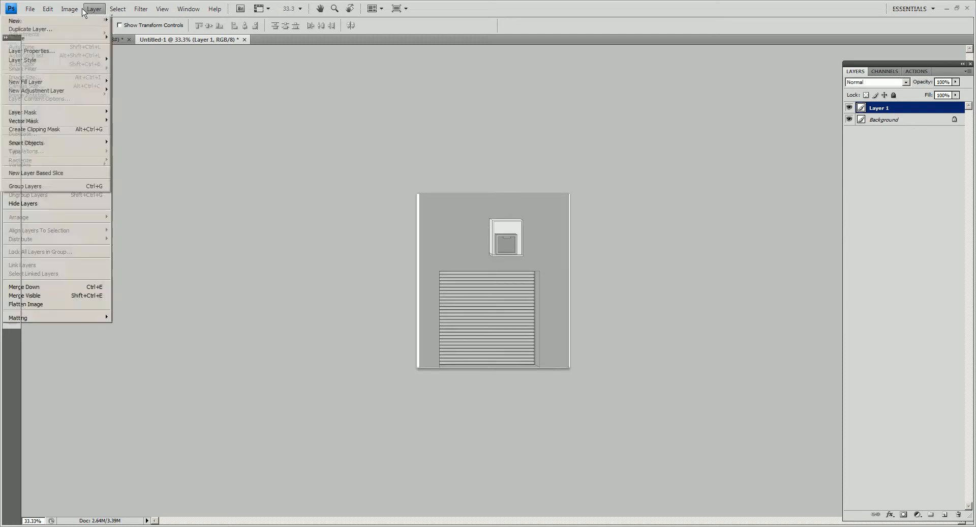
pyautogui.click(50, 87)
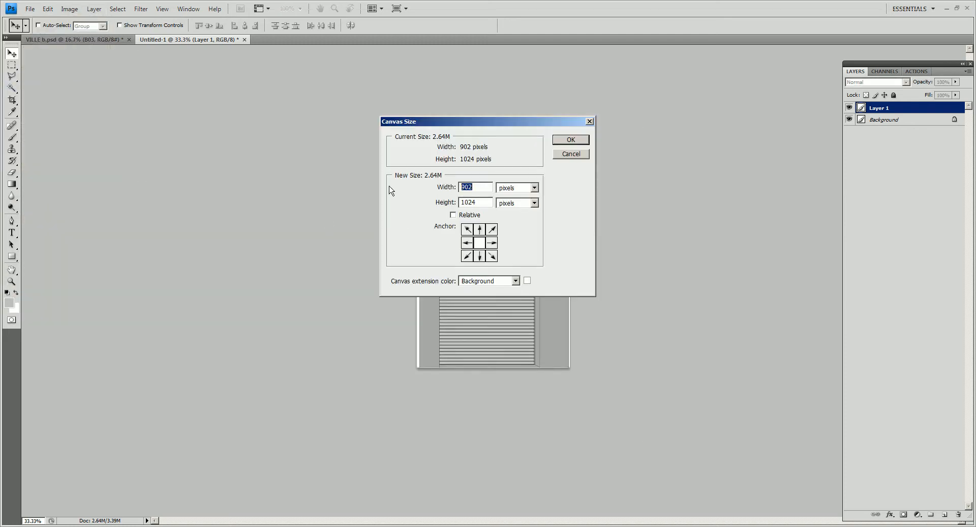
pyautogui.click(570, 141)
pyautogui.keyDown('ctrl'); pyautogui.click(532, 273); pyautogui.keyUp('ctrl')
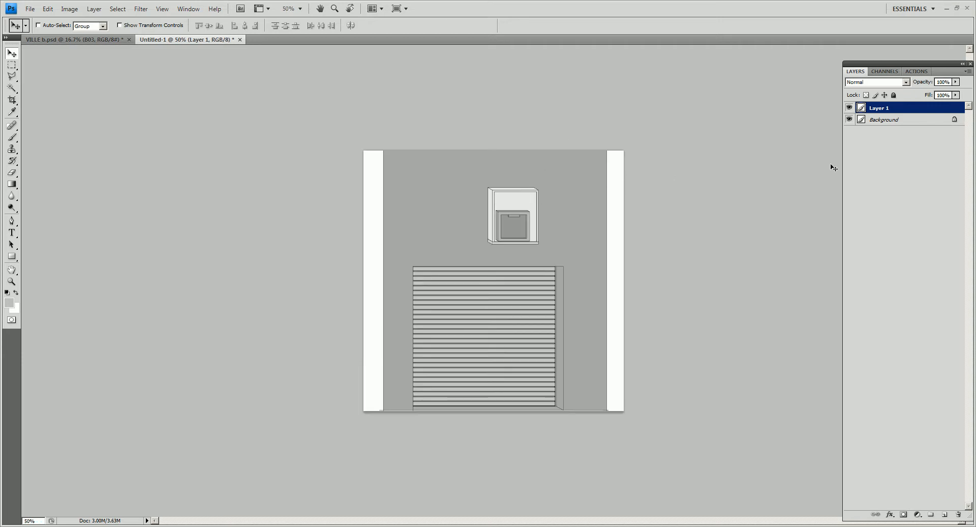
# - Merge the visible layers and save the image as LVL_A_Wall_A.png in the LVL_A folder
pyautogui.hotkey('ctrl', 'shift', 'e')
pyautogui.hotkey('ctrl', 'shift', 's')
pyautogui.click(422, 393)
pyautogui.press('BackSpace')
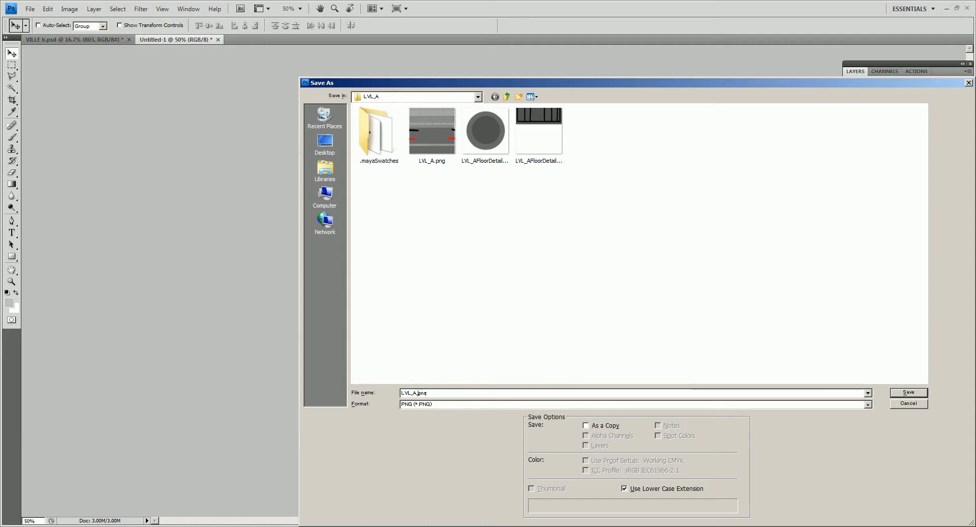
pyautogui.write('LVL_A_Wakk')
pyautogui.press('BackSpace')
pyautogui.press('BackSpace')
pyautogui.write('l')
pyautogui.press('Return')
pyautogui.press('Return')
# - Return to Maya and create a polygon plane behind the sidewalk for the wall
pyautogui.hotkey('alt', 'Tab')
pyautogui.keyDown('alt'); pyautogui.moveTo(492, 338); pyautogui.dragTo(502, 329); pyautogui.keyUp('alt')
pyautogui.click(462, 227)
pyautogui.click(378, 185)
pyautogui.click(99, 48)
pyautogui.keyDown('alt'); pyautogui.moveTo(281, 134); pyautogui.dragTo(291, 151); pyautogui.keyUp('alt')
pyautogui.moveTo(292, 151); pyautogui.dragTo(485, 203)
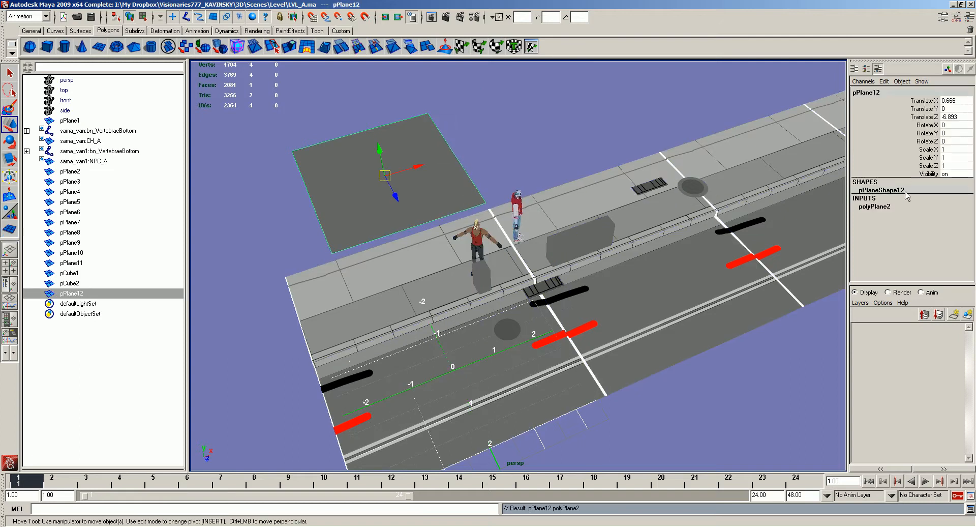
# - Set the new plane's width and height to 4
pyautogui.click(890, 208)
pyautogui.moveTo(946, 215); pyautogui.dragTo(950, 223)
pyautogui.write('4')
pyautogui.press('Return')
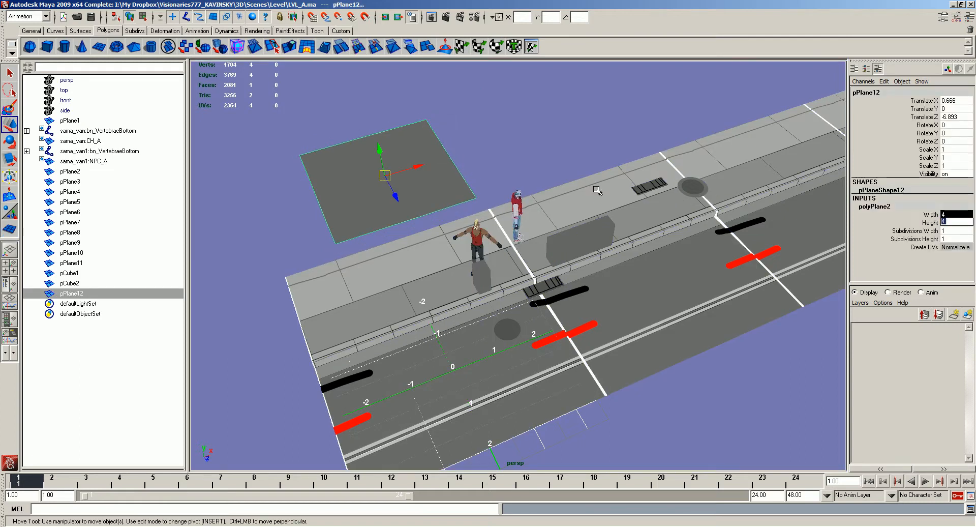
# - Stand the plane upright with an X rotation of 90 and raise it behind the sidewalk
pyautogui.keyDown('alt'); pyautogui.moveTo(426, 180); pyautogui.dragTo(442, 178); pyautogui.keyUp('alt')
pyautogui.press('e')
pyautogui.moveTo(375, 173); pyautogui.dragTo(398, 224)
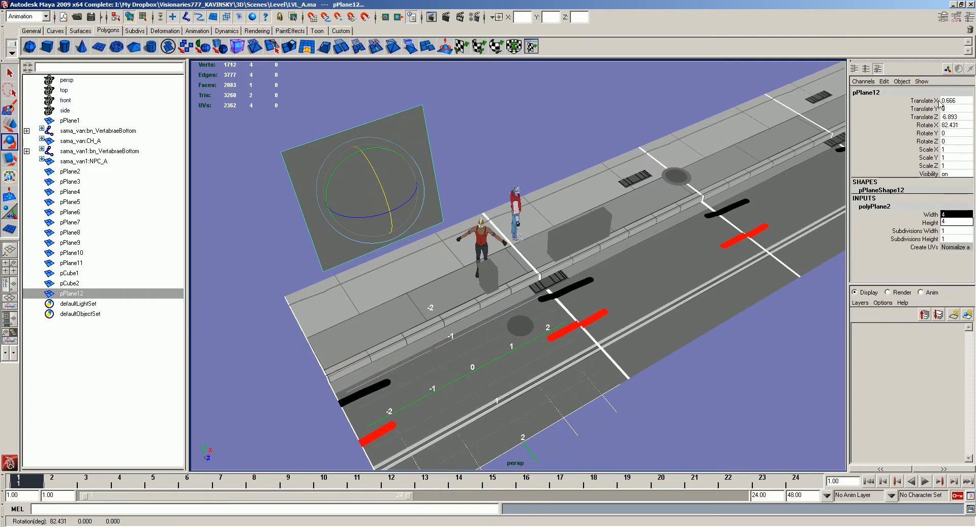
pyautogui.doubleClick(950, 125)
pyautogui.write('90')
pyautogui.press('Return')
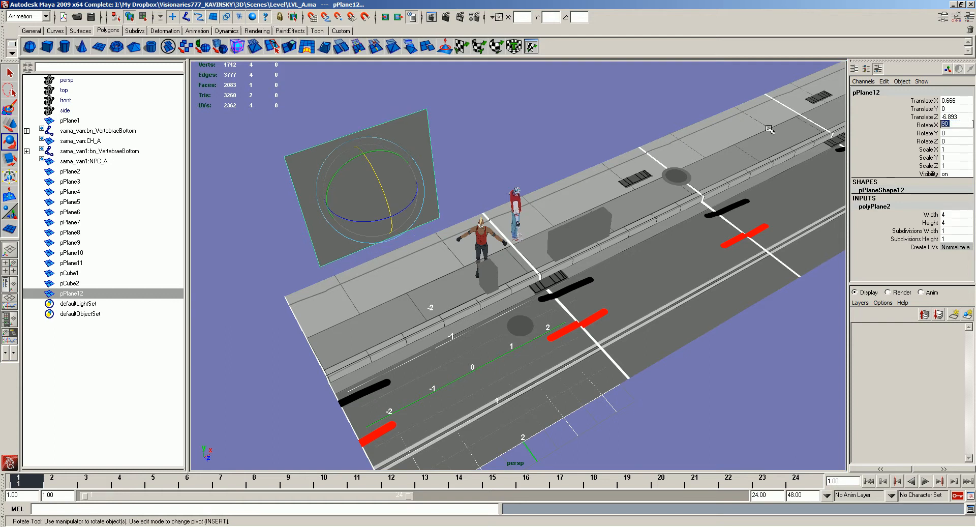
pyautogui.keyDown('alt'); pyautogui.moveTo(277, 311); pyautogui.dragTo(331, 295); pyautogui.keyUp('alt')
pyautogui.press('w')
pyautogui.moveTo(361, 249); pyautogui.dragTo(379, 148)
# - Clear the wall plane's history and transformations, and snap its pivot to its lower corner at the street's near end
pyautogui.hotkey('alt', 'shift', 'd')
pyautogui.press('Insert')
pyautogui.press('v')
pyautogui.moveTo(347, 235); pyautogui.dragTo(345, 248, button='middle')
pyautogui.press('Insert')
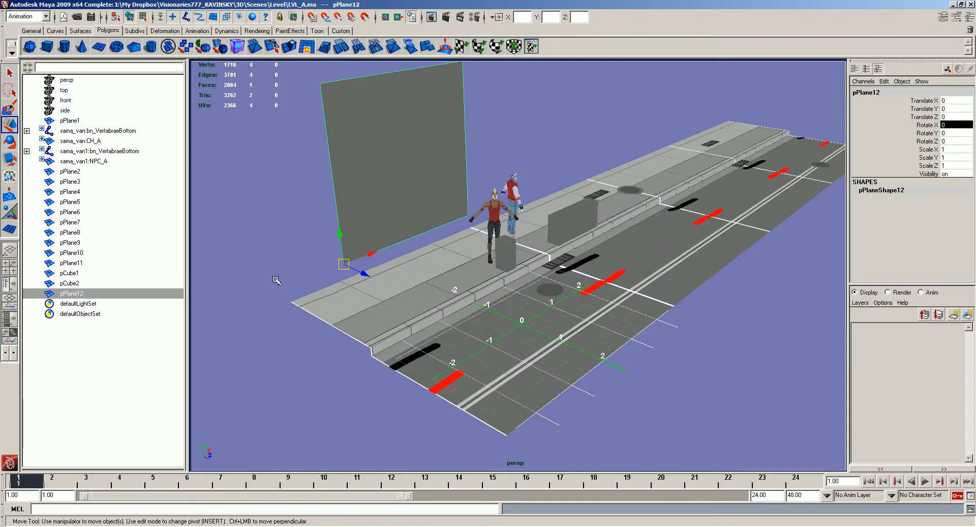
# - Snap the wall plane to the sidewalk's rear corner and scale it uniformly to 0.873
pyautogui.press('v')
pyautogui.moveTo(277, 288); pyautogui.dragTo(279, 288, button='middle')
pyautogui.keyDown('alt'); pyautogui.moveTo(311, 270); pyautogui.dragTo(331, 277); pyautogui.keyUp('alt')
pyautogui.press('r')
pyautogui.moveTo(334, 216); pyautogui.dragTo(404, 209)
pyautogui.keyDown('alt'); pyautogui.moveTo(403, 208); pyautogui.dragTo(419, 154, button='right'); pyautogui.keyUp('alt')
pyautogui.keyDown('alt'); pyautogui.moveTo(419, 154); pyautogui.dragTo(418, 271, button='middle'); pyautogui.keyUp('alt')
pyautogui.keyDown('alt'); pyautogui.moveTo(419, 271); pyautogui.dragTo(455, 244); pyautogui.keyUp('alt')
pyautogui.moveTo(422, 277); pyautogui.dragTo(351, 288, button='middle')
pyautogui.press('w')
# - Apply LVL_A_Wall_A.png as the diffuse texture of the wall plane
pyautogui.hotkey('alt', 'd')
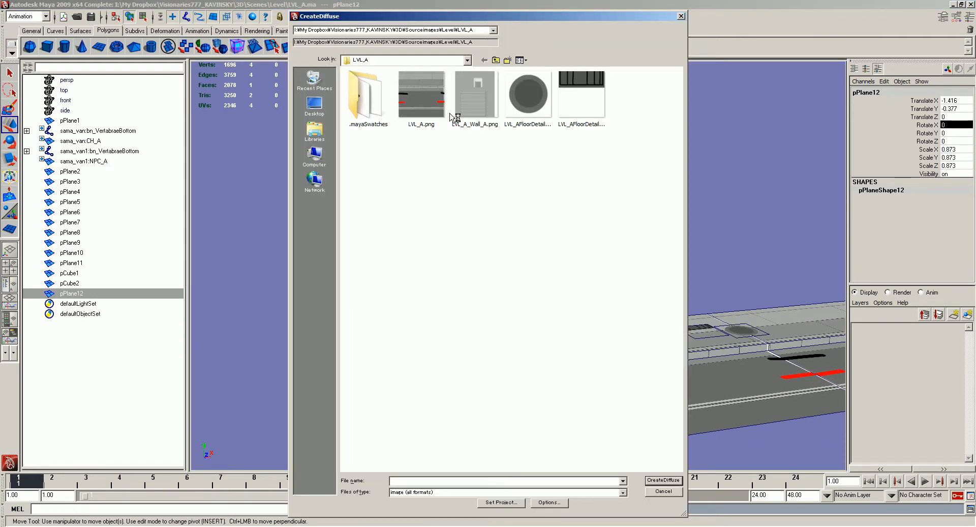
pyautogui.doubleClick(468, 100)
pyautogui.keyDown('alt'); pyautogui.moveTo(414, 249); pyautogui.dragTo(389, 297); pyautogui.keyUp('alt')
pyautogui.keyDown('alt'); pyautogui.moveTo(389, 297); pyautogui.dragTo(458, 272, button='middle'); pyautogui.keyUp('alt')
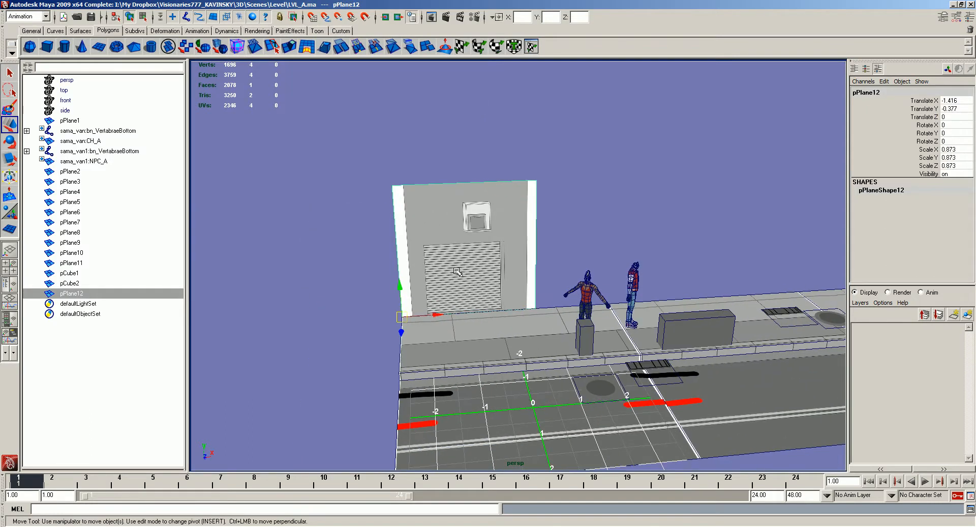
pyautogui.keyDown('alt'); pyautogui.moveTo(457, 272); pyautogui.dragTo(502, 194, button='right'); pyautogui.keyUp('alt')
# - Insert two edge loops along the inner borders of the white side strips and delete the strips' faces
pyautogui.hotkey('alt', 'e')
pyautogui.click(544, 104)
pyautogui.moveTo(544, 102); pyautogui.dragTo(541, 103)
pyautogui.moveTo(278, 108); pyautogui.dragTo(284, 106)
pyautogui.press('w')
pyautogui.moveTo(298, 119); pyautogui.dragTo(306, 175, button='right')
pyautogui.moveTo(285, 235); pyautogui.dragTo(300, 246)
pyautogui.keyDown('shift'); pyautogui.moveTo(528, 208); pyautogui.dragTo(558, 279); pyautogui.keyUp('shift')
pyautogui.press('Delete')
# - Snap the trimmed garage wall to the sidewalk's rear corner, and duplicate it edge to edge beside the original
pyautogui.moveTo(474, 233); pyautogui.dragTo(484, 221, button='right')
pyautogui.keyDown('alt'); pyautogui.moveTo(473, 351); pyautogui.dragTo(392, 341, button='right'); pyautogui.keyUp('alt')
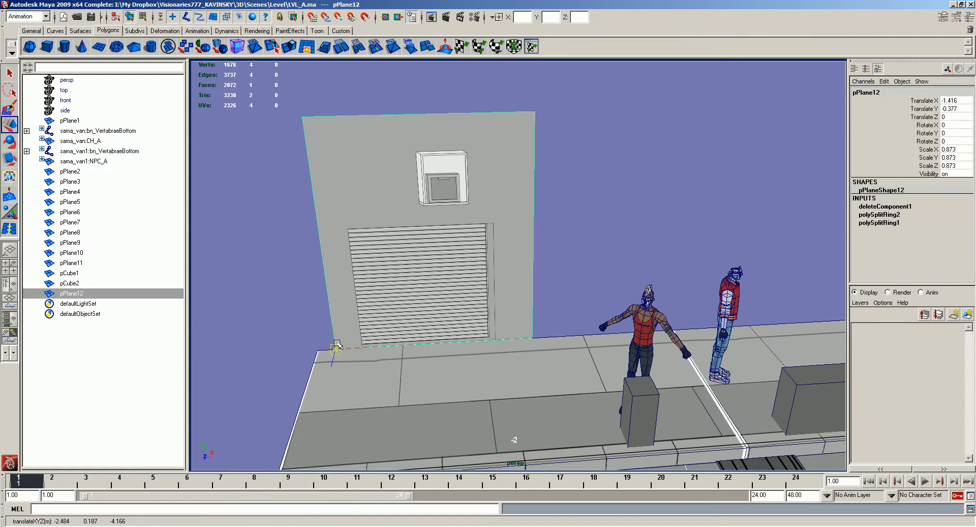
pyautogui.moveTo(339, 345); pyautogui.dragTo(318, 350, button='middle')
pyautogui.hotkey('ctrl', 'd')
pyautogui.moveTo(503, 344); pyautogui.dragTo(518, 338, button='middle')
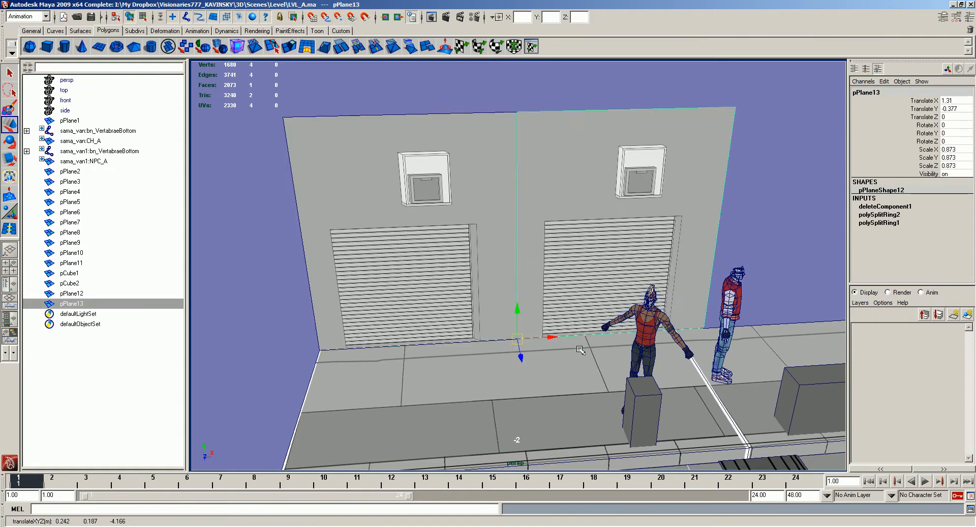
# - Duplicate the garage wall again and move the third copy farther along the sidewalk
pyautogui.keyDown('alt'); pyautogui.moveTo(770, 342); pyautogui.dragTo(645, 333, button='middle'); pyautogui.keyUp('alt')
pyautogui.hotkey('ctrl', 'd')
pyautogui.keyDown('alt'); pyautogui.moveTo(645, 333); pyautogui.dragTo(623, 328); pyautogui.keyUp('alt')
pyautogui.moveTo(623, 328); pyautogui.dragTo(610, 333, button='middle')
pyautogui.keyDown('alt'); pyautogui.moveTo(610, 334); pyautogui.dragTo(513, 310, button='right'); pyautogui.keyUp('alt')
pyautogui.keyDown('alt'); pyautogui.moveTo(513, 310); pyautogui.dragTo(556, 305); pyautogui.keyUp('alt')
# - Spread the garage walls along the back of the sidewalk, leaving gaps between all three
pyautogui.click(527, 253)
pyautogui.keyDown('alt'); pyautogui.moveTo(527, 253); pyautogui.dragTo(519, 252); pyautogui.keyUp('alt')
pyautogui.keyDown('alt'); pyautogui.moveTo(520, 252); pyautogui.dragTo(424, 274, button='middle'); pyautogui.keyUp('alt')
pyautogui.moveTo(405, 320); pyautogui.dragTo(666, 254)
pyautogui.keyDown('alt'); pyautogui.moveTo(665, 254); pyautogui.dragTo(694, 252); pyautogui.keyUp('alt')
pyautogui.click(523, 179)
pyautogui.keyDown('alt'); pyautogui.moveTo(522, 179); pyautogui.dragTo(494, 222); pyautogui.keyUp('alt')
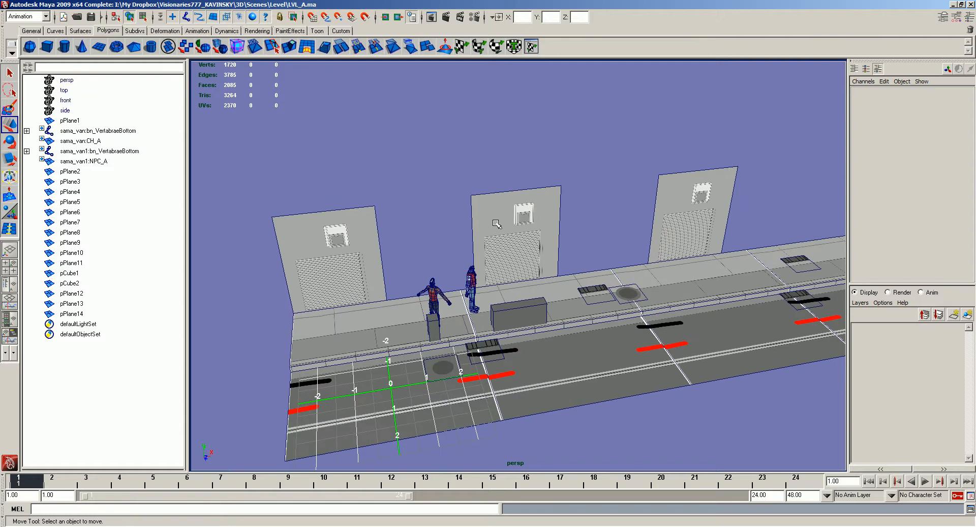
# - Examine the middle garage wall's air-conditioner and shutter up close and compare the walls' size with the characters
pyautogui.keyDown('alt'); pyautogui.moveTo(496, 224); pyautogui.dragTo(591, 148, button='right'); pyautogui.keyUp('alt')
pyautogui.keyDown('alt'); pyautogui.moveTo(591, 148); pyautogui.dragTo(584, 262, button='middle'); pyautogui.keyUp('alt')
pyautogui.moveTo(523, 166)
pyautogui.keyDown('alt'); pyautogui.mouseDown()
pyautogui.moveTo(510, 159)
pyautogui.moveTo(508, 169)
pyautogui.mouseUp(); pyautogui.keyUp('alt')
pyautogui.click(508, 170)
pyautogui.press('F11')
pyautogui.click(511, 211)
pyautogui.keyDown('alt'); pyautogui.moveTo(511, 211); pyautogui.dragTo(536, 220); pyautogui.keyUp('alt')
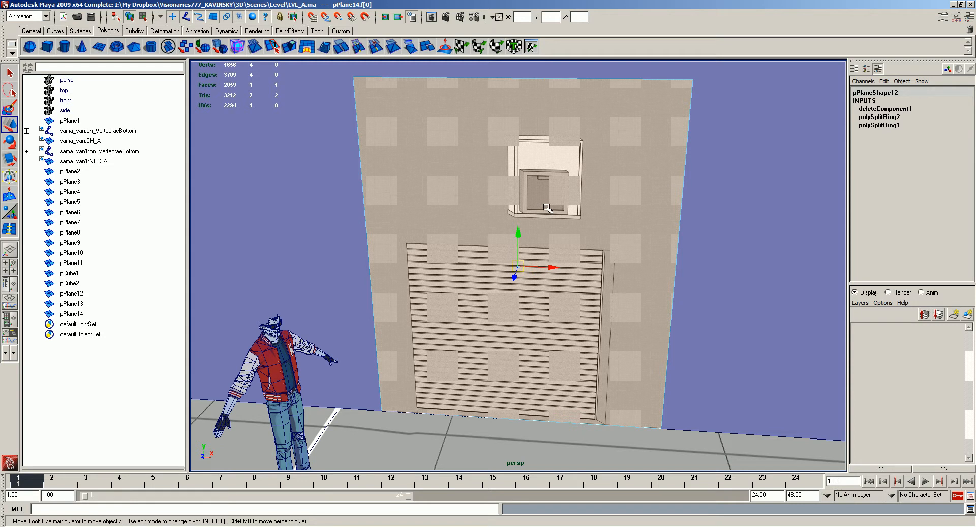
pyautogui.keyDown('alt'); pyautogui.moveTo(553, 365); pyautogui.dragTo(581, 303); pyautogui.keyUp('alt')
pyautogui.keyDown('alt'); pyautogui.moveTo(582, 303); pyautogui.dragTo(571, 238, button='middle'); pyautogui.keyUp('alt')
pyautogui.keyDown('alt'); pyautogui.moveTo(571, 238); pyautogui.dragTo(575, 225); pyautogui.keyUp('alt')
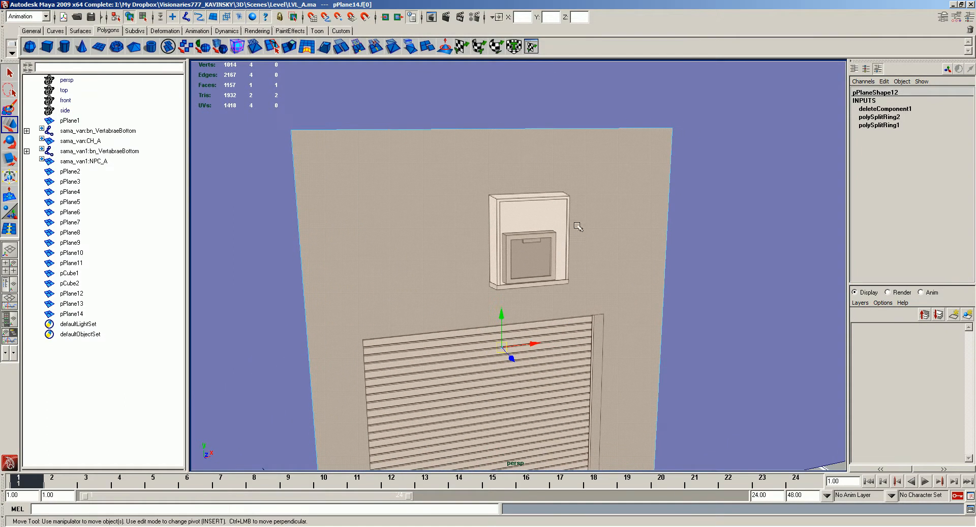
pyautogui.press('F9')
pyautogui.keyDown('alt'); pyautogui.moveTo(654, 245); pyautogui.dragTo(508, 254, button='right'); pyautogui.keyUp('alt')
pyautogui.keyDown('alt'); pyautogui.moveTo(509, 254); pyautogui.dragTo(508, 281); pyautogui.keyUp('alt')
pyautogui.moveTo(525, 261); pyautogui.dragTo(538, 248, button='right')
pyautogui.keyDown('alt'); pyautogui.moveTo(538, 248); pyautogui.dragTo(498, 234); pyautogui.keyUp('alt')
pyautogui.click(616, 269)
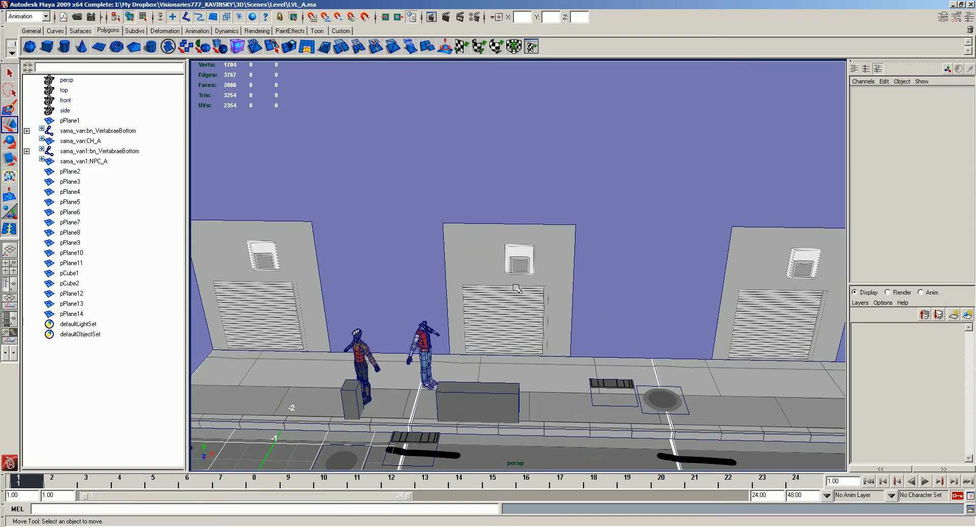
pyautogui.keyDown('alt'); pyautogui.moveTo(517, 290); pyautogui.dragTo(727, 460, button='right'); pyautogui.keyUp('alt')
pyautogui.keyDown('alt'); pyautogui.moveTo(568, 297); pyautogui.dragTo(558, 241, button='right'); pyautogui.keyUp('alt')
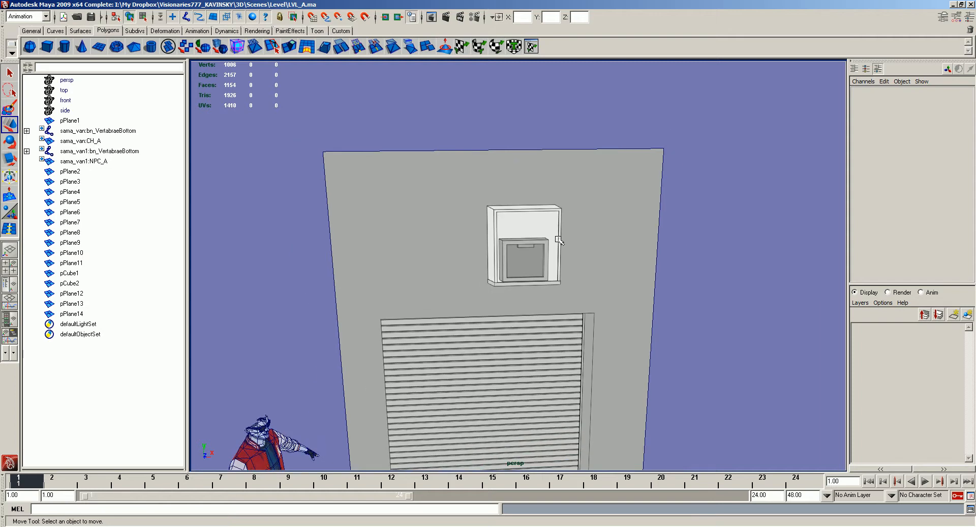
pyautogui.scroll(-2, 558, 241)
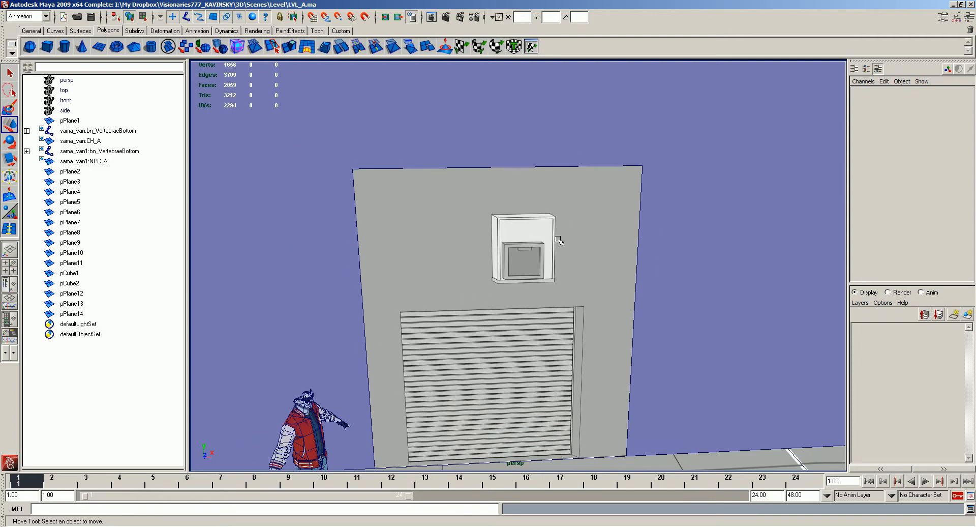
pyautogui.scroll(-2, 559, 240)
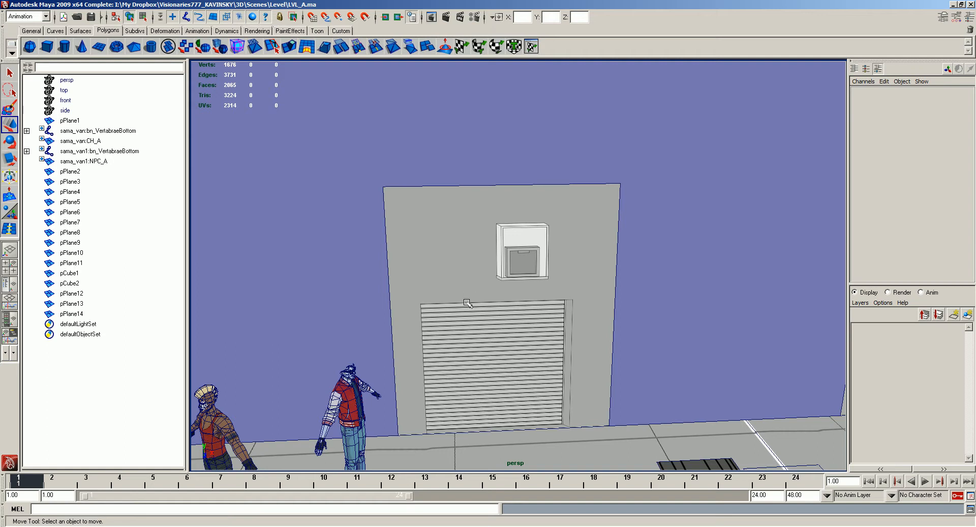
pyautogui.keyDown('alt'); pyautogui.moveTo(481, 311); pyautogui.dragTo(529, 216, button='middle'); pyautogui.keyUp('alt')
pyautogui.keyDown('alt'); pyautogui.moveTo(530, 216); pyautogui.dragTo(510, 222); pyautogui.keyUp('alt')
pyautogui.scroll(-2, 518, 205)
# - Select all three garage walls and scale them up uniformly to 1.096
pyautogui.click(511, 173)
pyautogui.press('r')
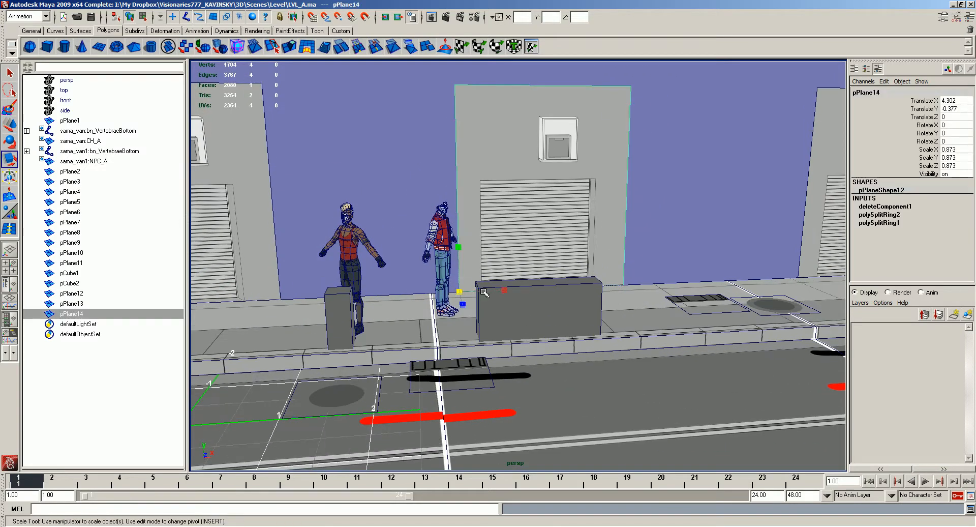
pyautogui.keyDown('alt'); pyautogui.moveTo(491, 293); pyautogui.dragTo(483, 301); pyautogui.keyUp('alt')
pyautogui.scroll(-5, 484, 301)
pyautogui.keyDown('shift'); pyautogui.click(301, 185); pyautogui.keyUp('shift')
pyautogui.keyDown('shift'); pyautogui.click(717, 212); pyautogui.keyUp('shift')
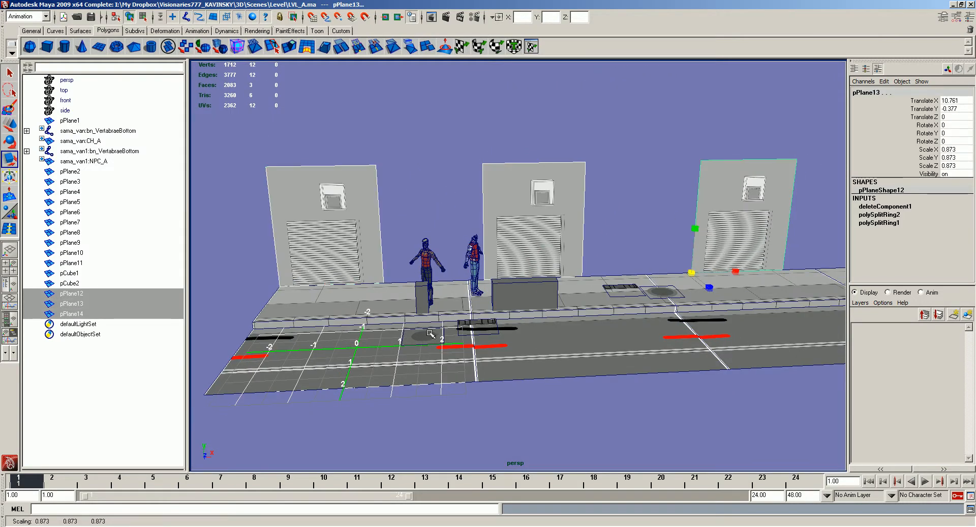
pyautogui.click(451, 179)
pyautogui.scroll(5, 543, 188)
pyautogui.click(543, 188)
pyautogui.keyDown('alt'); pyautogui.moveTo(543, 188); pyautogui.dragTo(501, 204, button='middle'); pyautogui.keyUp('alt')
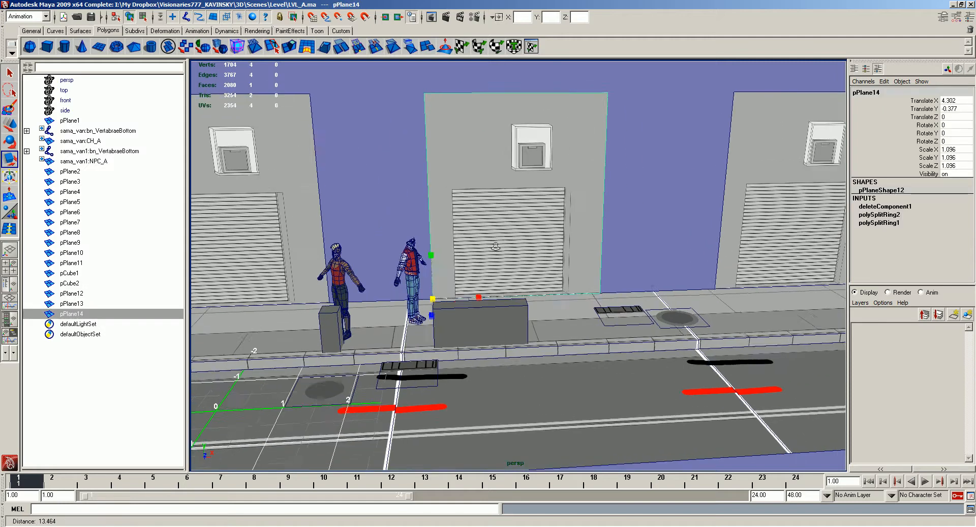
# - Inspect the middle garage wall's air-conditioner and shutter areas from several angles before cutting the geometry
pyautogui.scroll(2, 501, 204)
pyautogui.press('w')
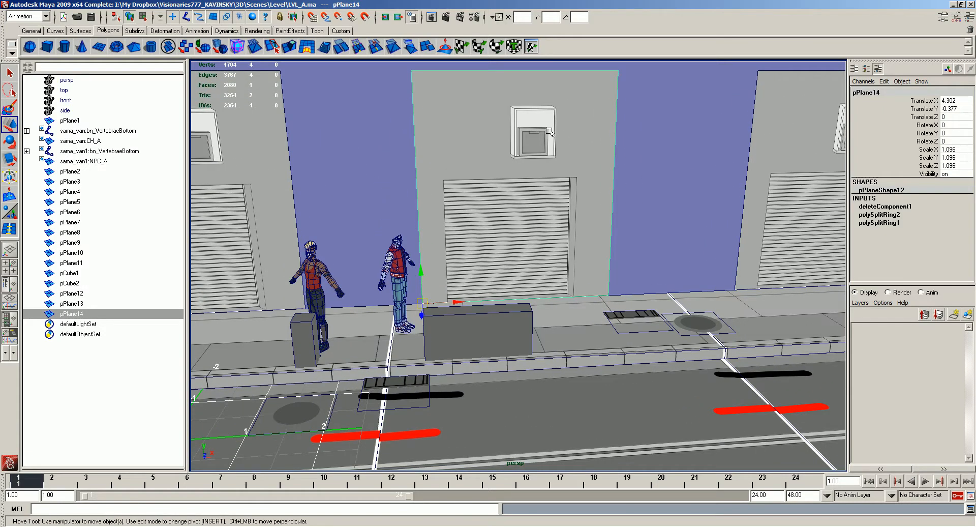
pyautogui.keyDown('alt'); pyautogui.moveTo(496, 209); pyautogui.dragTo(503, 204); pyautogui.keyUp('alt')
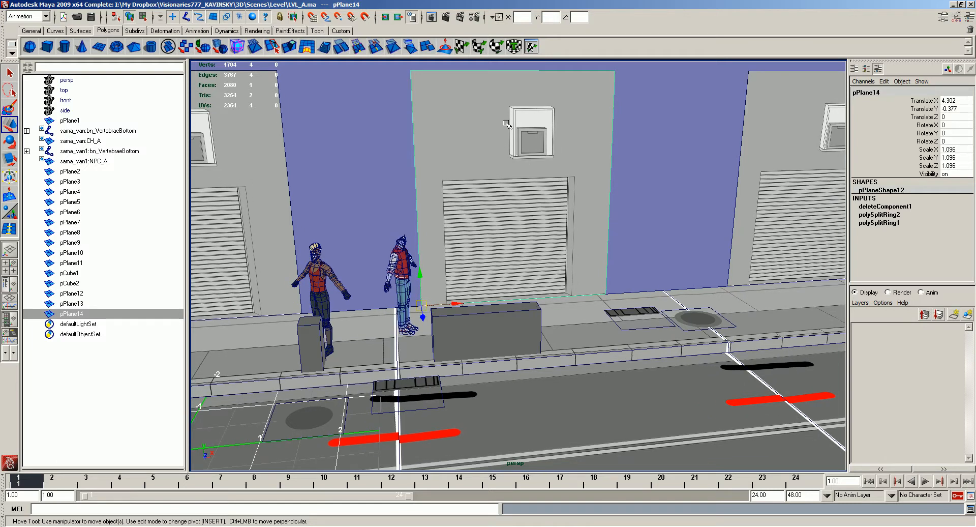
pyautogui.keyDown('alt'); pyautogui.moveTo(506, 161); pyautogui.dragTo(519, 136); pyautogui.keyUp('alt')
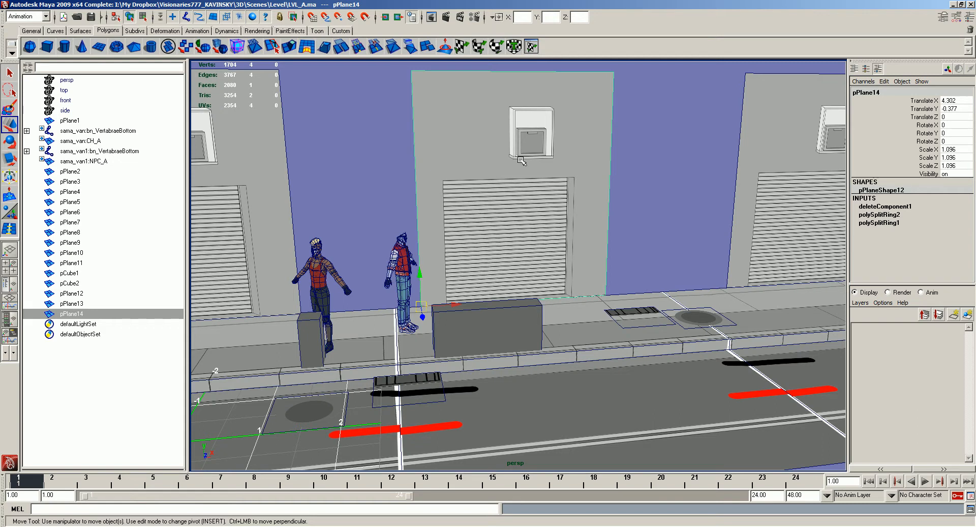
pyautogui.keyDown('alt'); pyautogui.moveTo(524, 201); pyautogui.dragTo(518, 154); pyautogui.keyUp('alt')
pyautogui.keyDown('alt'); pyautogui.moveTo(519, 147); pyautogui.dragTo(520, 210, button='middle'); pyautogui.keyUp('alt')
pyautogui.keyDown('alt'); pyautogui.moveTo(520, 209); pyautogui.dragTo(563, 242, button='right'); pyautogui.keyUp('alt')
pyautogui.keyDown('alt'); pyautogui.moveTo(562, 242); pyautogui.dragTo(523, 216); pyautogui.keyUp('alt')
pyautogui.moveTo(524, 217)
pyautogui.keyDown('alt'); pyautogui.mouseDown(button='right')
pyautogui.moveTo(492, 168)
pyautogui.moveTo(518, 339)
pyautogui.mouseUp(button='right'); pyautogui.keyUp('alt')
pyautogui.keyDown('alt'); pyautogui.moveTo(521, 285); pyautogui.dragTo(542, 205); pyautogui.keyUp('alt')
pyautogui.keyDown('alt'); pyautogui.moveTo(547, 173); pyautogui.dragTo(542, 203, button='right'); pyautogui.keyUp('alt')
# - Replace the middle garage wall with a duplicate moved along the sidewalk to Translate X 5.241
pyautogui.press('F8')
pyautogui.hotkey('ctrl', 'd')
pyautogui.moveTo(512, 318); pyautogui.dragTo(579, 315, button='middle')
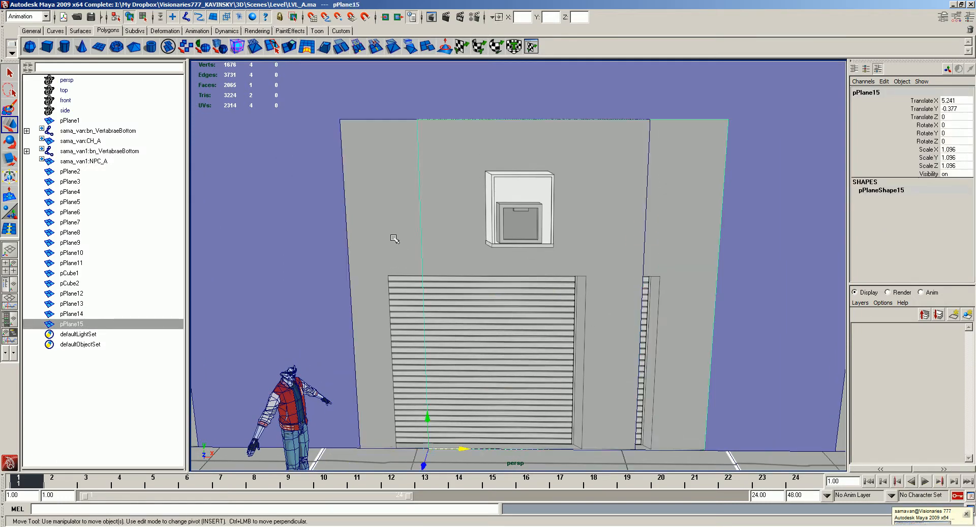
pyautogui.click(394, 237)
pyautogui.press('Delete')
# - Split the wall from its upper left corner along the air-conditioner's top and right edges to the wall's lower right corner
pyautogui.click(596, 220)
pyautogui.keyDown('alt'); pyautogui.moveTo(577, 213); pyautogui.dragTo(581, 217, button='right'); pyautogui.keyUp('alt')
pyautogui.keyDown('alt'); pyautogui.moveTo(582, 218); pyautogui.dragTo(612, 145); pyautogui.keyUp('alt')
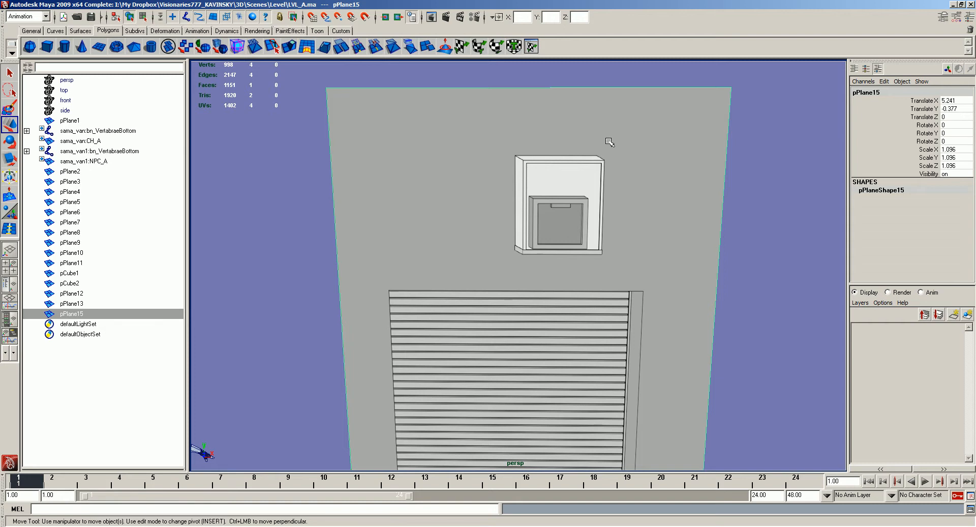
pyautogui.press('g')
pyautogui.click(327, 88)
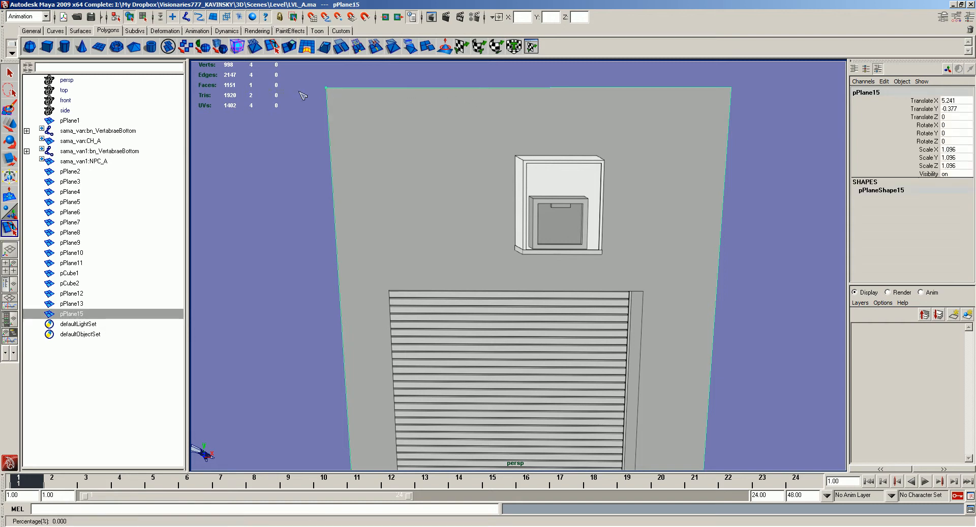
pyautogui.click(515, 156)
pyautogui.scroll(-5, 681, 344)
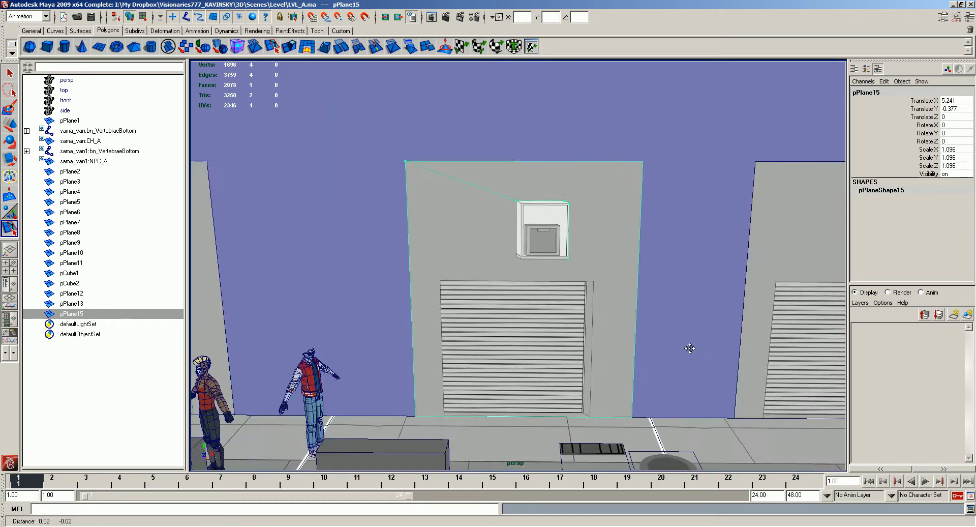
pyautogui.keyDown('alt'); pyautogui.moveTo(691, 379); pyautogui.dragTo(668, 321, button='middle'); pyautogui.keyUp('alt')
pyautogui.moveTo(615, 330); pyautogui.dragTo(614, 365)
pyautogui.press('w')
pyautogui.keyDown('alt'); pyautogui.moveTo(555, 200); pyautogui.dragTo(614, 270, button='right'); pyautogui.keyUp('alt')
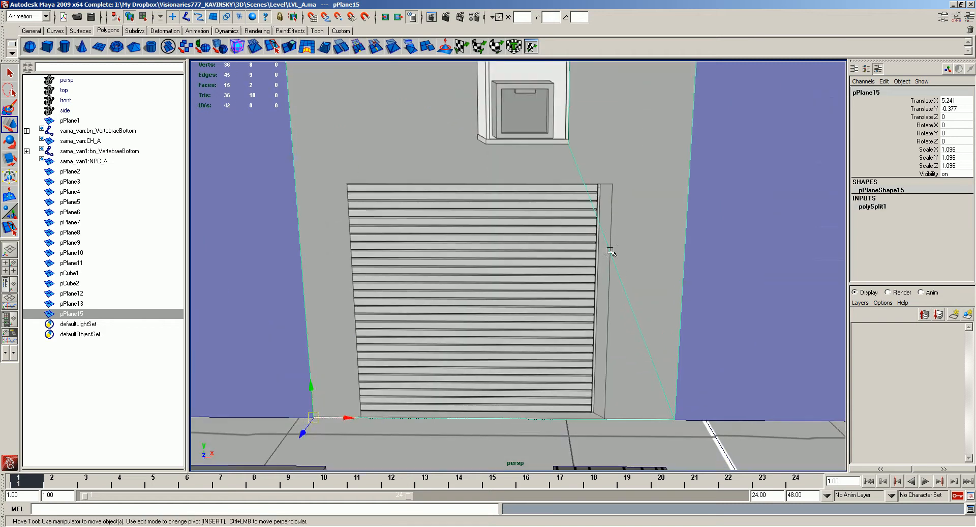
# - Split the wall along the air-conditioner's bottom and left edges to close its outline
pyautogui.press('y')
pyautogui.moveTo(575, 162); pyautogui.dragTo(539, 116)
pyautogui.moveTo(482, 141); pyautogui.dragTo(486, 143)
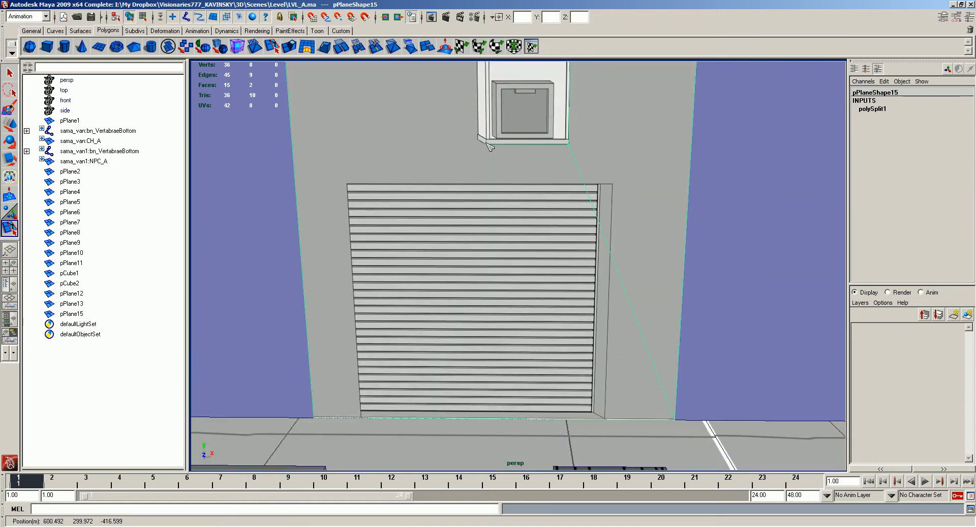
pyautogui.keyDown('alt'); pyautogui.moveTo(482, 141); pyautogui.dragTo(490, 211, button='middle'); pyautogui.keyUp('alt')
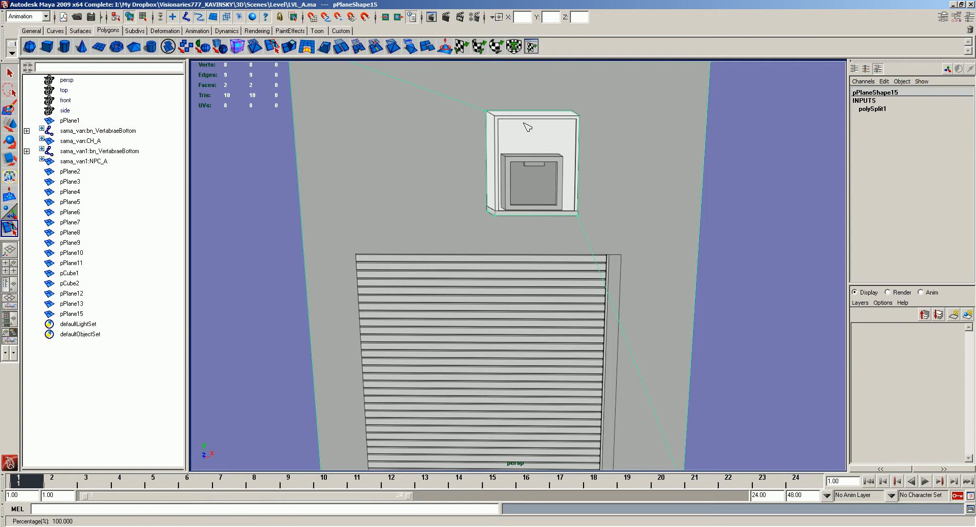
pyautogui.press('w')
# - Duplicate the air-conditioner face and pull the copy out in front of the wall
pyautogui.keyDown('alt'); pyautogui.moveTo(536, 238); pyautogui.dragTo(453, 204, button='right'); pyautogui.keyUp('alt')
pyautogui.keyDown('alt'); pyautogui.moveTo(453, 203); pyautogui.dragTo(443, 187); pyautogui.keyUp('alt')
pyautogui.keyDown('alt'); pyautogui.moveTo(442, 187); pyautogui.dragTo(527, 221, button='right'); pyautogui.keyUp('alt')
pyautogui.moveTo(537, 135)
pyautogui.keyDown('alt'); pyautogui.mouseDown()
pyautogui.moveTo(537, 170)
pyautogui.moveTo(544, 113)
pyautogui.moveTo(546, 129)
pyautogui.mouseUp(); pyautogui.keyUp('alt')
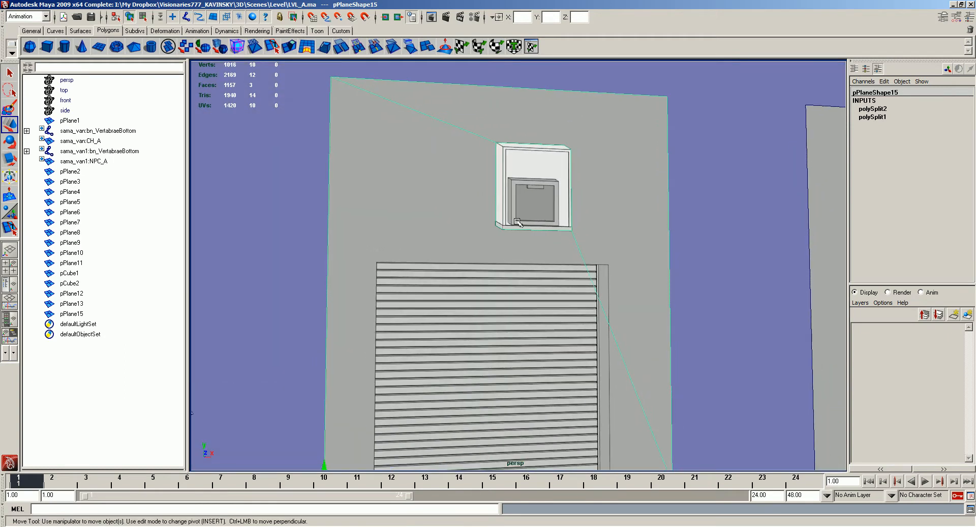
pyautogui.moveTo(548, 194); pyautogui.dragTo(548, 238, button='right')
pyautogui.click(536, 188)
pyautogui.keyDown('alt'); pyautogui.moveTo(522, 188); pyautogui.dragTo(656, 232); pyautogui.keyUp('alt')
pyautogui.hotkey('ctrl', 'd')
pyautogui.keyDown('alt'); pyautogui.moveTo(610, 269); pyautogui.dragTo(565, 298); pyautogui.keyUp('alt')
pyautogui.keyDown('alt'); pyautogui.moveTo(565, 297); pyautogui.dragTo(489, 216, button='middle'); pyautogui.keyUp('alt')
pyautogui.keyDown('alt'); pyautogui.moveTo(485, 214); pyautogui.dragTo(530, 212); pyautogui.keyUp('alt')
# - Delete the split edges around the air-conditioner on the wall surface
pyautogui.moveTo(487, 80); pyautogui.dragTo(476, 70)
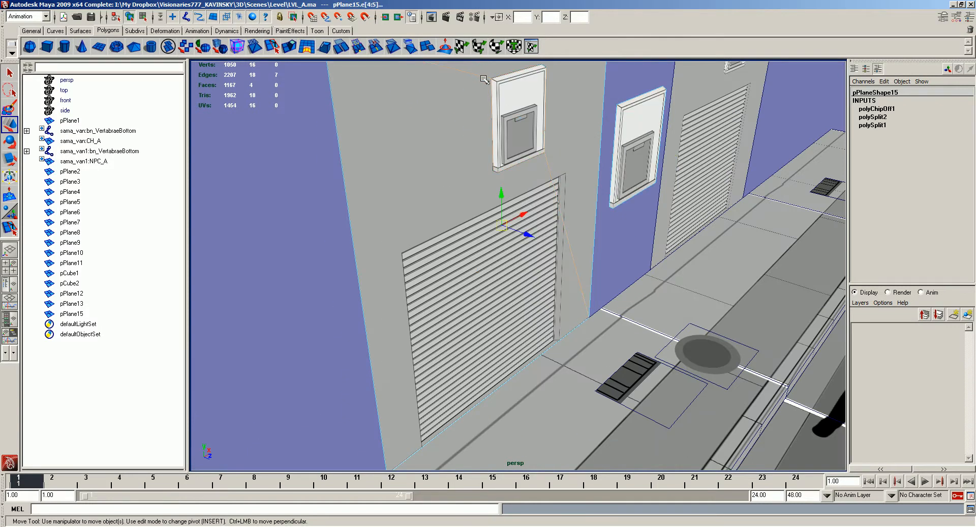
pyautogui.press('Delete')
pyautogui.keyDown('alt'); pyautogui.moveTo(542, 255); pyautogui.dragTo(516, 216); pyautogui.keyUp('alt')
pyautogui.keyDown('alt'); pyautogui.moveTo(516, 216); pyautogui.dragTo(534, 171, button='right'); pyautogui.keyUp('alt')
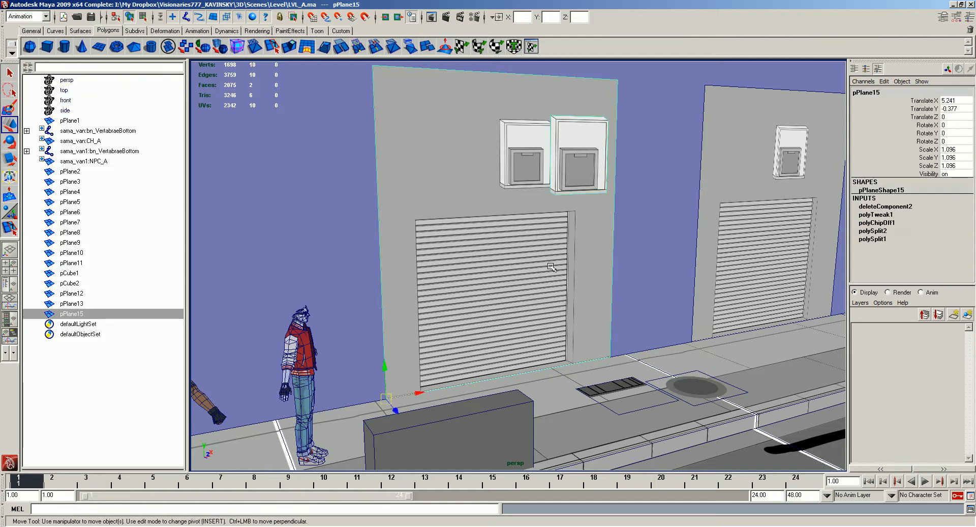
# - Try to split the wall's face along the garage opening's right and top edges
pyautogui.keyDown('alt'); pyautogui.moveTo(551, 262); pyautogui.dragTo(534, 270); pyautogui.keyUp('alt')
pyautogui.press('y')
pyautogui.click(584, 362)
pyautogui.moveTo(583, 220); pyautogui.dragTo(584, 208)
pyautogui.click(413, 219)
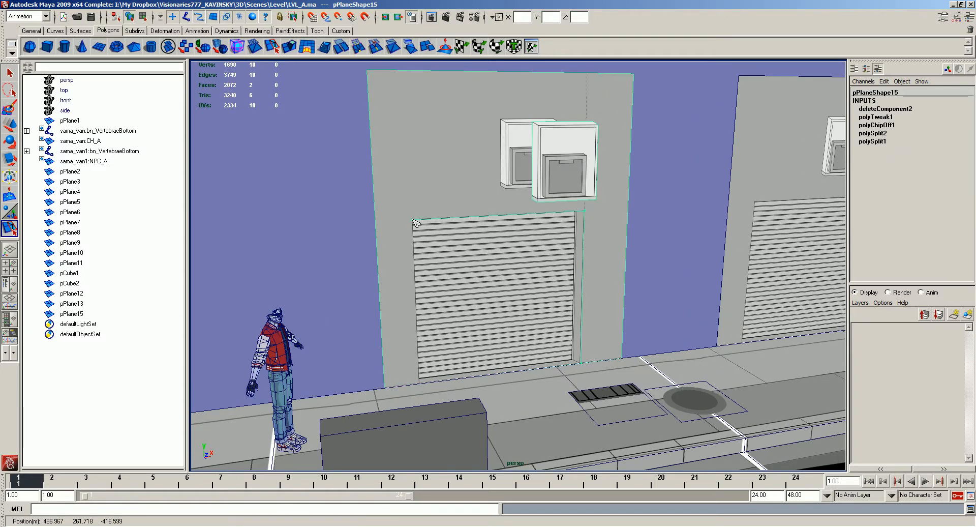
pyautogui.press('Return')
pyautogui.press('w')
# - Split the wall from the opening's lower left corner up its left edge to the wall's upper left corner
pyautogui.press('g')
pyautogui.click(421, 385)
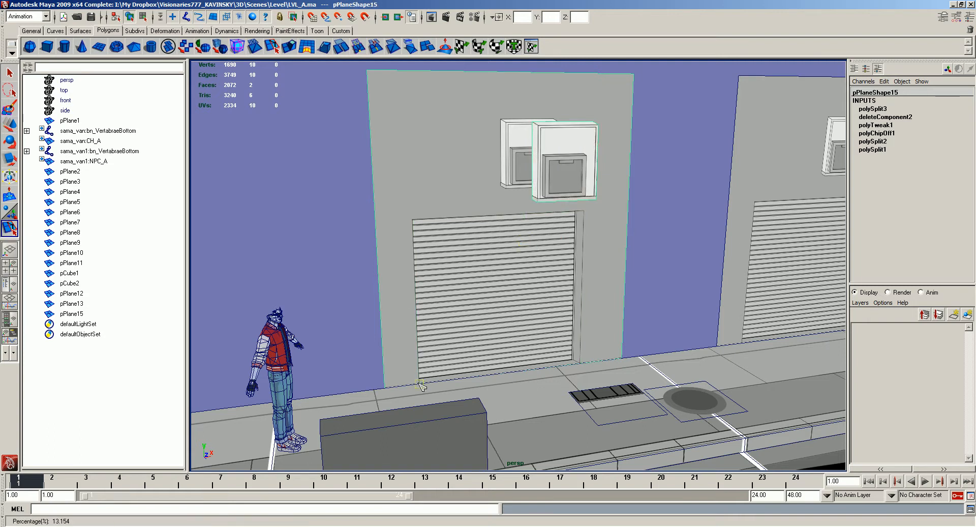
pyautogui.click(414, 221)
pyautogui.click(367, 76)
pyautogui.press('Return')
# - Split along the opening's top and right edges, and connect its upper right corner to the wall's upper right corner
pyautogui.click(585, 211)
pyautogui.click(584, 364)
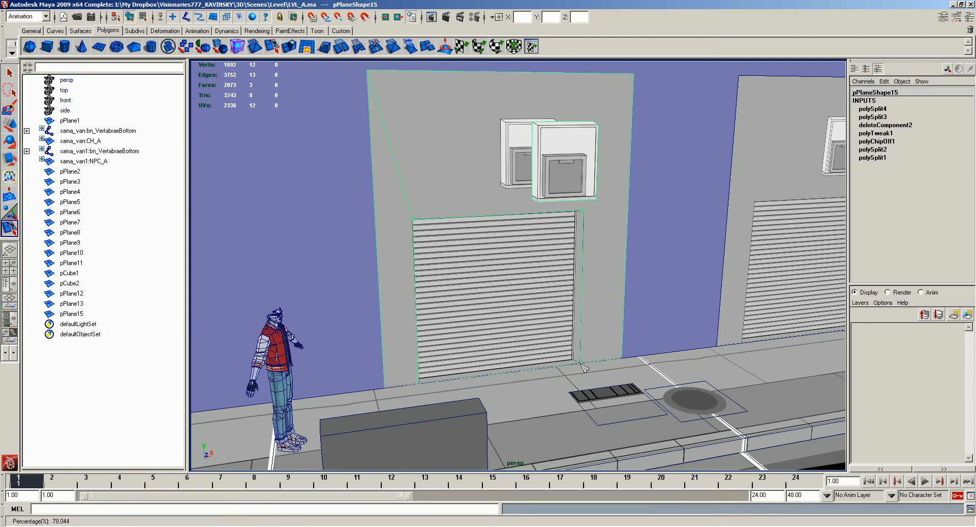
pyautogui.press('Return')
pyautogui.press('w')
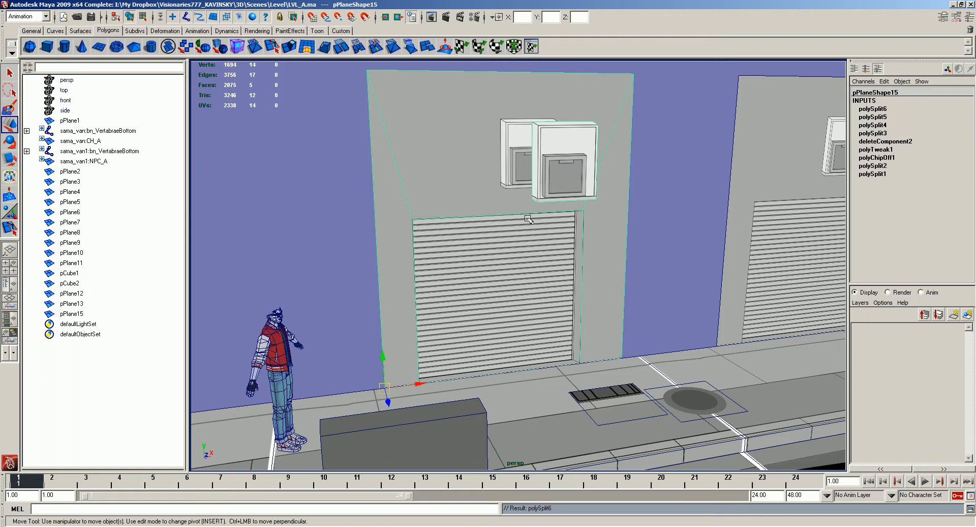
pyautogui.moveTo(554, 226); pyautogui.dragTo(556, 300, button='right')
pyautogui.moveTo(437, 251); pyautogui.dragTo(521, 313)
pyautogui.keyDown('alt'); pyautogui.moveTo(457, 269); pyautogui.dragTo(523, 304); pyautogui.keyUp('alt')
pyautogui.moveTo(540, 402); pyautogui.dragTo(489, 367)
pyautogui.keyDown('alt'); pyautogui.moveTo(492, 302); pyautogui.dragTo(429, 243); pyautogui.keyUp('alt')
pyautogui.hotkey('ctrl', 'z')
pyautogui.hotkey('ctrl', 'z')
pyautogui.hotkey('ctrl', 'z')
# - Split the opening's face along the shutter's right and bottom edges, separating the shutter from its side jamb and sill
pyautogui.press('y')
pyautogui.keyDown('alt'); pyautogui.moveTo(501, 242); pyautogui.dragTo(580, 232); pyautogui.keyUp('alt')
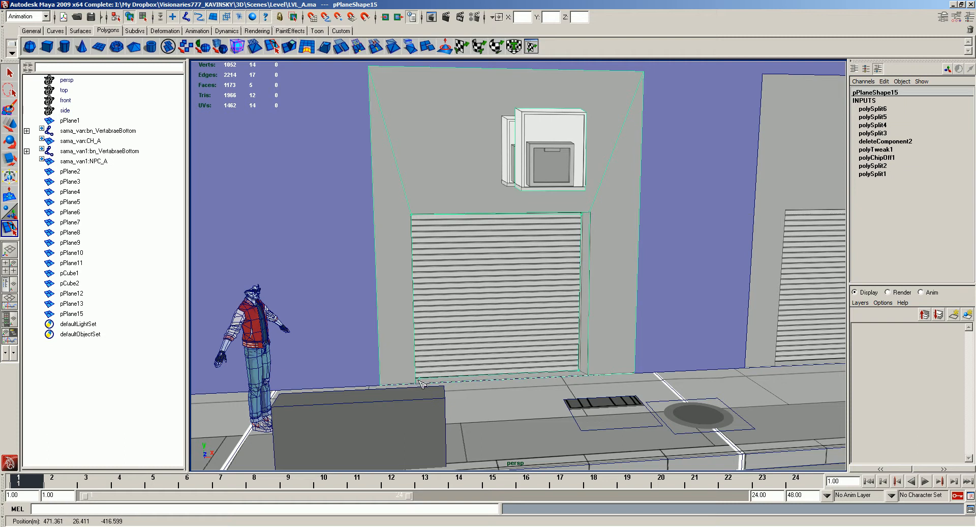
pyautogui.moveTo(564, 381); pyautogui.dragTo(594, 386)
pyautogui.press('w')
pyautogui.press('y')
pyautogui.moveTo(582, 221); pyautogui.dragTo(614, 211)
pyautogui.press('w')
pyautogui.press('y')
pyautogui.moveTo(418, 379); pyautogui.dragTo(422, 382)
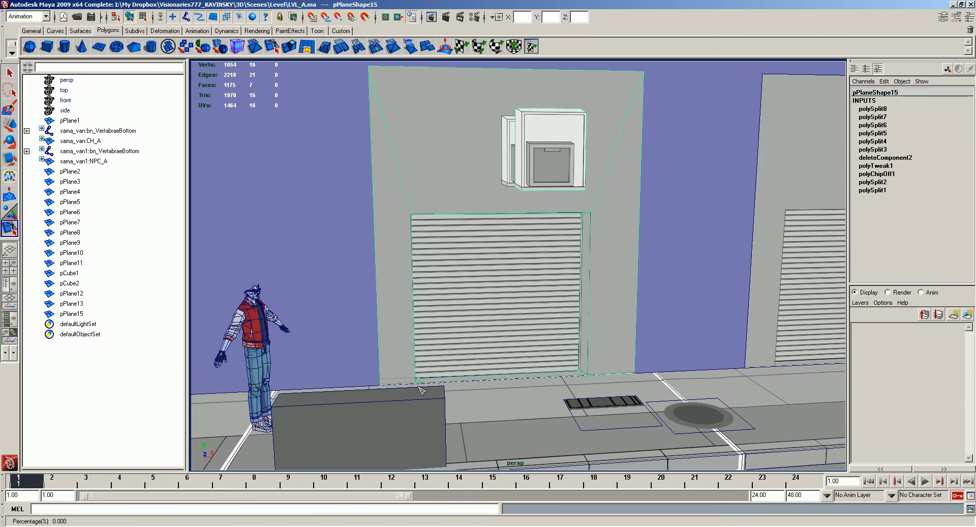
pyautogui.press('w')
# - Isolate the garage wall and push the shutter's inner right edge back into the opening
pyautogui.keyDown('alt'); pyautogui.moveTo(553, 311); pyautogui.dragTo(493, 326); pyautogui.keyUp('alt')
pyautogui.moveTo(533, 279)
pyautogui.keyDown('alt'); pyautogui.mouseDown()
pyautogui.moveTo(555, 290)
pyautogui.moveTo(525, 293)
pyautogui.mouseUp(); pyautogui.keyUp('alt')
pyautogui.moveTo(537, 336); pyautogui.dragTo(489, 336, button='right')
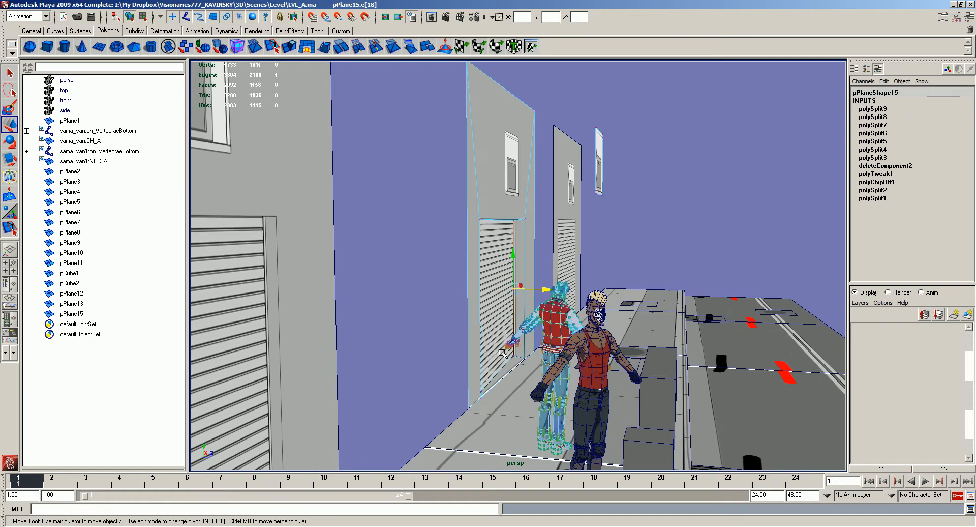
pyautogui.moveTo(502, 351); pyautogui.dragTo(534, 365)
pyautogui.click(491, 340)
pyautogui.moveTo(484, 354); pyautogui.dragTo(468, 311, button='right')
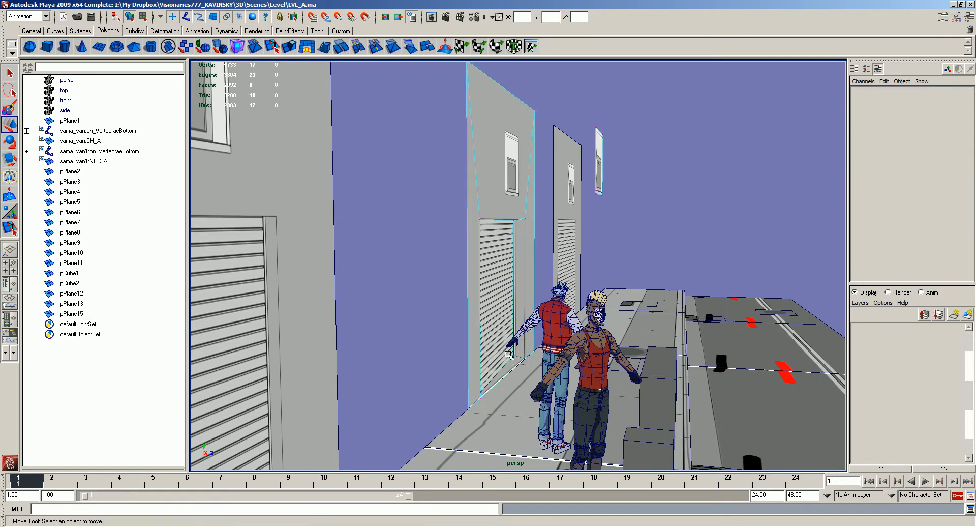
pyautogui.moveTo(497, 230); pyautogui.dragTo(531, 217, button='right')
pyautogui.hotkey('shift', 'i')
pyautogui.keyDown('alt'); pyautogui.moveTo(540, 280); pyautogui.dragTo(514, 278); pyautogui.keyUp('alt')
pyautogui.moveTo(513, 286); pyautogui.dragTo(460, 286, button='right')
# - Align the shutter's corner vertices with the neighbouring corners of the opening using vertex snapping
pyautogui.moveTo(518, 332); pyautogui.dragTo(552, 376)
pyautogui.click(456, 388)
pyautogui.moveTo(455, 356); pyautogui.dragTo(550, 346)
pyautogui.press('v')
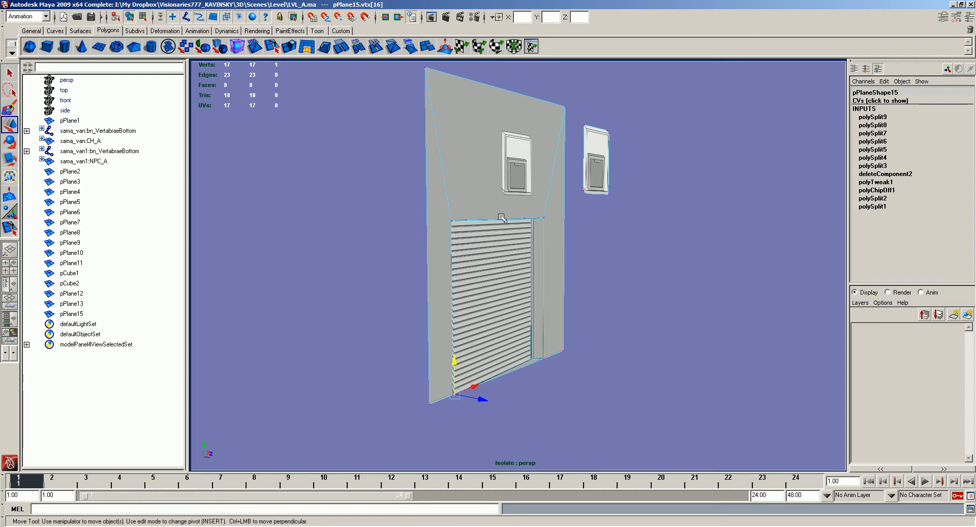
pyautogui.keyDown('alt'); pyautogui.moveTo(473, 213); pyautogui.dragTo(445, 207); pyautogui.keyUp('alt')
pyautogui.moveTo(550, 228); pyautogui.dragTo(519, 216)
pyautogui.keyDown('shift'); pyautogui.moveTo(432, 215); pyautogui.dragTo(432, 213); pyautogui.keyUp('shift')
pyautogui.press('v')
pyautogui.moveTo(493, 186); pyautogui.dragTo(561, 220)
# - Split the shutter's face vertically beside its left edge, from the bottom of the opening to the top
pyautogui.moveTo(500, 299)
pyautogui.keyDown('alt'); pyautogui.mouseDown()
pyautogui.moveTo(491, 339)
pyautogui.moveTo(498, 331)
pyautogui.mouseUp(); pyautogui.keyUp('alt')
pyautogui.press('F8')
pyautogui.moveTo(498, 332); pyautogui.dragTo(464, 250, button='right')
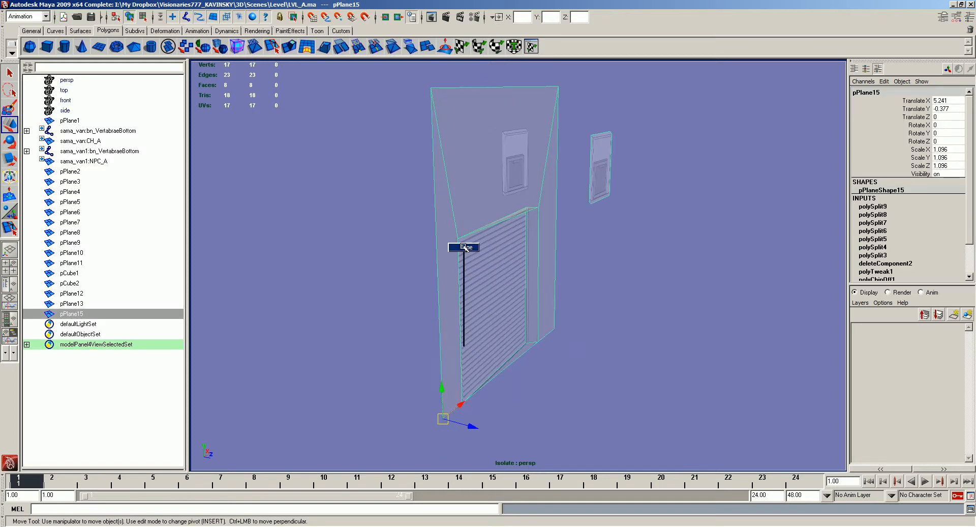
pyautogui.keyDown('alt'); pyautogui.moveTo(361, 252); pyautogui.dragTo(400, 251); pyautogui.keyUp('alt')
pyautogui.keyDown('alt'); pyautogui.moveTo(403, 251); pyautogui.dragTo(451, 286, button='right'); pyautogui.keyUp('alt')
pyautogui.keyDown('alt'); pyautogui.moveTo(451, 286); pyautogui.dragTo(473, 254, button='middle'); pyautogui.keyUp('alt')
pyautogui.keyDown('alt'); pyautogui.moveTo(461, 308); pyautogui.dragTo(508, 313); pyautogui.keyUp('alt')
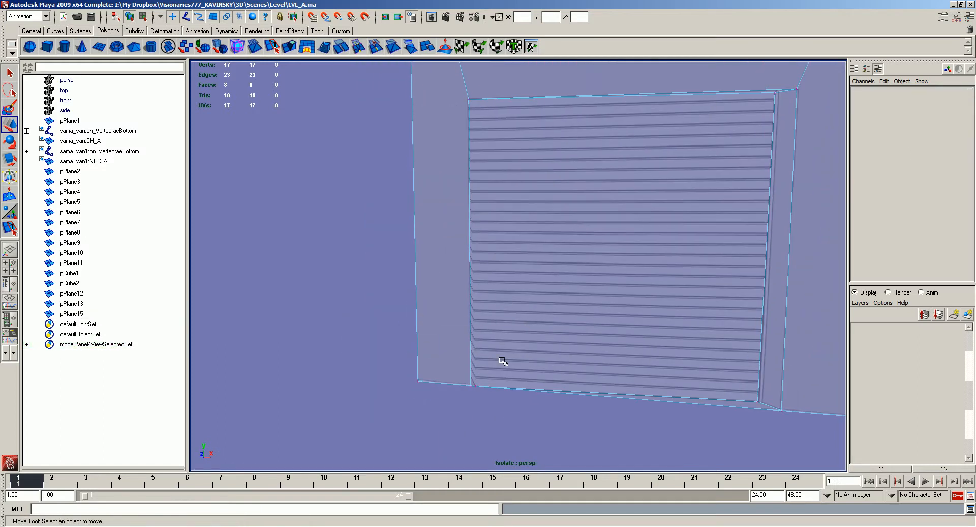
pyautogui.press('y')
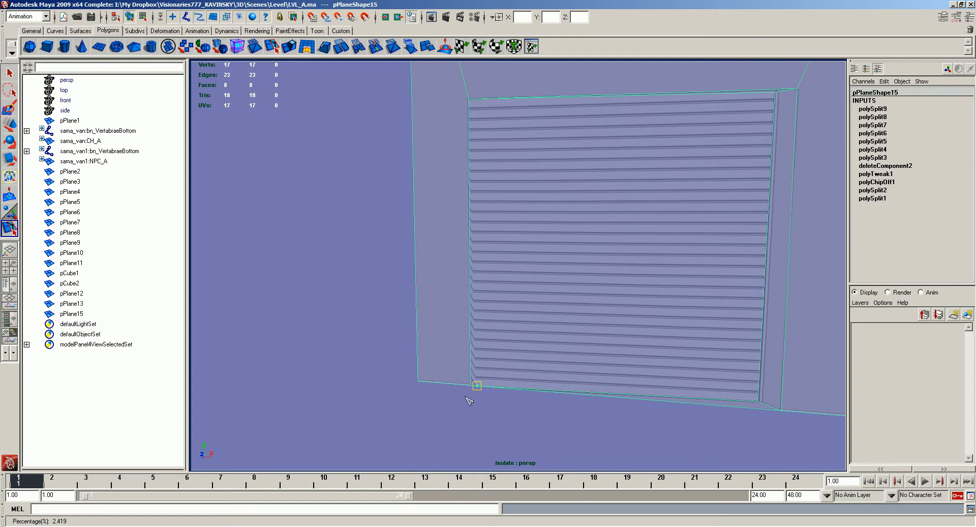
pyautogui.keyDown('alt'); pyautogui.moveTo(467, 399); pyautogui.dragTo(502, 222, button='right'); pyautogui.keyUp('alt')
pyautogui.hotkey('ctrl', 'z')
pyautogui.keyDown('alt'); pyautogui.moveTo(530, 307); pyautogui.dragTo(500, 153); pyautogui.keyUp('alt')
pyautogui.keyDown('alt'); pyautogui.moveTo(481, 113); pyautogui.dragTo(482, 135); pyautogui.keyUp('alt')
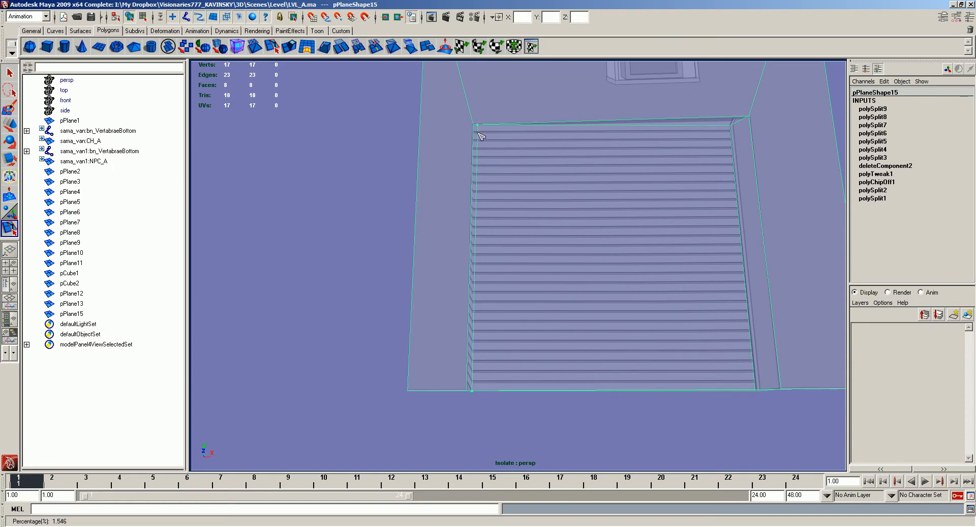
# - Push the shutter's new left edge back into the opening to form the left side jamb
pyautogui.press('w')
pyautogui.moveTo(479, 258); pyautogui.dragTo(476, 220, button='right')
pyautogui.click(476, 221)
pyautogui.keyDown('alt'); pyautogui.moveTo(477, 223); pyautogui.dragTo(494, 270); pyautogui.keyUp('alt')
pyautogui.moveTo(606, 306); pyautogui.dragTo(619, 281, button='middle')
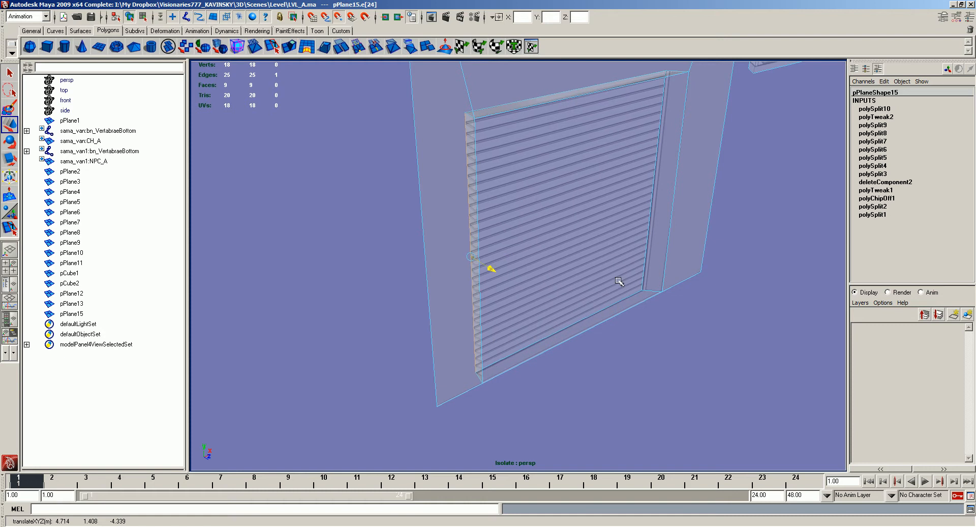
# - Examine the recessed shutter and its side jambs from several angles in shaded display
pyautogui.keyDown('alt'); pyautogui.moveTo(673, 233); pyautogui.dragTo(659, 213); pyautogui.keyUp('alt')
pyautogui.click(662, 211)
pyautogui.click(688, 201)
pyautogui.moveTo(671, 291); pyautogui.dragTo(678, 289, button='middle')
pyautogui.keyDown('alt'); pyautogui.moveTo(677, 288); pyautogui.dragTo(753, 256); pyautogui.keyUp('alt')
pyautogui.click(630, 184)
pyautogui.keyDown('alt'); pyautogui.moveTo(630, 185); pyautogui.dragTo(741, 224); pyautogui.keyUp('alt')
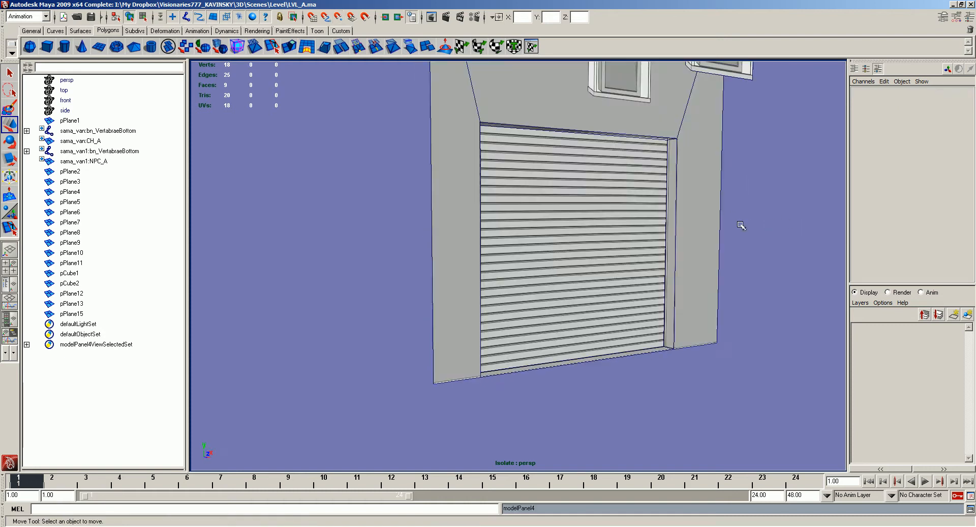
pyautogui.keyDown('alt'); pyautogui.moveTo(741, 224); pyautogui.dragTo(737, 272, button='middle'); pyautogui.keyUp('alt')
pyautogui.moveTo(728, 258)
pyautogui.keyDown('alt'); pyautogui.mouseDown()
pyautogui.moveTo(697, 244)
pyautogui.moveTo(702, 284)
pyautogui.mouseUp(); pyautogui.keyUp('alt')
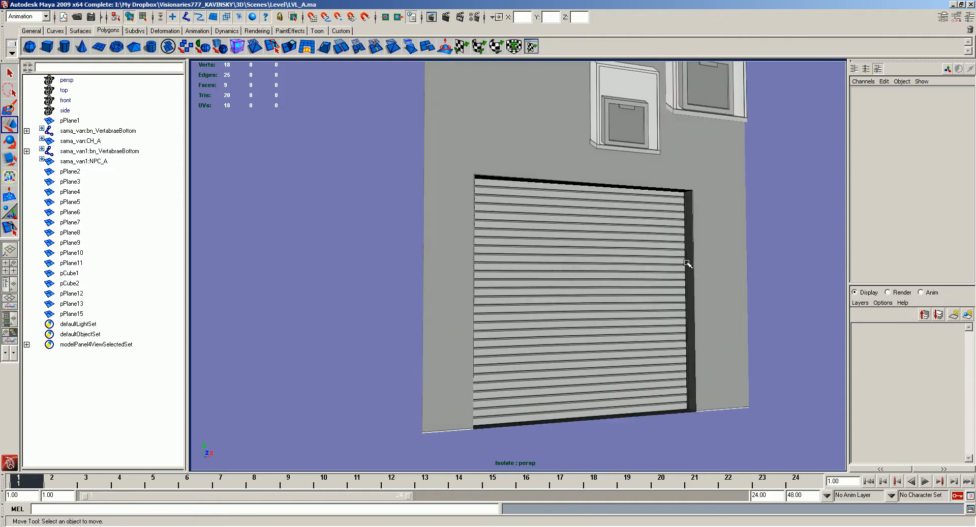
# - Try softening all edges of the isolated garage wall
pyautogui.click(687, 268)
pyautogui.press('space')
pyautogui.click(690, 308)
pyautogui.click(712, 395)
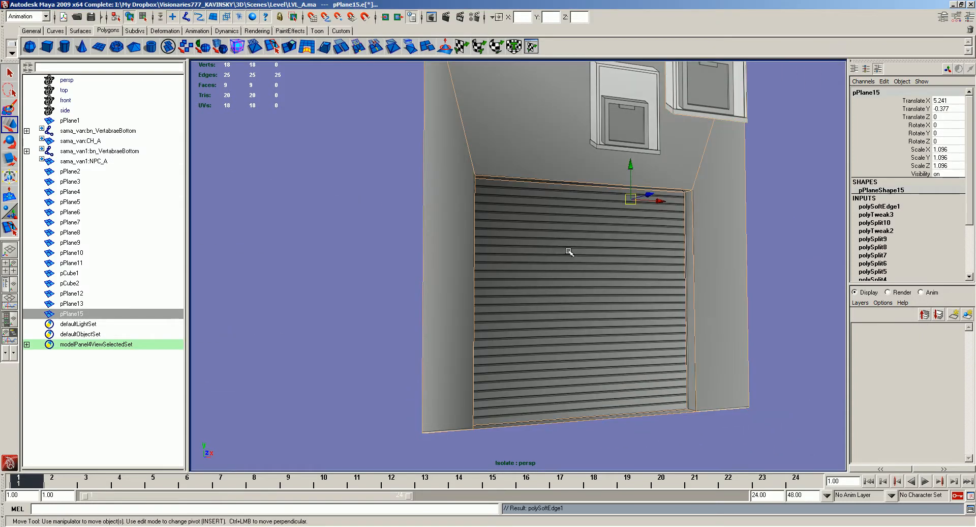
# - Apply Harden Edge to the whole garage wall so its recess shades with crisp corners
pyautogui.click(677, 220)
pyautogui.click(656, 225)
pyautogui.press('space')
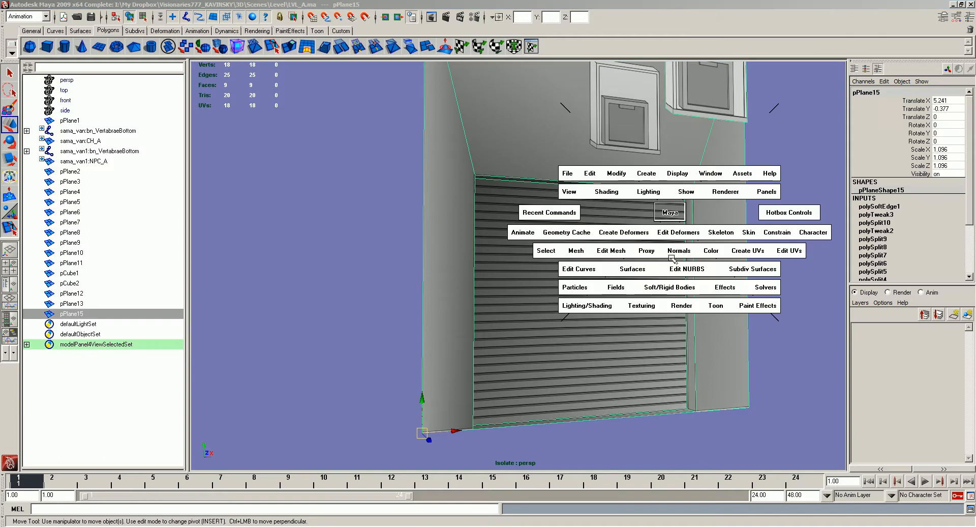
pyautogui.click(679, 250)
pyautogui.click(702, 346)
pyautogui.click(767, 257)
# - End the garage wall's isolation to show the whole street scene, and restore the default viewport lighting
pyautogui.keyDown('alt'); pyautogui.moveTo(767, 257); pyautogui.dragTo(632, 331); pyautogui.keyUp('alt')
pyautogui.hotkey('alt', '5')
pyautogui.keyDown('alt'); pyautogui.moveTo(632, 331); pyautogui.dragTo(591, 211, button='right'); pyautogui.keyUp('alt')
pyautogui.keyDown('alt'); pyautogui.moveTo(591, 211); pyautogui.dragTo(597, 238); pyautogui.keyUp('alt')
pyautogui.hotkey('shift', 'i')
pyautogui.keyDown('alt'); pyautogui.moveTo(598, 238); pyautogui.dragTo(609, 278, button='right'); pyautogui.keyUp('alt')
pyautogui.keyDown('alt'); pyautogui.moveTo(608, 279); pyautogui.dragTo(621, 283); pyautogui.keyUp('alt')
pyautogui.click(403, 219)
pyautogui.keyDown('alt'); pyautogui.moveTo(403, 219); pyautogui.dragTo(520, 201); pyautogui.keyUp('alt')
pyautogui.click(539, 163)
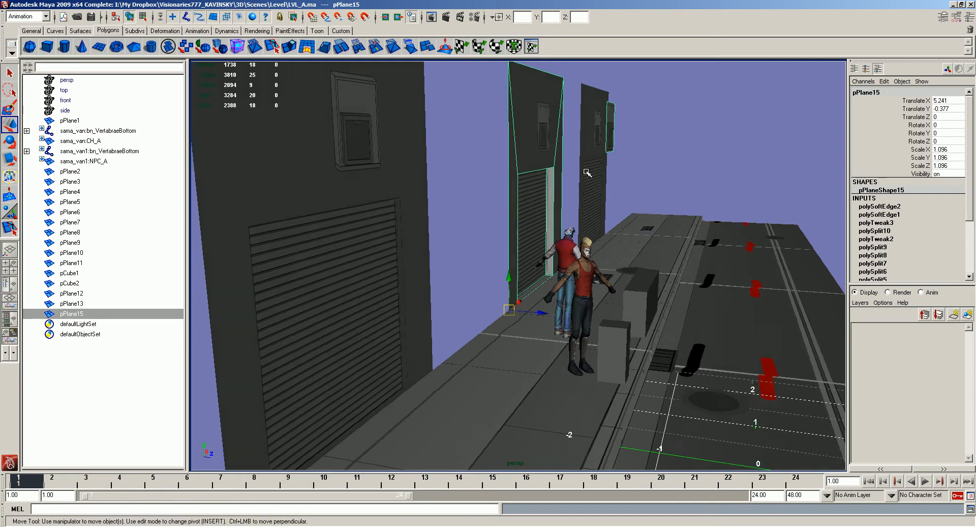
pyautogui.hotkey('alt', '7')
# - Examine the repeated street tiles, props and garage walls across the whole scene
pyautogui.keyDown('alt'); pyautogui.moveTo(591, 174); pyautogui.dragTo(544, 213); pyautogui.keyUp('alt')
pyautogui.keyDown('alt'); pyautogui.moveTo(544, 214); pyautogui.dragTo(544, 184, button='right'); pyautogui.keyUp('alt')
pyautogui.keyDown('alt'); pyautogui.moveTo(544, 184); pyautogui.dragTo(612, 178); pyautogui.keyUp('alt')
pyautogui.keyDown('alt'); pyautogui.moveTo(613, 178); pyautogui.dragTo(646, 255, button='right'); pyautogui.keyUp('alt')
pyautogui.keyDown('alt'); pyautogui.moveTo(646, 254); pyautogui.dragTo(604, 325); pyautogui.keyUp('alt')
pyautogui.keyDown('alt'); pyautogui.moveTo(605, 326); pyautogui.dragTo(550, 277, button='middle'); pyautogui.keyUp('alt')
pyautogui.click(553, 277)
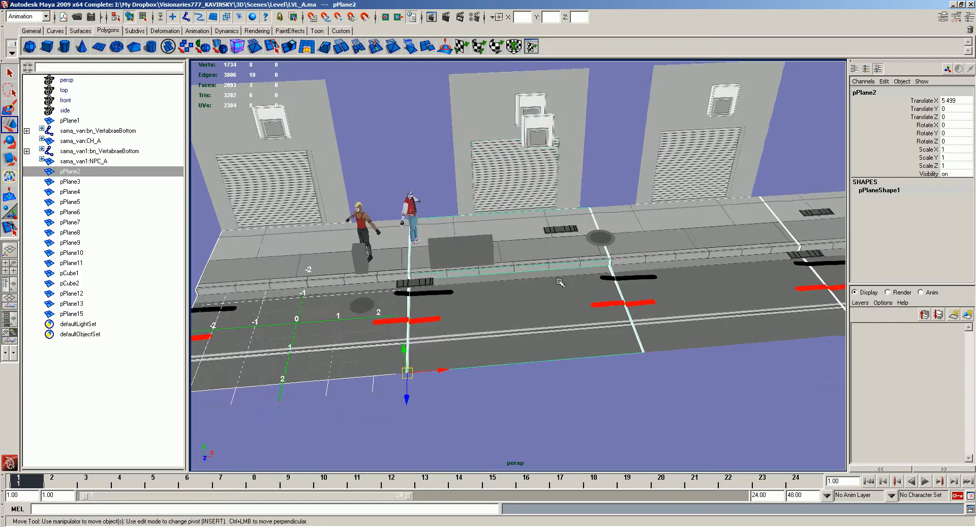
pyautogui.keyDown('alt'); pyautogui.moveTo(553, 278); pyautogui.dragTo(538, 287); pyautogui.keyUp('alt')
pyautogui.click(370, 269)
pyautogui.keyDown('shift'); pyautogui.click(458, 272); pyautogui.keyUp('shift')
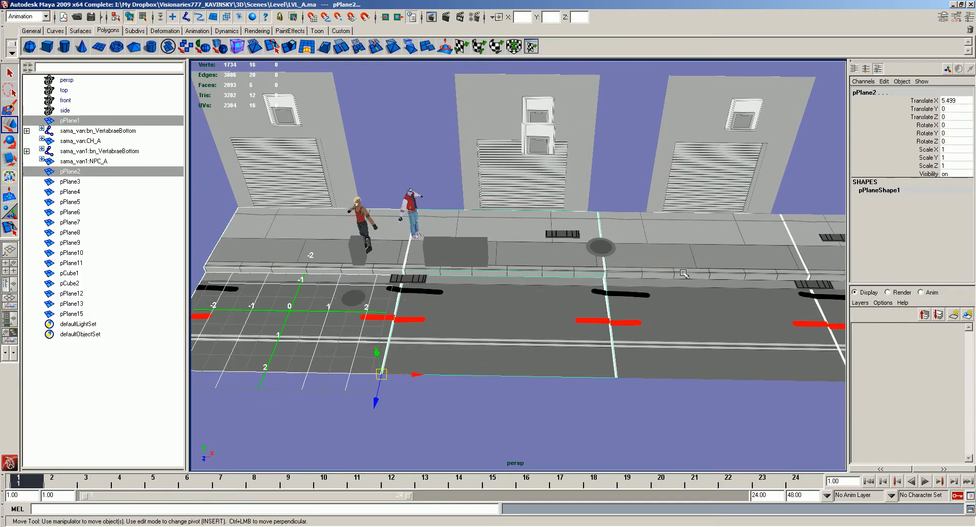
pyautogui.keyDown('shift'); pyautogui.click(684, 271); pyautogui.keyUp('shift')
pyautogui.keyDown('alt'); pyautogui.moveTo(801, 262); pyautogui.dragTo(726, 267, button='middle'); pyautogui.keyUp('alt')
pyautogui.keyDown('shift'); pyautogui.click(725, 267); pyautogui.keyUp('shift')
pyautogui.keyDown('alt'); pyautogui.moveTo(493, 277); pyautogui.dragTo(618, 292, button='middle'); pyautogui.keyUp('alt')
pyautogui.keyDown('alt'); pyautogui.moveTo(472, 286); pyautogui.dragTo(588, 244); pyautogui.keyUp('alt')
pyautogui.click(780, 183)
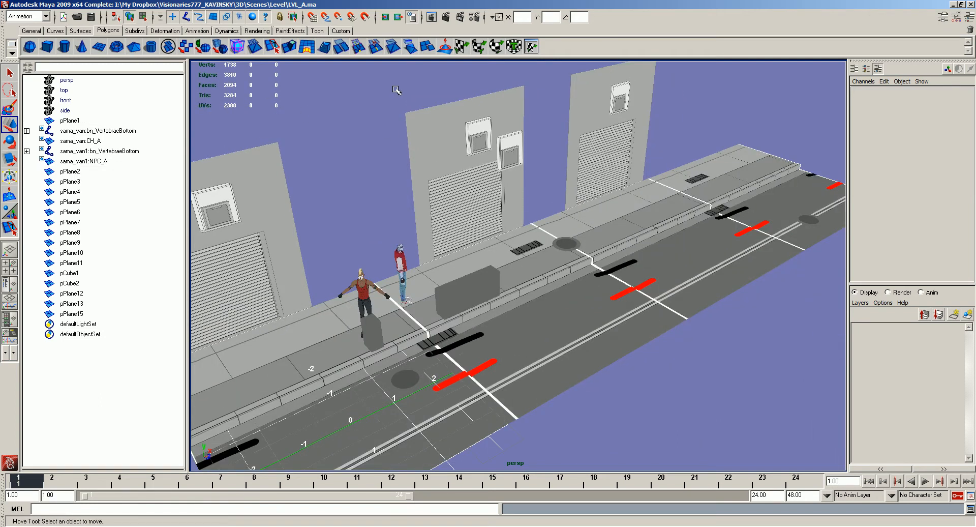
pyautogui.keyDown('alt'); pyautogui.moveTo(539, 263); pyautogui.dragTo(407, 196); pyautogui.keyUp('alt')
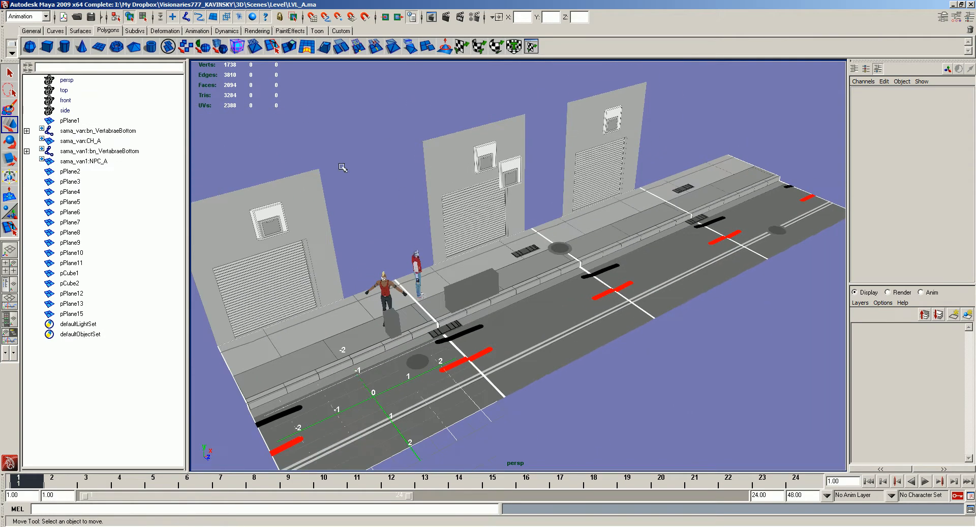
# - Create an ambient light and raise it above the street to a Translate Y of about 8.68
pyautogui.press('space')
pyautogui.click(307, 124)
pyautogui.click(313, 125)
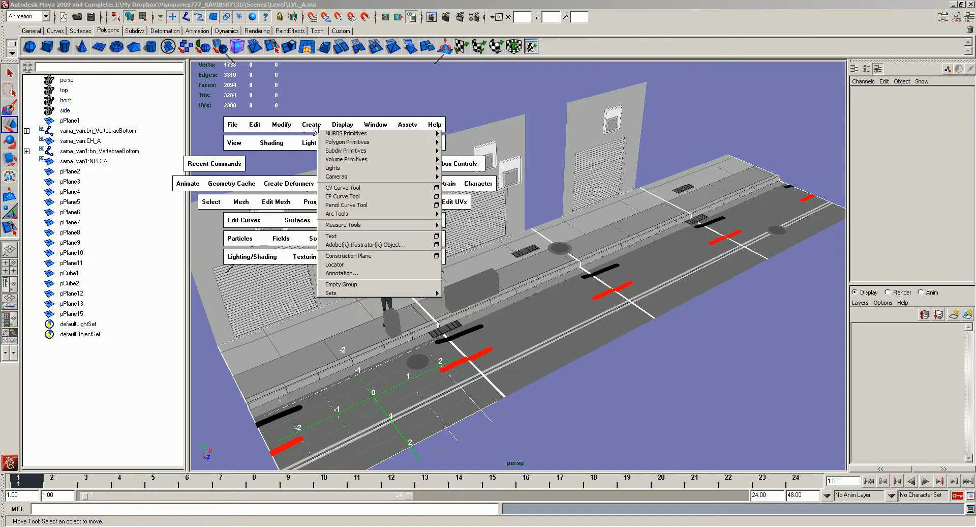
pyautogui.moveTo(384, 168)
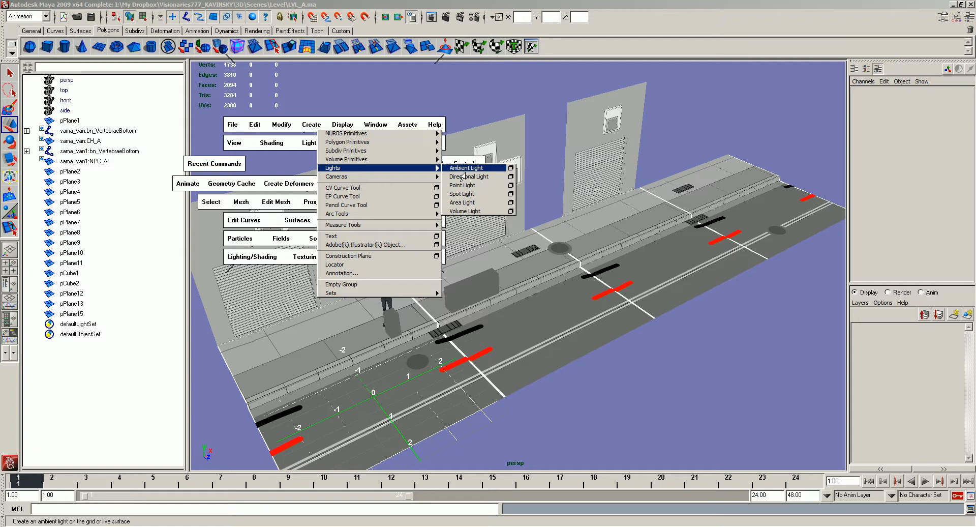
pyautogui.click(463, 173)
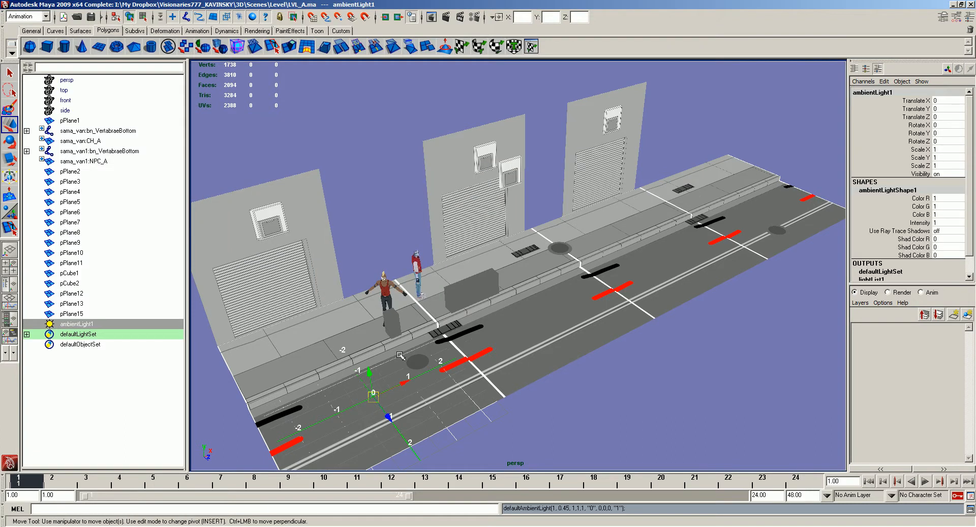
pyautogui.click(390, 166)
pyautogui.press('space')
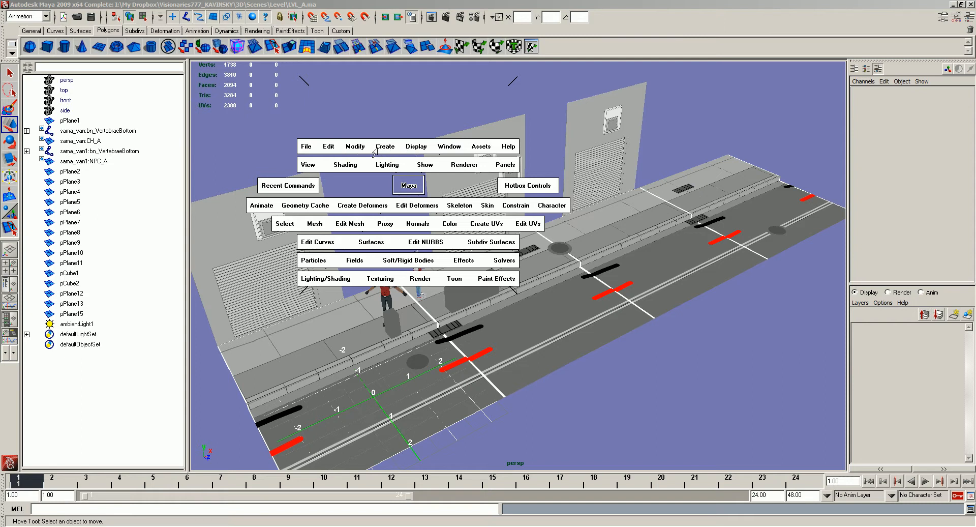
pyautogui.click(377, 148)
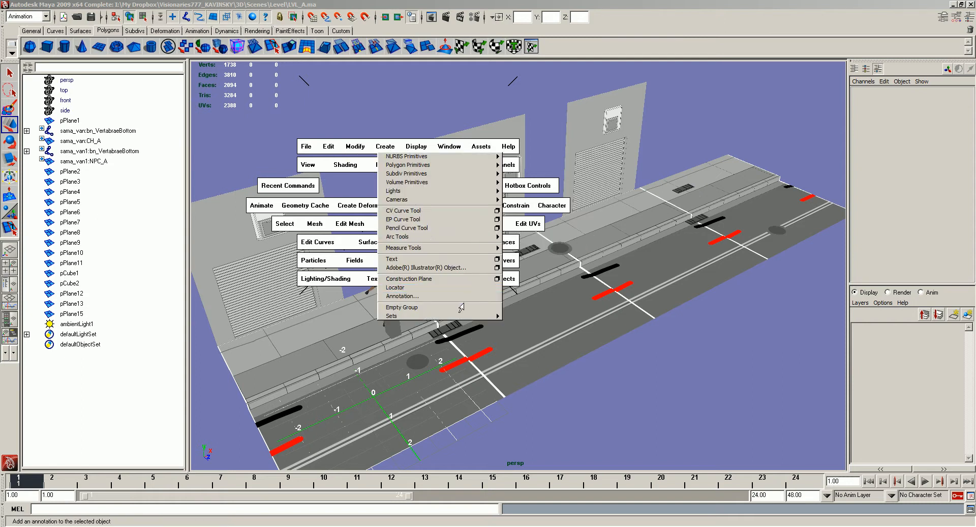
pyautogui.moveTo(473, 191)
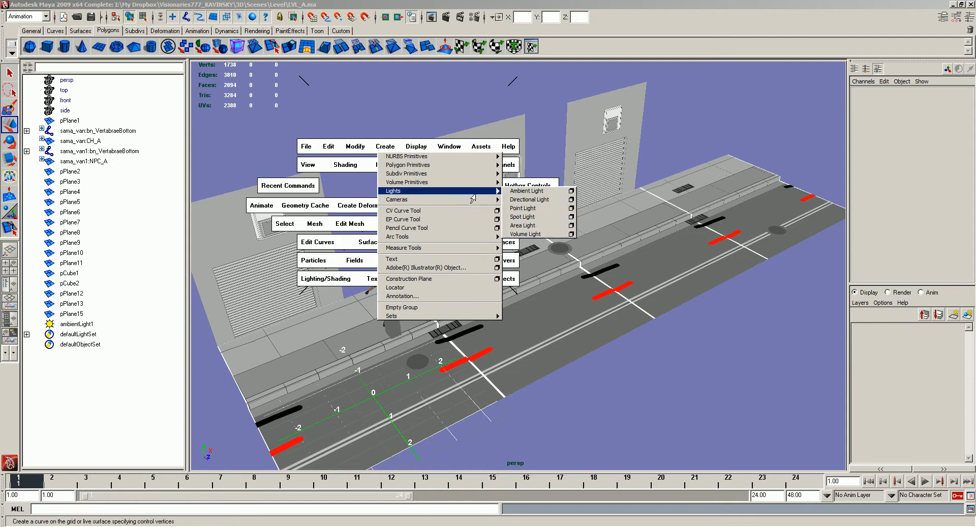
pyautogui.click(529, 226)
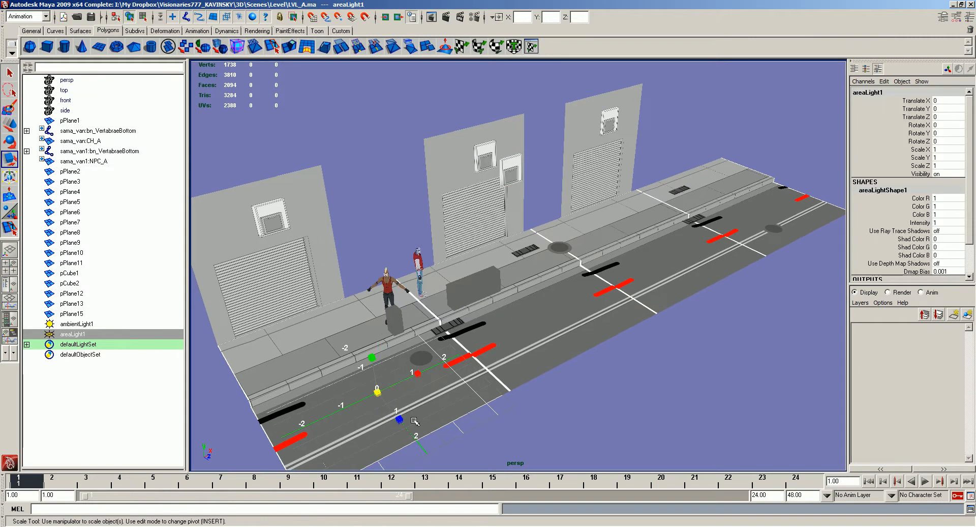
pyautogui.press('Delete')
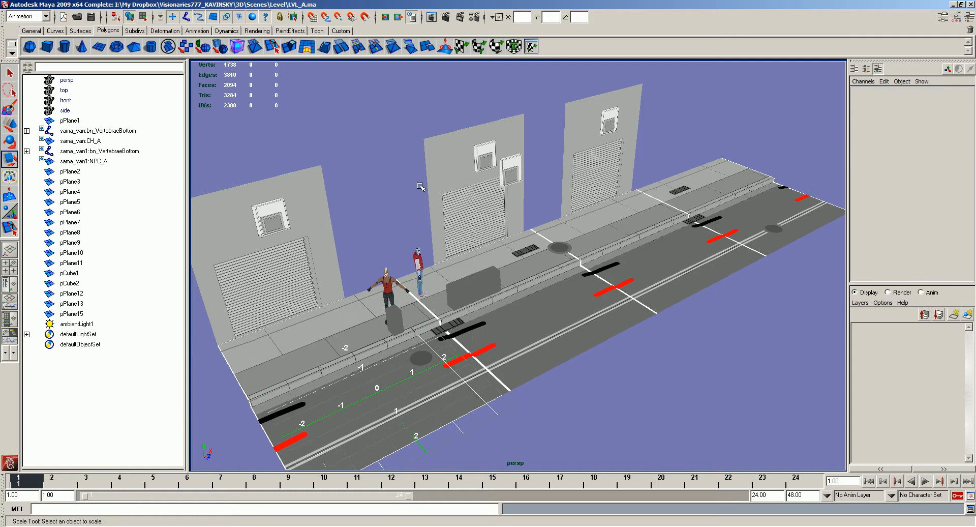
# - Create a volume light and scale it up uniformly to about 517
pyautogui.press('space')
pyautogui.click(402, 146)
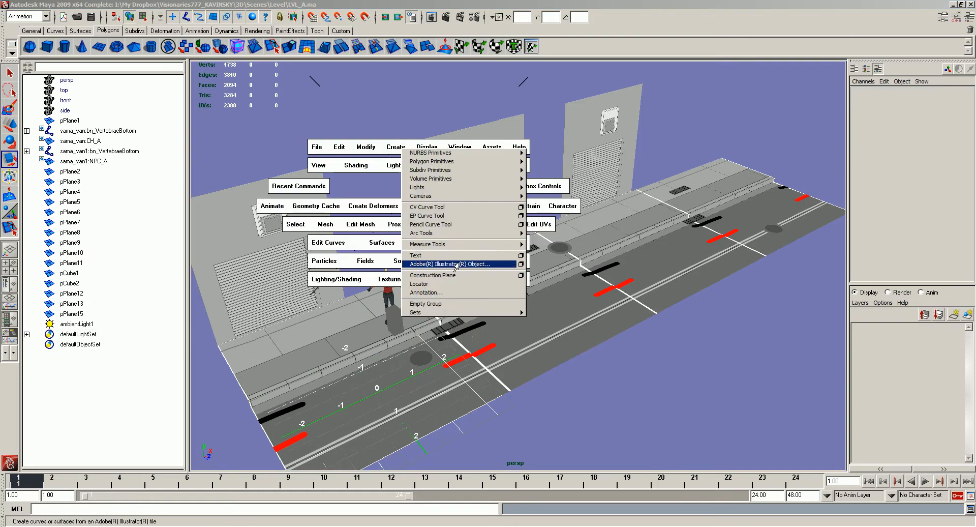
pyautogui.moveTo(511, 188)
pyautogui.click(553, 230)
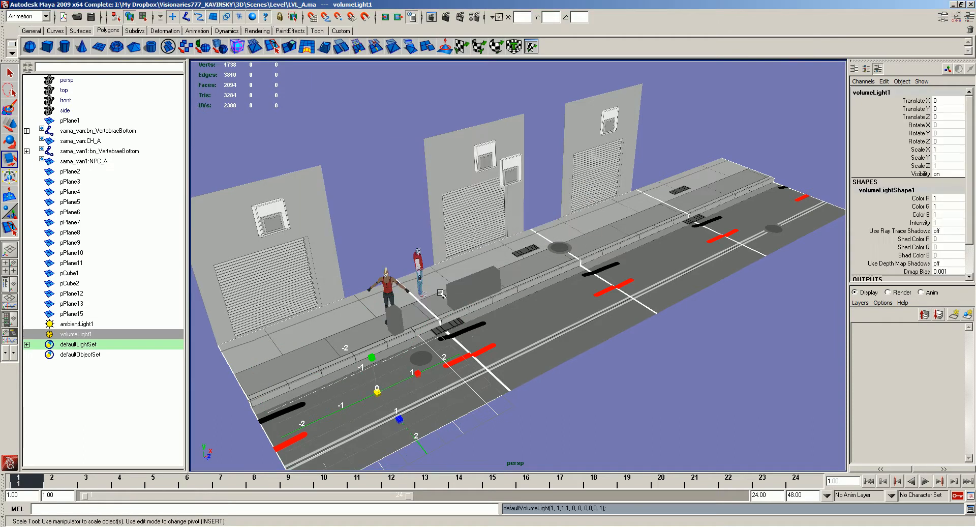
pyautogui.moveTo(512, 385); pyautogui.dragTo(605, 359)
# - Move the volume light above the characters, to about X 1.33 and Y 4.1
pyautogui.press('w')
pyautogui.moveTo(407, 379); pyautogui.dragTo(453, 358)
pyautogui.moveTo(440, 390); pyautogui.dragTo(406, 205)
pyautogui.hotkey('ctrl', 'z')
pyautogui.keyDown('alt'); pyautogui.moveTo(432, 249); pyautogui.dragTo(415, 230); pyautogui.keyUp('alt')
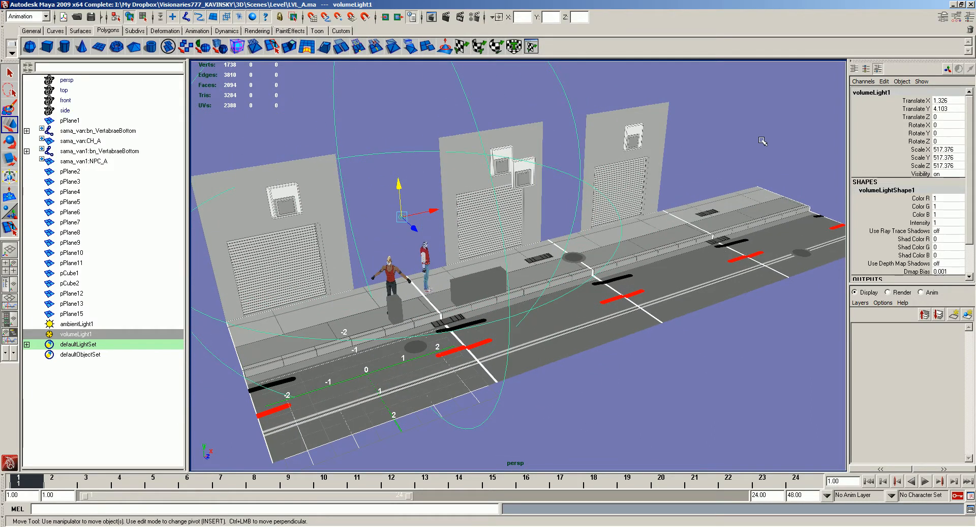
# - Examine the individual garage walls and street pieces around the volume light's range
pyautogui.keyDown('alt'); pyautogui.moveTo(690, 148); pyautogui.dragTo(682, 148); pyautogui.keyUp('alt')
pyautogui.click(645, 161)
pyautogui.click(534, 152)
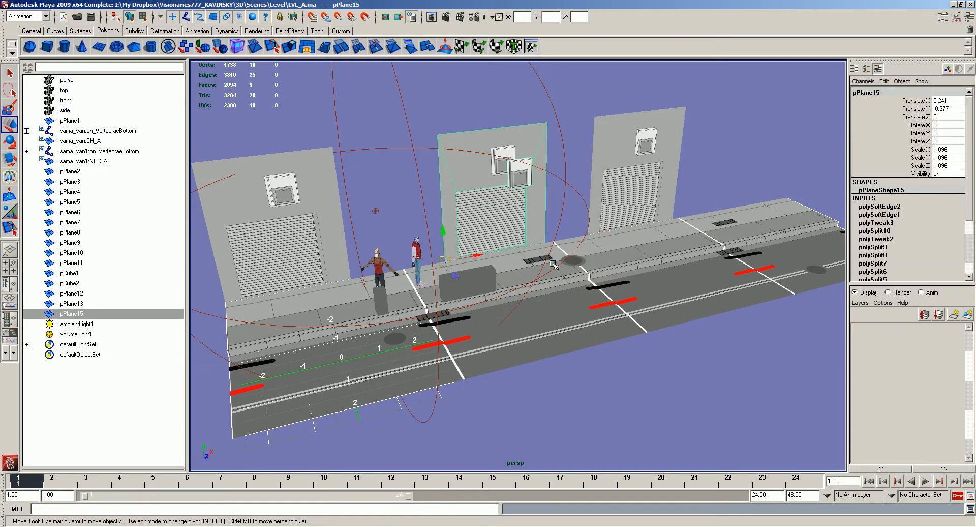
pyautogui.click(519, 292)
pyautogui.click(621, 293)
pyautogui.click(738, 221)
pyautogui.click(684, 201)
pyautogui.click(669, 199)
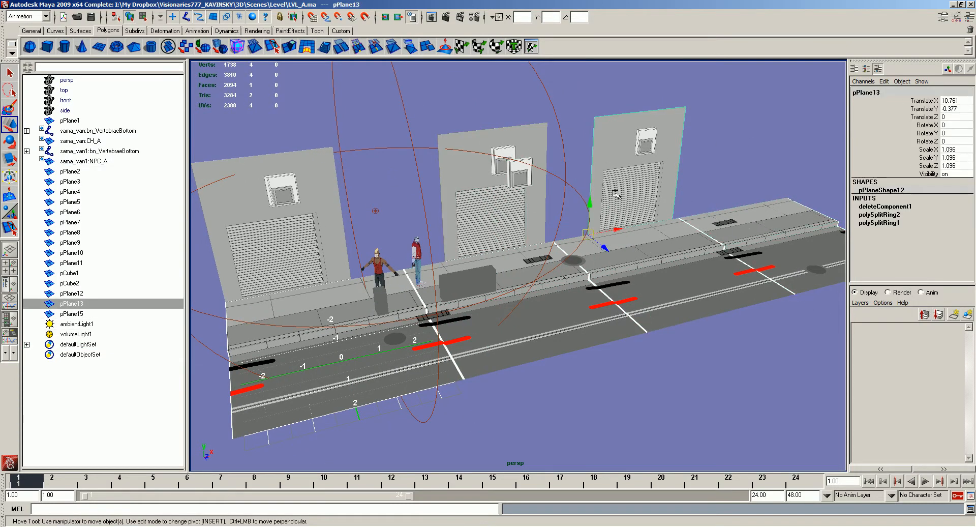
# - Raise the volume light to about Y 4.46 and place a duplicate near the far garage wall, at about X 10.9
pyautogui.keyDown('alt'); pyautogui.moveTo(559, 200); pyautogui.dragTo(679, 202, button='middle'); pyautogui.keyUp('alt')
pyautogui.click(548, 149)
pyautogui.moveTo(533, 182); pyautogui.dragTo(532, 126)
pyautogui.keyDown('alt'); pyautogui.moveTo(532, 127); pyautogui.dragTo(803, 178); pyautogui.keyUp('alt')
pyautogui.hotkey('ctrl', 'd')
pyautogui.keyDown('alt'); pyautogui.moveTo(803, 178); pyautogui.dragTo(736, 181, button='middle'); pyautogui.keyUp('alt')
pyautogui.moveTo(736, 180); pyautogui.dragTo(789, 176)
# - Set the duplicated volume light's colour to pale yellow, with hue 54.76, saturation 0.513 and value 1
pyautogui.press('space')
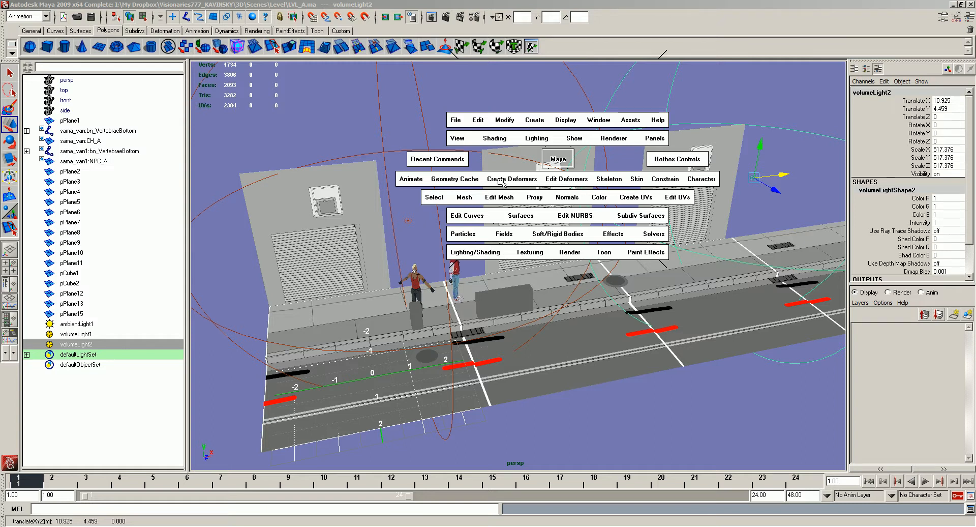
pyautogui.hotkey('ctrl', 'a')
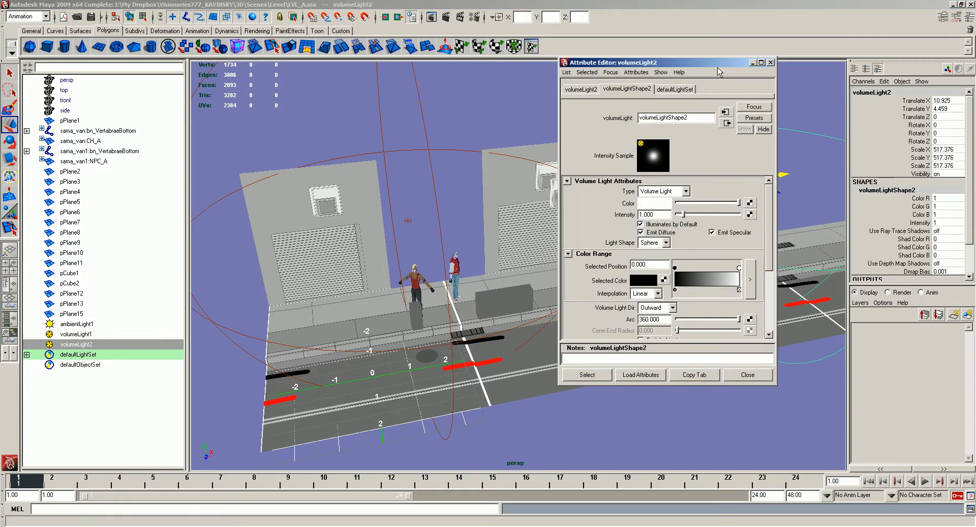
pyautogui.click(653, 201)
pyautogui.click(318, 242)
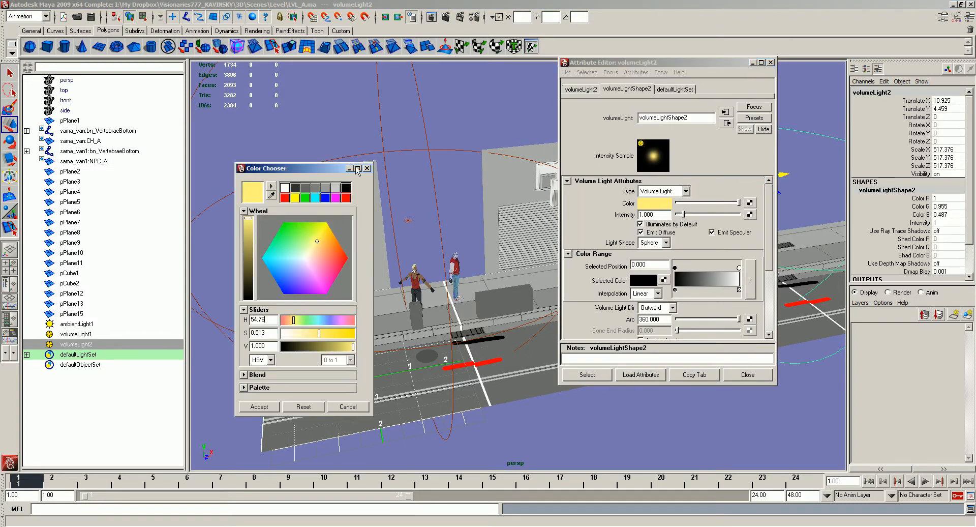
pyautogui.click(368, 168)
# - Set the original volume light's colour to light blue, with hue 184.36, saturation 0.590 and value 1
pyautogui.click(408, 221)
pyautogui.click(646, 204)
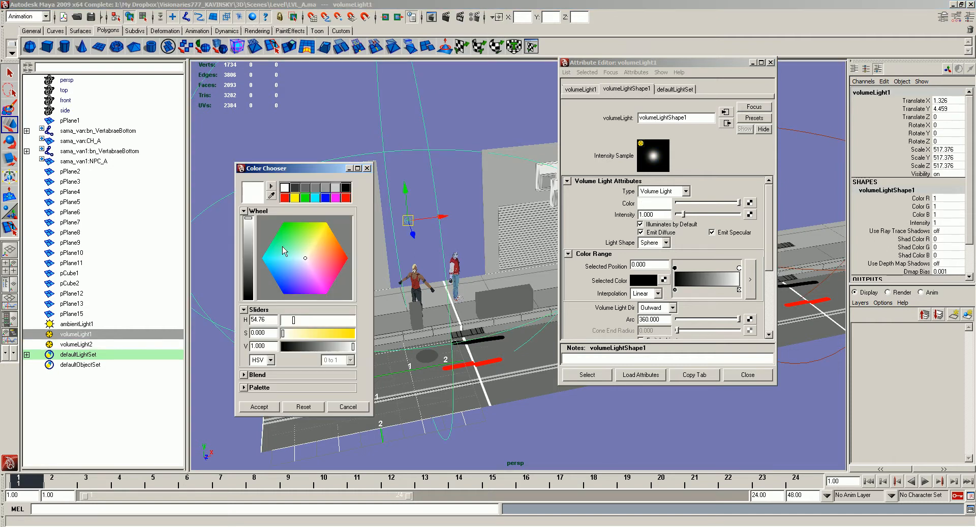
pyautogui.click(280, 259)
pyautogui.click(771, 62)
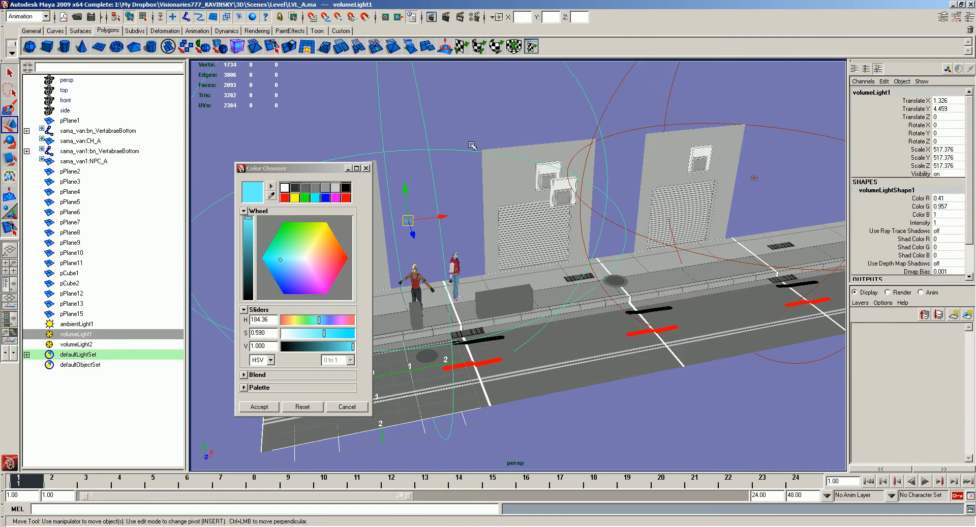
pyautogui.click(366, 168)
# - Render the perspective view with Maya Software to check the coloured lights, and close the render
pyautogui.click(448, 18)
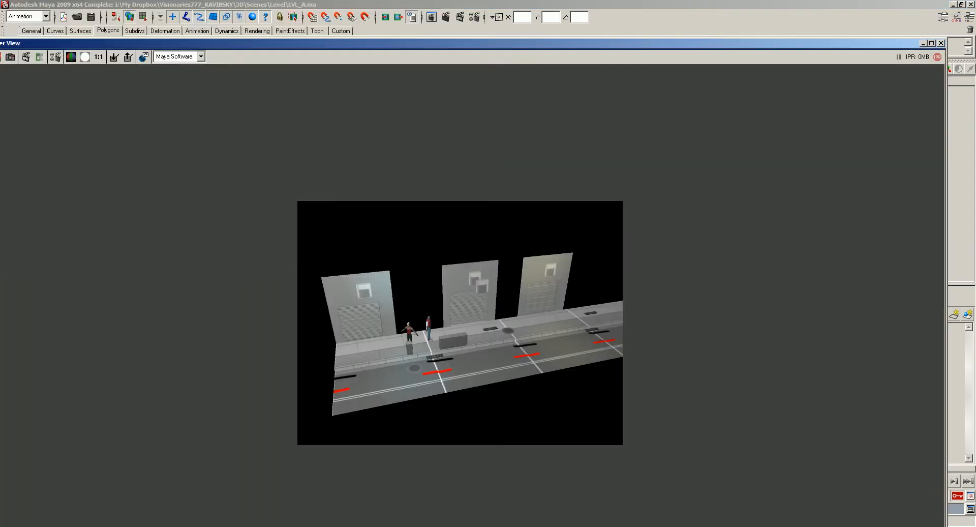
pyautogui.click(940, 43)
pyautogui.keyDown('alt'); pyautogui.moveTo(486, 243); pyautogui.dragTo(569, 277); pyautogui.keyUp('alt')
pyautogui.keyDown('alt'); pyautogui.moveTo(569, 277); pyautogui.dragTo(519, 272, button='right'); pyautogui.keyUp('alt')
pyautogui.keyDown('alt'); pyautogui.moveTo(519, 272); pyautogui.dragTo(565, 269); pyautogui.keyUp('alt')
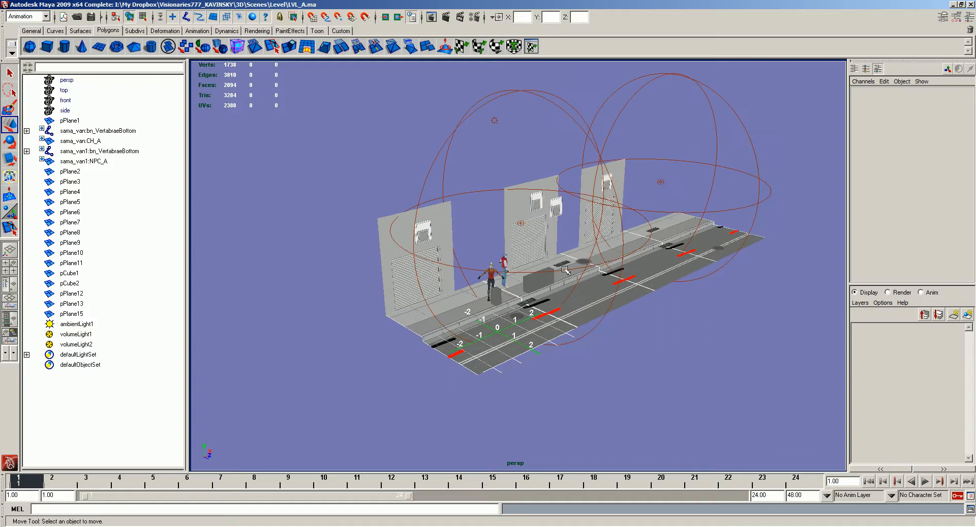
# - Change the intensity of the ambient light above the street and deselect it
pyautogui.click(495, 120)
pyautogui.hotkey('ctrl', 'a')
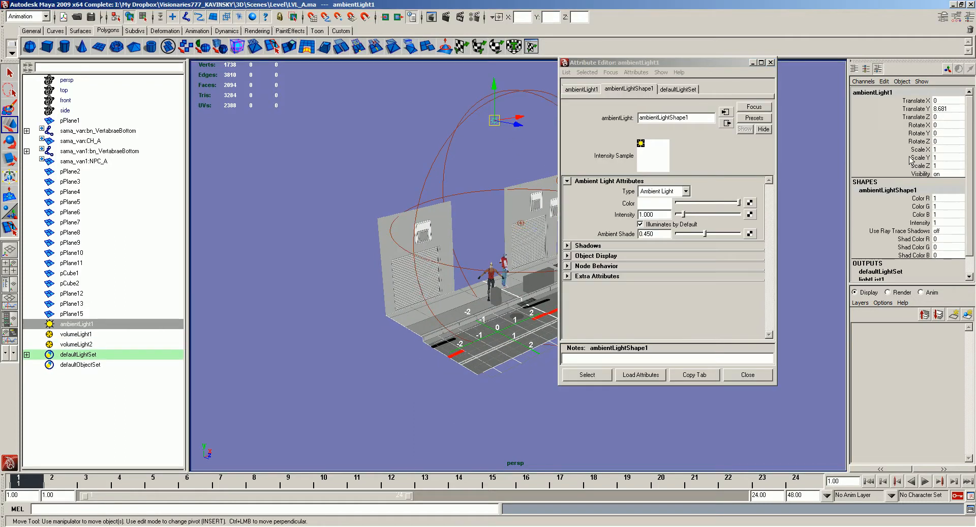
pyautogui.click(943, 221)
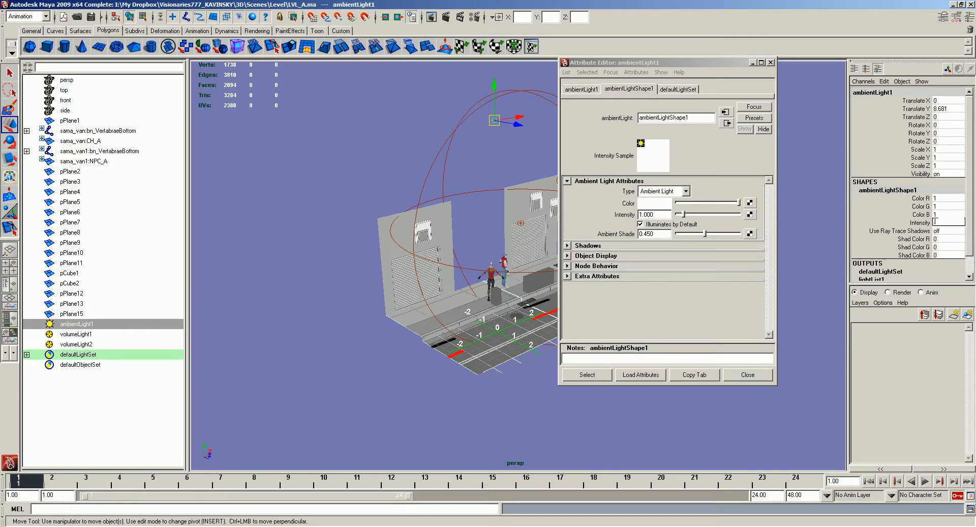
pyautogui.press('Return')
pyautogui.click(459, 129)
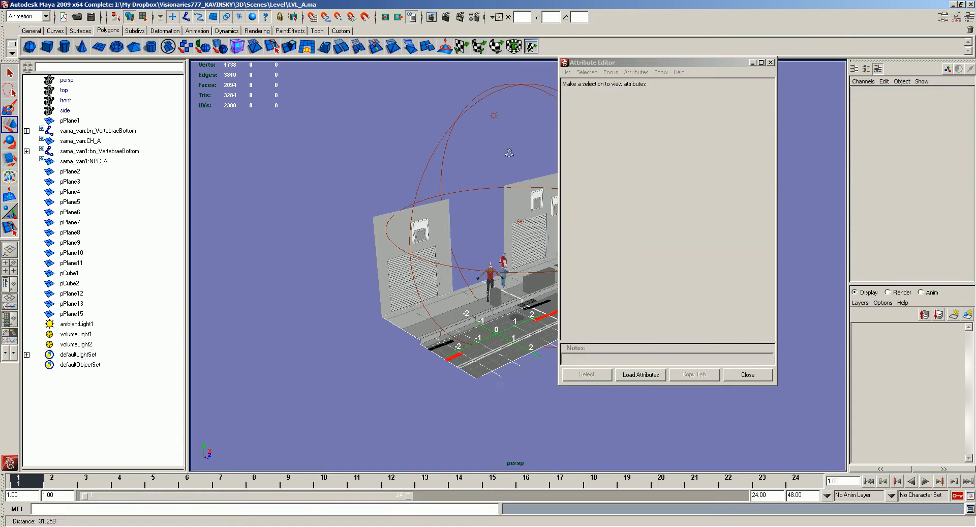
# - Render the perspective view with Maya Software to check the changed ambient lighting, and close the render
pyautogui.keyDown('alt'); pyautogui.moveTo(504, 144); pyautogui.dragTo(544, 155, button='right'); pyautogui.keyUp('alt')
pyautogui.keyDown('alt'); pyautogui.moveTo(545, 155); pyautogui.dragTo(493, 159, button='middle'); pyautogui.keyUp('alt')
pyautogui.click(439, 18)
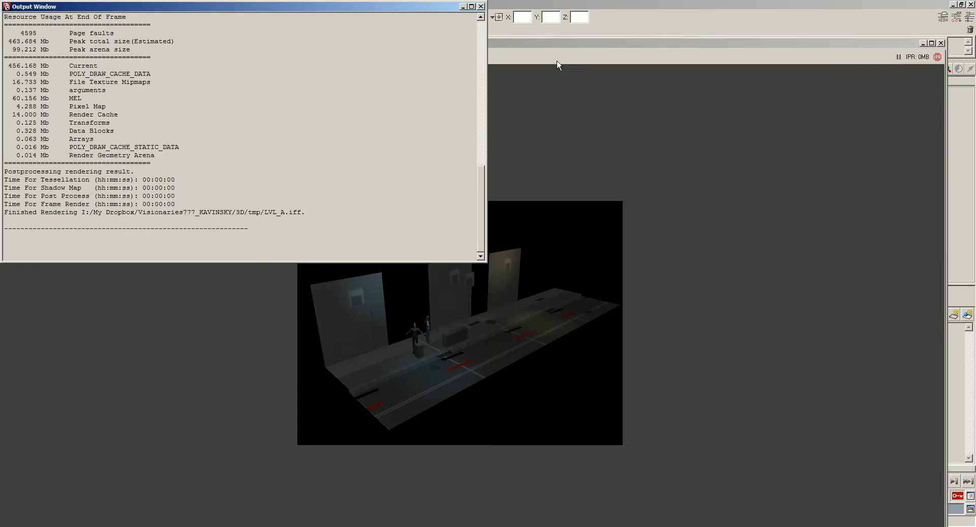
pyautogui.click(481, 6)
pyautogui.click(941, 43)
# - Duplicate the middle garage wall and move the copy along the street to fill the gap beside the near wall
pyautogui.click(458, 200)
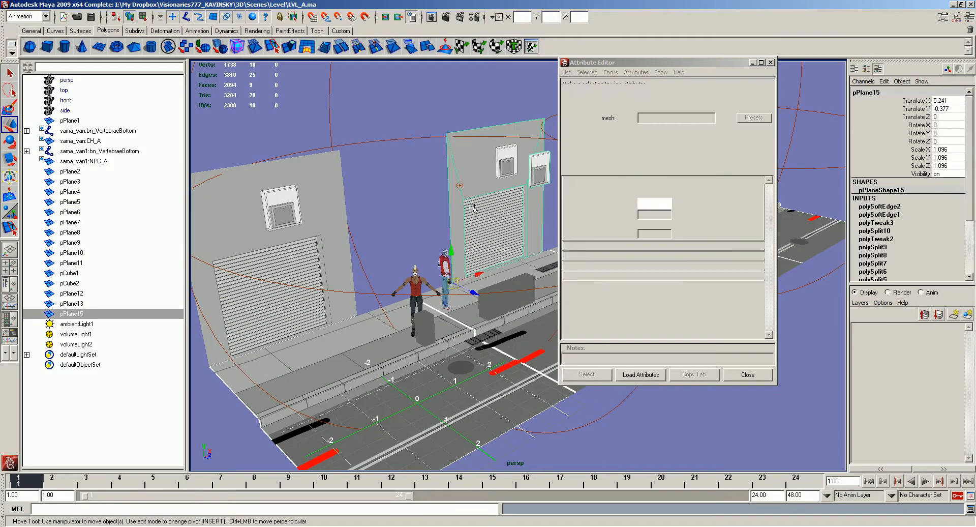
pyautogui.hotkey('ctrl', 'd')
pyautogui.moveTo(484, 272); pyautogui.dragTo(393, 303)
pyautogui.keyDown('alt'); pyautogui.moveTo(549, 245); pyautogui.dragTo(491, 248, button='middle'); pyautogui.keyUp('alt')
pyautogui.click(464, 236)
pyautogui.moveTo(405, 275); pyautogui.dragTo(389, 271)
pyautogui.click(404, 92)
pyautogui.keyDown('alt'); pyautogui.moveTo(404, 193); pyautogui.dragTo(424, 187, button='middle'); pyautogui.keyUp('alt')
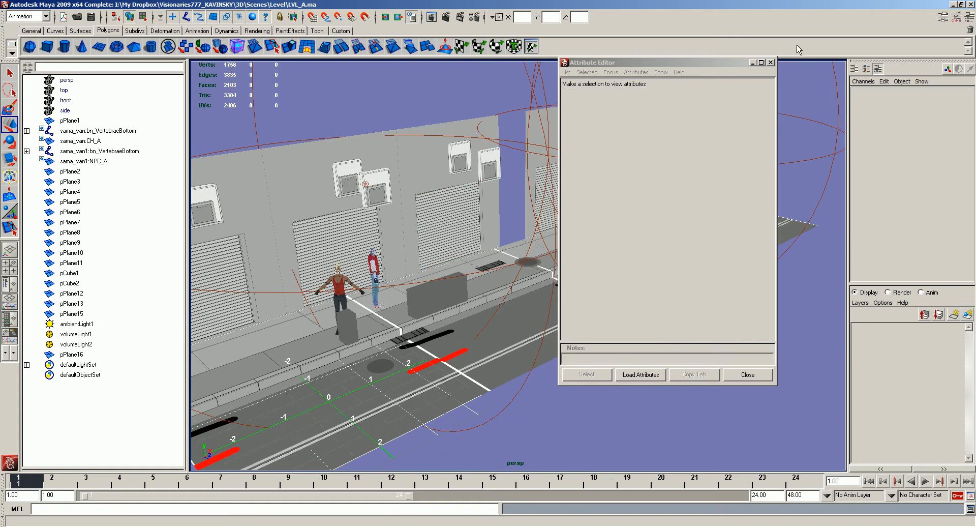
# - Close the light attributes, render the perspective view to check the extended wall row, and close the render
pyautogui.click(769, 64)
pyautogui.click(446, 17)
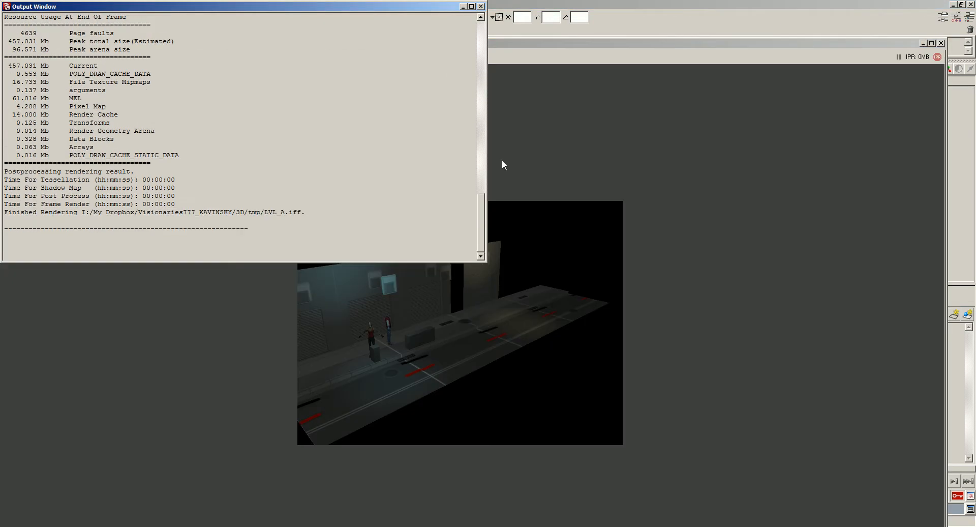
pyautogui.click(480, 7)
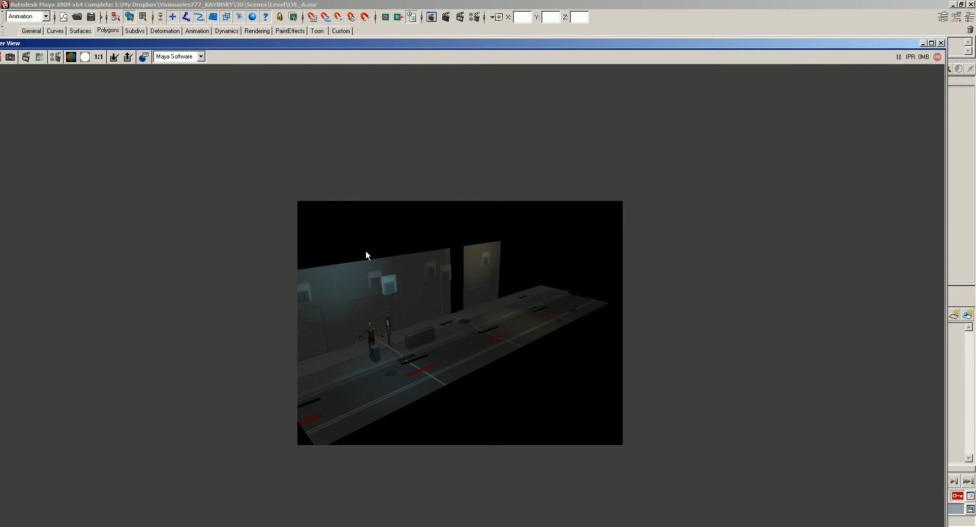
pyautogui.click(941, 44)
# - Set the far volume light's colour to pure red and its intensity to about 4.13, and check it in a render
pyautogui.click(661, 148)
pyautogui.hotkey('ctrl', 'a')
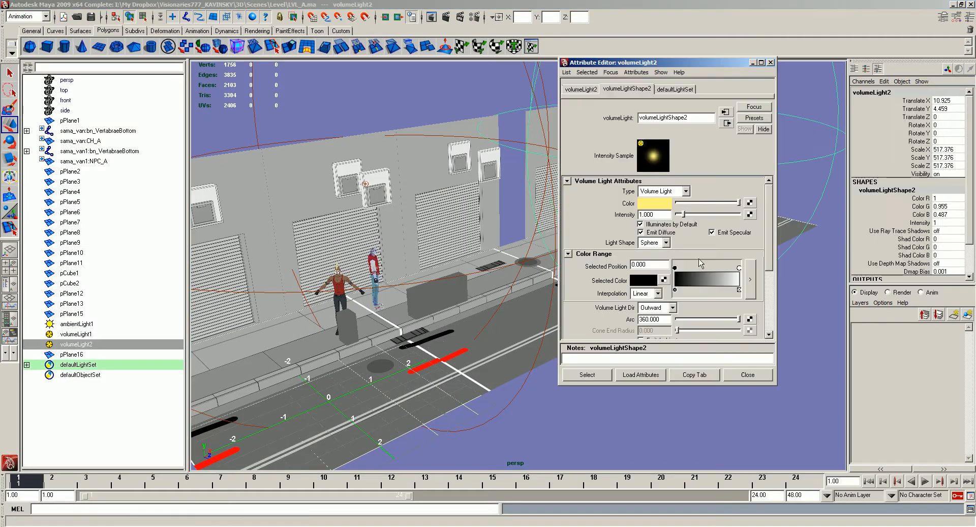
pyautogui.click(655, 204)
pyautogui.click(345, 198)
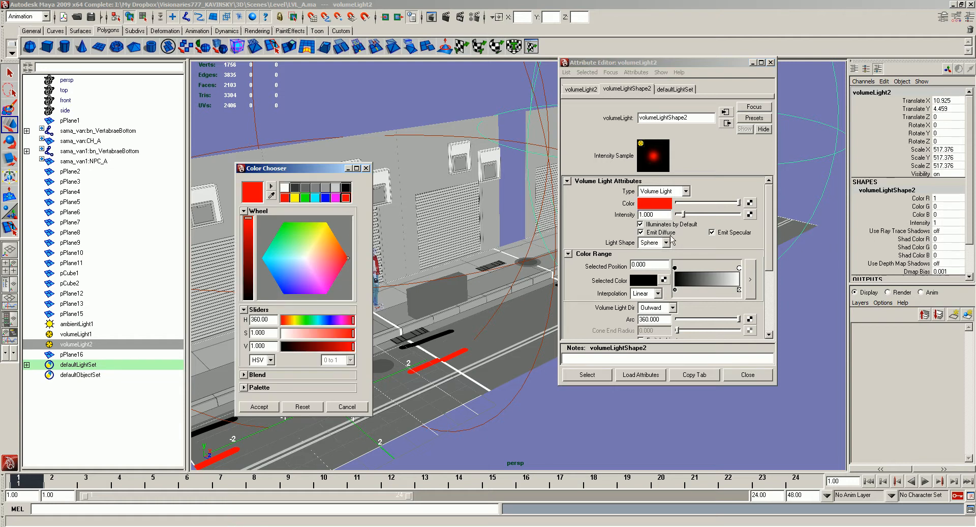
pyautogui.moveTo(685, 218); pyautogui.dragTo(702, 219)
pyautogui.click(771, 62)
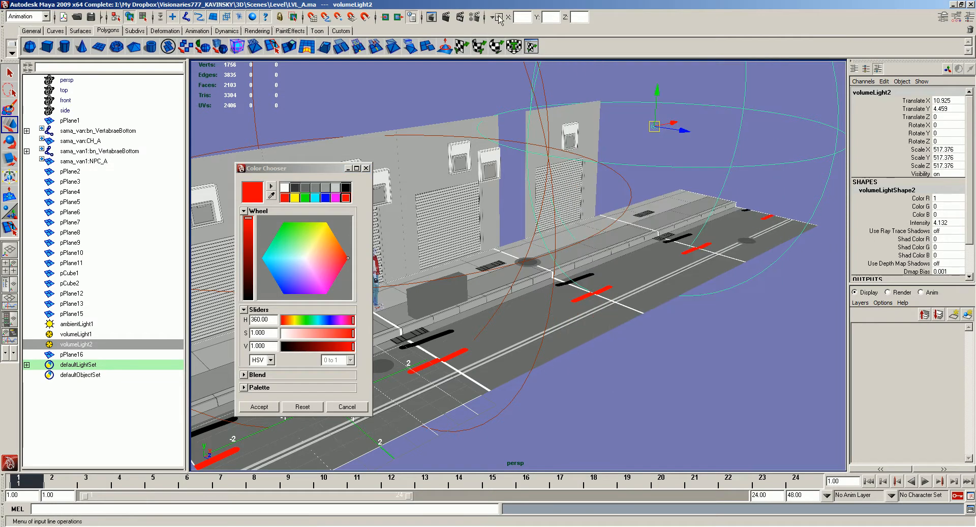
pyautogui.click(448, 18)
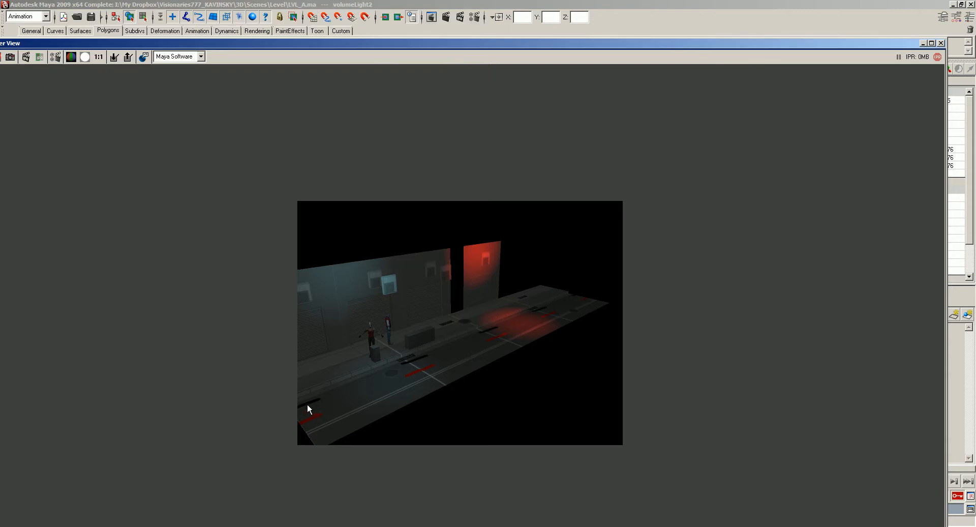
pyautogui.click(940, 44)
# - Close the Color Chooser and show the perspective view with textured shading
pyautogui.keyDown('alt'); pyautogui.moveTo(458, 171); pyautogui.dragTo(674, 181, button='middle'); pyautogui.keyUp('alt')
pyautogui.keyDown('alt'); pyautogui.moveTo(559, 178); pyautogui.dragTo(673, 162, button='right'); pyautogui.keyUp('alt')
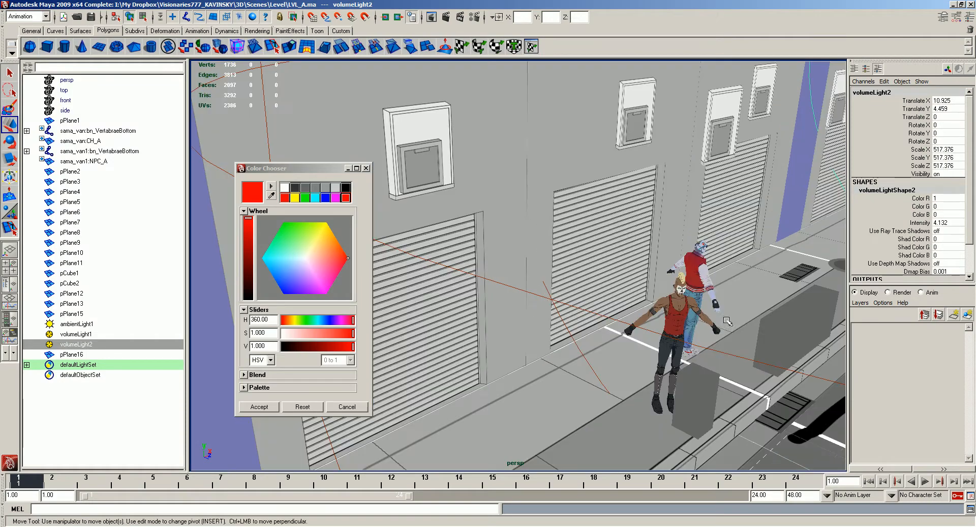
pyautogui.click(371, 167)
pyautogui.keyDown('alt'); pyautogui.moveTo(633, 187); pyautogui.dragTo(676, 198, button='right'); pyautogui.keyUp('alt')
pyautogui.press('6')
pyautogui.click(675, 197)
pyautogui.keyDown('alt'); pyautogui.moveTo(676, 197); pyautogui.dragTo(642, 215, button='middle'); pyautogui.keyUp('alt')
pyautogui.keyDown('alt'); pyautogui.moveTo(641, 216); pyautogui.dragTo(580, 204); pyautogui.keyUp('alt')
# - Move both volume lights away from the garage walls over the road and turn on their ray trace shadows
pyautogui.click(700, 332)
pyautogui.keyDown('alt'); pyautogui.moveTo(699, 332); pyautogui.dragTo(642, 151); pyautogui.keyUp('alt')
pyautogui.moveTo(572, 81); pyautogui.dragTo(578, 134)
pyautogui.moveTo(601, 109); pyautogui.dragTo(641, 109)
pyautogui.moveTo(605, 80); pyautogui.dragTo(593, 162)
pyautogui.click(938, 231)
pyautogui.click(607, 144)
pyautogui.click(628, 155)
pyautogui.click(638, 88)
pyautogui.click(523, 106)
pyautogui.scroll(3, 509, 188)
pyautogui.keyDown('alt'); pyautogui.moveTo(509, 188); pyautogui.dragTo(498, 200); pyautogui.keyUp('alt')
# - Render the view along the street to check the repositioned lights, and close the render
pyautogui.click(445, 17)
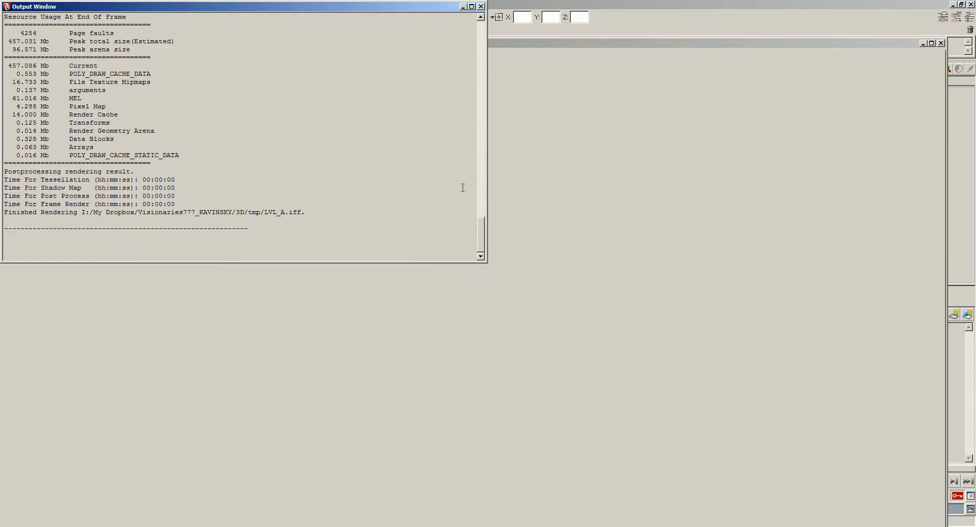
pyautogui.click(481, 6)
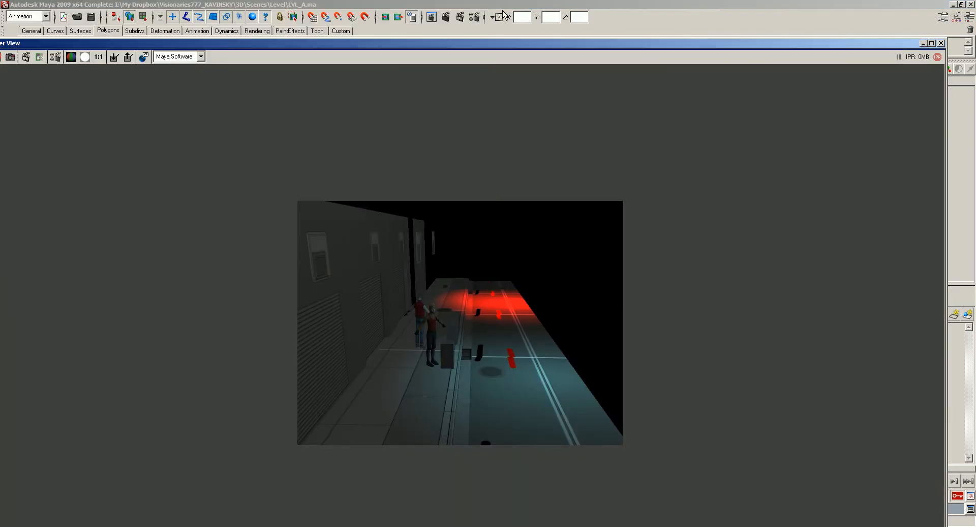
pyautogui.click(942, 42)
# - Reposition both volume lights, with the red one at about Y 1.72, Z 1.42, and check them in a render
pyautogui.moveTo(683, 127); pyautogui.dragTo(692, 162)
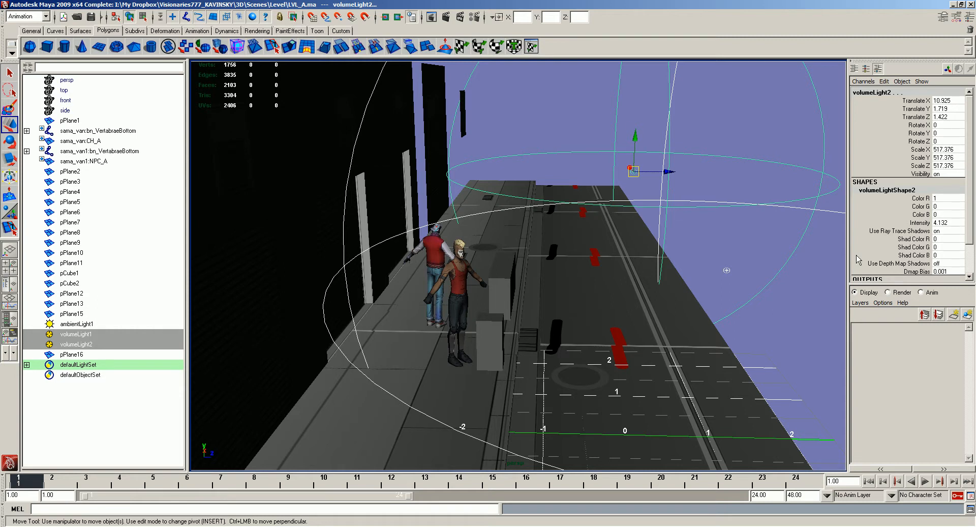
pyautogui.click(446, 17)
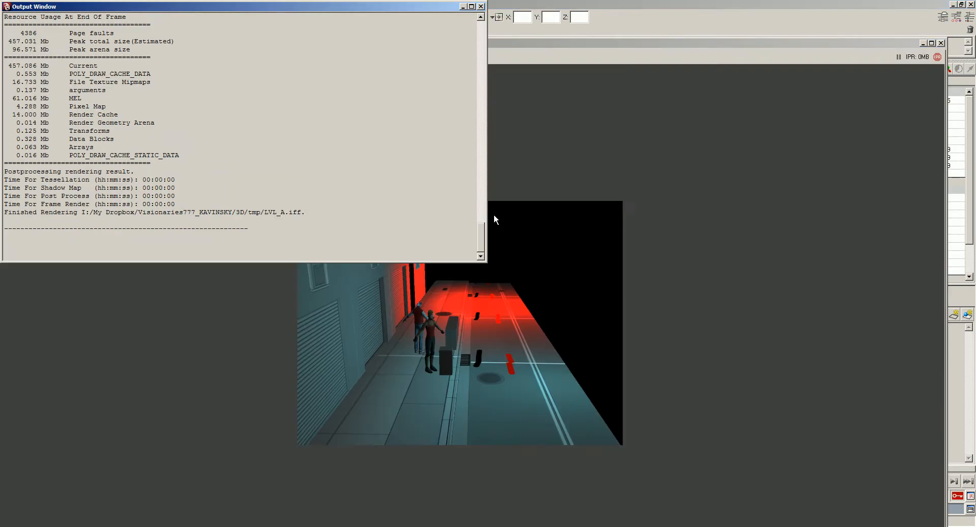
pyautogui.click(480, 7)
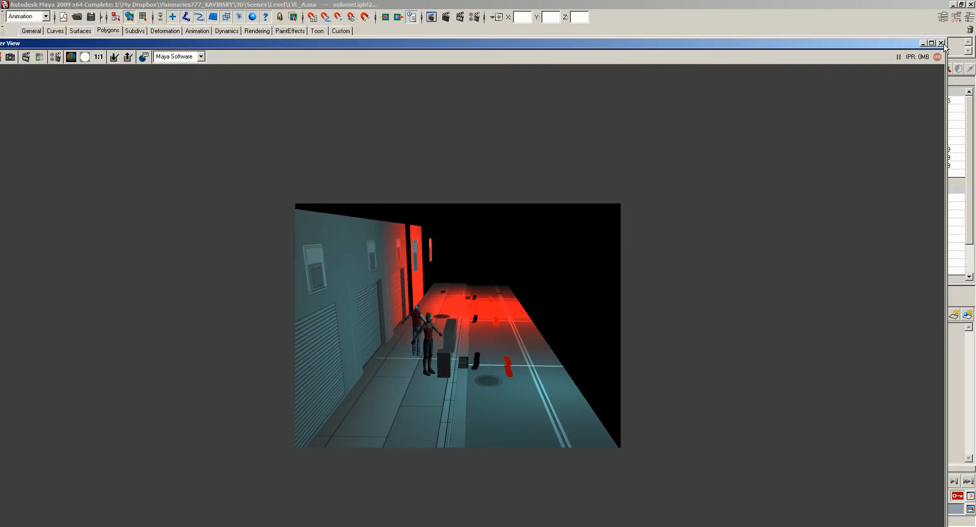
pyautogui.click(941, 44)
# - Scale both volume lights up, bringing the red one to about 1333.7 on all axes, and check the result in a render
pyautogui.keyDown('alt'); pyautogui.moveTo(727, 171); pyautogui.dragTo(691, 195); pyautogui.keyUp('alt')
pyautogui.moveTo(651, 288); pyautogui.dragTo(676, 285, button='middle')
pyautogui.keyDown('alt'); pyautogui.moveTo(676, 286); pyautogui.dragTo(704, 269); pyautogui.keyUp('alt')
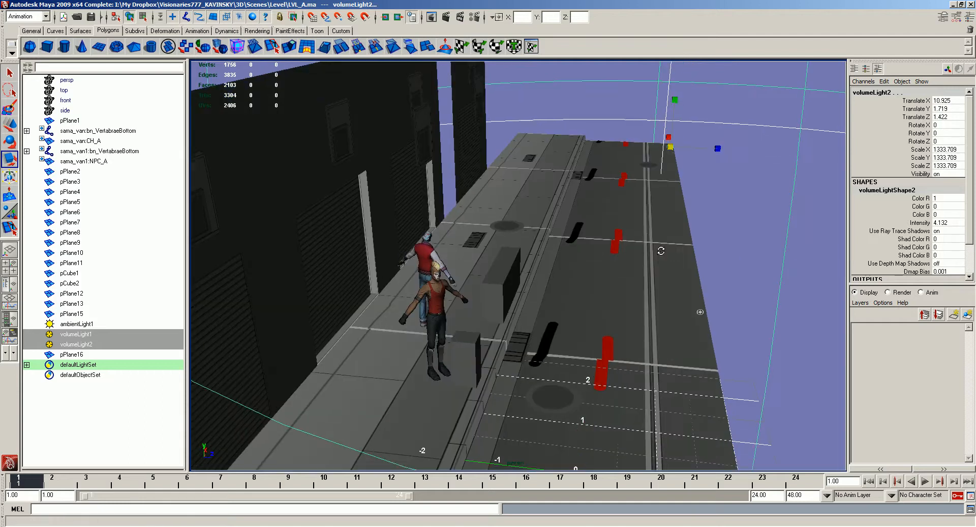
pyautogui.click(446, 16)
pyautogui.click(621, 16)
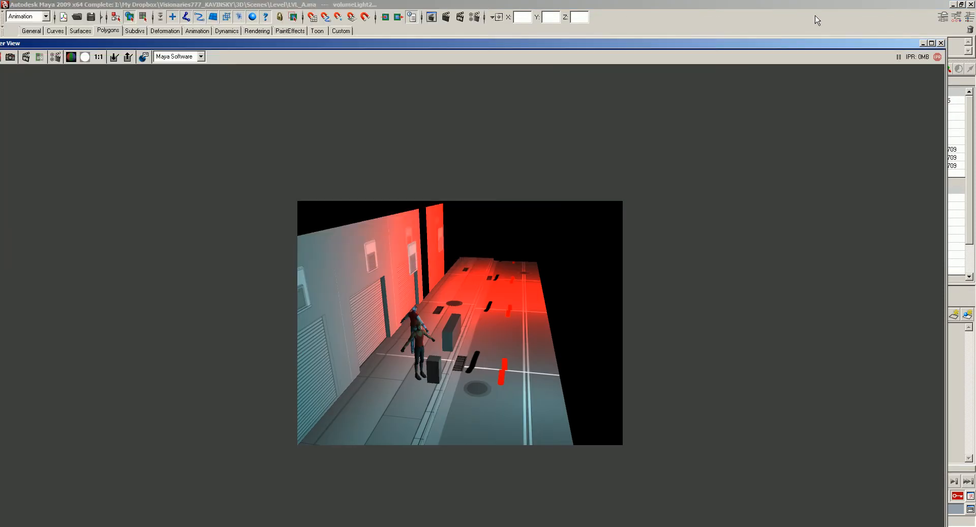
pyautogui.click(940, 44)
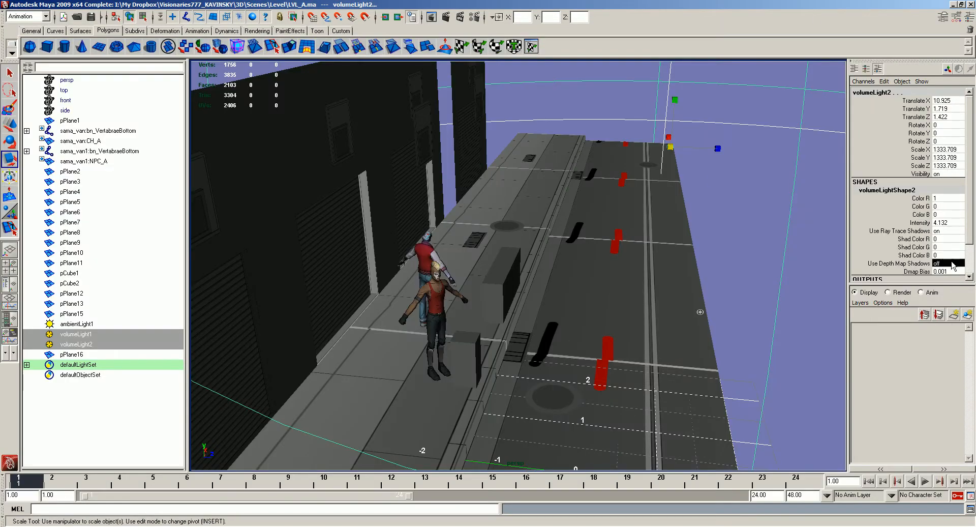
# - Turn on depth map shadows for both volume lights and render the view to check the cast shadows
pyautogui.click(446, 17)
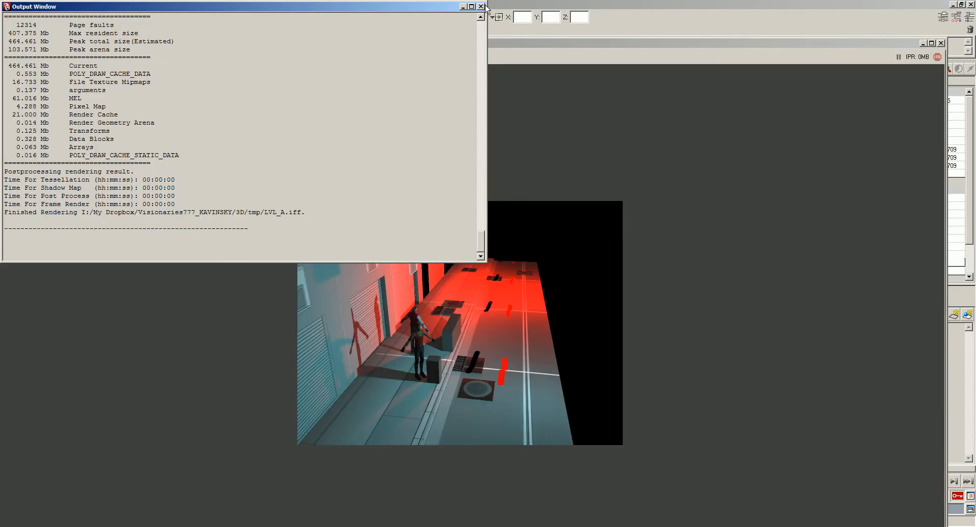
pyautogui.click(584, 39)
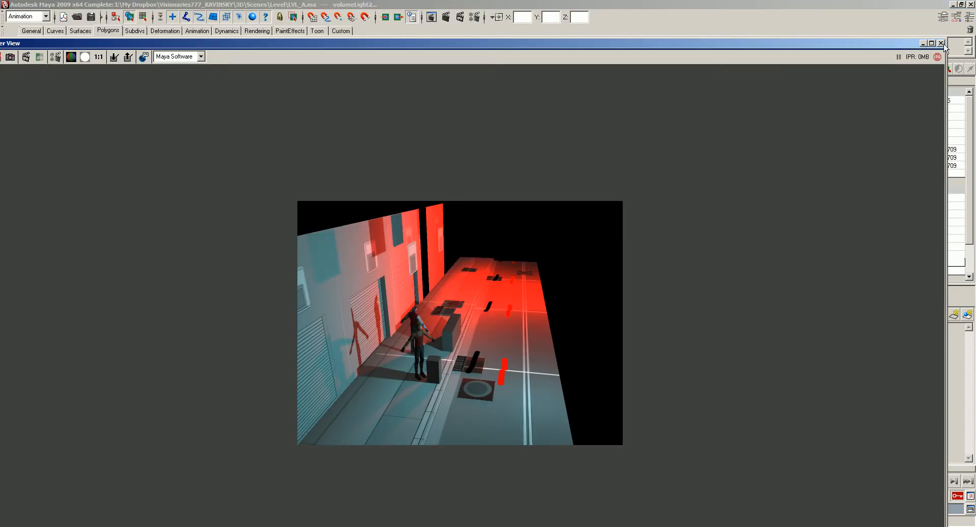
pyautogui.click(940, 43)
# - Render a closer view of the two characters to examine their shadows on the garage walls
pyautogui.keyDown('alt'); pyautogui.moveTo(574, 244); pyautogui.dragTo(510, 248); pyautogui.keyUp('alt')
pyautogui.scroll(4, 510, 248)
pyautogui.keyDown('alt'); pyautogui.moveTo(500, 251); pyautogui.dragTo(521, 251, button='middle'); pyautogui.keyUp('alt')
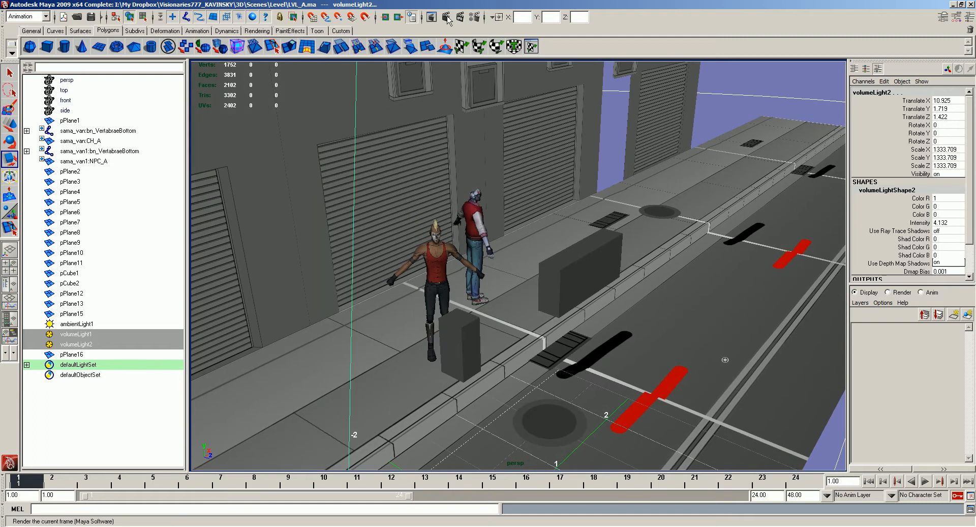
pyautogui.click(447, 18)
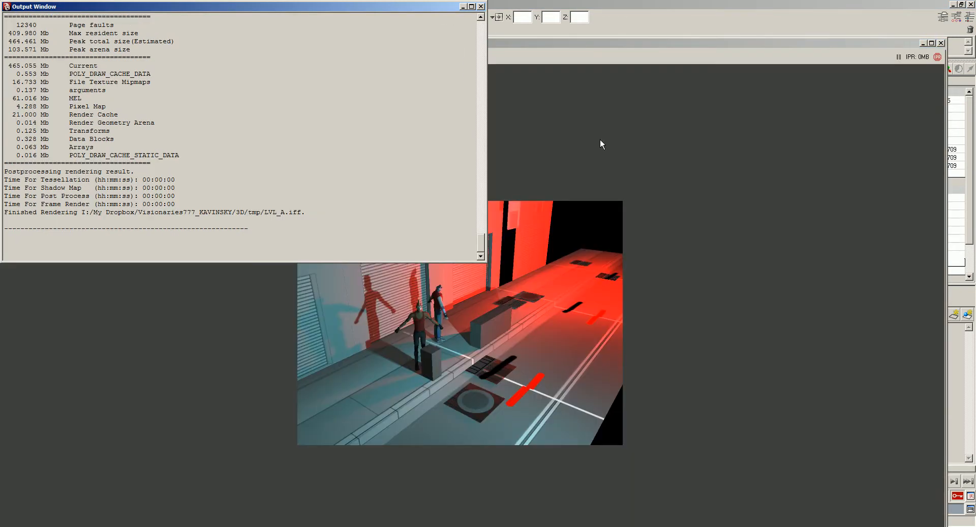
pyautogui.click(491, 6)
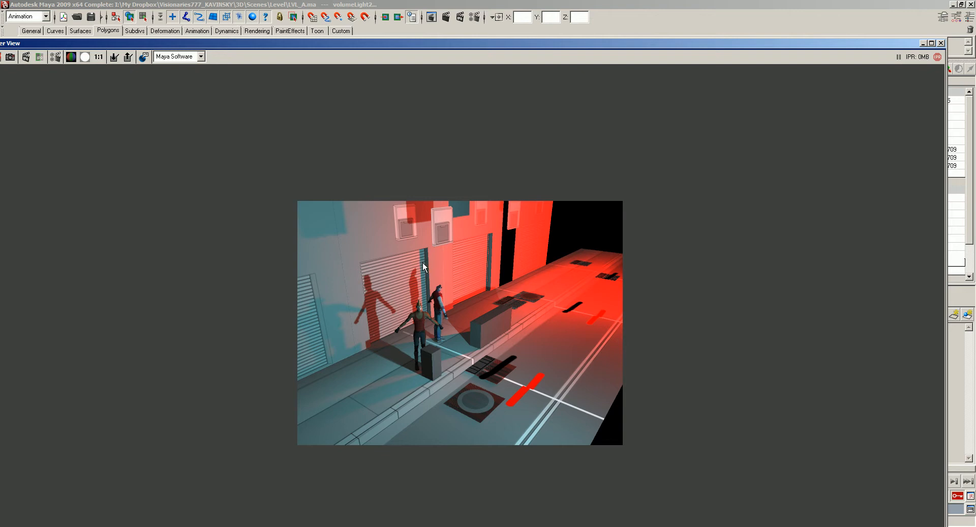
# - Examine the painted boxes on the garage walls in the scene and in the LVL_A_Wall_A.png texture in Photoshop
pyautogui.click(941, 44)
pyautogui.keyDown('alt'); pyautogui.moveTo(679, 269); pyautogui.dragTo(631, 265); pyautogui.keyUp('alt')
pyautogui.keyDown('alt'); pyautogui.moveTo(630, 265); pyautogui.dragTo(590, 254, button='right'); pyautogui.keyUp('alt')
pyautogui.click(729, 140)
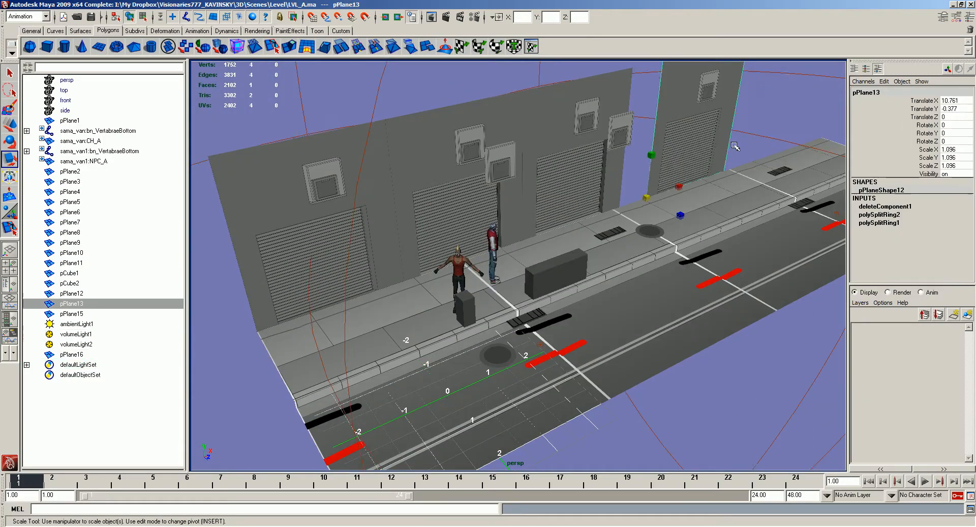
pyautogui.keyDown('alt'); pyautogui.moveTo(729, 139); pyautogui.dragTo(701, 147, button='right'); pyautogui.keyUp('alt')
pyautogui.keyDown('alt'); pyautogui.moveTo(702, 148); pyautogui.dragTo(661, 153); pyautogui.keyUp('alt')
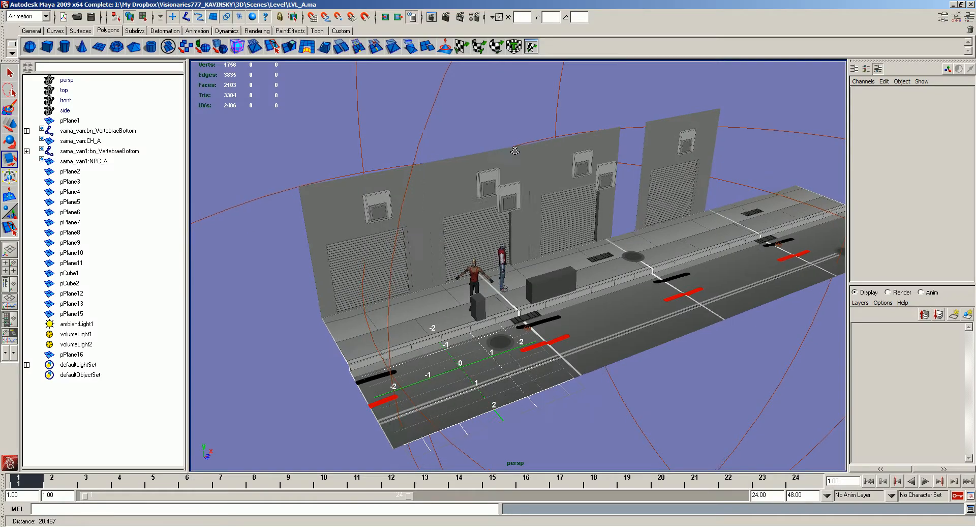
pyautogui.keyDown('alt'); pyautogui.moveTo(438, 117); pyautogui.dragTo(476, 124, button='right'); pyautogui.keyUp('alt')
# - Duplicate the flat box face in front of the middle garage wall as a separate object and undo the surplus changes
pyautogui.click(465, 121)
pyautogui.keyDown('alt'); pyautogui.moveTo(465, 121); pyautogui.dragTo(482, 189, button='middle'); pyautogui.keyUp('alt')
pyautogui.moveTo(508, 189); pyautogui.dragTo(513, 209, button='right')
pyautogui.click(505, 186)
pyautogui.moveTo(505, 187)
pyautogui.keyDown('alt'); pyautogui.mouseDown()
pyautogui.moveTo(523, 187)
pyautogui.moveTo(508, 184)
pyautogui.mouseUp(); pyautogui.keyUp('alt')
pyautogui.hotkey('ctrl', 'd')
pyautogui.press('w')
pyautogui.moveTo(509, 190); pyautogui.dragTo(510, 208, button='right')
pyautogui.click(520, 186)
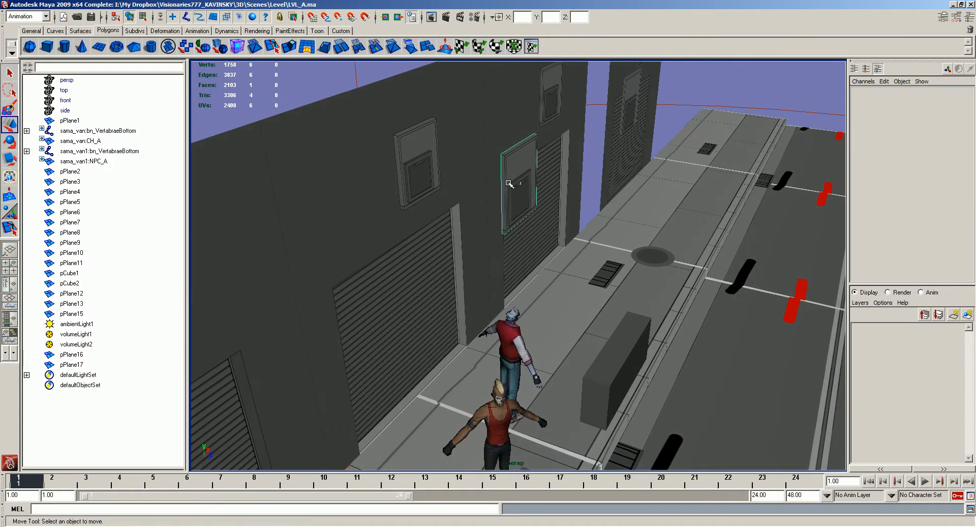
pyautogui.keyDown('shift'); pyautogui.moveTo(559, 193); pyautogui.dragTo(589, 198); pyautogui.keyUp('shift')
pyautogui.keyDown('alt'); pyautogui.moveTo(588, 198); pyautogui.dragTo(542, 200); pyautogui.keyUp('alt')
pyautogui.hotkey('ctrl', 'z')
pyautogui.hotkey('ctrl', 'z')
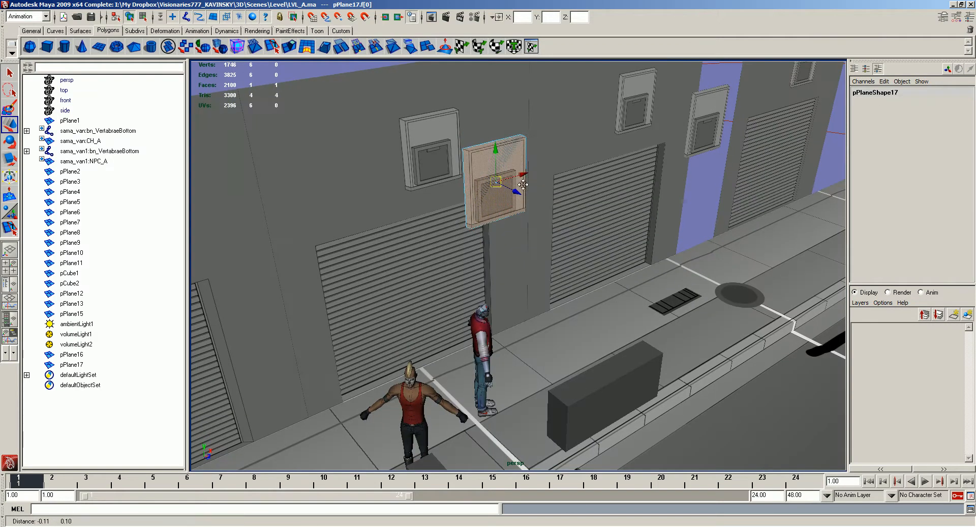
# - Split the separated box panel into front, top and side faces along its painted edges
pyautogui.keyDown('alt'); pyautogui.moveTo(542, 199); pyautogui.dragTo(602, 270, button='middle'); pyautogui.keyUp('alt')
pyautogui.keyDown('alt'); pyautogui.moveTo(602, 270); pyautogui.dragTo(653, 274, button='right'); pyautogui.keyUp('alt')
pyautogui.keyDown('alt'); pyautogui.moveTo(654, 273); pyautogui.dragTo(595, 268); pyautogui.keyUp('alt')
pyautogui.press('y')
pyautogui.click(633, 114)
pyautogui.click(442, 128)
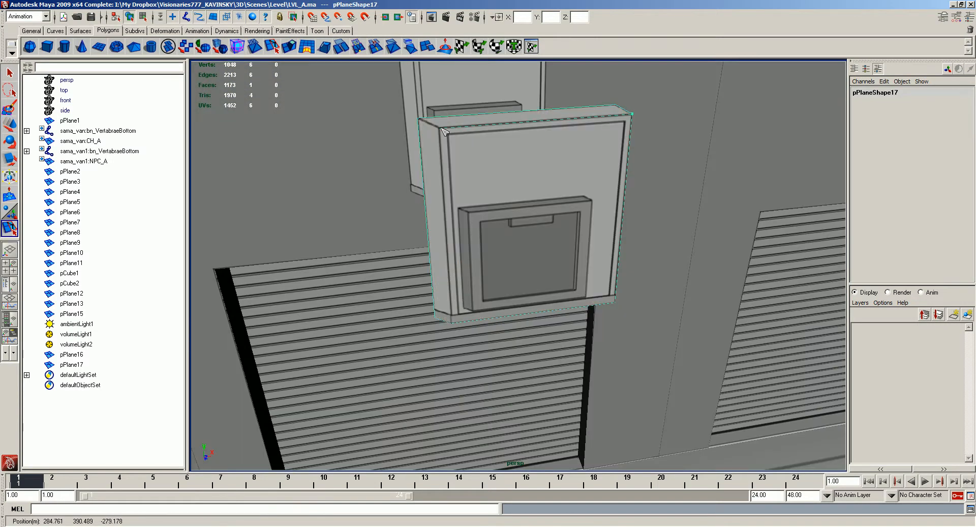
pyautogui.click(452, 322)
pyautogui.press('Return')
pyautogui.press('w')
pyautogui.press('y')
pyautogui.click(441, 128)
pyautogui.click(419, 120)
pyautogui.press('Return')
pyautogui.press('w')
# - Delete the leftover box face belonging to the garage wall mesh behind the split panel
pyautogui.keyDown('alt'); pyautogui.moveTo(519, 176); pyautogui.dragTo(506, 175, button='right'); pyautogui.keyUp('alt')
pyautogui.keyDown('alt'); pyautogui.moveTo(507, 176); pyautogui.dragTo(543, 183); pyautogui.keyUp('alt')
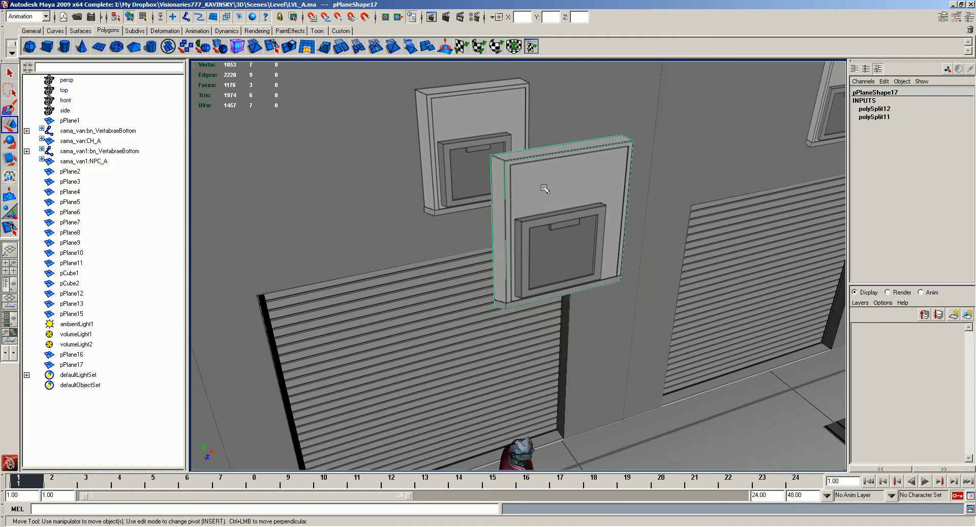
pyautogui.moveTo(548, 170); pyautogui.dragTo(567, 215, button='right')
pyautogui.click(563, 227)
pyautogui.keyDown('alt'); pyautogui.moveTo(565, 227); pyautogui.dragTo(601, 235); pyautogui.keyUp('alt')
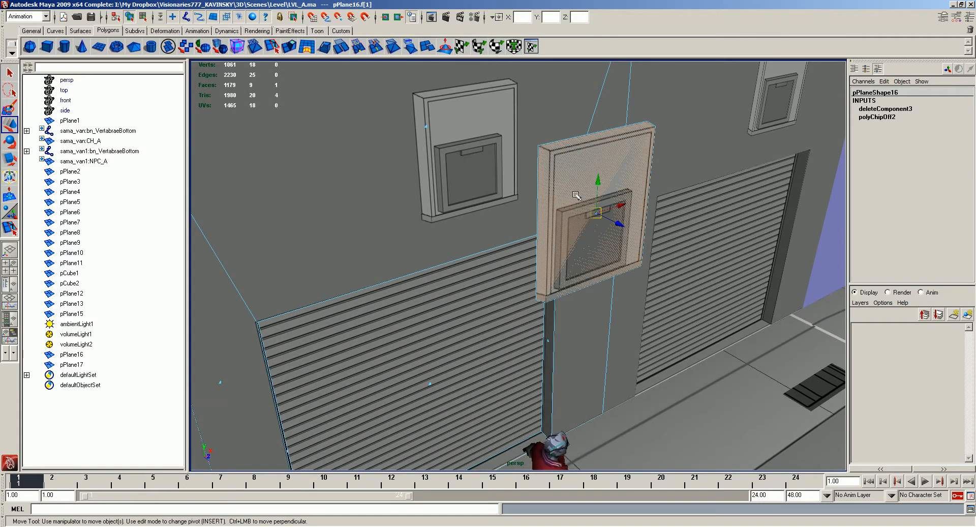
pyautogui.press('Delete')
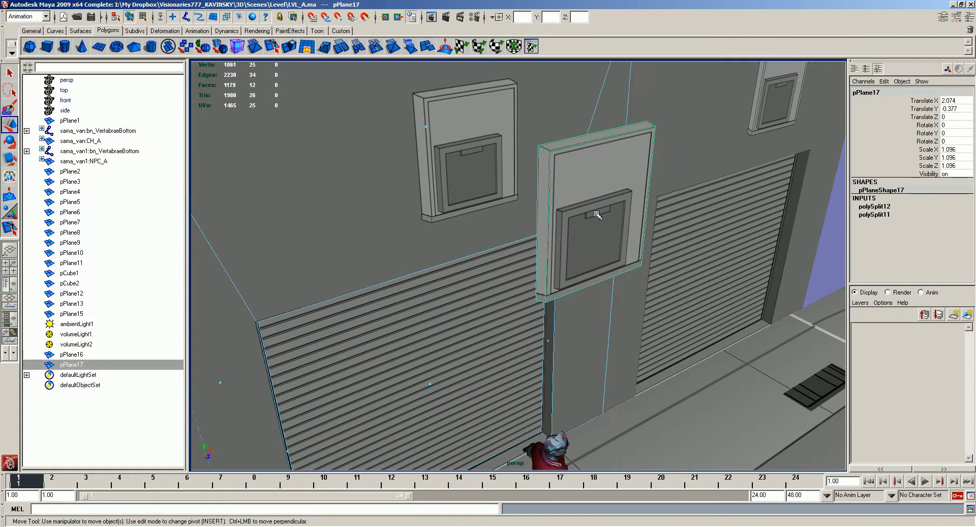
# - Stretch the split panel in depth so its top and side faces form a protruding box
pyautogui.click(595, 192)
pyautogui.moveTo(595, 192); pyautogui.dragTo(598, 219, button='right')
pyautogui.doubleClick(600, 212)
pyautogui.keyDown('alt'); pyautogui.moveTo(600, 211); pyautogui.dragTo(634, 240); pyautogui.keyUp('alt')
pyautogui.moveTo(581, 187); pyautogui.dragTo(678, 269)
pyautogui.press('f')
pyautogui.keyDown('alt'); pyautogui.moveTo(552, 279); pyautogui.dragTo(588, 275); pyautogui.keyUp('alt')
pyautogui.keyDown('alt'); pyautogui.moveTo(429, 185); pyautogui.dragTo(372, 179); pyautogui.keyUp('alt')
pyautogui.moveTo(447, 189); pyautogui.dragTo(420, 187, button='right')
# - Align the box's upper rear vertices with its front corners using vertex snapping to level the top face
pyautogui.click(419, 177)
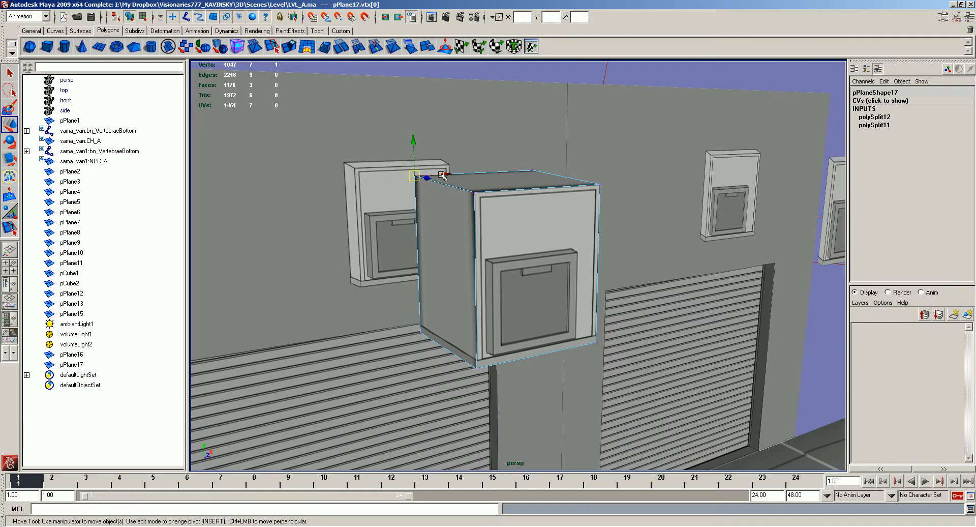
pyautogui.moveTo(451, 176); pyautogui.dragTo(460, 173)
pyautogui.press('v')
pyautogui.moveTo(426, 140); pyautogui.dragTo(475, 192)
pyautogui.click(532, 171)
pyautogui.press('v')
pyautogui.moveTo(532, 136); pyautogui.dragTo(441, 175)
pyautogui.click(517, 144)
pyautogui.hotkey('ctrl', 'z')
pyautogui.press('v')
pyautogui.moveTo(513, 148); pyautogui.dragTo(431, 182)
# - Align the box's lower side vertices so the side face is straight, and return to object mode
pyautogui.keyDown('alt'); pyautogui.moveTo(422, 249); pyautogui.dragTo(427, 223, button='middle'); pyautogui.keyUp('alt')
pyautogui.moveTo(440, 325); pyautogui.dragTo(378, 255)
pyautogui.press('v')
pyautogui.moveTo(441, 315); pyautogui.dragTo(432, 152)
pyautogui.moveTo(452, 302); pyautogui.dragTo(463, 302)
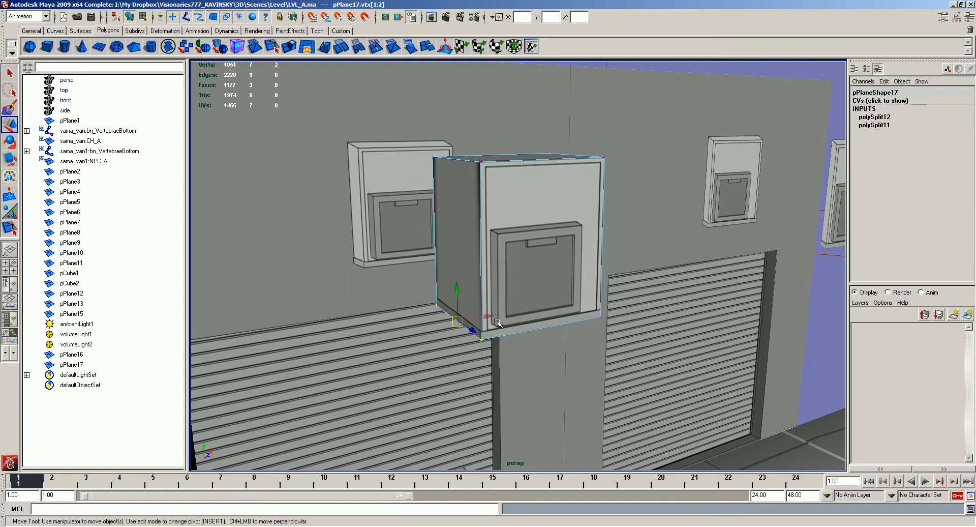
pyautogui.keyDown('shift'); pyautogui.click(482, 338); pyautogui.keyUp('shift')
pyautogui.press('F8')
pyautogui.keyDown('alt'); pyautogui.moveTo(507, 239); pyautogui.dragTo(539, 219); pyautogui.keyUp('alt')
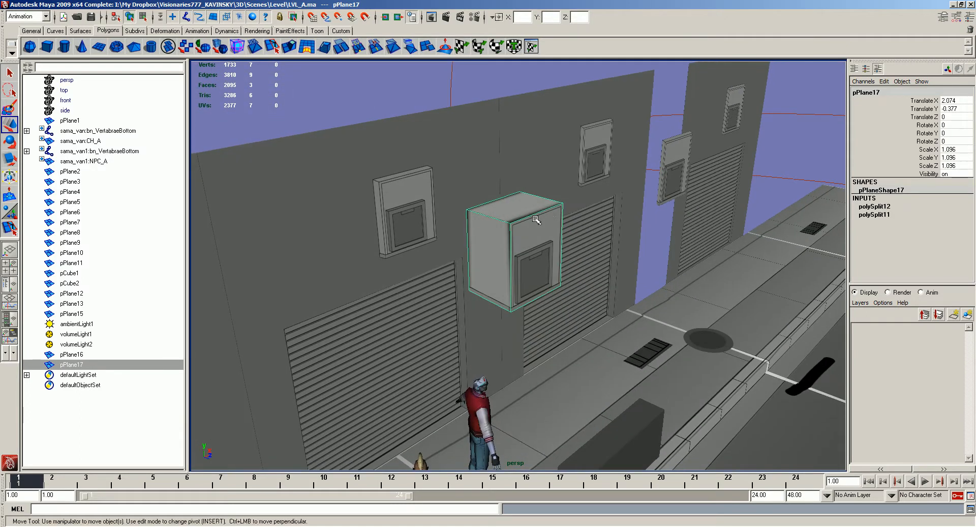
# - Cut the garage wall face from the door's upper corner, under and beside the painted box, to the wall's upper edge
pyautogui.moveTo(532, 261); pyautogui.dragTo(459, 232, button='middle')
pyautogui.keyDown('alt'); pyautogui.moveTo(458, 232); pyautogui.dragTo(448, 198); pyautogui.keyUp('alt')
pyautogui.click(448, 197)
pyautogui.hotkey('alt', 'Tab')
pyautogui.hotkey('alt', 'Tab')
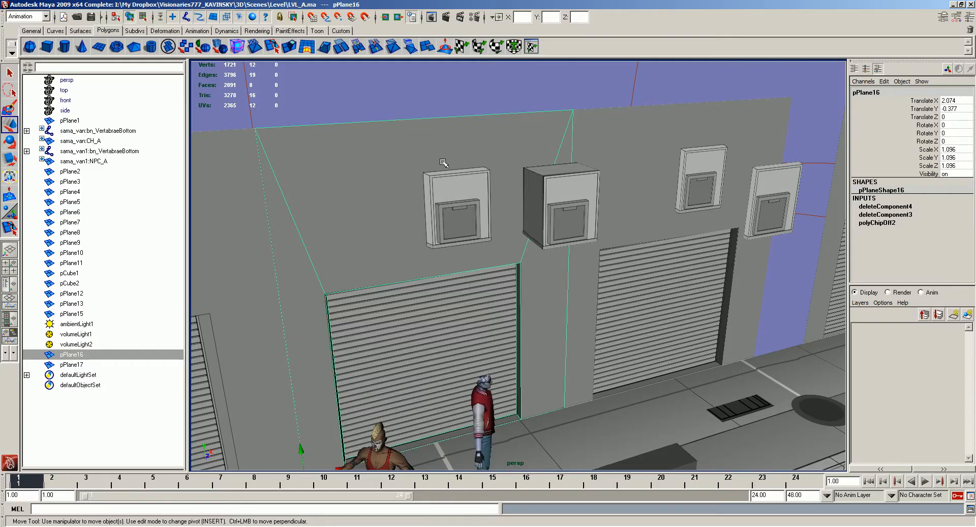
pyautogui.press('y')
pyautogui.moveTo(516, 284); pyautogui.dragTo(509, 253)
pyautogui.click(497, 248)
pyautogui.click(414, 251)
pyautogui.click(420, 145)
pyautogui.click(484, 155)
pyautogui.click(506, 172)
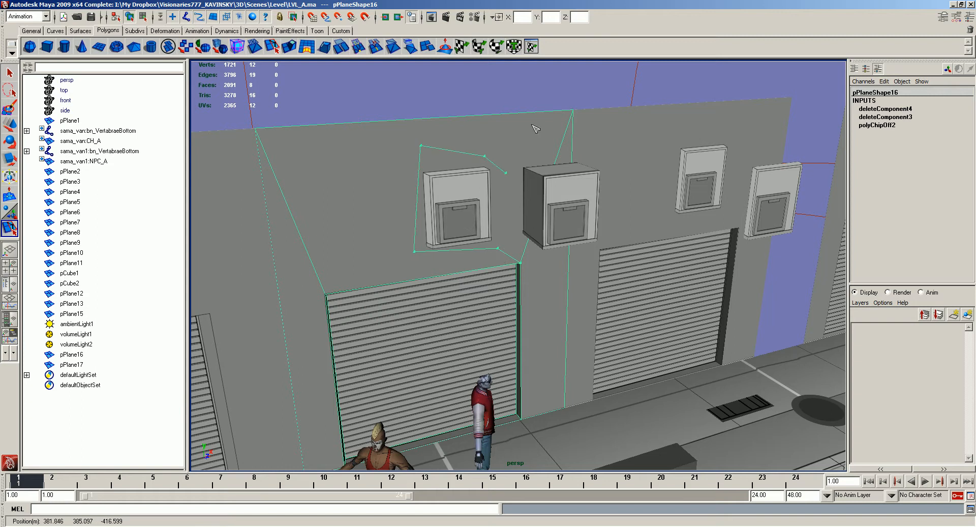
pyautogui.press('BackSpace')
pyautogui.press('BackSpace')
pyautogui.click(352, 126)
pyautogui.press('w')
# - Close the cut over the top and remaining side of the painted box to isolate a four-sided wall face
pyautogui.press('g')
pyautogui.click(421, 147)
pyautogui.click(502, 142)
pyautogui.moveTo(495, 250); pyautogui.dragTo(529, 252)
pyautogui.press('Return')
# - Detach the isolated face's UVs and move them onto a plain wall area of the texture to hide the painted box
pyautogui.press('F11')
pyautogui.click(452, 206)
pyautogui.hotkey('ctrl', 'e')
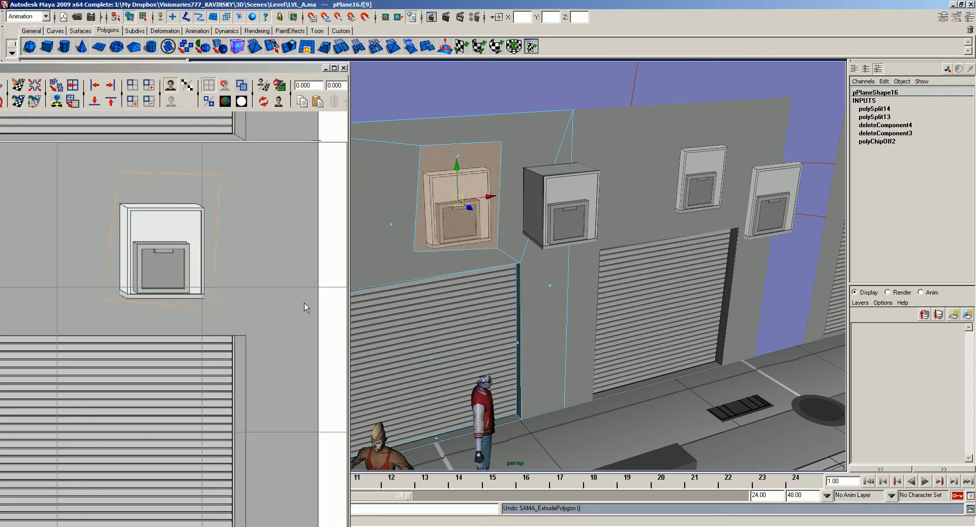
pyautogui.moveTo(190, 265); pyautogui.dragTo(42, 263)
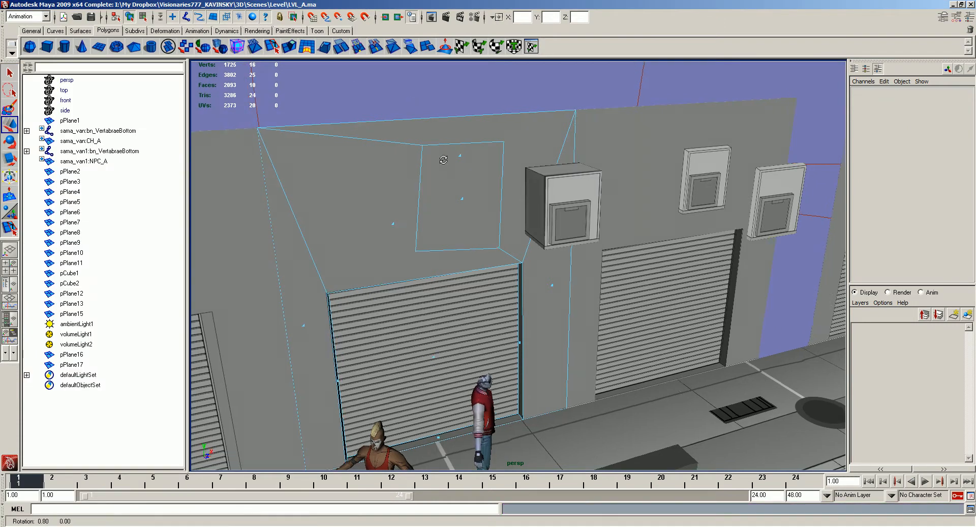
pyautogui.keyDown('alt'); pyautogui.moveTo(443, 160); pyautogui.dragTo(440, 158); pyautogui.keyUp('alt')
pyautogui.moveTo(441, 158); pyautogui.dragTo(471, 148, button='right')
pyautogui.click(452, 98)
# - Position the modelled box against the blank part of the middle garage wall at X 1.851, Z -1.398
pyautogui.keyDown('alt'); pyautogui.moveTo(462, 264); pyautogui.dragTo(481, 257); pyautogui.keyUp('alt')
pyautogui.click(571, 217)
pyautogui.keyDown('alt'); pyautogui.moveTo(562, 216); pyautogui.dragTo(567, 214); pyautogui.keyUp('alt')
pyautogui.moveTo(567, 214); pyautogui.dragTo(454, 230, button='middle')
pyautogui.keyDown('alt'); pyautogui.moveTo(386, 259); pyautogui.dragTo(433, 270); pyautogui.keyUp('alt')
pyautogui.keyDown('shift'); pyautogui.moveTo(450, 271); pyautogui.dragTo(508, 282, button='middle'); pyautogui.keyUp('shift')
pyautogui.keyDown('alt'); pyautogui.moveTo(485, 281); pyautogui.dragTo(435, 277); pyautogui.keyUp('alt')
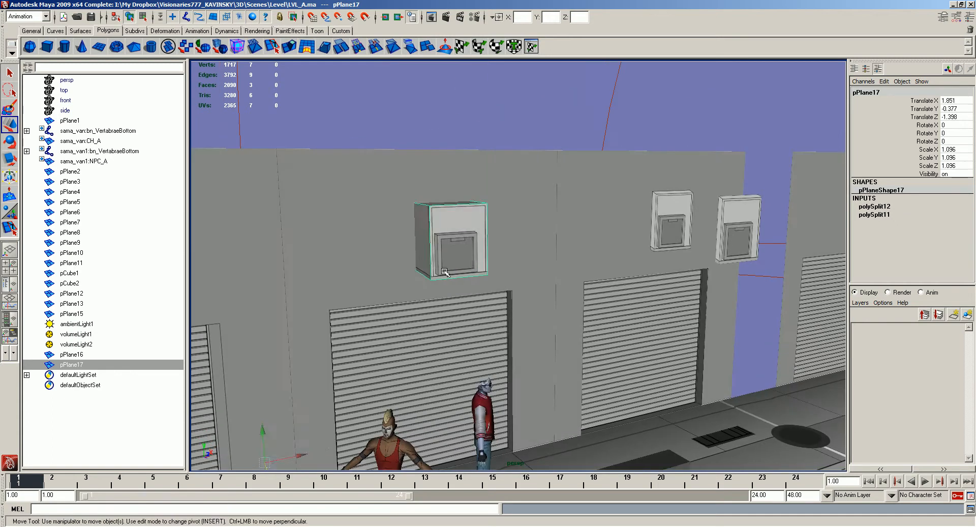
pyautogui.keyDown('shift'); pyautogui.moveTo(435, 277); pyautogui.dragTo(456, 275, button='middle'); pyautogui.keyUp('shift')
pyautogui.click(572, 137)
pyautogui.keyDown('alt'); pyautogui.moveTo(574, 205); pyautogui.dragTo(521, 258); pyautogui.keyUp('alt')
pyautogui.keyDown('alt'); pyautogui.moveTo(522, 258); pyautogui.dragTo(585, 260, button='right'); pyautogui.keyUp('alt')
pyautogui.keyDown('alt'); pyautogui.moveTo(585, 260); pyautogui.dragTo(580, 255); pyautogui.keyUp('alt')
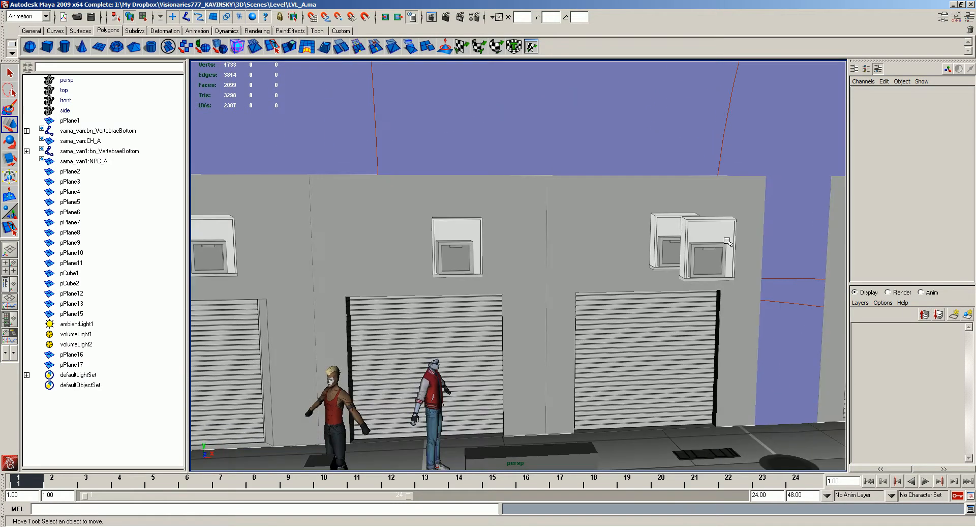
# - Delete the flat box face floating in front of the neighbouring garage wall
pyautogui.click(682, 231)
pyautogui.moveTo(725, 264); pyautogui.dragTo(723, 293, button='right')
pyautogui.click(708, 249)
pyautogui.press('Delete')
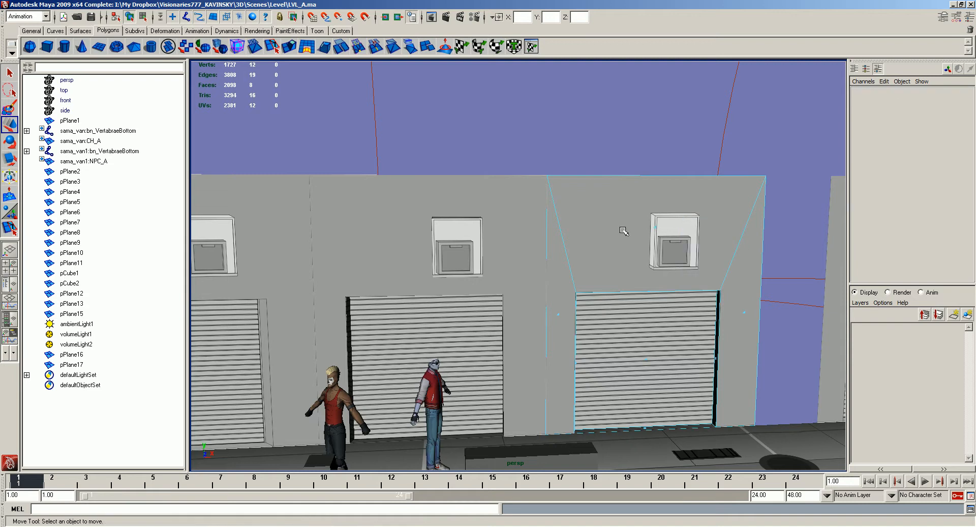
# - Turn on X-ray display, then duplicate the modelled box's top face down to the underside and reverse its normal
pyautogui.moveTo(451, 207)
pyautogui.keyDown('alt'); pyautogui.mouseDown()
pyautogui.moveTo(484, 213)
pyautogui.moveTo(496, 178)
pyautogui.moveTo(488, 231)
pyautogui.moveTo(438, 250)
pyautogui.mouseUp(); pyautogui.keyUp('alt')
pyautogui.click(488, 231)
pyautogui.moveTo(438, 251)
pyautogui.keyDown('alt'); pyautogui.mouseDown(button='right')
pyautogui.moveTo(575, 252)
pyautogui.moveTo(591, 196)
pyautogui.mouseUp(button='right'); pyautogui.keyUp('alt')
pyautogui.hotkey('alt', 'x')
pyautogui.click(594, 200)
pyautogui.keyDown('alt'); pyautogui.moveTo(594, 200); pyautogui.dragTo(601, 203); pyautogui.keyUp('alt')
pyautogui.press('F11')
pyautogui.click(583, 141)
pyautogui.hotkey('ctrl', 'd')
pyautogui.moveTo(585, 120); pyautogui.dragTo(524, 240)
pyautogui.press('a')
pyautogui.click(547, 229)
# - Duplicate the box's side face, move the copy to the opposite open side and reverse its normal
pyautogui.click(536, 189)
pyautogui.hotkey('ctrl', 'd')
pyautogui.moveTo(568, 192); pyautogui.dragTo(576, 157)
pyautogui.press('a')
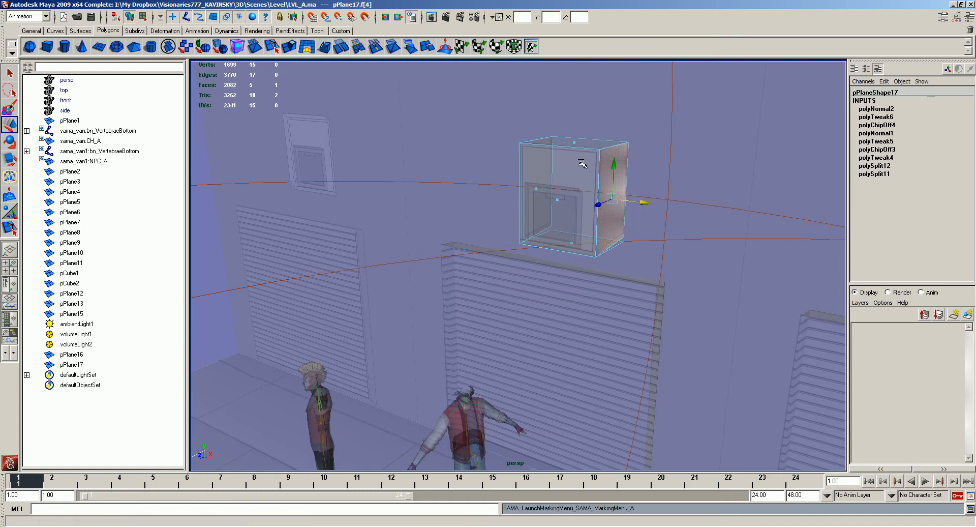
pyautogui.click(588, 163)
pyautogui.click(598, 161)
# - Snap the new side face's vertices to the adjoining box corners and merge the overlapping vertices
pyautogui.press('F9')
pyautogui.moveTo(636, 257); pyautogui.dragTo(614, 227)
pyautogui.keyDown('shift'); pyautogui.moveTo(619, 130); pyautogui.dragTo(653, 178); pyautogui.keyUp('shift')
pyautogui.click(651, 198)
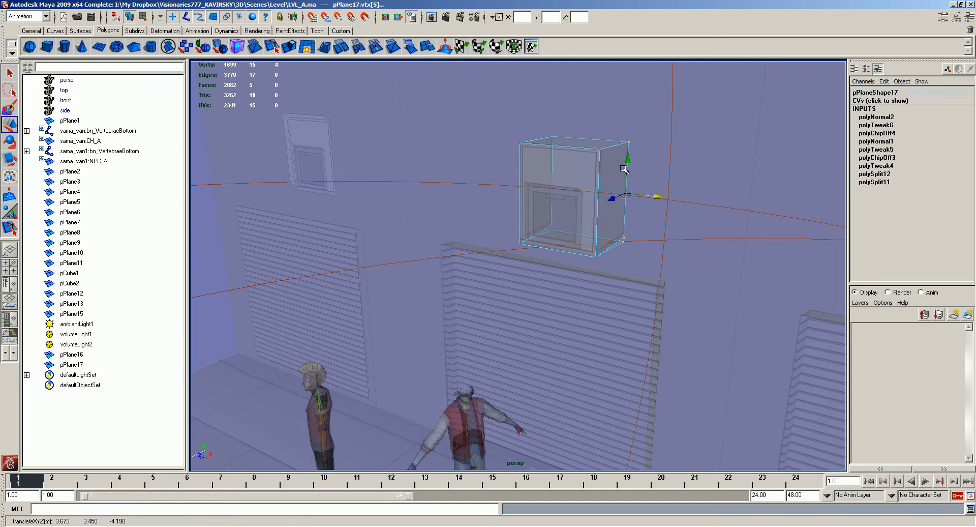
pyautogui.moveTo(627, 249); pyautogui.dragTo(611, 228)
pyautogui.keyDown('shift'); pyautogui.moveTo(564, 239); pyautogui.dragTo(544, 216); pyautogui.keyUp('shift')
pyautogui.click(587, 203)
pyautogui.press('v')
pyautogui.moveTo(543, 195); pyautogui.dragTo(585, 181, button='right')
pyautogui.press('g')
# - Snap and merge the new underside face's vertices with the box corners, then turn X-ray display off
pyautogui.click(597, 258)
pyautogui.press('v')
pyautogui.moveTo(597, 258); pyautogui.dragTo(596, 257)
pyautogui.moveTo(554, 210); pyautogui.dragTo(571, 199, button='right')
pyautogui.click(575, 180)
pyautogui.click(535, 218)
pyautogui.press('g')
pyautogui.hotkey('alt', 'x')
pyautogui.moveTo(535, 218)
pyautogui.keyDown('alt'); pyautogui.mouseDown()
pyautogui.moveTo(549, 218)
pyautogui.moveTo(532, 294)
pyautogui.mouseUp(); pyautogui.keyUp('alt')
pyautogui.keyDown('alt'); pyautogui.moveTo(532, 294); pyautogui.dragTo(549, 236, button='middle'); pyautogui.keyUp('alt')
pyautogui.keyDown('alt'); pyautogui.moveTo(550, 235); pyautogui.dragTo(534, 252); pyautogui.keyUp('alt')
pyautogui.click(530, 144)
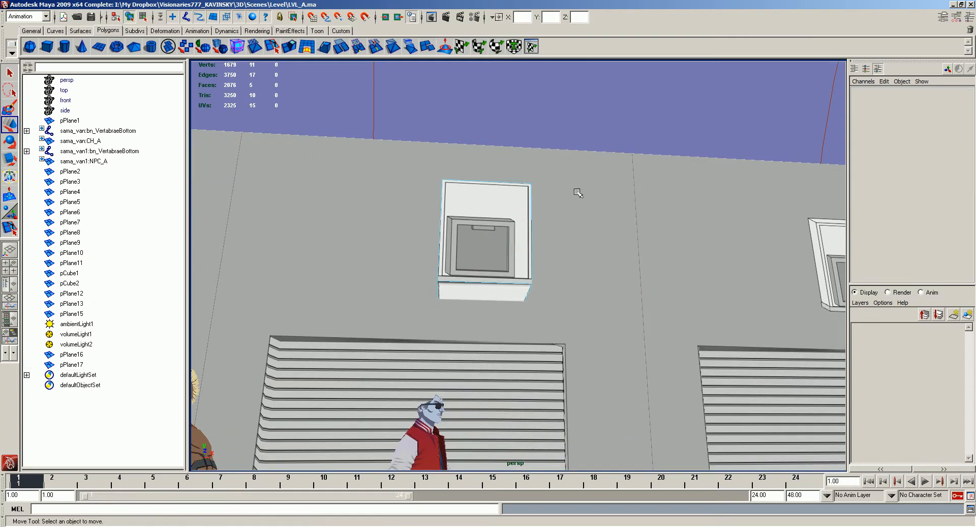
# - Inspect the modelled wall box from several angles in lit, textured and plain shaded display
pyautogui.scroll(-3, 578, 115)
pyautogui.keyDown('alt'); pyautogui.moveTo(578, 115); pyautogui.dragTo(489, 211); pyautogui.keyUp('alt')
pyautogui.keyDown('alt'); pyautogui.moveTo(549, 127); pyautogui.dragTo(578, 192); pyautogui.keyUp('alt')
pyautogui.click(627, 174)
pyautogui.press('7')
pyautogui.press('6')
pyautogui.press('7')
pyautogui.press('5')
pyautogui.press('6')
pyautogui.keyDown('alt'); pyautogui.moveTo(638, 208); pyautogui.dragTo(624, 209); pyautogui.keyUp('alt')
pyautogui.keyDown('alt'); pyautogui.moveTo(624, 210); pyautogui.dragTo(594, 209, button='right'); pyautogui.keyUp('alt')
pyautogui.keyDown('alt'); pyautogui.moveTo(594, 209); pyautogui.dragTo(486, 217); pyautogui.keyUp('alt')
pyautogui.keyDown('alt'); pyautogui.moveTo(610, 229); pyautogui.dragTo(585, 176, button='middle'); pyautogui.keyUp('alt')
pyautogui.keyDown('alt'); pyautogui.moveTo(584, 176); pyautogui.dragTo(590, 183); pyautogui.keyUp('alt')
pyautogui.keyDown('alt'); pyautogui.moveTo(590, 183); pyautogui.dragTo(598, 217, button='middle'); pyautogui.keyUp('alt')
pyautogui.keyDown('alt'); pyautogui.moveTo(625, 216); pyautogui.dragTo(612, 222); pyautogui.keyUp('alt')
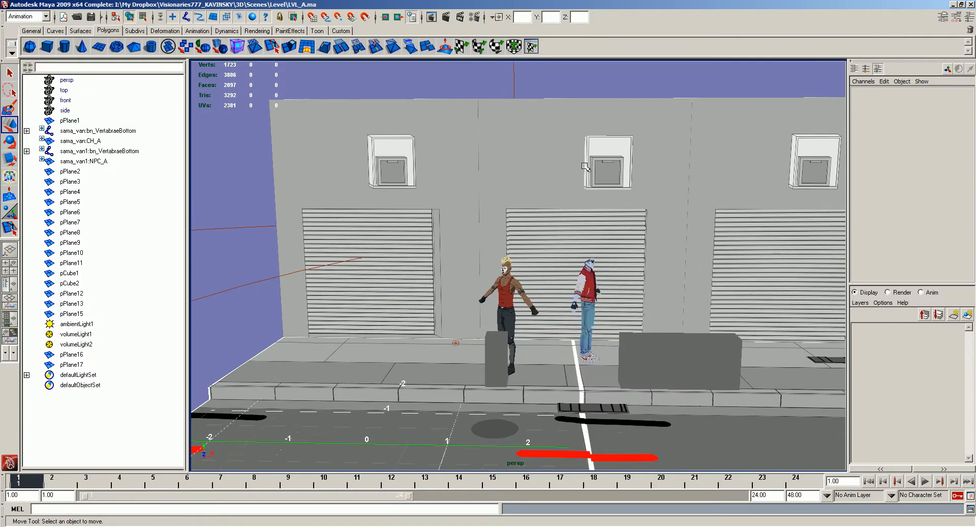
# - Compare the garage door recesses and wall boxes of the neighbouring wall sections
pyautogui.keyDown('alt'); pyautogui.moveTo(574, 164); pyautogui.dragTo(517, 166, button='middle'); pyautogui.keyUp('alt')
pyautogui.keyDown('alt'); pyautogui.moveTo(531, 215); pyautogui.dragTo(773, 212, button='middle'); pyautogui.keyUp('alt')
pyautogui.scroll(2, 708, 86)
pyautogui.keyDown('alt'); pyautogui.moveTo(812, 149); pyautogui.dragTo(454, 148, button='middle'); pyautogui.keyUp('alt')
pyautogui.click(455, 152)
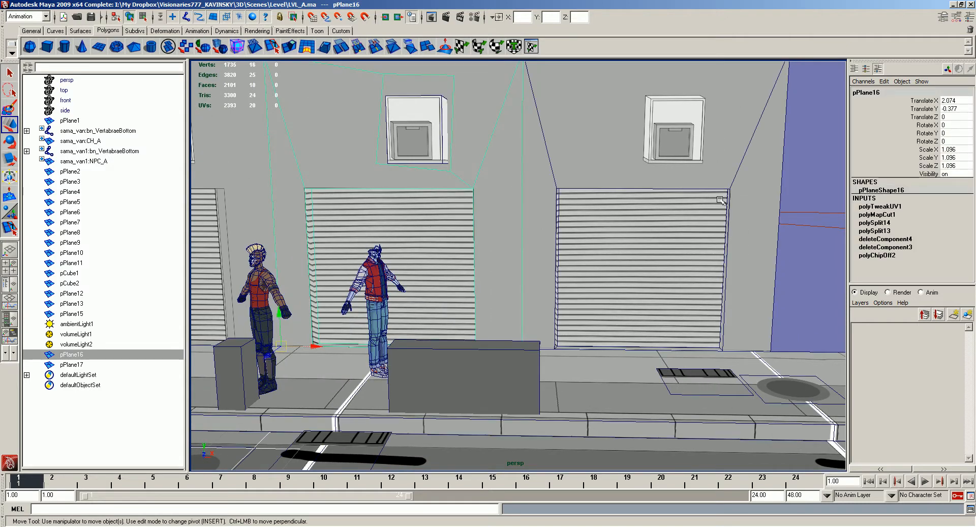
pyautogui.keyDown('alt'); pyautogui.moveTo(622, 231); pyautogui.dragTo(889, 231, button='middle'); pyautogui.keyUp('alt')
pyautogui.click(535, 222)
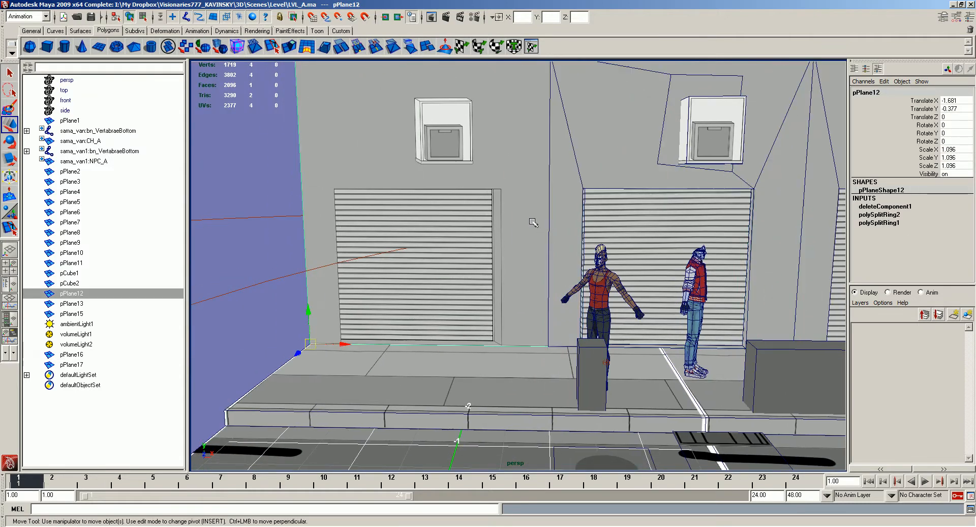
pyautogui.keyDown('alt'); pyautogui.moveTo(503, 225); pyautogui.dragTo(565, 228, button='middle'); pyautogui.keyUp('alt')
pyautogui.keyDown('alt'); pyautogui.moveTo(812, 267); pyautogui.dragTo(750, 285, button='middle'); pyautogui.keyUp('alt')
# - Delete the inner left side face of the middle garage door's recess
pyautogui.click(769, 322)
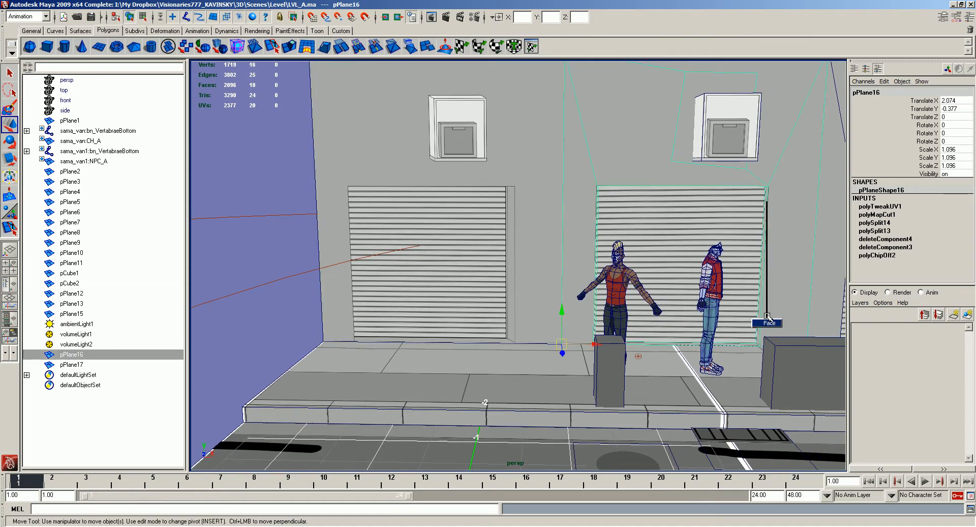
pyautogui.moveTo(769, 322); pyautogui.dragTo(770, 322, button='right')
pyautogui.click(771, 313)
pyautogui.keyDown('alt'); pyautogui.moveTo(771, 313); pyautogui.dragTo(597, 300, button='middle'); pyautogui.keyUp('alt')
pyautogui.keyDown('alt'); pyautogui.moveTo(466, 245); pyautogui.dragTo(459, 257); pyautogui.keyUp('alt')
pyautogui.click(459, 264)
pyautogui.click(458, 264)
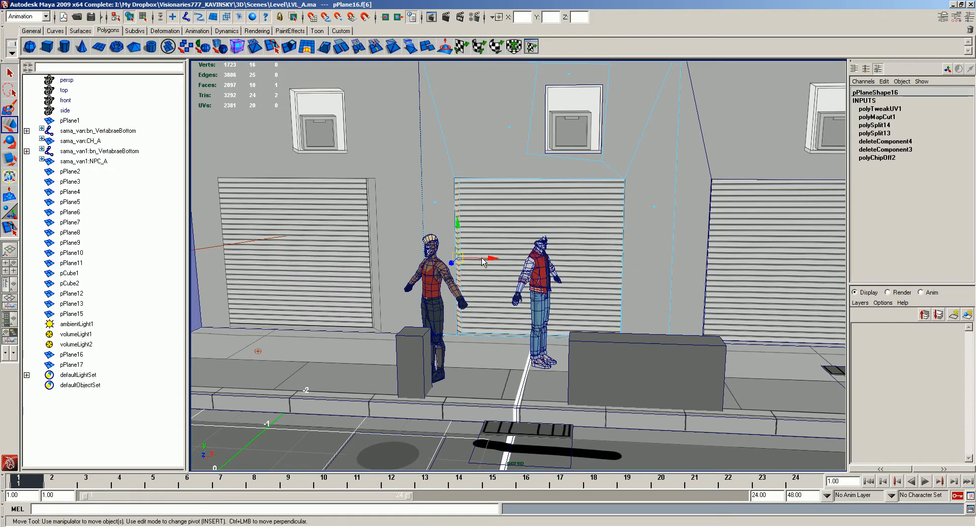
pyautogui.press('Delete')
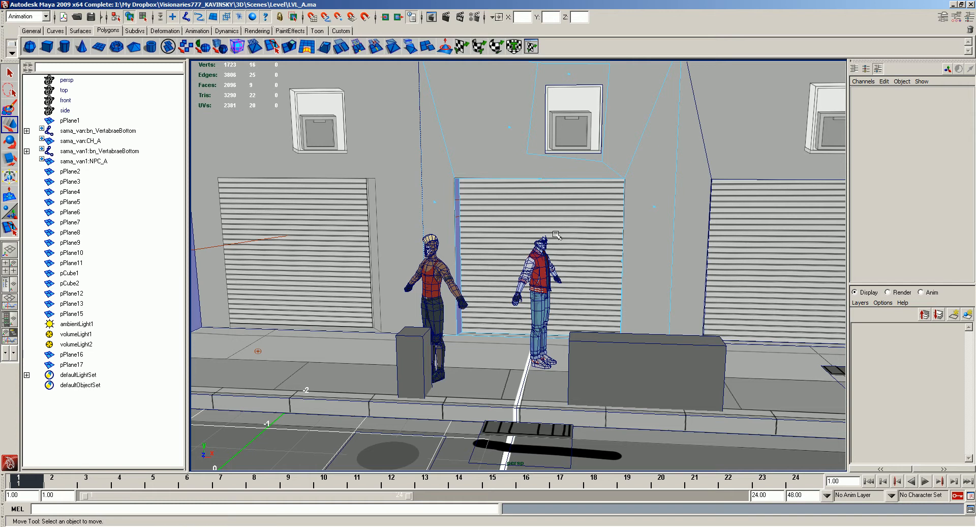
# - Duplicate the door recess's right side face, move the copy to the open left side and reverse its normal
pyautogui.click(635, 281)
pyautogui.hotkey('ctrl', 'd')
pyautogui.moveTo(655, 261); pyautogui.dragTo(520, 258)
pyautogui.moveTo(505, 221); pyautogui.dragTo(457, 204)
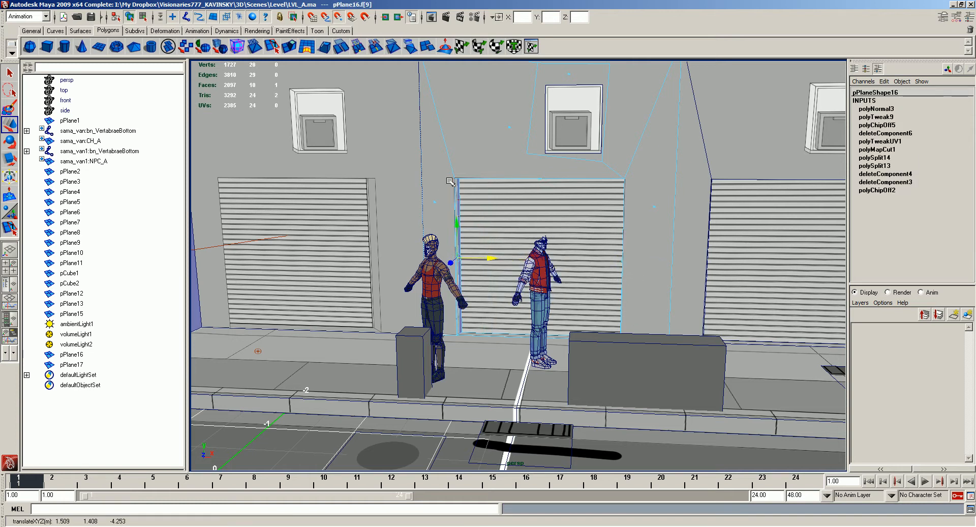
# - Using X-ray display, snap the new recess face's vertices to the door opening corners and merge the overlapping vertices
pyautogui.moveTo(456, 185); pyautogui.dragTo(455, 184, button='right')
pyautogui.hotkey('alt', 'x')
pyautogui.moveTo(448, 151); pyautogui.dragTo(479, 205)
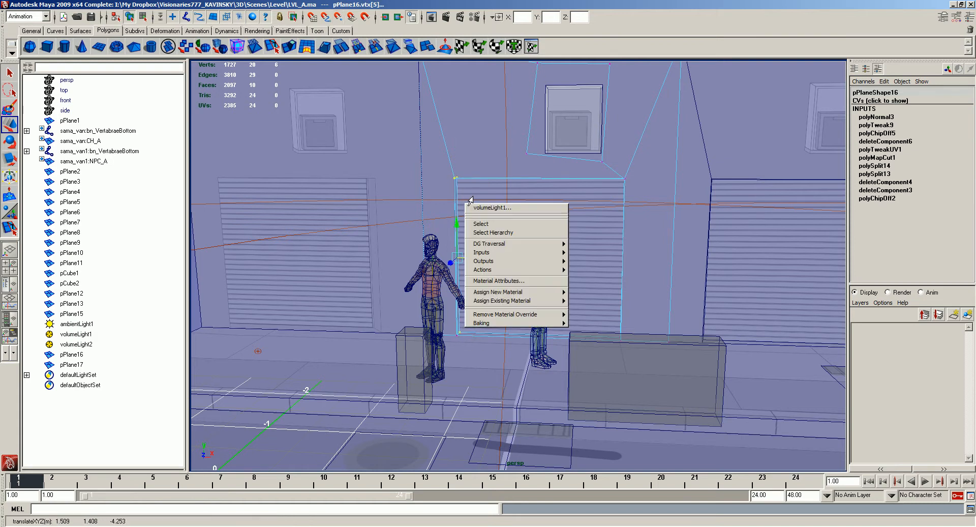
pyautogui.click(482, 187)
pyautogui.hotkey('alt', 'a')
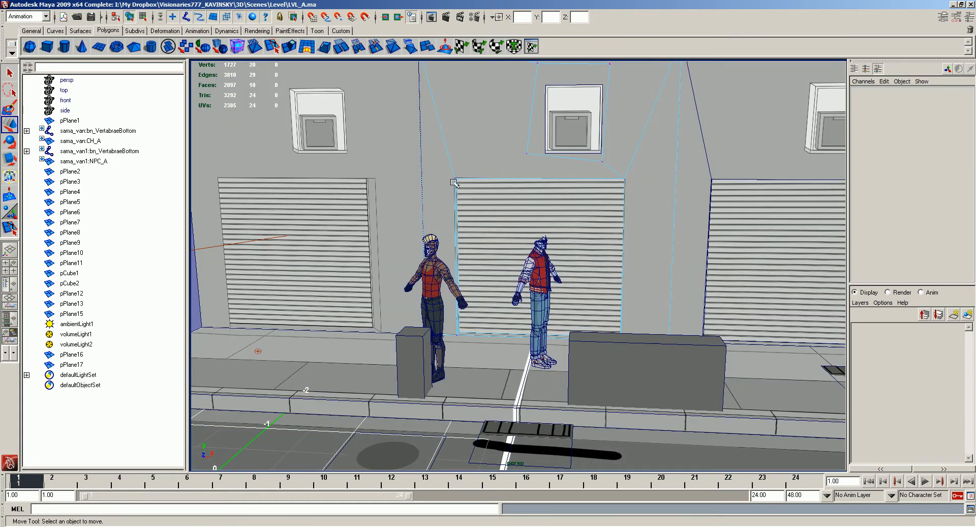
pyautogui.hotkey('alt', 'm')
pyautogui.hotkey('alt', 'x')
pyautogui.moveTo(440, 207); pyautogui.dragTo(405, 195, button='right')
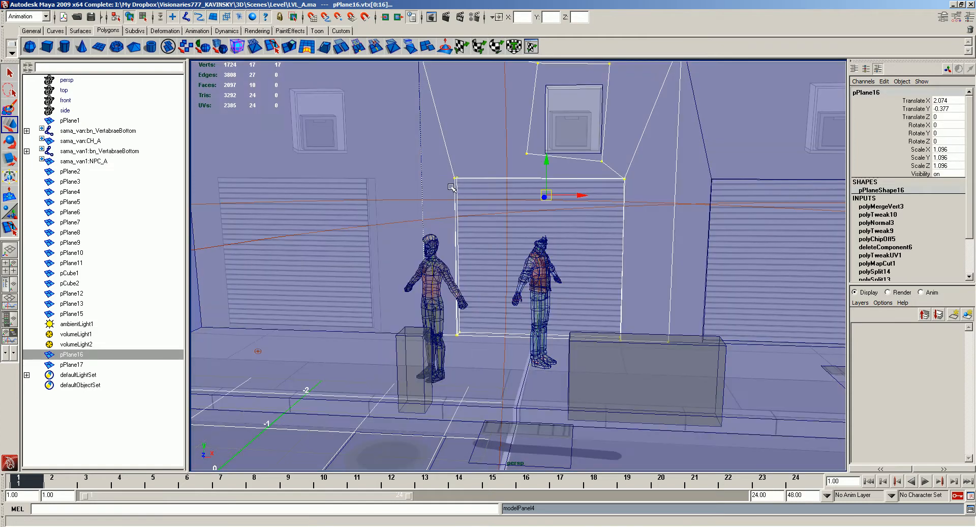
pyautogui.hotkey('alt', 'x')
pyautogui.click(197, 317)
pyautogui.hotkey('alt', '5')
# - Render the current frame from a high angle overlooking the garages and the whole street
pyautogui.moveTo(667, 309)
pyautogui.keyDown('alt'); pyautogui.mouseDown(button='middle')
pyautogui.moveTo(619, 305)
pyautogui.moveTo(914, 310)
pyautogui.mouseUp(button='middle'); pyautogui.keyUp('alt')
pyautogui.keyDown('alt'); pyautogui.moveTo(733, 219); pyautogui.dragTo(670, 226, button='middle'); pyautogui.keyUp('alt')
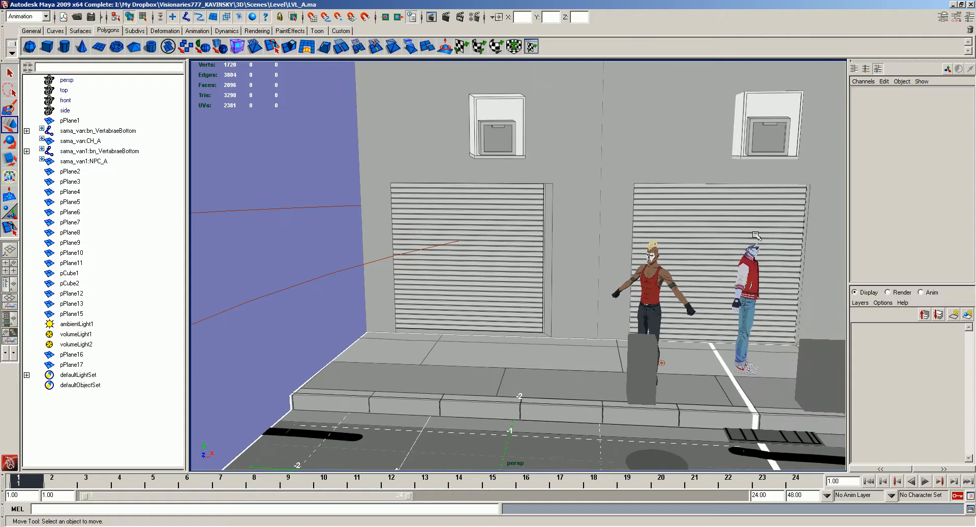
pyautogui.keyDown('alt'); pyautogui.moveTo(807, 225); pyautogui.dragTo(411, 206, button='middle'); pyautogui.keyUp('alt')
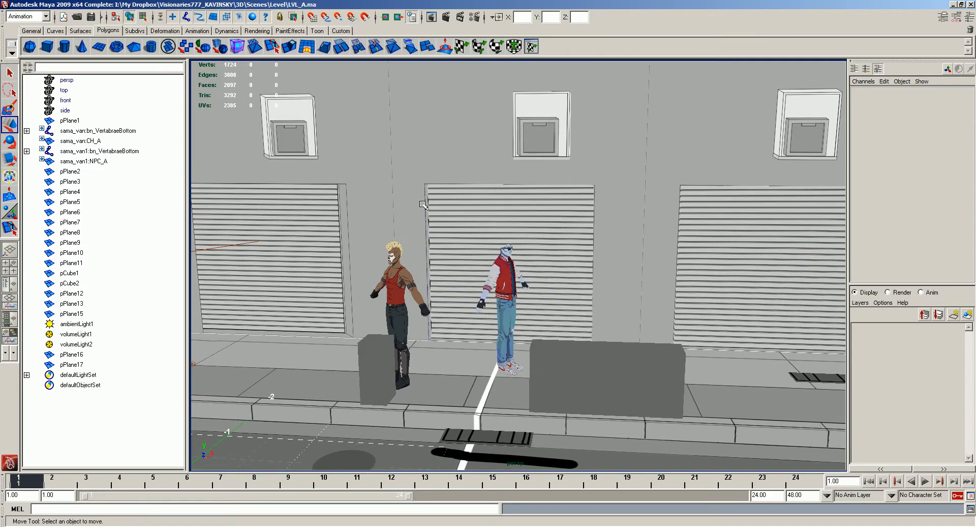
pyautogui.keyDown('alt'); pyautogui.moveTo(527, 243); pyautogui.dragTo(442, 222, button='middle'); pyautogui.keyUp('alt')
pyautogui.keyDown('alt'); pyautogui.moveTo(560, 246); pyautogui.dragTo(641, 264); pyautogui.keyUp('alt')
pyautogui.keyDown('alt'); pyautogui.moveTo(641, 265); pyautogui.dragTo(389, 65, button='right'); pyautogui.keyUp('alt')
pyautogui.keyDown('alt'); pyautogui.moveTo(389, 65); pyautogui.dragTo(410, 75); pyautogui.keyUp('alt')
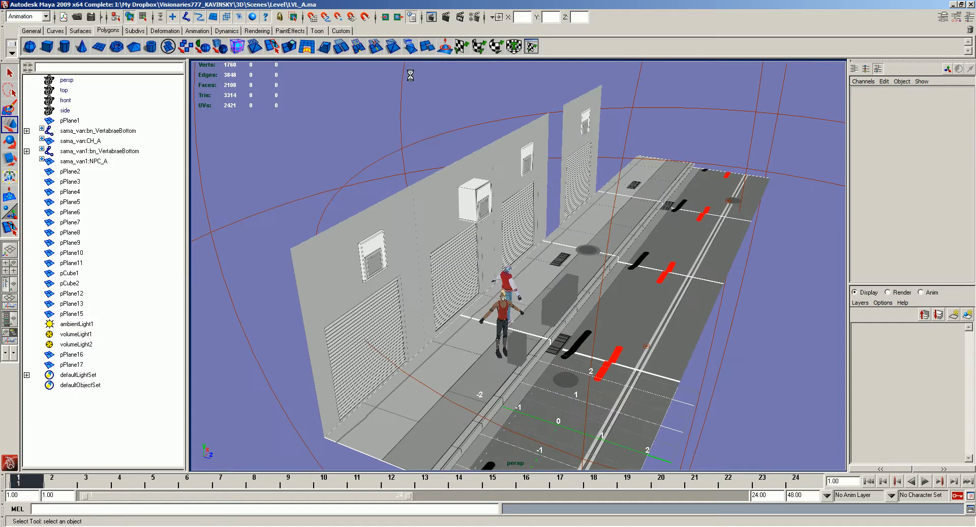
pyautogui.click(446, 17)
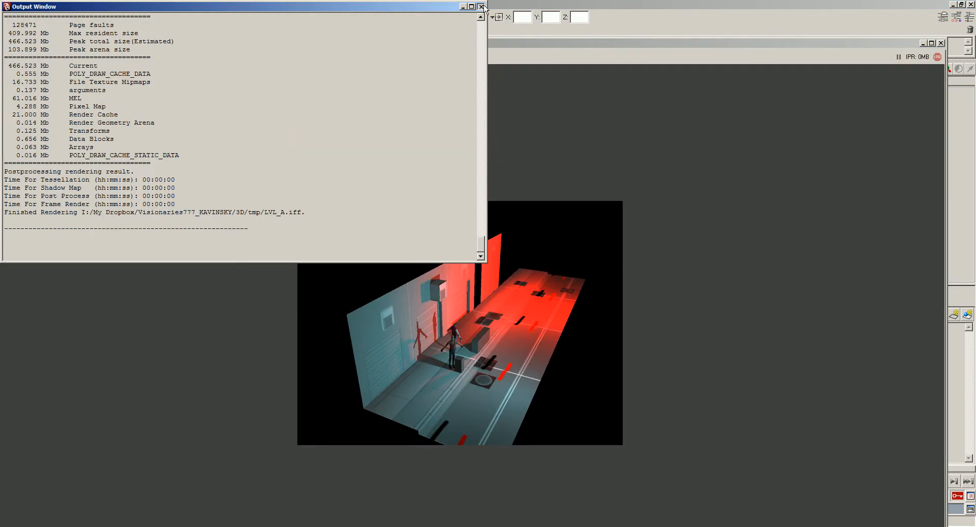
pyautogui.click(481, 6)
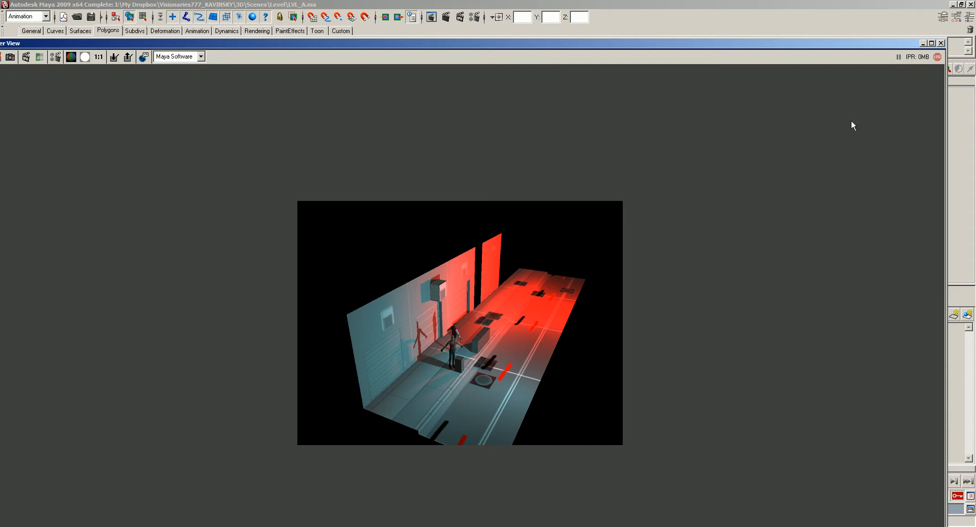
# - Close the render and lower both volume lights together to a Translate Y of 4.623
pyautogui.click(941, 43)
pyautogui.keyDown('alt'); pyautogui.moveTo(584, 193); pyautogui.dragTo(661, 215); pyautogui.keyUp('alt')
pyautogui.moveTo(714, 274); pyautogui.dragTo(623, 241)
pyautogui.moveTo(639, 211); pyautogui.dragTo(640, 122)
pyautogui.moveTo(676, 161); pyautogui.dragTo(522, 198)
pyautogui.moveTo(594, 125); pyautogui.dragTo(597, 153)
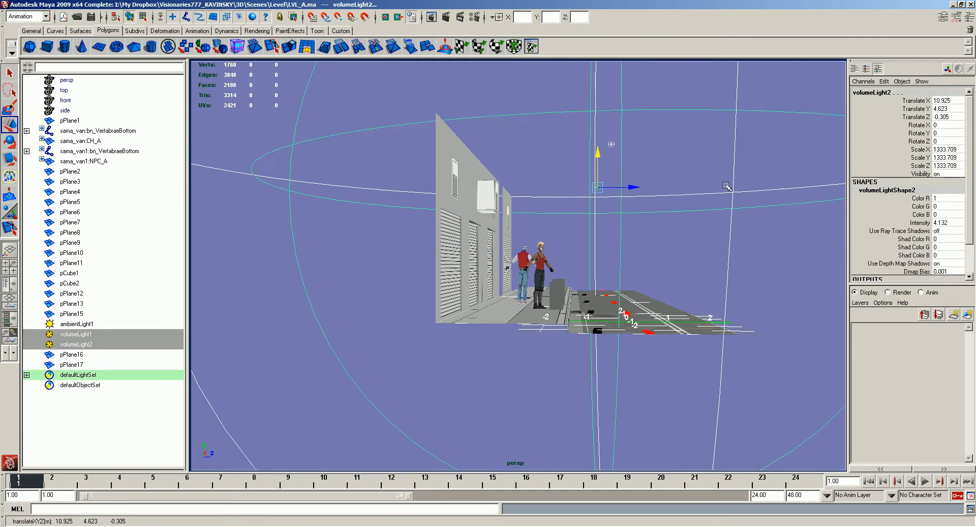
# - Render the frame from a lower street view of the garages, check the box's shadow and close the render
pyautogui.click(637, 219)
pyautogui.keyDown('alt'); pyautogui.moveTo(637, 219); pyautogui.dragTo(636, 292); pyautogui.keyUp('alt')
pyautogui.click(529, 375)
pyautogui.keyDown('alt'); pyautogui.moveTo(568, 327); pyautogui.dragTo(465, 300); pyautogui.keyUp('alt')
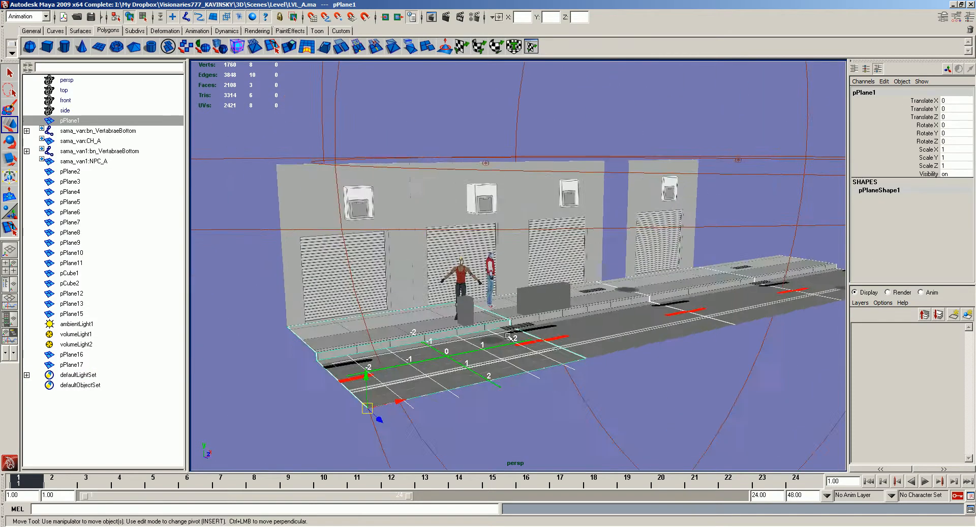
pyautogui.keyDown('alt'); pyautogui.moveTo(465, 300); pyautogui.dragTo(554, 285, button='right'); pyautogui.keyUp('alt')
pyautogui.click(565, 64)
pyautogui.click(445, 18)
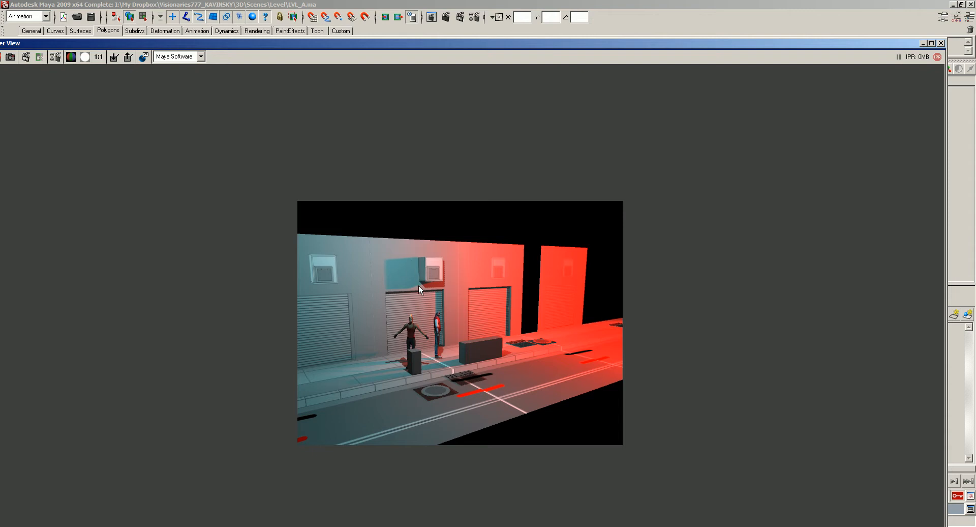
pyautogui.keyDown('alt'); pyautogui.moveTo(439, 283); pyautogui.dragTo(431, 280, button='middle'); pyautogui.keyUp('alt')
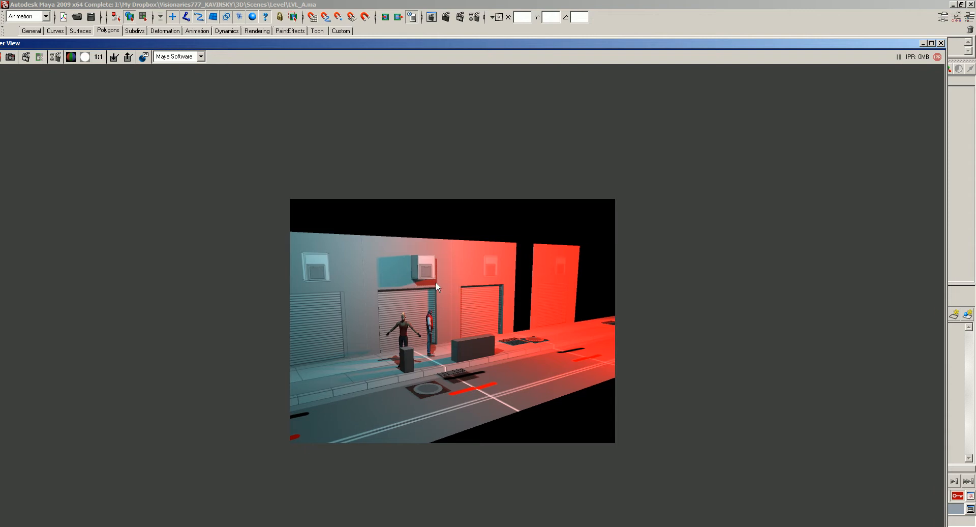
pyautogui.click(942, 45)
# - Switch to Photoshop, close LVL_A_Wall_A.png and inspect the corner shops in VILLE b.psd
pyautogui.keyDown('alt'); pyautogui.moveTo(546, 179); pyautogui.dragTo(584, 218); pyautogui.keyUp('alt')
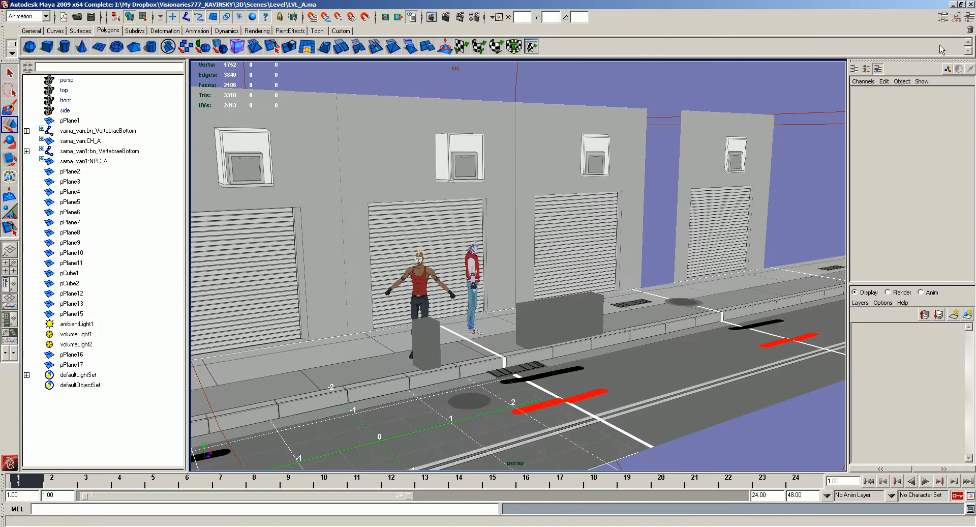
pyautogui.scroll(-5, 565, 245)
pyautogui.keyDown('alt'); pyautogui.moveTo(555, 252); pyautogui.dragTo(549, 175); pyautogui.keyUp('alt')
pyautogui.hotkey('alt', 'Tab')
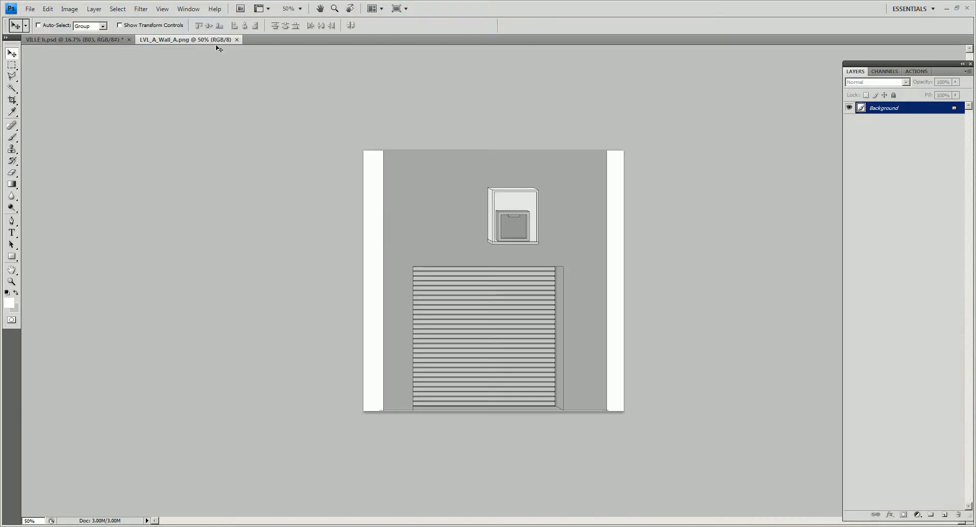
pyautogui.click(236, 39)
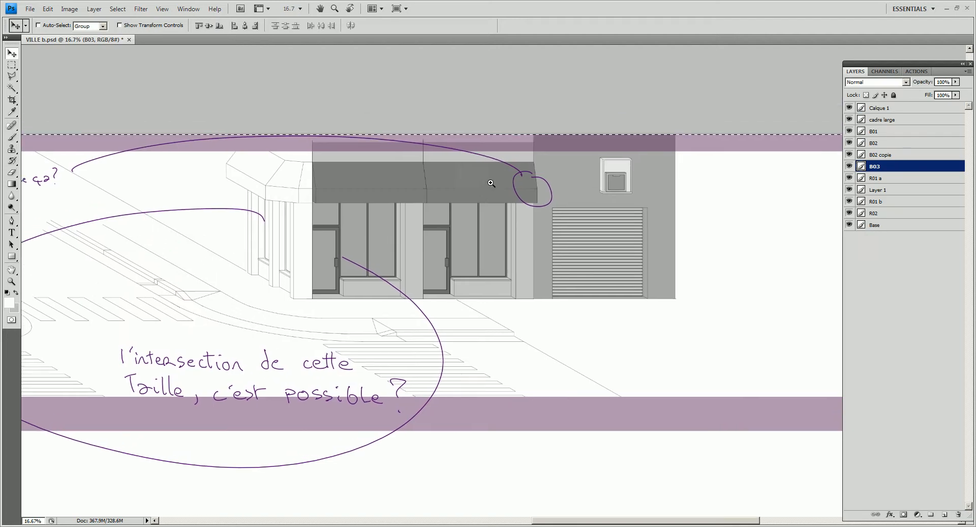
pyautogui.keyDown('alt'); pyautogui.scroll(1, 494, 182); pyautogui.keyUp('alt')
pyautogui.press('m')
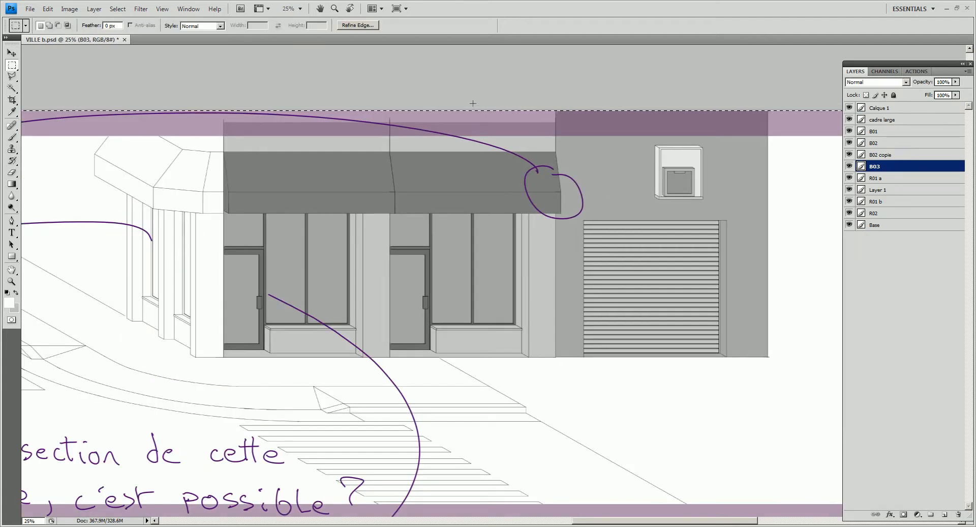
pyautogui.moveTo(242, 237); pyautogui.dragTo(454, 236)
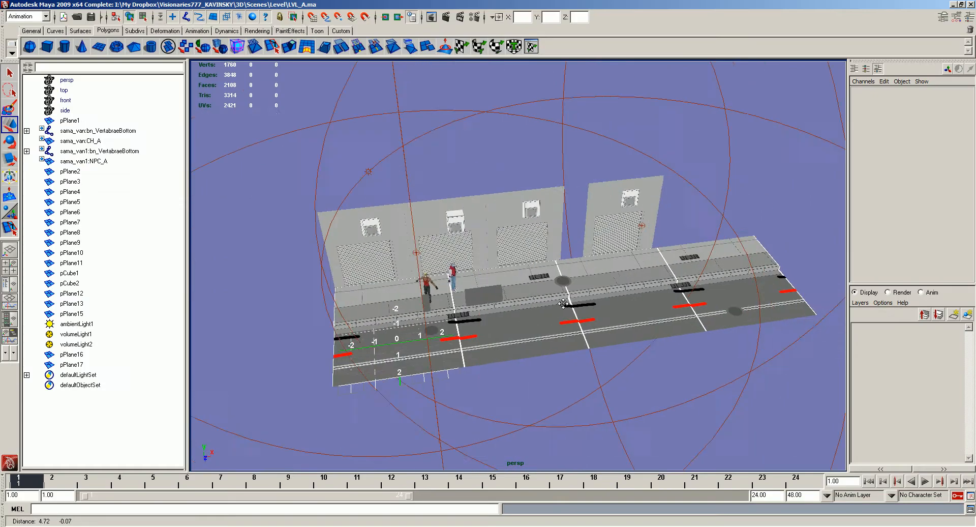
# - Switch to Maya and snap the last street section's pivot to its outer back corner
pyautogui.click(576, 273)
pyautogui.keyDown('alt'); pyautogui.moveTo(576, 273); pyautogui.dragTo(750, 311, button='right'); pyautogui.keyUp('alt')
pyautogui.keyDown('alt'); pyautogui.moveTo(750, 310); pyautogui.dragTo(584, 311, button='middle'); pyautogui.keyUp('alt')
pyautogui.press('Insert')
pyautogui.press('v')
pyautogui.moveTo(580, 248); pyautogui.dragTo(567, 252, button='middle')
pyautogui.press('Insert')
pyautogui.keyDown('alt'); pyautogui.moveTo(566, 253); pyautogui.dragTo(557, 297); pyautogui.keyUp('alt')
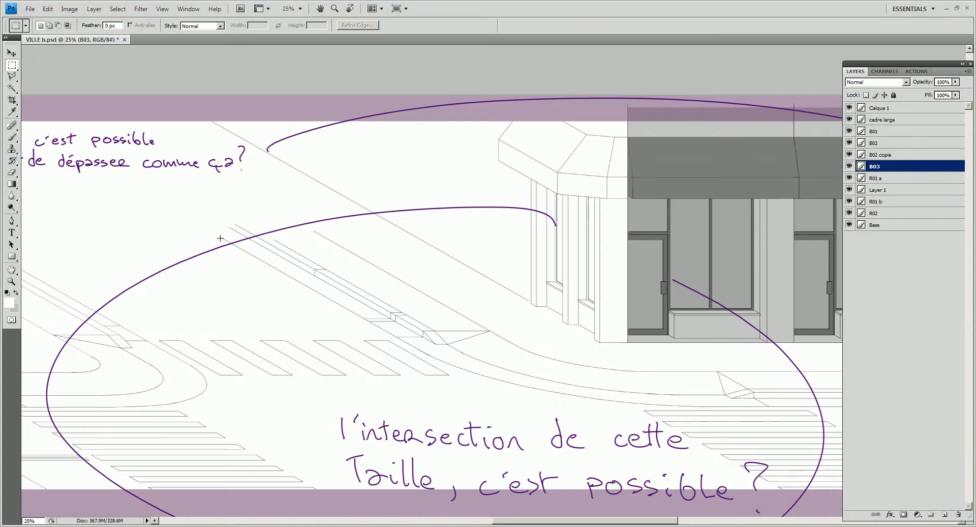
# - Consult the intersection drawing in Photoshop, then return to the last street section in Maya
pyautogui.hotkey('alt', 'Tab')
pyautogui.hotkey('alt', 'Tab')
pyautogui.hotkey('alt', 'Tab')
pyautogui.keyDown('alt'); pyautogui.moveTo(571, 365); pyautogui.dragTo(534, 333); pyautogui.keyUp('alt')
pyautogui.click(600, 295)
pyautogui.keyDown('alt'); pyautogui.moveTo(600, 295); pyautogui.dragTo(602, 292); pyautogui.keyUp('alt')
pyautogui.hotkey('ctrl', 'z')
pyautogui.keyDown('alt'); pyautogui.moveTo(602, 292); pyautogui.dragTo(304, 303, button='middle'); pyautogui.keyUp('alt')
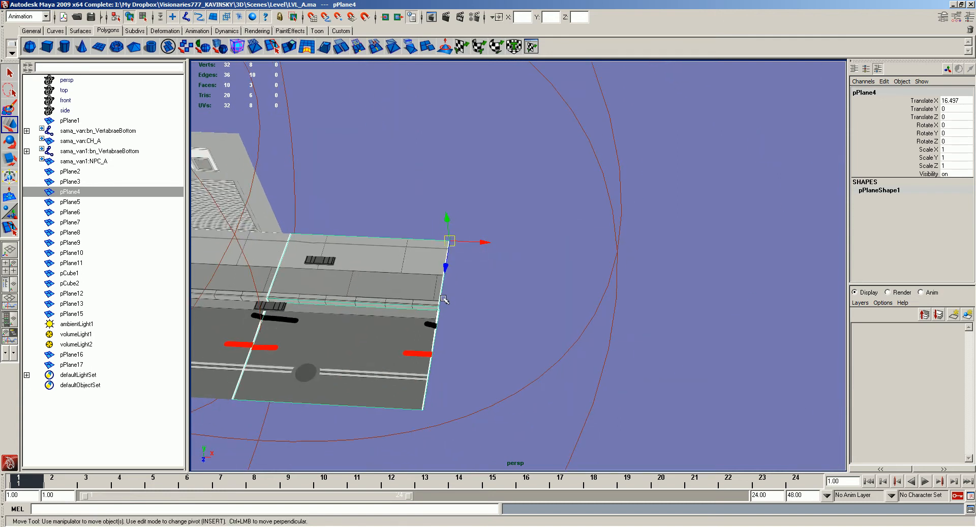
# - Snap the last street section's pivot to its inner back corner
pyautogui.press('Insert')
pyautogui.press('v')
pyautogui.moveTo(316, 231); pyautogui.dragTo(306, 242, button='middle')
pyautogui.press('Insert')
pyautogui.moveTo(328, 286); pyautogui.dragTo(328, 221, button='middle')
pyautogui.hotkey('ctrl', 'z')
# - Duplicate the last street section and snap the copy to the street's outer back corner
pyautogui.hotkey('ctrl', 'd')
pyautogui.press('v')
pyautogui.moveTo(460, 228); pyautogui.dragTo(451, 239, button='middle')
# - Set the copied street section's Rotate Y to 90 to form the side street
pyautogui.press('e')
pyautogui.moveTo(458, 276); pyautogui.dragTo(508, 245)
pyautogui.click(950, 134)
pyautogui.press('Return')
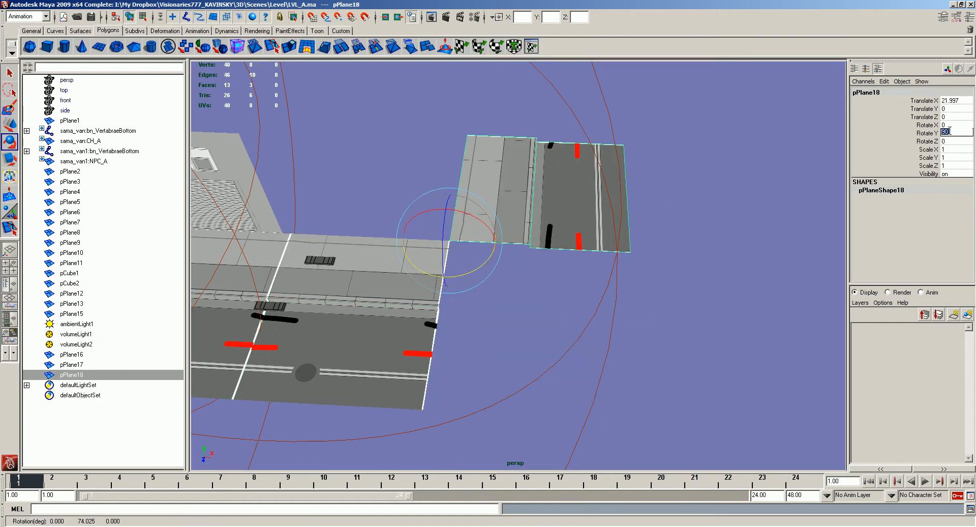
pyautogui.write('w')
pyautogui.press('w')
# - Duplicate the main street's last section and snap the copy onto its outer end to extend the road
pyautogui.keyDown('alt'); pyautogui.moveTo(590, 222); pyautogui.dragTo(501, 225); pyautogui.keyUp('alt')
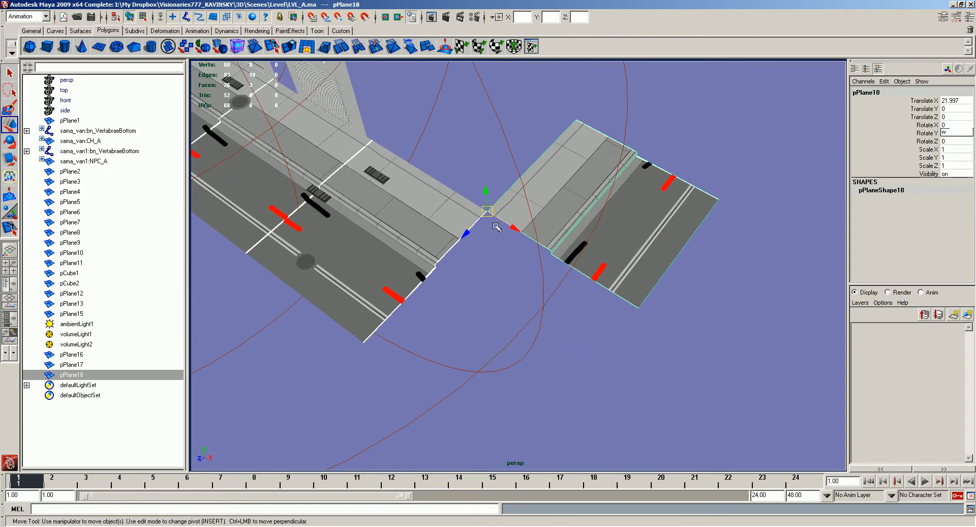
pyautogui.click(412, 199)
pyautogui.keyDown('alt'); pyautogui.moveTo(412, 198); pyautogui.dragTo(435, 202); pyautogui.keyUp('alt')
pyautogui.hotkey('ctrl', 'd')
pyautogui.moveTo(424, 210); pyautogui.dragTo(467, 221, button='middle')
# - Try to extend the side street with another duplicate of the rotated section
pyautogui.click(523, 205)
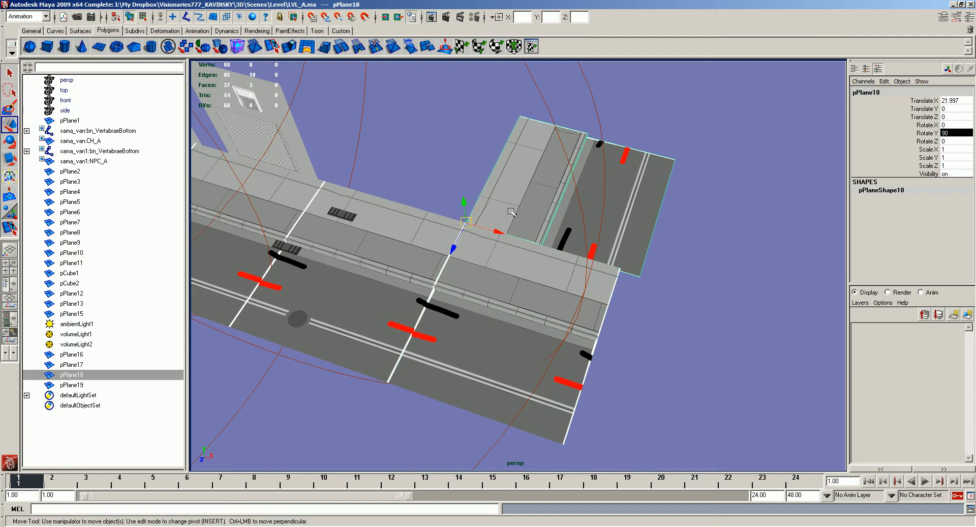
pyautogui.hotkey('ctrl', 'd')
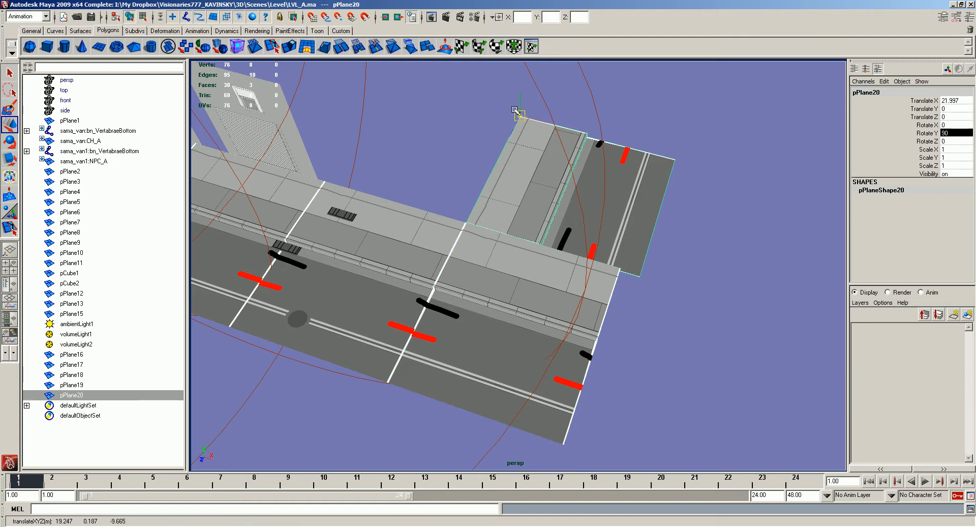
pyautogui.moveTo(501, 131); pyautogui.dragTo(460, 230, button='middle')
pyautogui.press('Delete')
# - Turn on X-ray display and select the newly added main street section for close-up editing
pyautogui.click(482, 283)
pyautogui.keyDown('alt'); pyautogui.moveTo(482, 283); pyautogui.dragTo(504, 300, button='right'); pyautogui.keyUp('alt')
pyautogui.hotkey('alt', 'x')
pyautogui.keyDown('alt'); pyautogui.moveTo(504, 300); pyautogui.dragTo(524, 265, button='middle'); pyautogui.keyUp('alt')
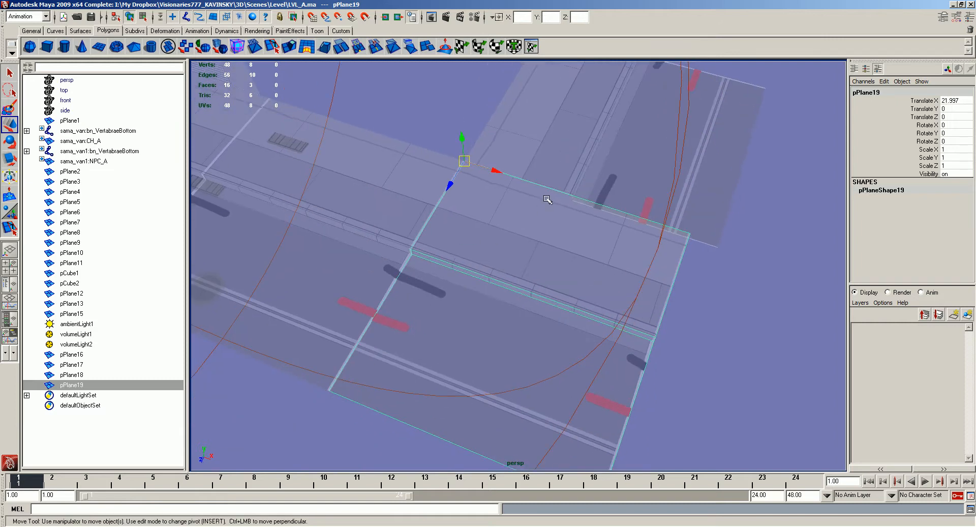
pyautogui.moveTo(542, 210); pyautogui.dragTo(504, 210, button='right')
# - Try to reshape the added section's sidewalk by moving the vertices at its outer end
pyautogui.moveTo(639, 203); pyautogui.dragTo(713, 337)
pyautogui.keyDown('shift'); pyautogui.moveTo(712, 336); pyautogui.dragTo(552, 284, button='middle'); pyautogui.keyUp('shift')
pyautogui.keyDown('alt'); pyautogui.moveTo(593, 355); pyautogui.dragTo(585, 333); pyautogui.keyUp('alt')
pyautogui.hotkey('ctrl', 'z')
pyautogui.keyDown('alt'); pyautogui.moveTo(562, 219); pyautogui.dragTo(580, 217); pyautogui.keyUp('alt')
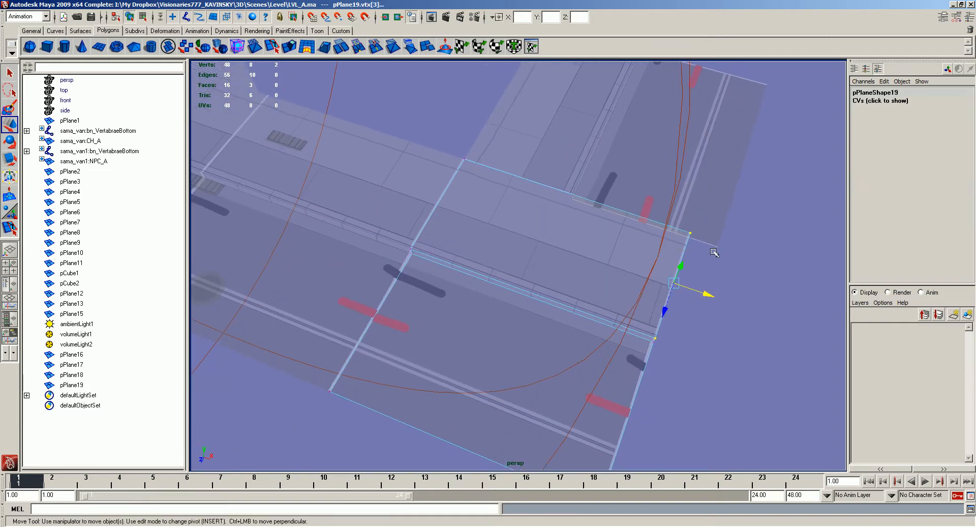
pyautogui.moveTo(715, 251); pyautogui.dragTo(674, 215)
pyautogui.moveTo(674, 215); pyautogui.dragTo(457, 136, button='middle')
pyautogui.keyDown('alt'); pyautogui.moveTo(547, 258); pyautogui.dragTo(540, 216, button='middle'); pyautogui.keyUp('alt')
pyautogui.moveTo(730, 405); pyautogui.dragTo(620, 272)
pyautogui.keyDown('alt'); pyautogui.moveTo(600, 224); pyautogui.dragTo(623, 219); pyautogui.keyUp('alt')
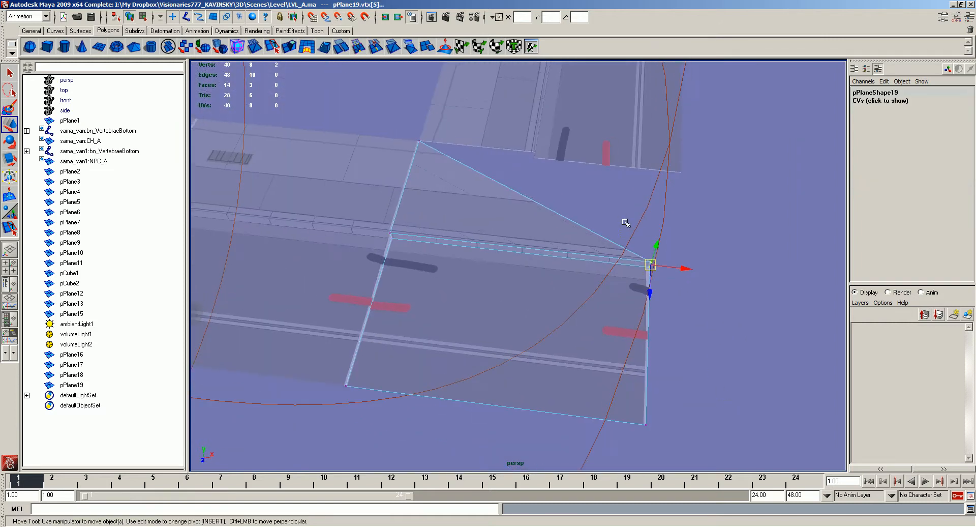
pyautogui.hotkey('ctrl', 'z')
pyautogui.hotkey('ctrl', 'z')
pyautogui.hotkey('ctrl', 'z')
pyautogui.hotkey('ctrl', 'z')
pyautogui.hotkey('ctrl', 'z')
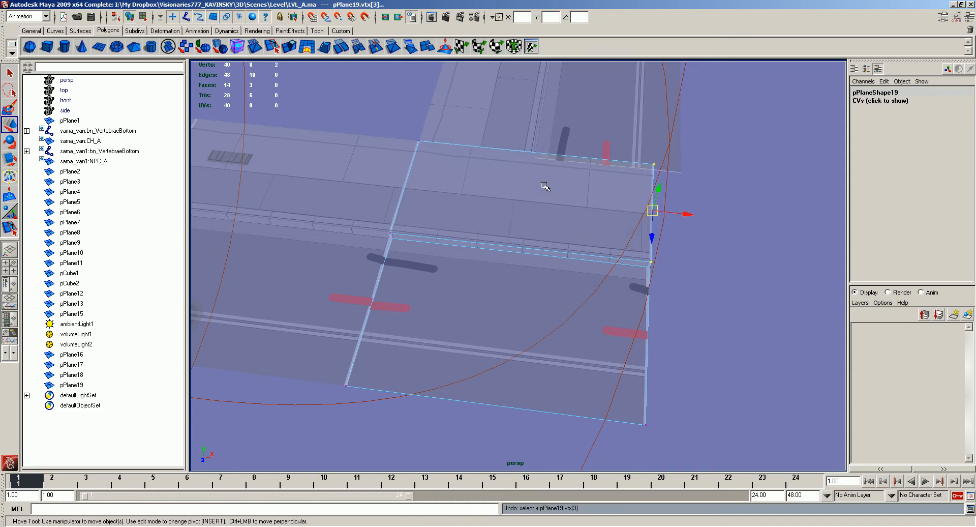
# - Try to insert an edge loop across the added street section with the Insert Edge Loop Tool
pyautogui.press('g')
pyautogui.click(498, 149)
pyautogui.moveTo(497, 149); pyautogui.dragTo(524, 152)
pyautogui.hotkey('ctrl', 'z')
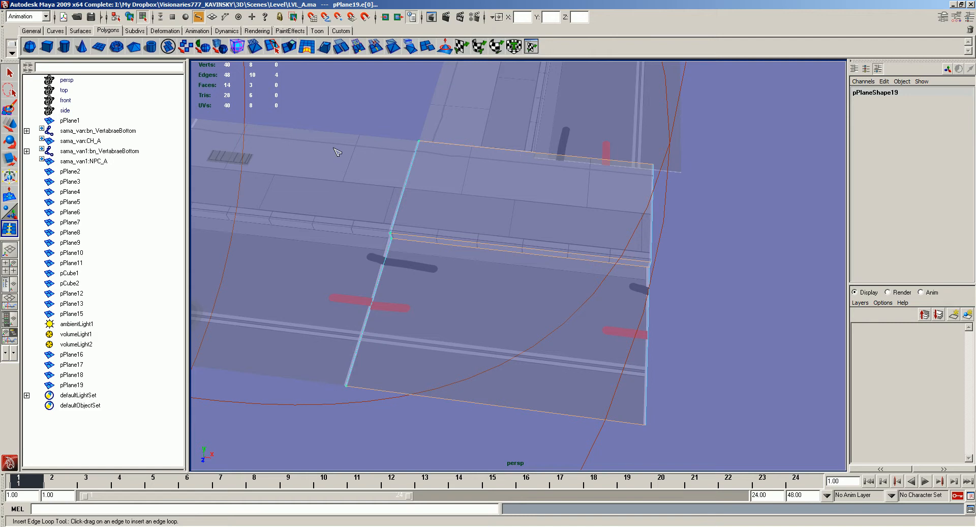
# - Split the added street section diagonally from its inner sidewalk corner to the outer road corner and delete the faces beyond the cut
pyautogui.press('y')
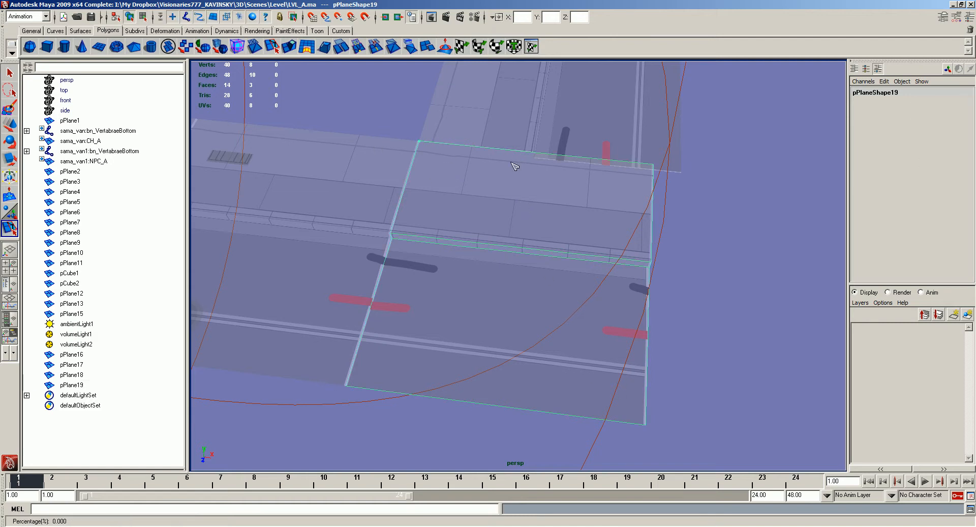
pyautogui.press('v')
pyautogui.moveTo(510, 153); pyautogui.dragTo(531, 154, button='middle')
pyautogui.click(650, 432)
pyautogui.press('Return')
pyautogui.press('w')
pyautogui.moveTo(712, 369); pyautogui.dragTo(527, 173)
pyautogui.press('Delete')
# - Duplicate the trimmed corner piece, mirror it with a Scale X of -1 and set its Rotate Y to 90
pyautogui.moveTo(454, 203); pyautogui.dragTo(488, 192, button='right')
pyautogui.keyDown('alt'); pyautogui.moveTo(609, 284); pyautogui.dragTo(536, 292); pyautogui.keyUp('alt')
pyautogui.click(946, 149)
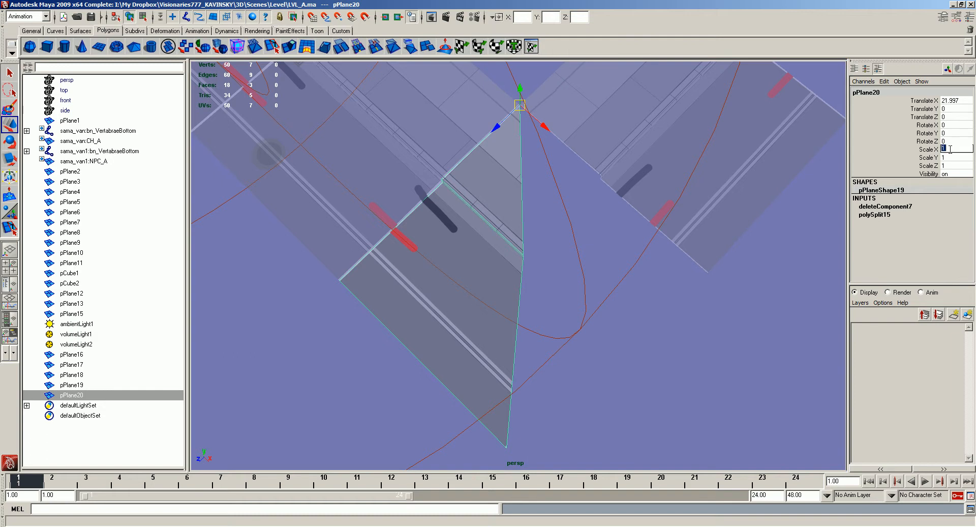
pyautogui.write('-1')
pyautogui.press('Return')
pyautogui.press('e')
pyautogui.moveTo(531, 148); pyautogui.dragTo(578, 148)
pyautogui.click(950, 132)
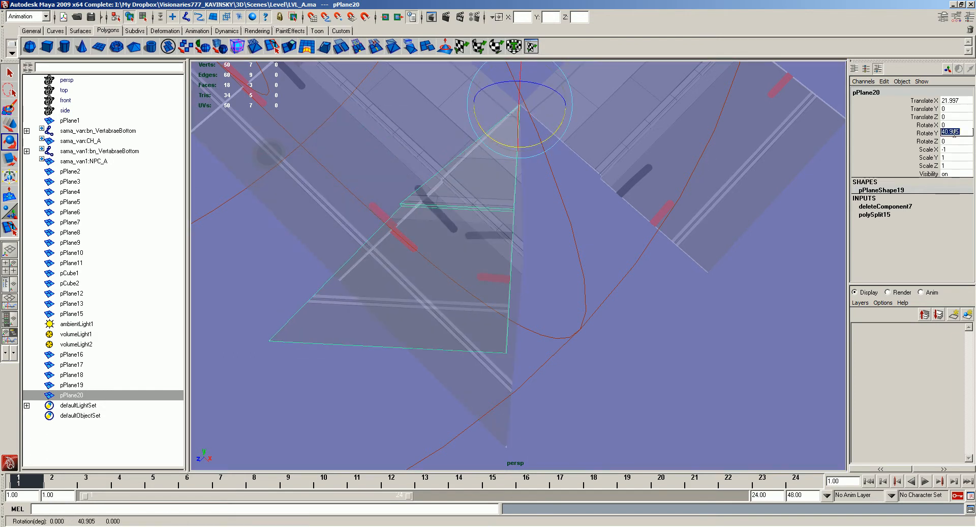
pyautogui.write('90')
pyautogui.press('Return')
# - Align the mirrored corner piece with the original along their shared diagonal using vertex snapping
pyautogui.keyDown('alt'); pyautogui.moveTo(660, 321); pyautogui.dragTo(659, 253, button='middle'); pyautogui.keyUp('alt')
pyautogui.moveTo(559, 267); pyautogui.dragTo(518, 316, button='right')
pyautogui.press('w')
pyautogui.hotkey('ctrl', 'z')
pyautogui.moveTo(521, 339); pyautogui.dragTo(339, 211)
pyautogui.press('v')
pyautogui.keyDown('alt'); pyautogui.moveTo(380, 247); pyautogui.dragTo(410, 247); pyautogui.keyUp('alt')
pyautogui.moveTo(410, 246); pyautogui.dragTo(447, 234, button='right')
pyautogui.keyDown('alt'); pyautogui.moveTo(485, 232); pyautogui.dragTo(510, 226); pyautogui.keyUp('alt')
pyautogui.click(769, 231)
# - Examine the corner's curb vertices up close and compare the corner with the curved intersection in the Photoshop reference drawing
pyautogui.keyDown('alt'); pyautogui.moveTo(579, 244); pyautogui.dragTo(539, 198); pyautogui.keyUp('alt')
pyautogui.keyDown('alt'); pyautogui.moveTo(539, 198); pyautogui.dragTo(494, 197, button='right'); pyautogui.keyUp('alt')
pyautogui.keyDown('alt'); pyautogui.moveTo(494, 198); pyautogui.dragTo(534, 231); pyautogui.keyUp('alt')
pyautogui.click(535, 231)
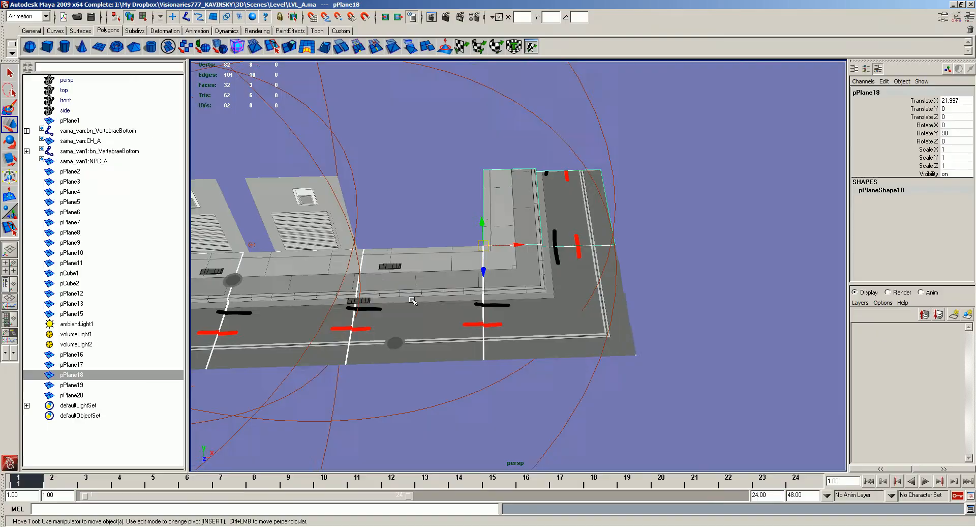
pyautogui.scroll(5, 521, 255)
pyautogui.click(542, 303)
pyautogui.keyDown('alt'); pyautogui.moveTo(542, 303); pyautogui.dragTo(531, 304); pyautogui.keyUp('alt')
pyautogui.moveTo(554, 304); pyautogui.dragTo(533, 304, button='right')
pyautogui.moveTo(536, 300); pyautogui.dragTo(615, 333)
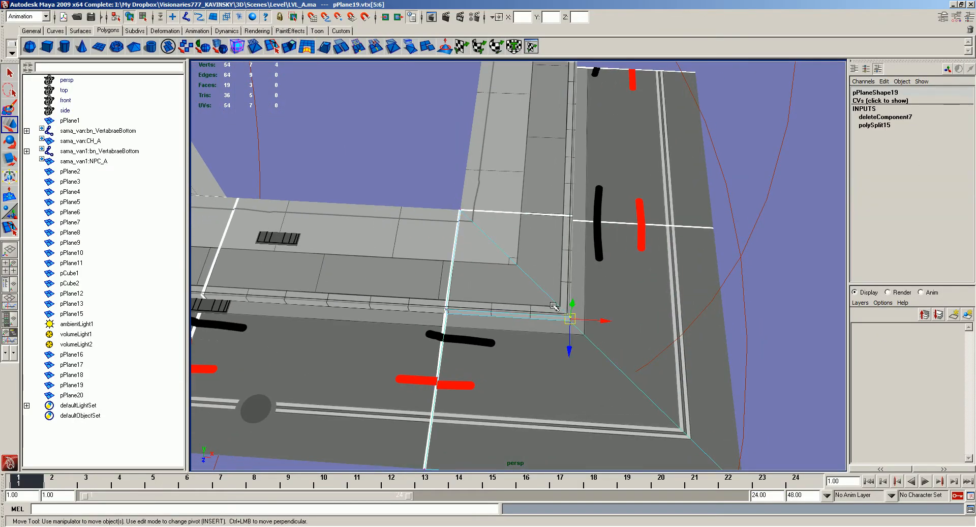
pyautogui.keyDown('alt'); pyautogui.moveTo(519, 298); pyautogui.dragTo(531, 297); pyautogui.keyUp('alt')
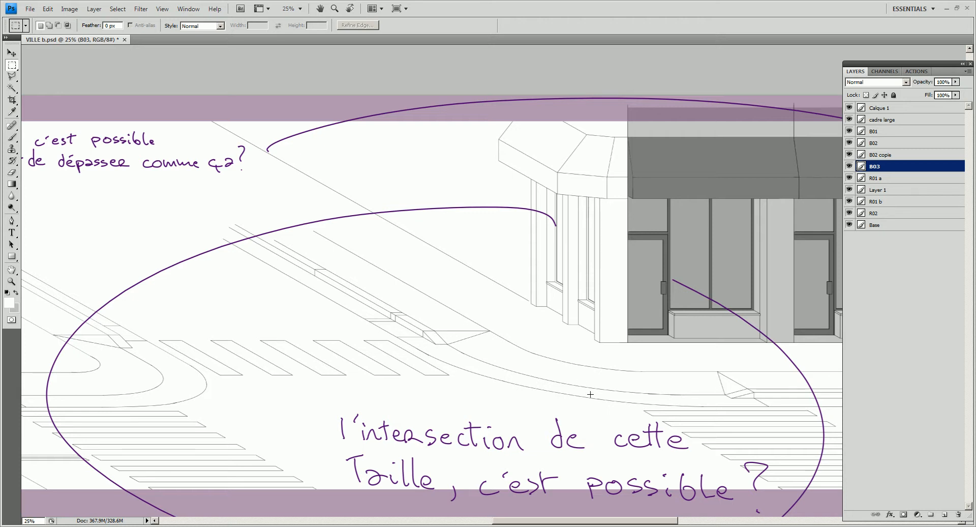
pyautogui.press('alt')
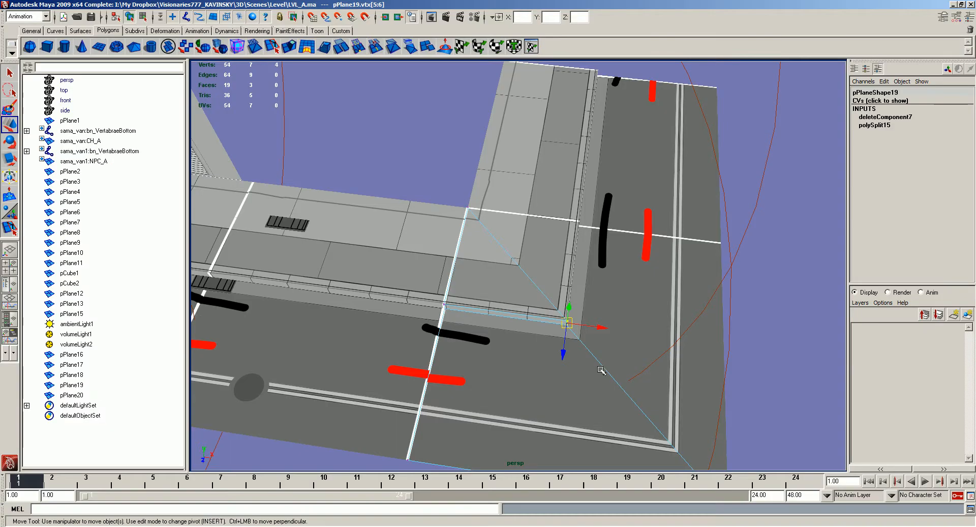
# - Group the side street section with the original corner piece and snap the group's pivot to the outer edge of the side road
pyautogui.moveTo(535, 261)
pyautogui.keyDown('alt'); pyautogui.mouseDown()
pyautogui.moveTo(520, 258)
pyautogui.moveTo(509, 279)
pyautogui.mouseUp(); pyautogui.keyUp('alt')
pyautogui.click(514, 278)
pyautogui.moveTo(509, 279); pyautogui.dragTo(514, 276, button='right')
pyautogui.keyDown('shift'); pyautogui.click(541, 215); pyautogui.keyUp('shift')
pyautogui.keyDown('alt'); pyautogui.moveTo(541, 214); pyautogui.dragTo(523, 239, button='right'); pyautogui.keyUp('alt')
pyautogui.keyDown('alt'); pyautogui.moveTo(523, 239); pyautogui.dragTo(551, 283); pyautogui.keyUp('alt')
pyautogui.hotkey('alt', 'x')
pyautogui.hotkey('ctrl', 'g')
pyautogui.keyDown('alt'); pyautogui.moveTo(707, 222); pyautogui.dragTo(633, 256, button='middle'); pyautogui.keyUp('alt')
pyautogui.press('Insert')
pyautogui.press('v')
pyautogui.keyDown('alt'); pyautogui.moveTo(633, 256); pyautogui.dragTo(614, 260); pyautogui.keyUp('alt')
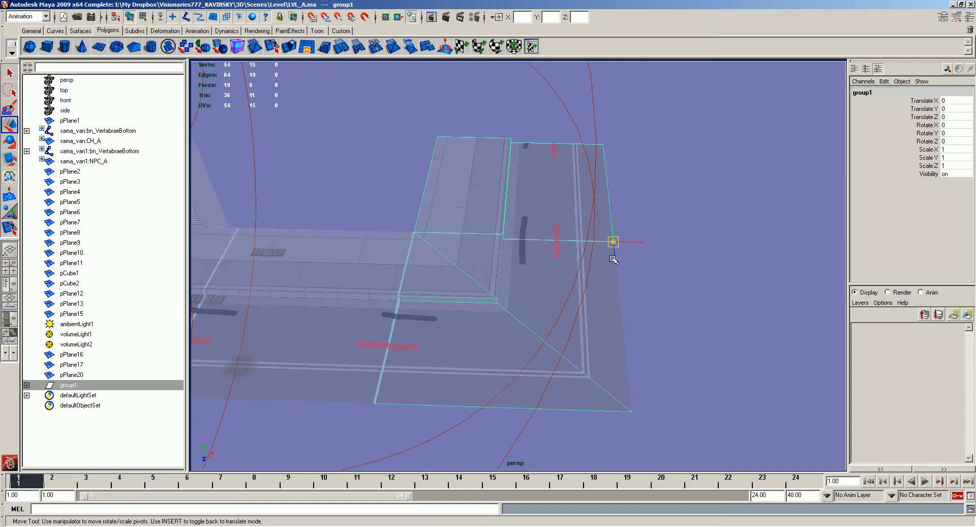
pyautogui.press('Insert')
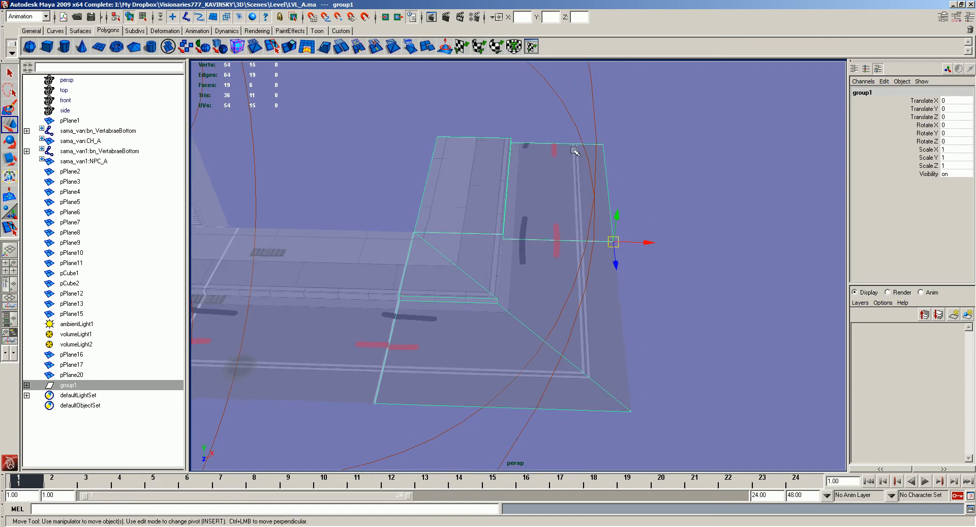
# - Try to mirror a duplicate of the group across the side road with a Scale X of -1, and undo it
pyautogui.hotkey('ctrl', 'd')
pyautogui.click(954, 147)
pyautogui.write('-1')
pyautogui.press('Return')
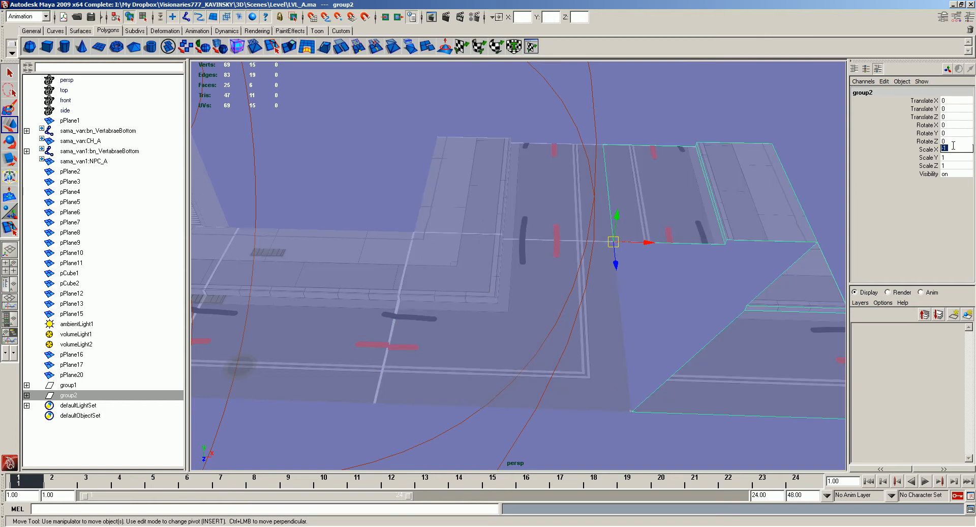
pyautogui.click(772, 297)
pyautogui.moveTo(772, 300); pyautogui.dragTo(681, 307, button='middle')
pyautogui.hotkey('ctrl', 'z')
pyautogui.click(676, 227)
pyautogui.moveTo(676, 227); pyautogui.dragTo(654, 216, button='middle')
pyautogui.hotkey('ctrl', 'z')
pyautogui.hotkey('ctrl', 'z')
pyautogui.hotkey('ctrl', 'z')
pyautogui.hotkey('ctrl', 'z')
pyautogui.hotkey('ctrl', 'z')
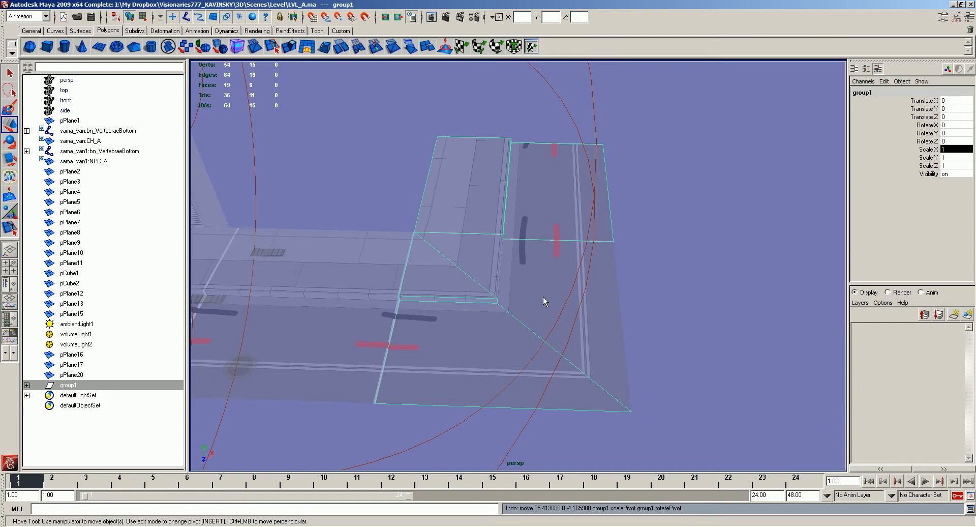
# - Move the ungrouped mirrored corner piece pPlane20 into group1
pyautogui.click(498, 247)
pyautogui.keyDown('shift'); pyautogui.click(500, 217); pyautogui.keyUp('shift')
pyautogui.keyDown('shift'); pyautogui.click(492, 317); pyautogui.keyUp('shift')
pyautogui.keyDown('shift'); pyautogui.moveTo(492, 318); pyautogui.dragTo(584, 314, button='middle'); pyautogui.keyUp('shift')
pyautogui.hotkey('ctrl', 'z')
pyautogui.click(29, 385)
pyautogui.click(89, 377)
pyautogui.moveTo(89, 377); pyautogui.dragTo(88, 387, button='middle')
pyautogui.click(98, 375)
# - Snap the group's pivot to the outer edge of the side road and mirror a duplicate with a Scale X of -1
pyautogui.press('Insert')
pyautogui.press('v')
pyautogui.middleClick(614, 244)
pyautogui.keyDown('alt'); pyautogui.moveTo(661, 265); pyautogui.dragTo(640, 262, button='middle'); pyautogui.keyUp('alt')
pyautogui.press('Insert')
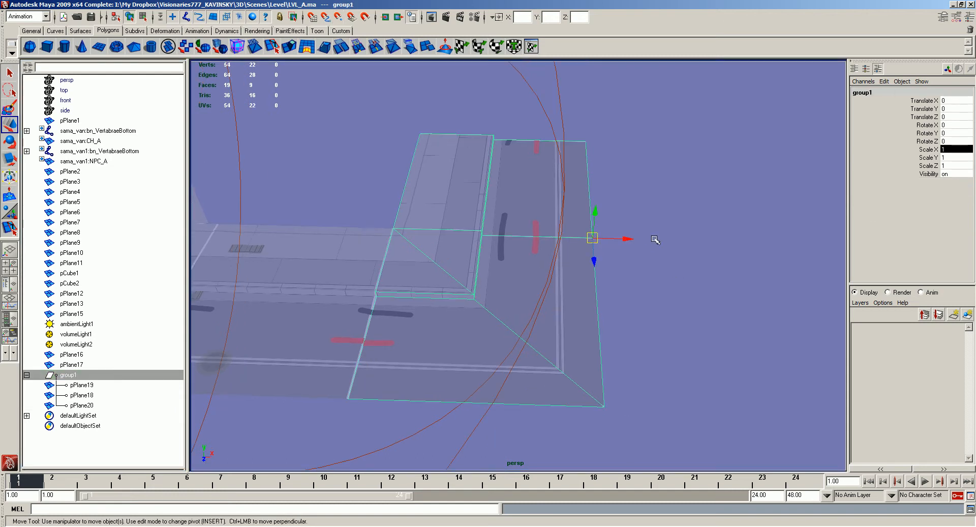
pyautogui.hotkey('ctrl', 'd')
pyautogui.click(950, 151)
pyautogui.write('-1')
pyautogui.press('Return')
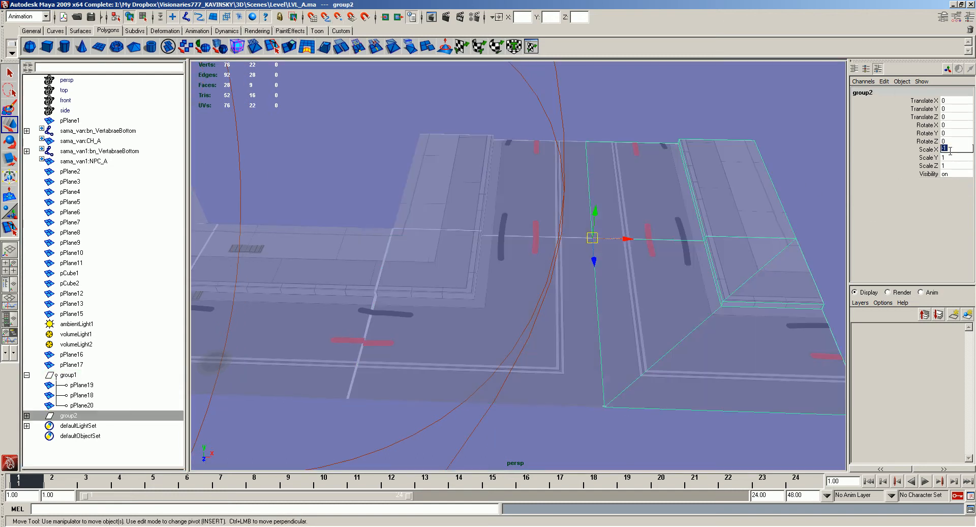
# - Turn off X-ray display and inspect the mirrored intersection and the whole street from several angles
pyautogui.click(585, 69)
pyautogui.keyDown('alt'); pyautogui.moveTo(594, 173); pyautogui.dragTo(704, 311); pyautogui.keyUp('alt')
pyautogui.hotkey('alt', 'x')
pyautogui.keyDown('alt'); pyautogui.moveTo(705, 311); pyautogui.dragTo(679, 309, button='right'); pyautogui.keyUp('alt')
pyautogui.keyDown('alt'); pyautogui.moveTo(679, 309); pyautogui.dragTo(670, 272); pyautogui.keyUp('alt')
pyautogui.keyDown('alt'); pyautogui.moveTo(670, 272); pyautogui.dragTo(658, 276, button='middle'); pyautogui.keyUp('alt')
pyautogui.keyDown('alt'); pyautogui.moveTo(658, 276); pyautogui.dragTo(687, 277, button='right'); pyautogui.keyUp('alt')
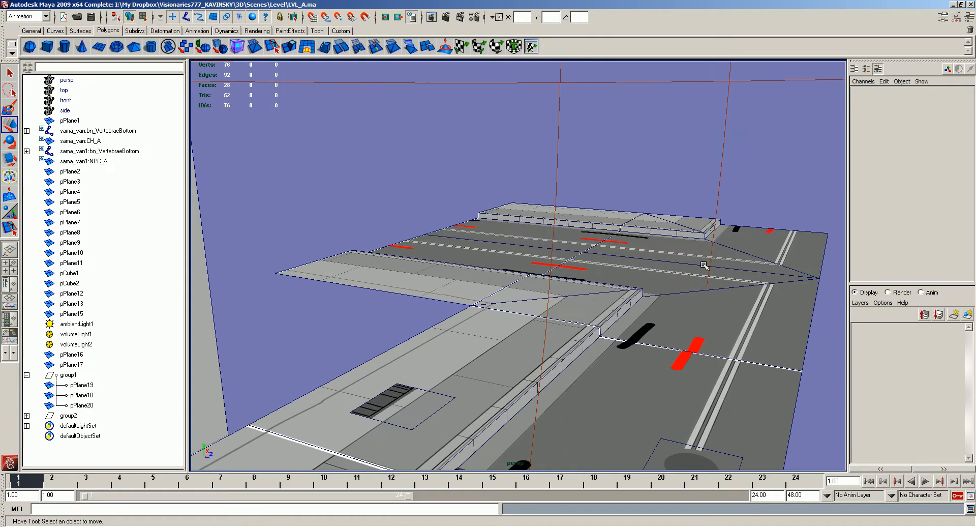
pyautogui.keyDown('alt'); pyautogui.moveTo(686, 277); pyautogui.dragTo(576, 305, button='middle'); pyautogui.keyUp('alt')
pyautogui.keyDown('alt'); pyautogui.moveTo(575, 305); pyautogui.dragTo(584, 351); pyautogui.keyUp('alt')
pyautogui.keyDown('alt'); pyautogui.moveTo(585, 351); pyautogui.dragTo(471, 196, button='right'); pyautogui.keyUp('alt')
pyautogui.keyDown('alt'); pyautogui.moveTo(471, 196); pyautogui.dragTo(687, 213, button='middle'); pyautogui.keyUp('alt')
pyautogui.keyDown('alt'); pyautogui.moveTo(686, 213); pyautogui.dragTo(679, 204); pyautogui.keyUp('alt')
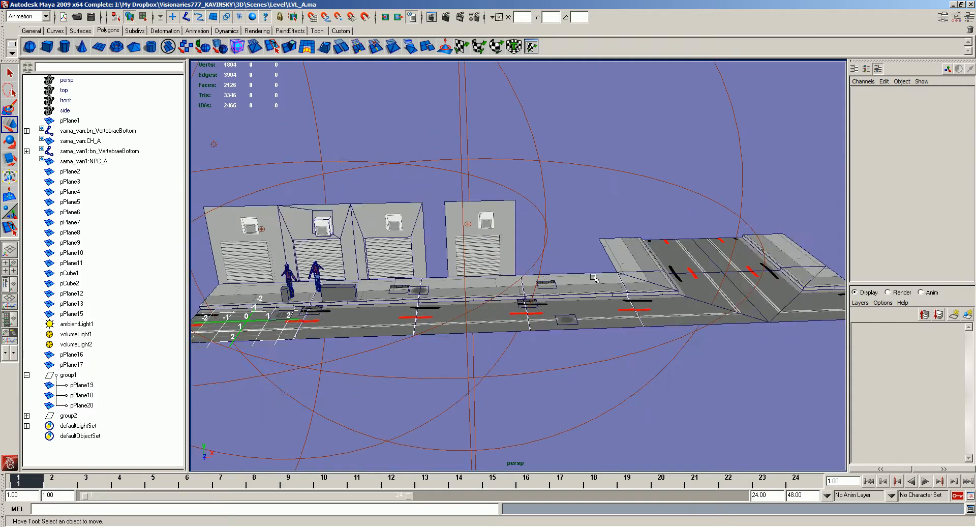
pyautogui.keyDown('alt'); pyautogui.moveTo(539, 259); pyautogui.dragTo(616, 283); pyautogui.keyUp('alt')
pyautogui.moveTo(713, 262)
pyautogui.keyDown('alt'); pyautogui.mouseDown()
pyautogui.moveTo(679, 250)
pyautogui.moveTo(554, 288)
pyautogui.moveTo(567, 279)
pyautogui.moveTo(616, 295)
pyautogui.moveTo(527, 324)
pyautogui.moveTo(513, 305)
pyautogui.moveTo(558, 148)
pyautogui.mouseUp(); pyautogui.keyUp('alt')
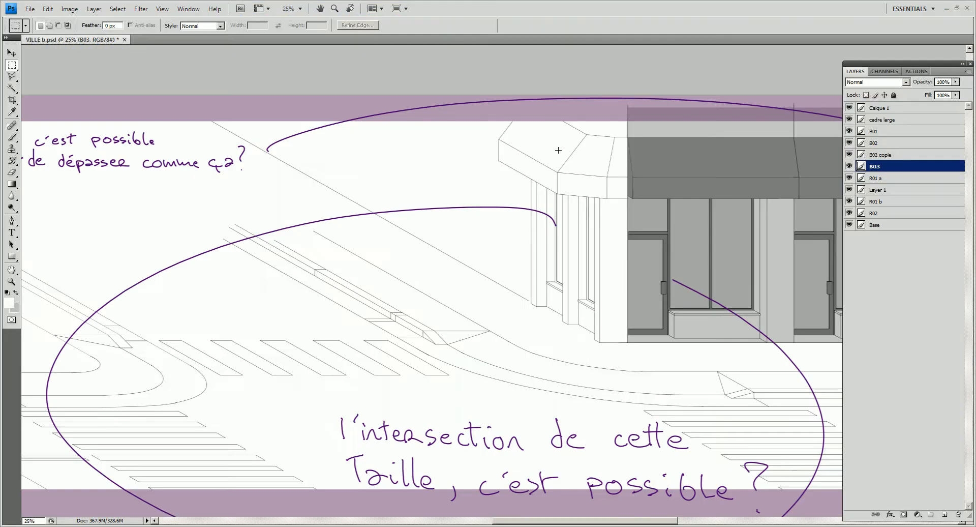
# - Switch to Photoshop and toggle the visibility of B03, R01 a and B02 copie to find the layer holding the storefront
pyautogui.moveTo(595, 284); pyautogui.dragTo(507, 227)
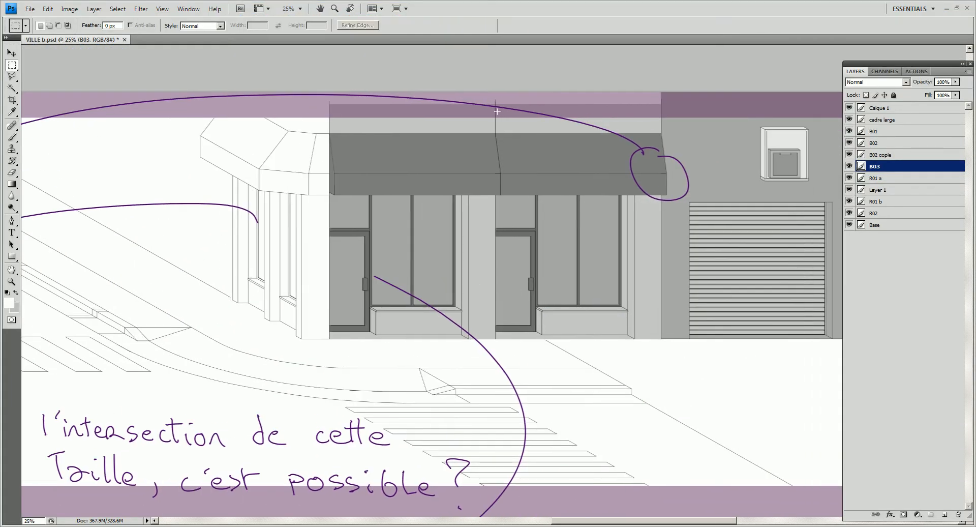
pyautogui.moveTo(591, 292); pyautogui.dragTo(663, 338)
pyautogui.click(849, 166)
pyautogui.click(849, 166)
pyautogui.click(849, 177)
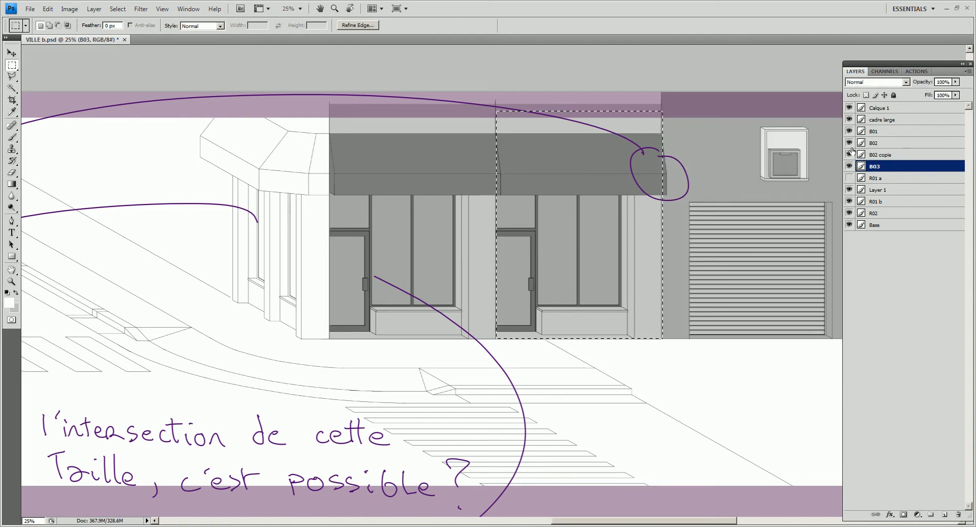
pyautogui.click(849, 155)
# - Select the storefront nearest the street corner on layer B02 and copy it into a new document
pyautogui.moveTo(302, 93); pyautogui.dragTo(506, 355)
pyautogui.click(868, 142)
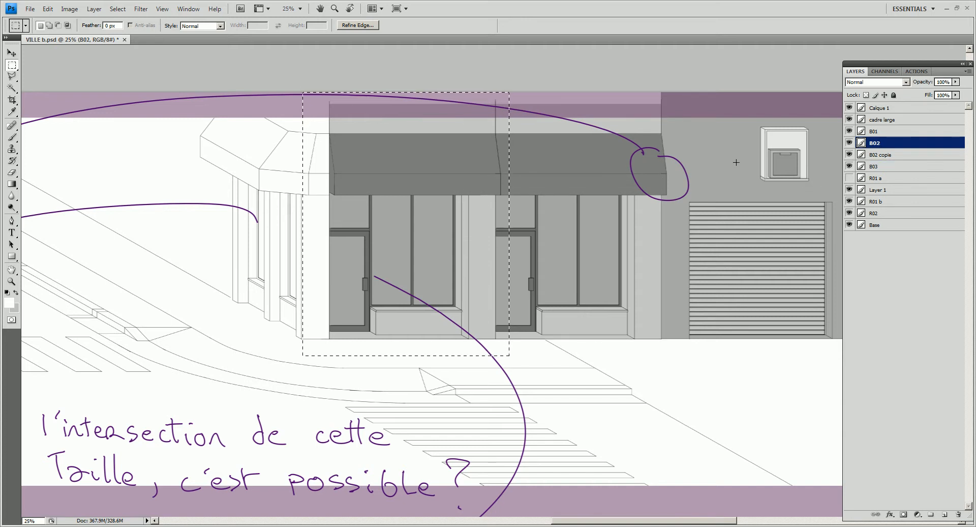
pyautogui.click(849, 144)
pyautogui.click(849, 143)
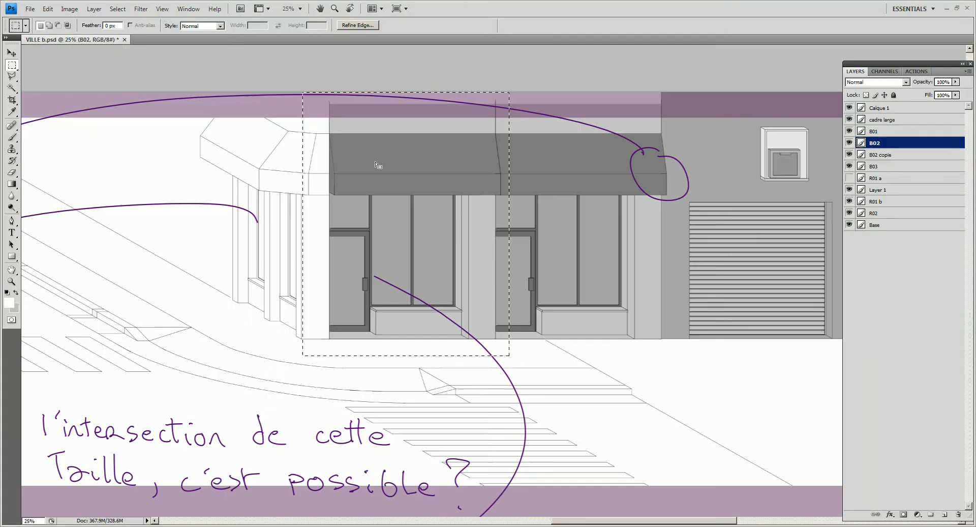
pyautogui.hotkey('ctrl', 'c')
pyautogui.hotkey('ctrl', 'n')
pyautogui.press('Return')
pyautogui.hotkey('ctrl', 'v')
# - Crop the new document to the single storefront, cutting off the dark strips at its upper and outer edges
pyautogui.press('v')
pyautogui.press('c')
pyautogui.moveTo(554, 278); pyautogui.dragTo(602, 441)
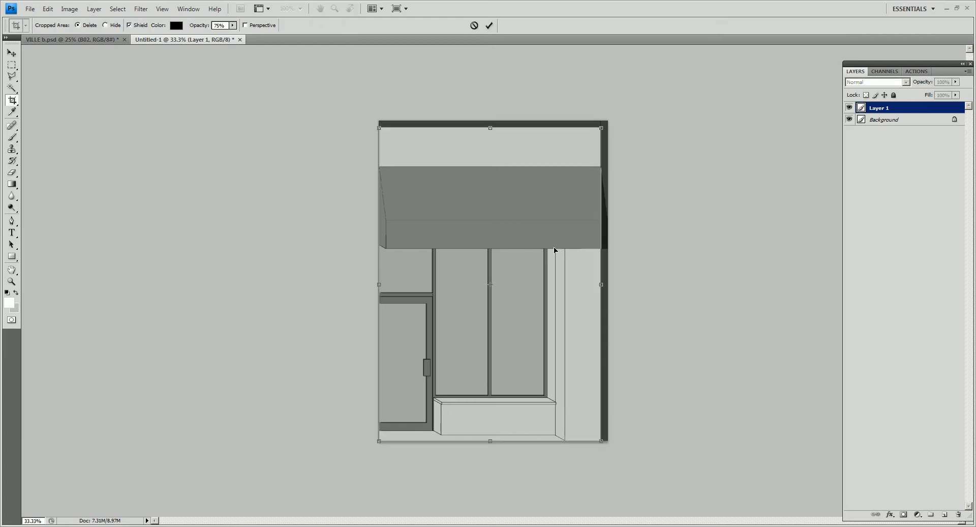
pyautogui.press('Return')
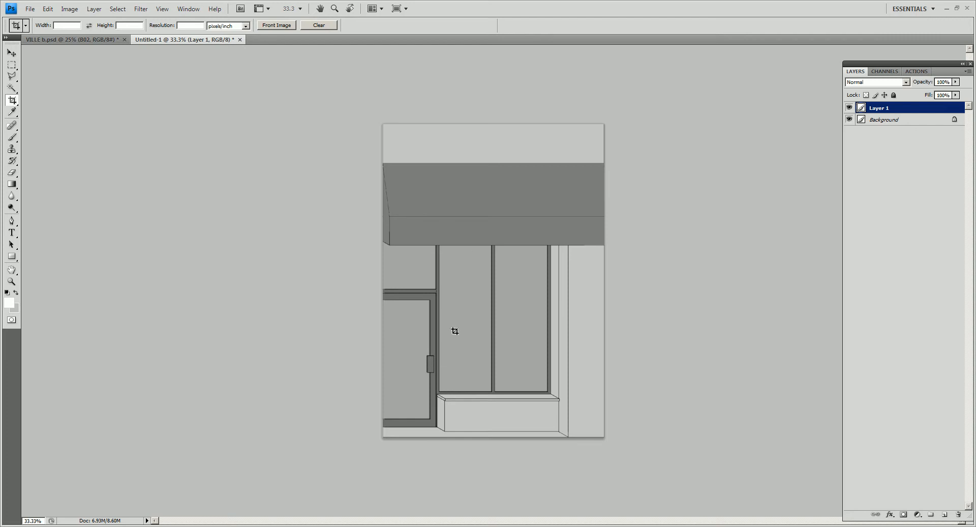
# - Stretch a thin strip of the windows and wall just below the awning upward to cover the awning's lower part
pyautogui.press('m')
pyautogui.moveTo(685, 263); pyautogui.dragTo(341, 257)
pyautogui.hotkey('ctrl', 't')
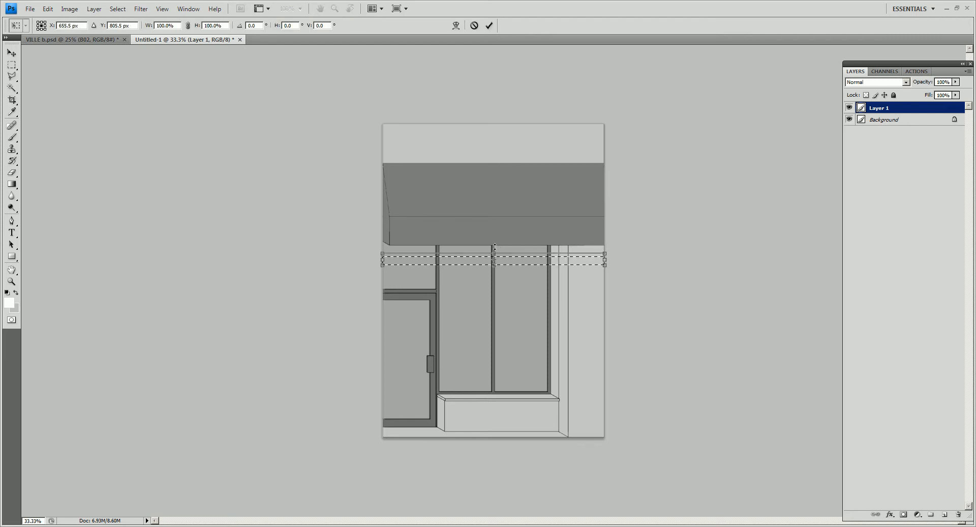
pyautogui.moveTo(491, 249); pyautogui.dragTo(492, 208)
pyautogui.press('Return')
pyautogui.hotkey('ctrl', 'd')
# - Flip the ledge below the shop window vertically and place a copy of it above the window
pyautogui.moveTo(553, 396); pyautogui.dragTo(566, 404)
pyautogui.click(475, 396)
pyautogui.moveTo(437, 390); pyautogui.dragTo(562, 434)
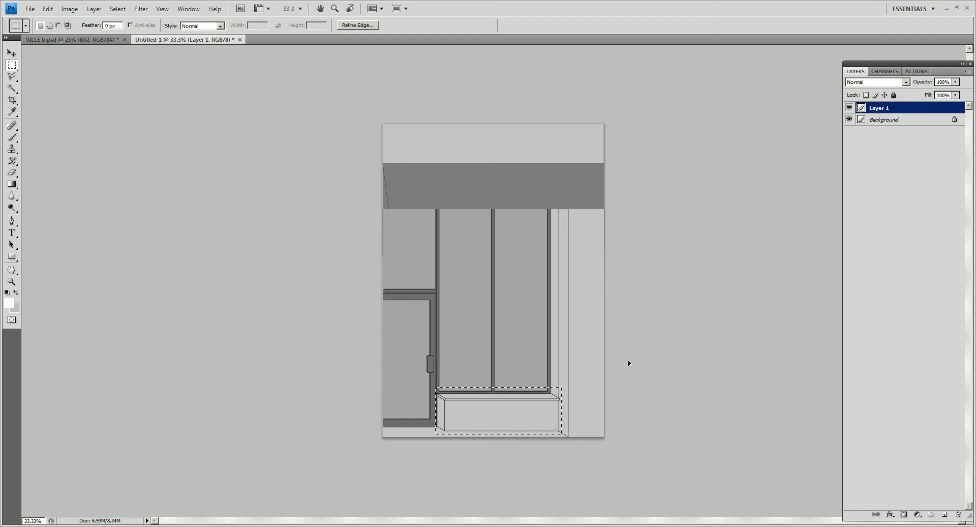
pyautogui.hotkey('ctrl', 'r')
pyautogui.hotkey('ctrl', 'r')
pyautogui.hotkey('ctrl', 't')
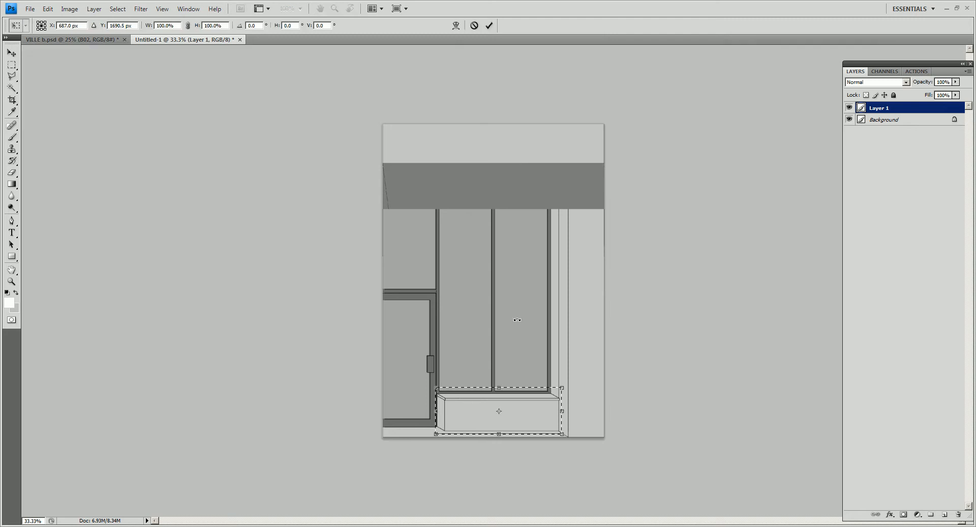
pyautogui.rightClick(510, 345)
pyautogui.click(526, 467)
pyautogui.press('Return')
pyautogui.press('v')
pyautogui.moveTo(512, 408); pyautogui.dragTo(472, 124)
# - Stretch a narrow vertical strip of the upper ledge sideways so it continues over the door to the image's edge
pyautogui.press('m')
pyautogui.hotkey('ctrl', 'd')
pyautogui.click(471, 201)
pyautogui.hotkey('ctrl', 'd')
pyautogui.hotkey('ctrl', 't')
pyautogui.moveTo(472, 168); pyautogui.dragTo(347, 168)
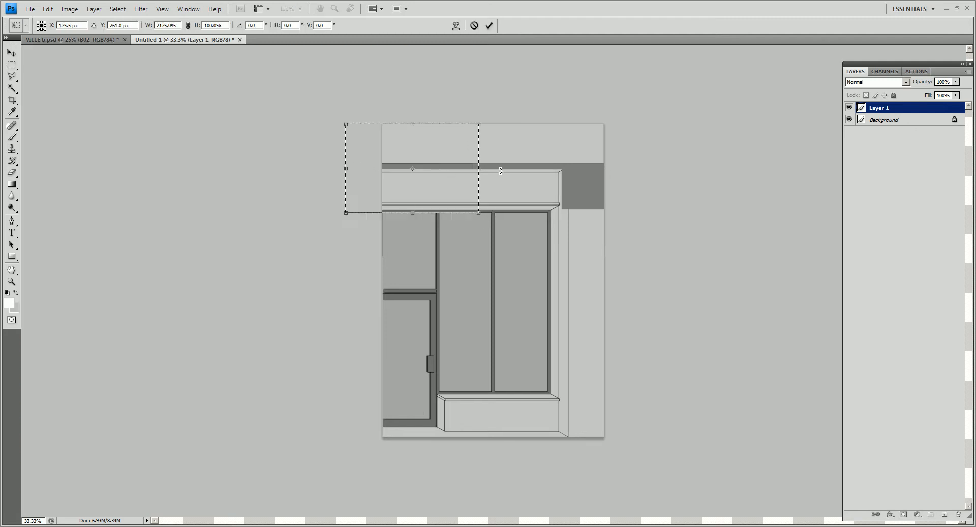
pyautogui.doubleClick(452, 174)
pyautogui.hotkey('ctrl', 'd')
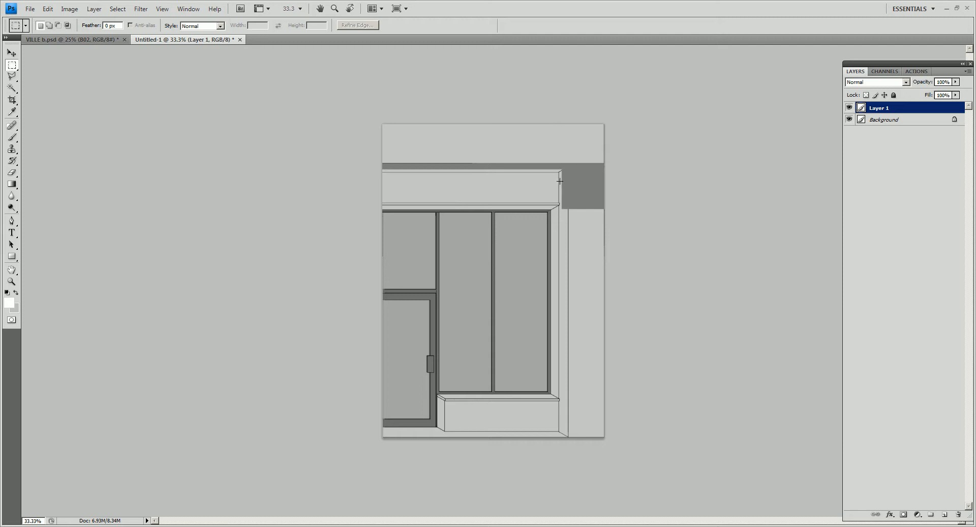
# - Crop the document to the door, window and ledges, leaving out the outer wall and the area above
pyautogui.press('c')
pyautogui.moveTo(393, 187); pyautogui.dragTo(567, 444)
pyautogui.press('Return')
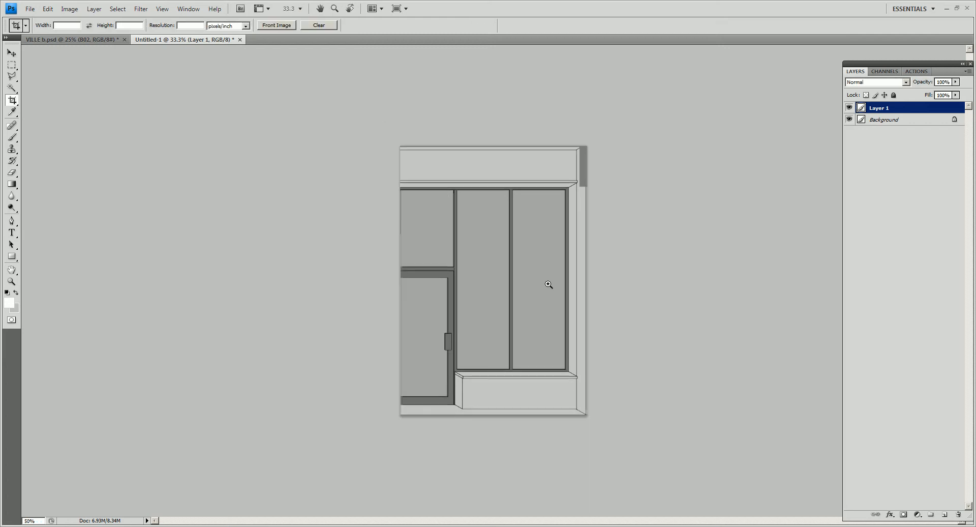
pyautogui.keyDown('ctrl'); pyautogui.click(548, 284); pyautogui.keyUp('ctrl')
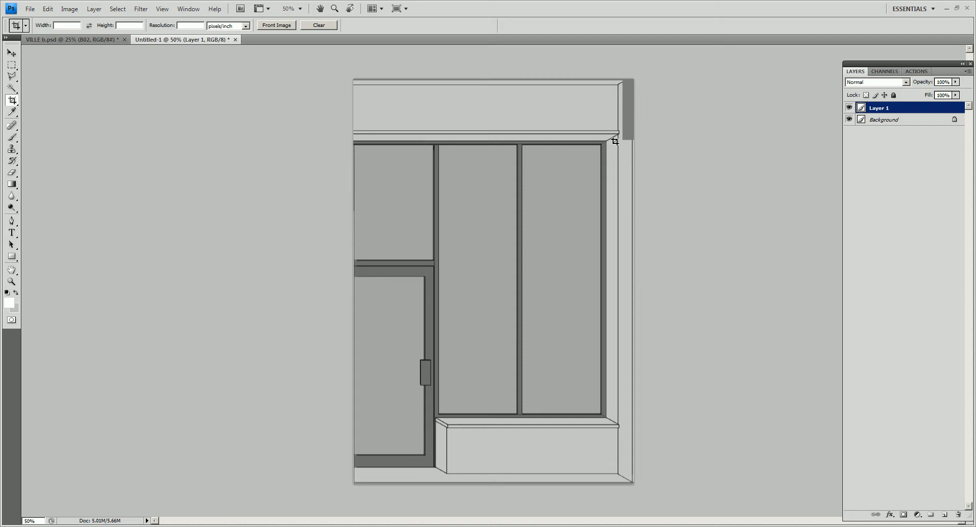
# - Add a new layer and set the foreground color to red
pyautogui.click(945, 515)
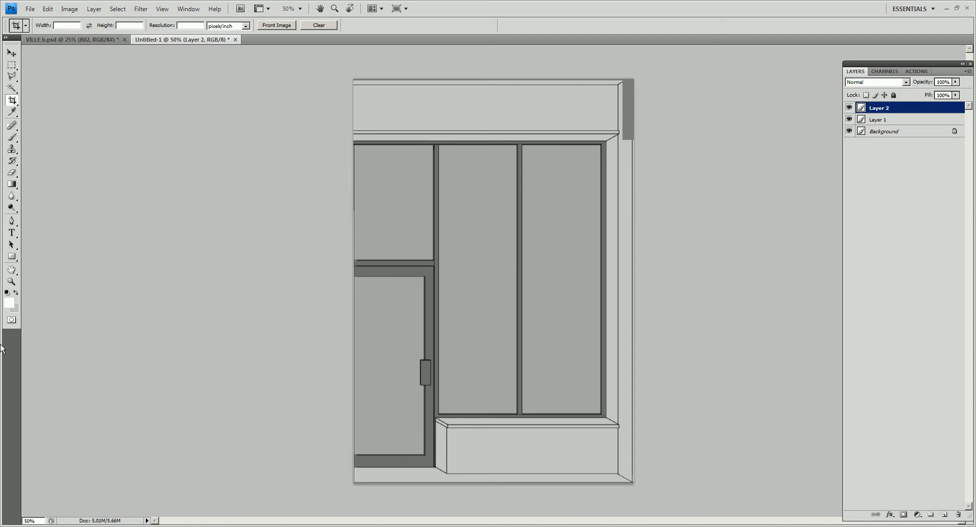
pyautogui.click(9, 304)
pyautogui.click(564, 118)
pyautogui.click(724, 78)
# - Brush a row of red diagonal hatch strokes across the upper ledge and the tops of the windows
pyautogui.keyDown('alt'); pyautogui.scroll(-2, 723, 78); pyautogui.keyUp('alt')
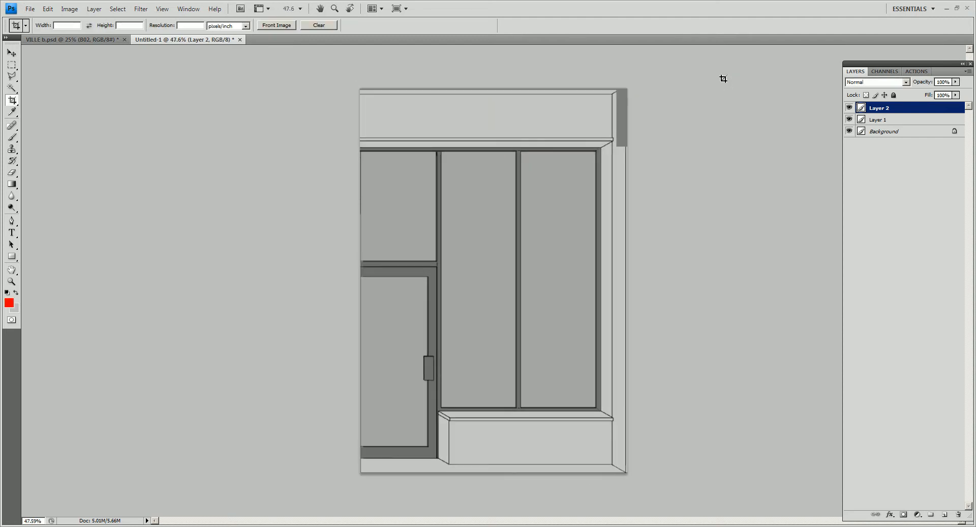
pyautogui.keyDown('alt'); pyautogui.scroll(-1, 723, 79); pyautogui.keyUp('alt')
pyautogui.hotkey('alt', 'b')
pyautogui.click(641, 156)
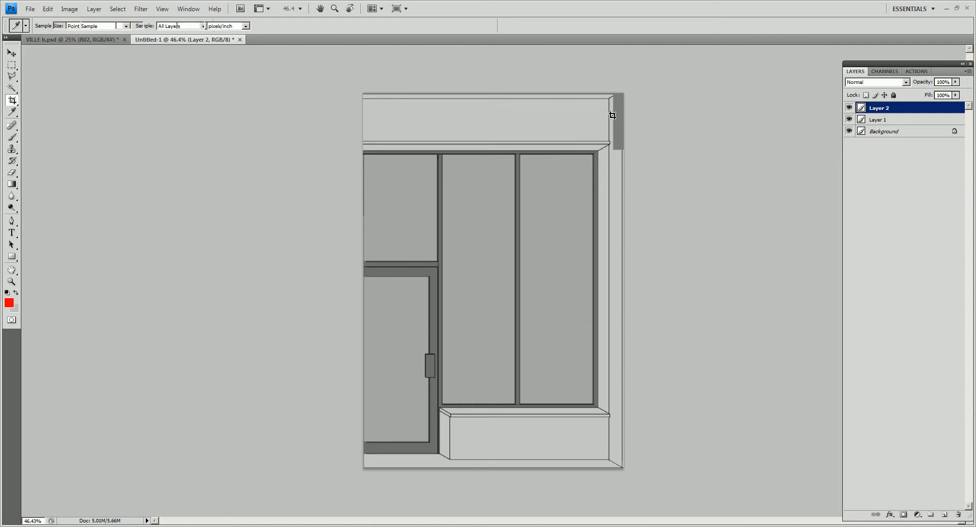
pyautogui.moveTo(599, 147)
pyautogui.mouseDown()
pyautogui.moveTo(535, 194)
pyautogui.moveTo(496, 192)
pyautogui.mouseUp()
pyautogui.moveTo(547, 135); pyautogui.dragTo(468, 183)
pyautogui.moveTo(509, 134); pyautogui.dragTo(417, 183)
pyautogui.moveTo(470, 128); pyautogui.dragTo(390, 179)
pyautogui.moveTo(434, 120); pyautogui.dragTo(364, 175)
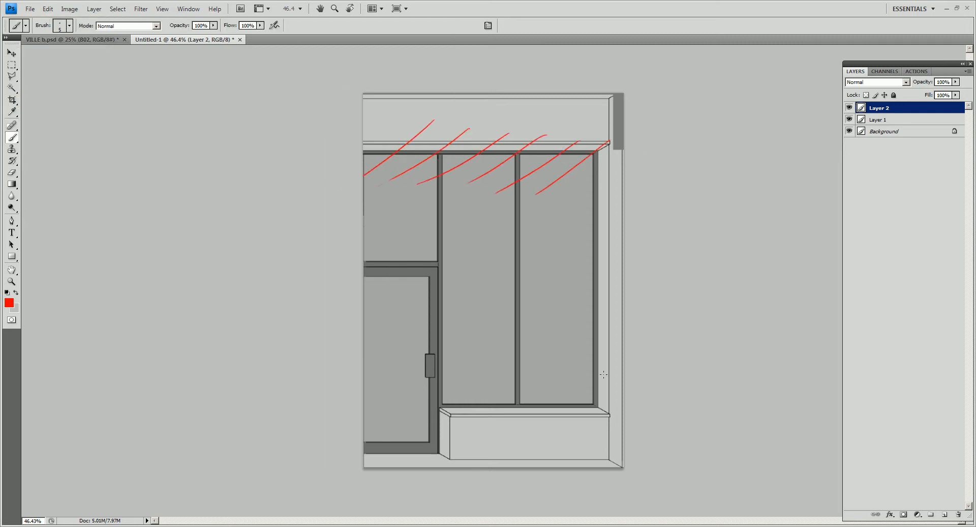
# - Brush a row of red diagonal hatch strokes across the lower sill and the base of the door
pyautogui.moveTo(624, 422)
pyautogui.mouseDown()
pyautogui.moveTo(515, 364)
pyautogui.moveTo(508, 376)
pyautogui.mouseUp()
pyautogui.moveTo(575, 429); pyautogui.dragTo(454, 371)
pyautogui.moveTo(540, 434); pyautogui.dragTo(443, 377)
pyautogui.moveTo(497, 430); pyautogui.dragTo(382, 367)
pyautogui.moveTo(468, 435); pyautogui.dragTo(363, 373)
# - Brush red guide lines from the upper ledge and the lower sill converging on one point in the middle window pane
pyautogui.moveTo(570, 138); pyautogui.dragTo(449, 264)
pyautogui.moveTo(504, 145); pyautogui.dragTo(480, 261)
pyautogui.moveTo(462, 131); pyautogui.dragTo(461, 257)
pyautogui.moveTo(418, 148); pyautogui.dragTo(463, 258)
pyautogui.moveTo(400, 160); pyautogui.dragTo(462, 256)
pyautogui.moveTo(487, 289); pyautogui.dragTo(593, 406)
pyautogui.moveTo(446, 267)
pyautogui.mouseDown()
pyautogui.moveTo(468, 328)
pyautogui.moveTo(479, 417)
pyautogui.mouseUp()
pyautogui.moveTo(447, 257); pyautogui.dragTo(395, 374)
pyautogui.moveTo(427, 277); pyautogui.dragTo(403, 307)
# - Undo all the red strokes on the sketch layer, back to the clean storefront drawing
pyautogui.hotkey('ctrl', 'alt', 'z')
pyautogui.hotkey('ctrl', 'alt', 'z')
pyautogui.hotkey('ctrl', 'alt', 'z')
pyautogui.hotkey('ctrl', 'alt', 'z')
pyautogui.hotkey('ctrl', 'alt', 'z')
pyautogui.hotkey('ctrl', 'alt', 'z')
pyautogui.hotkey('ctrl', 'alt', 'z')
pyautogui.hotkey('ctrl', 'alt', 'z')
pyautogui.hotkey('ctrl', 'alt', 'z')
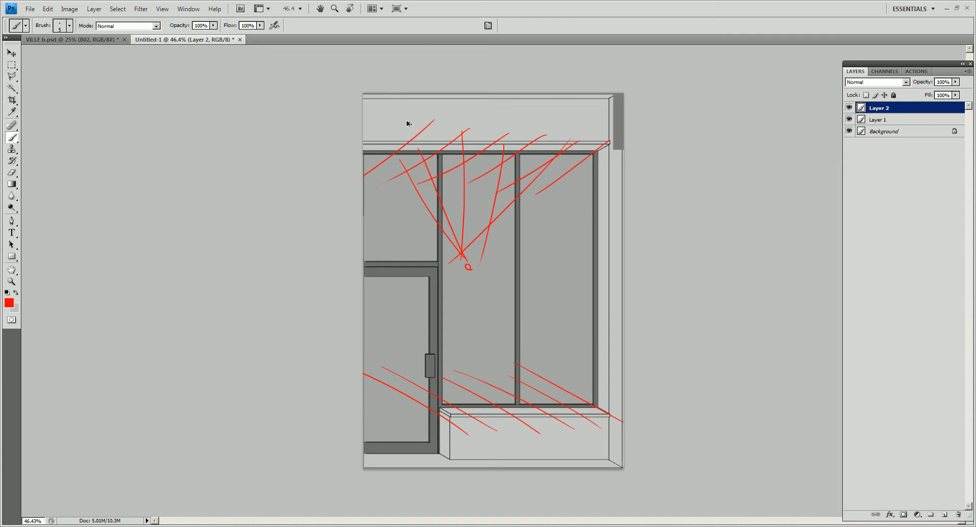
pyautogui.hotkey('ctrl', 'alt', 'z')
pyautogui.hotkey('ctrl', 'alt', 'z')
pyautogui.hotkey('ctrl', 'alt', 'z')
pyautogui.hotkey('ctrl', 'alt', 'z')
pyautogui.hotkey('ctrl', 'alt', 'z')
pyautogui.hotkey('ctrl', 'alt', 'z')
pyautogui.hotkey('ctrl', 'alt', 'z')
pyautogui.hotkey('ctrl', 'alt', 'z')
pyautogui.hotkey('ctrl', 'alt', 'z')
pyautogui.hotkey('ctrl', 'alt', 'z')
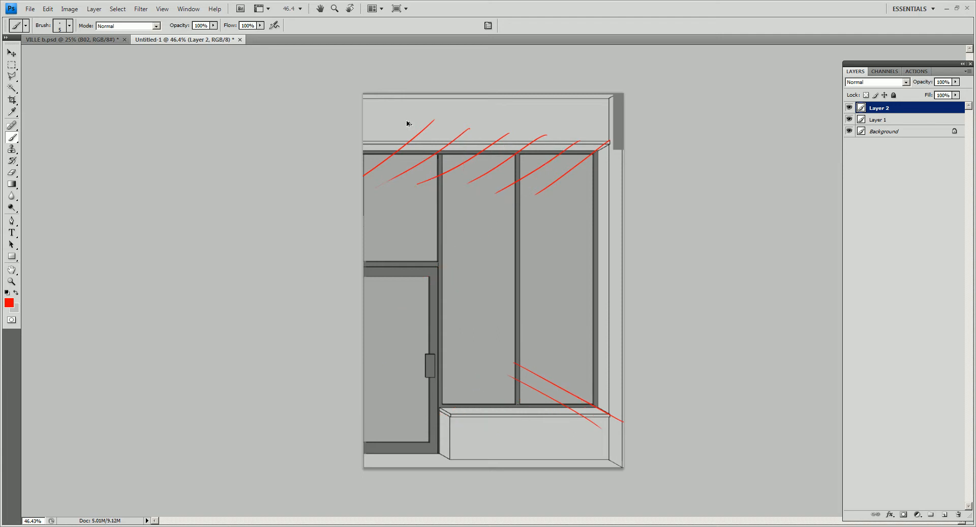
pyautogui.hotkey('ctrl', 'alt', 'z')
pyautogui.hotkey('ctrl', 'alt', 'z')
pyautogui.hotkey('ctrl', 'alt', 'z')
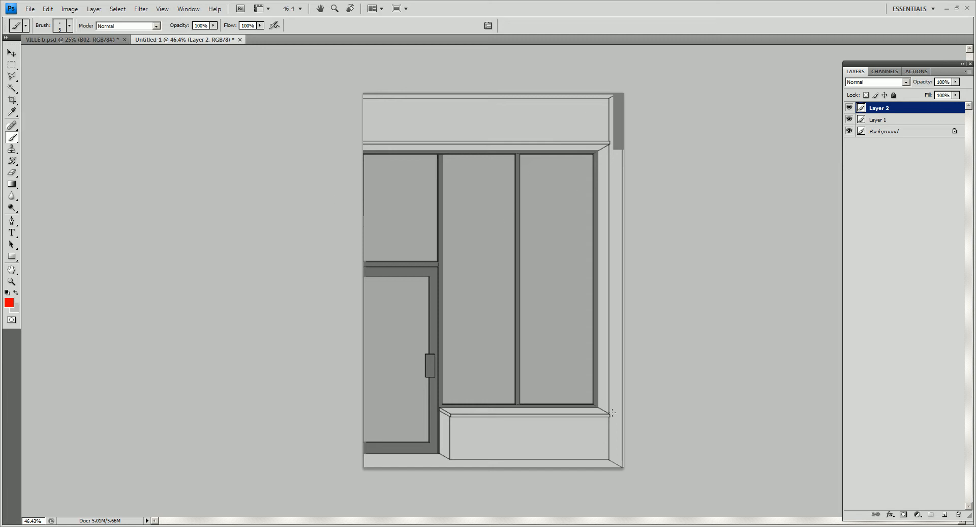
# - Brush several red horizontal lines across the storefront at the height of the top of the door
pyautogui.moveTo(626, 429); pyautogui.dragTo(478, 357)
pyautogui.hotkey('ctrl', 'z')
pyautogui.moveTo(665, 261); pyautogui.dragTo(162, 258)
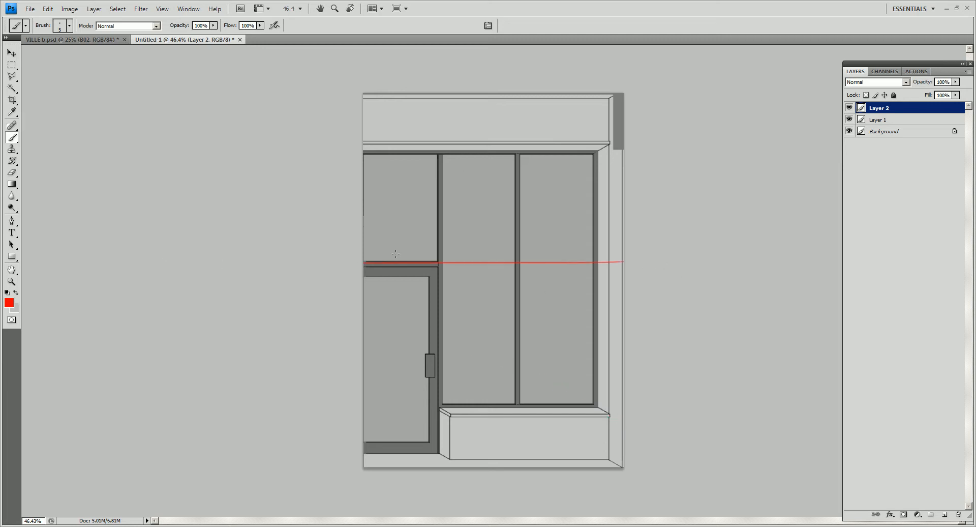
pyautogui.moveTo(594, 264); pyautogui.dragTo(306, 265)
pyautogui.moveTo(639, 266)
pyautogui.mouseDown()
pyautogui.moveTo(315, 242)
pyautogui.moveTo(298, 255)
pyautogui.mouseUp()
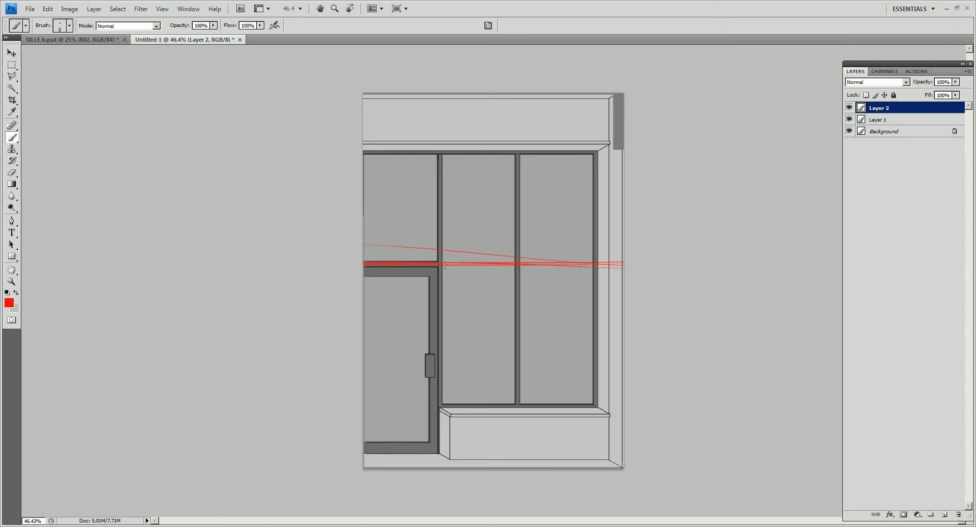
# - Brush red diagonal strokes across the upper windows and toward the lower sill, and delete the sketch layer Layer 2
pyautogui.moveTo(616, 134); pyautogui.dragTo(539, 198)
pyautogui.moveTo(625, 106); pyautogui.dragTo(453, 230)
pyautogui.moveTo(581, 103); pyautogui.dragTo(406, 243)
pyautogui.moveTo(533, 94); pyautogui.dragTo(363, 232)
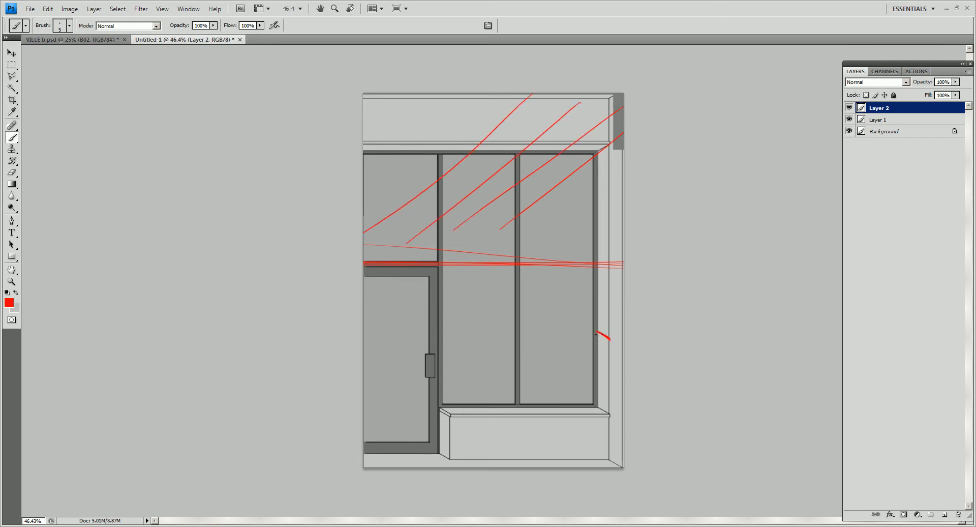
pyautogui.moveTo(590, 403); pyautogui.dragTo(495, 346)
pyautogui.press('Delete')
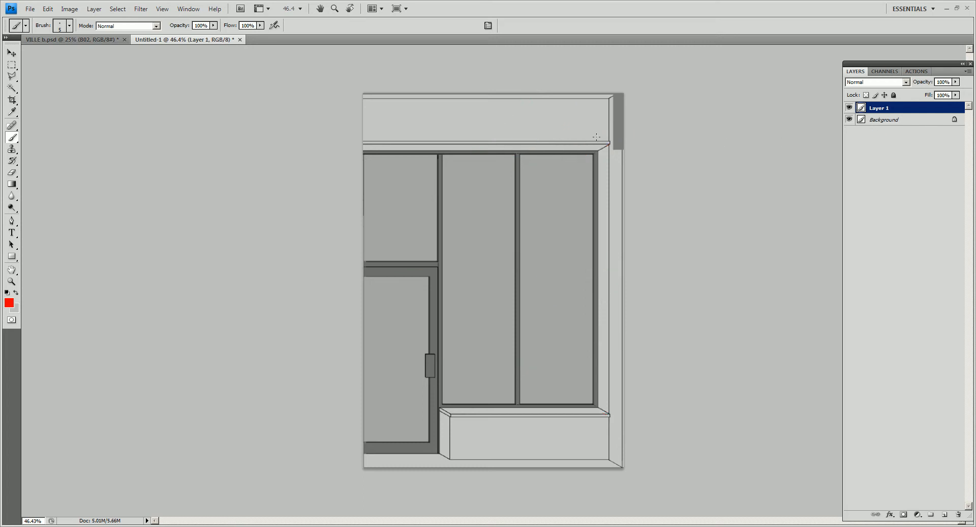
pyautogui.hotkey('ctrl', 's')
pyautogui.press('Escape')
pyautogui.click(70, 9)
pyautogui.click(51, 86)
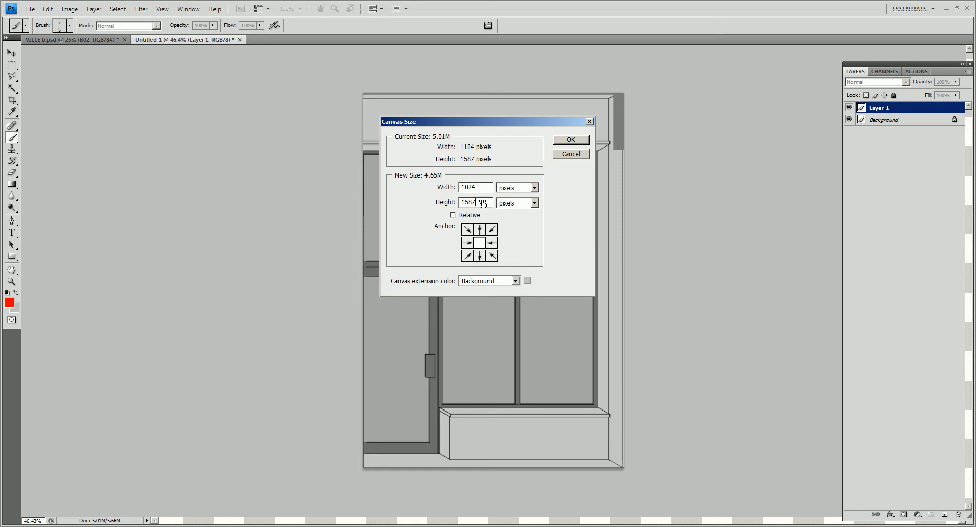
pyautogui.press('Escape')
# - Resize the image to a height of 1024 pixels with proportions constrained
pyautogui.click(70, 8)
pyautogui.click(51, 79)
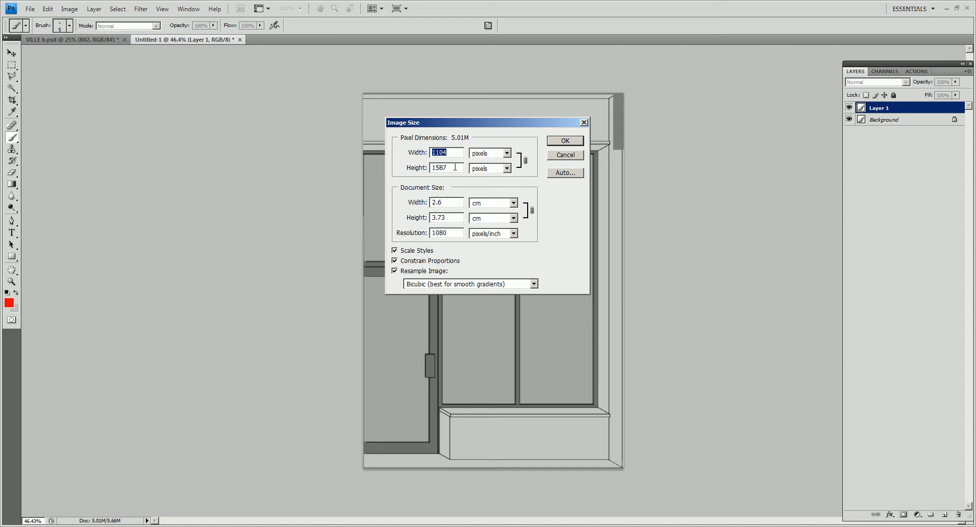
pyautogui.write('1024')
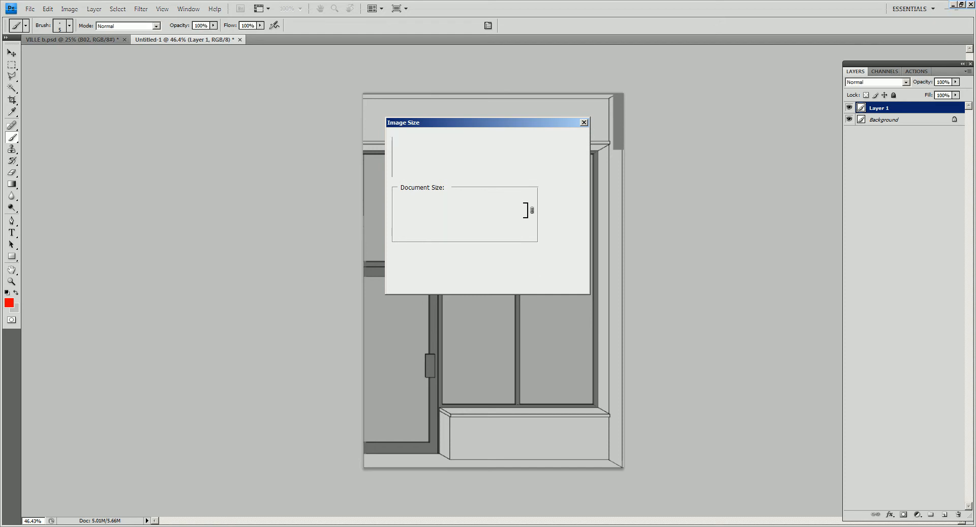
pyautogui.press('Return')
# - Widen the canvas to 1024 pixels, keeping the storefront centred
pyautogui.click(69, 8)
pyautogui.click(51, 87)
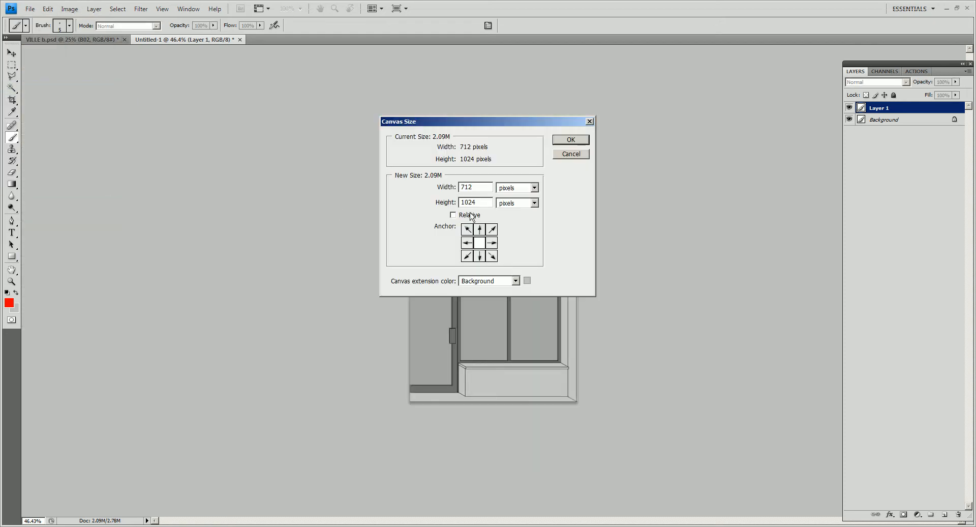
pyautogui.click(574, 143)
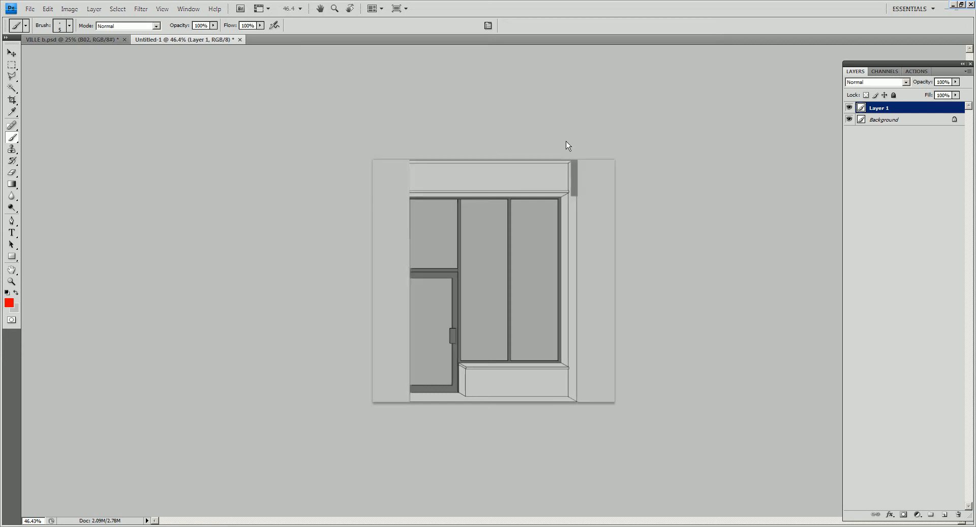
# - Merge all layers and save the image as LVL_A_Wall_B.png in the LVL_A folder
pyautogui.hotkey('ctrl', 'shift', 'e')
pyautogui.hotkey('ctrl', 'shift', 's')
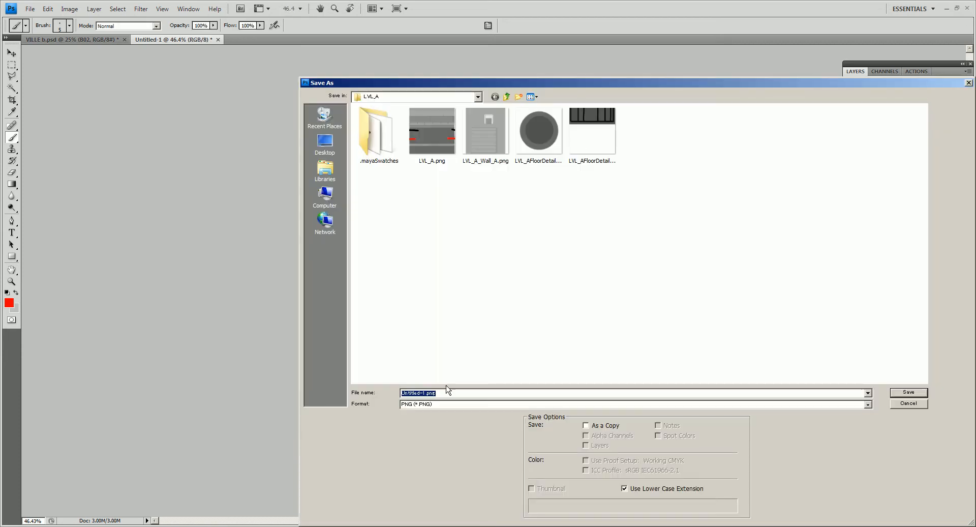
pyautogui.click(431, 133)
pyautogui.click(481, 144)
pyautogui.click(431, 393)
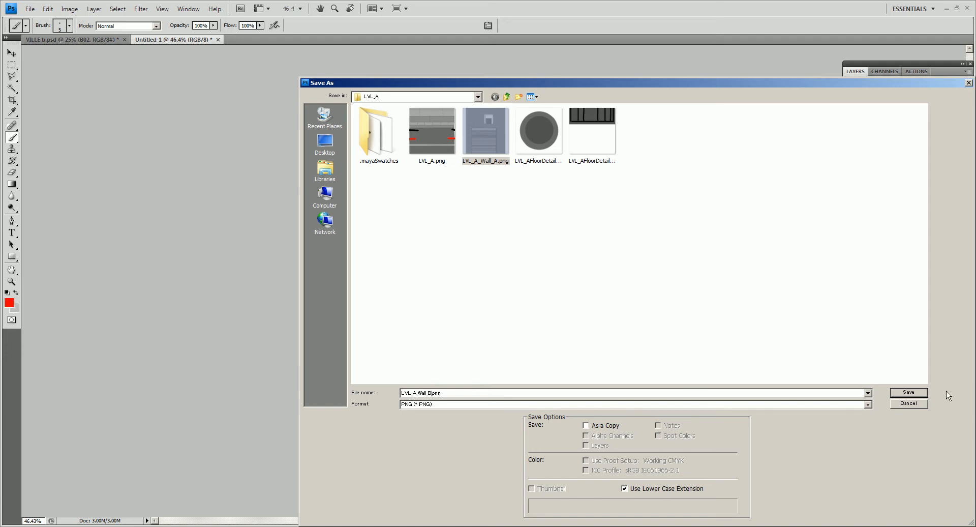
pyautogui.write('B')
pyautogui.click(909, 392)
pyautogui.click(518, 259)
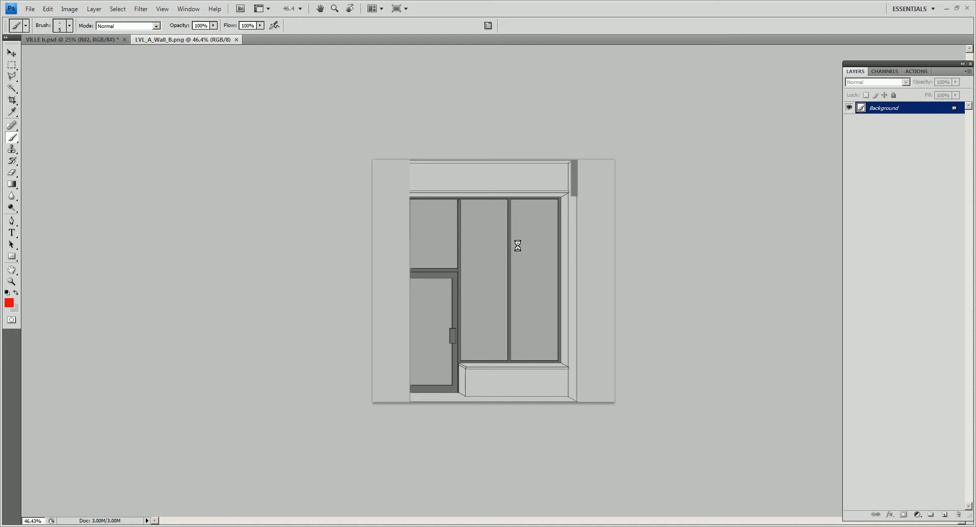
# - Switch to Maya and draw a polygon plane on the ground in front of the street
pyautogui.hotkey('alt', 'Tab')
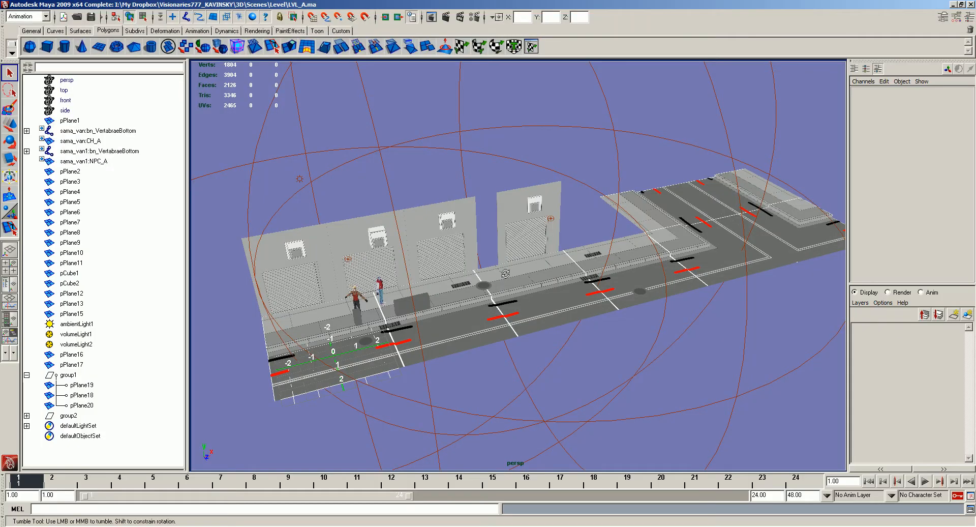
pyautogui.click(538, 206)
pyautogui.keyDown('alt'); pyautogui.moveTo(538, 206); pyautogui.dragTo(499, 209); pyautogui.keyUp('alt')
pyautogui.press('w')
pyautogui.click(99, 47)
pyautogui.keyDown('alt'); pyautogui.moveTo(432, 232); pyautogui.dragTo(444, 225); pyautogui.keyUp('alt')
pyautogui.moveTo(458, 328); pyautogui.dragTo(625, 387)
pyautogui.press('w')
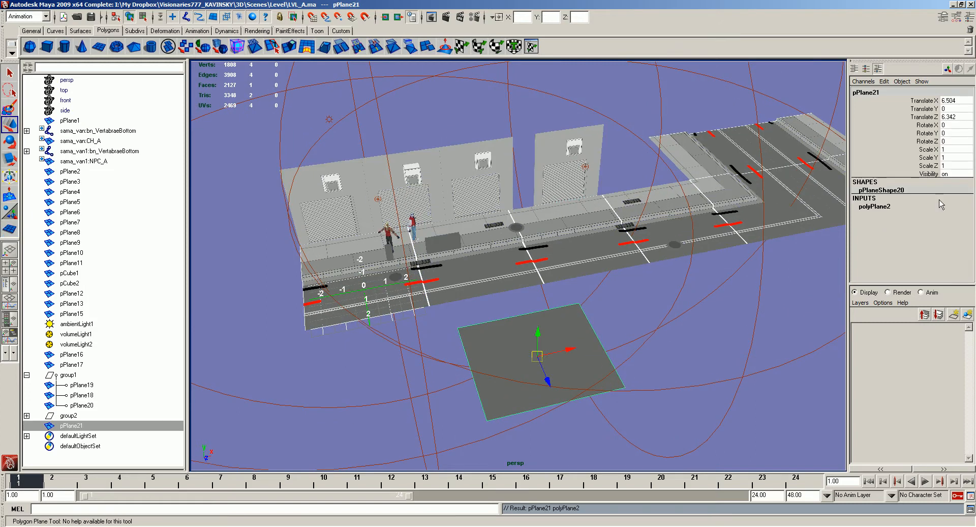
# - Set the new plane's width and height to 5 and its X rotation to 90
pyautogui.click(876, 206)
pyautogui.moveTo(955, 215); pyautogui.dragTo(955, 223)
pyautogui.write('5')
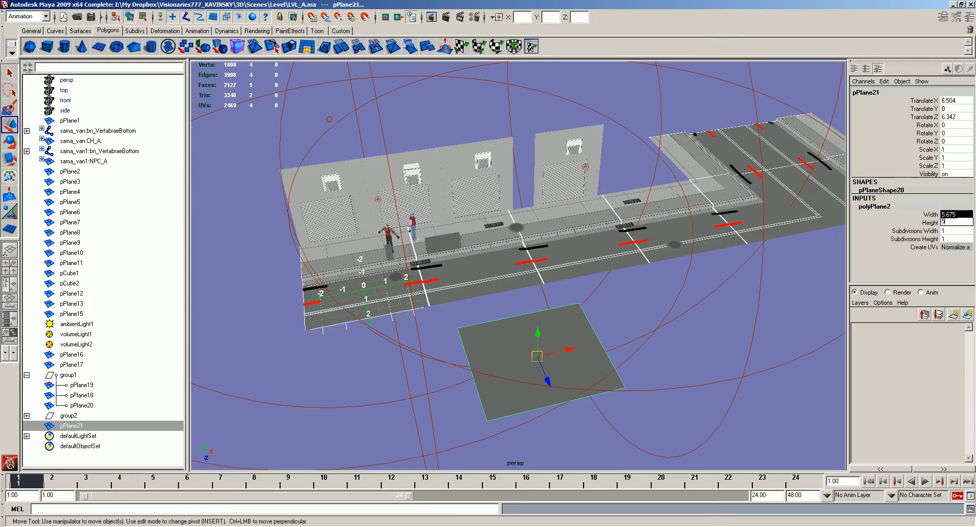
pyautogui.press('Return')
pyautogui.press('e')
pyautogui.keyDown('alt'); pyautogui.moveTo(513, 370); pyautogui.dragTo(592, 338); pyautogui.keyUp('alt')
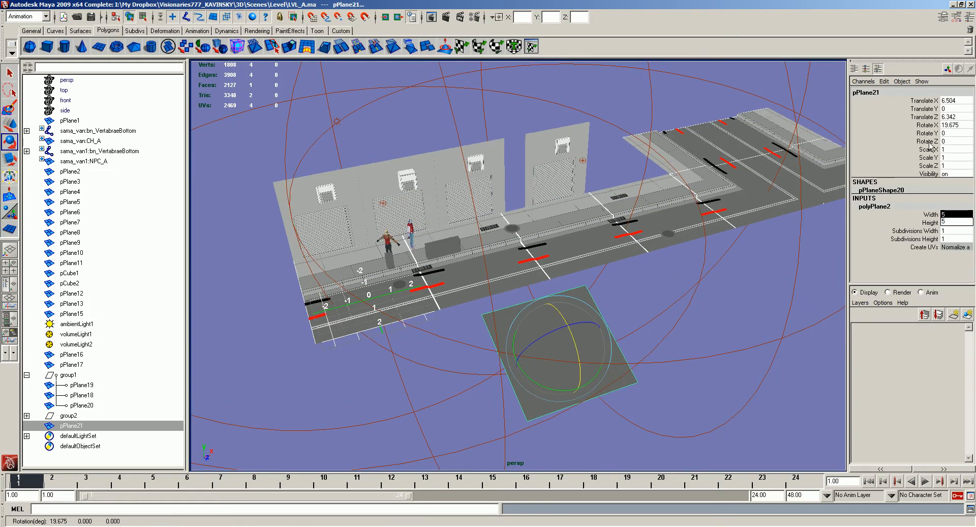
pyautogui.click(963, 125)
pyautogui.write('90')
pyautogui.press('Return')
# - Apply LVL_A_Wall_B.png to the upright plane as its diffuse texture
pyautogui.keyDown('alt'); pyautogui.moveTo(614, 221); pyautogui.dragTo(623, 233); pyautogui.keyUp('alt')
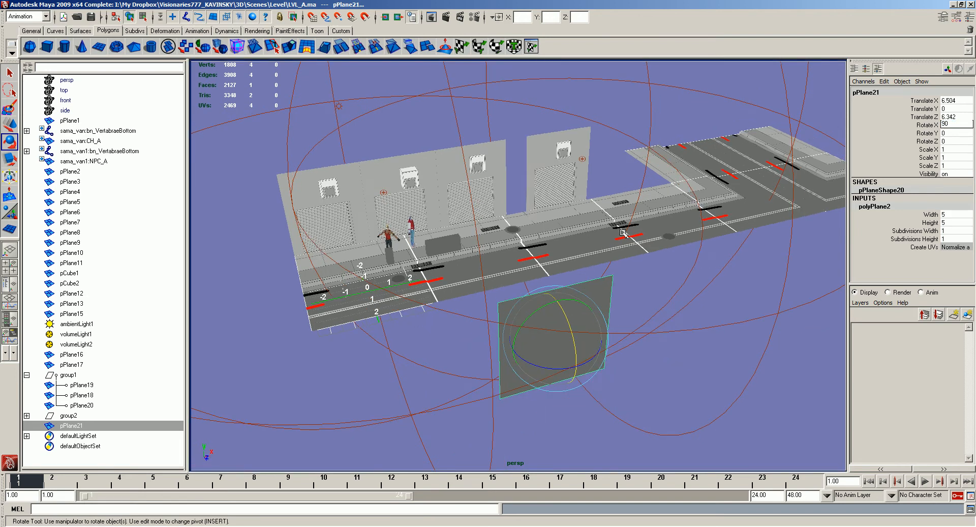
pyautogui.hotkey('alt', 'd')
pyautogui.doubleClick(514, 127)
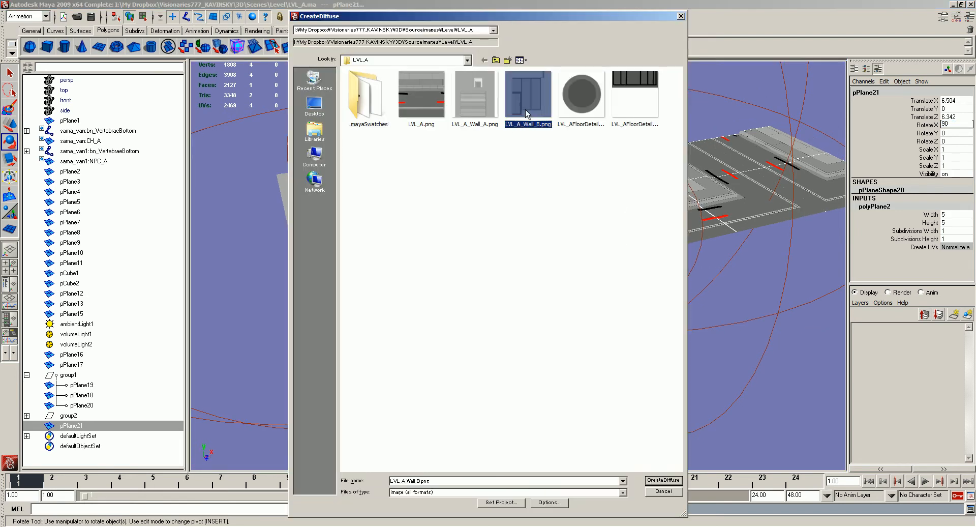
# - Snap the storefront plane's pivot to its lower corner vertex
pyautogui.press('w')
pyautogui.keyDown('alt'); pyautogui.moveTo(567, 257); pyautogui.dragTo(567, 247, button='middle'); pyautogui.keyUp('alt')
pyautogui.press('Insert')
pyautogui.press('v')
pyautogui.moveTo(526, 369); pyautogui.dragTo(510, 377, button='middle')
pyautogui.press('Insert')
# - Place the storefront plane on the sidewalk's back edge beside the last garage wall and scale it uniformly to 0.876
pyautogui.moveTo(556, 173); pyautogui.dragTo(560, 198, button='middle')
pyautogui.keyDown('alt'); pyautogui.moveTo(560, 197); pyautogui.dragTo(585, 203, button='right'); pyautogui.keyUp('alt')
pyautogui.press('r')
pyautogui.keyDown('alt'); pyautogui.moveTo(565, 204); pyautogui.dragTo(548, 256, button='middle'); pyautogui.keyUp('alt')
pyautogui.moveTo(548, 257); pyautogui.dragTo(532, 257, button='middle')
pyautogui.keyDown('alt'); pyautogui.moveTo(532, 257); pyautogui.dragTo(494, 297, button='middle'); pyautogui.keyUp('alt')
pyautogui.moveTo(528, 303); pyautogui.dragTo(538, 303, button='middle')
pyautogui.press('w')
pyautogui.keyDown('alt'); pyautogui.moveTo(554, 178); pyautogui.dragTo(504, 174); pyautogui.keyUp('alt')
pyautogui.keyDown('alt'); pyautogui.moveTo(503, 174); pyautogui.dragTo(520, 172, button='middle'); pyautogui.keyUp('alt')
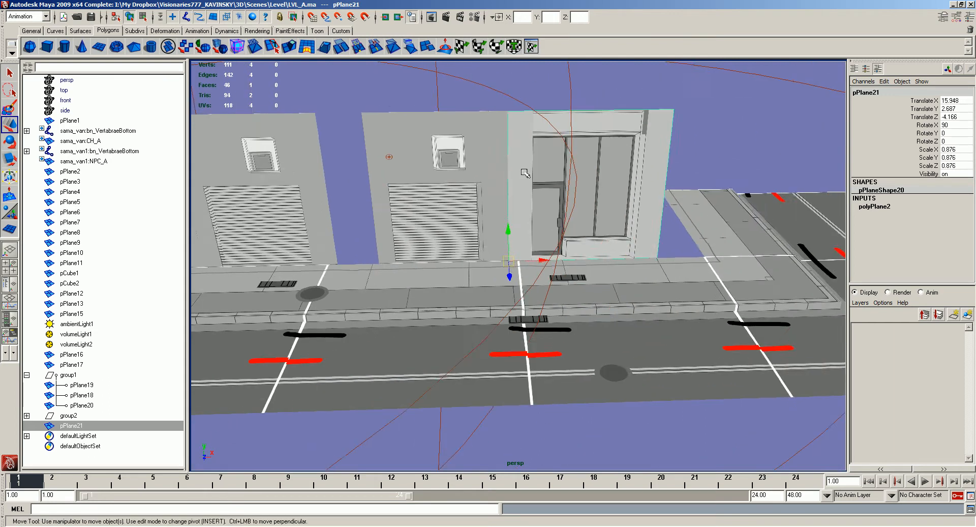
# - Insert vertical edge loops on the plane along both outer edges of the drawn storefront
pyautogui.keyDown('alt'); pyautogui.moveTo(520, 172); pyautogui.dragTo(537, 174, button='right'); pyautogui.keyUp('alt')
pyautogui.keyDown('shift'); pyautogui.moveTo(537, 174); pyautogui.dragTo(541, 95, button='right'); pyautogui.keyUp('shift')
pyautogui.click(536, 100)
pyautogui.click(665, 97)
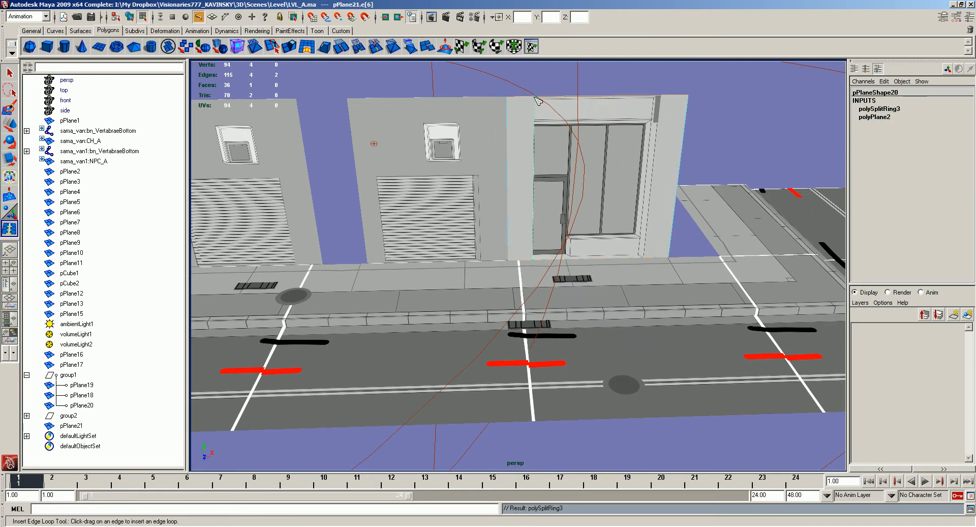
pyautogui.moveTo(662, 97); pyautogui.dragTo(659, 103)
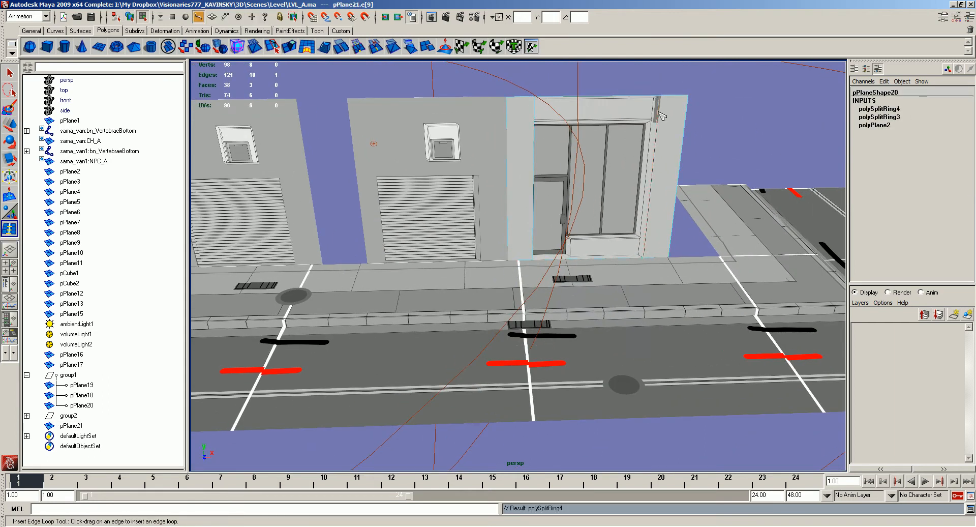
pyautogui.press('w')
# - Delete the blank faces on both sides of the storefront drawing
pyautogui.moveTo(665, 122); pyautogui.dragTo(665, 174, button='right')
pyautogui.click(666, 176)
pyautogui.press('Delete')
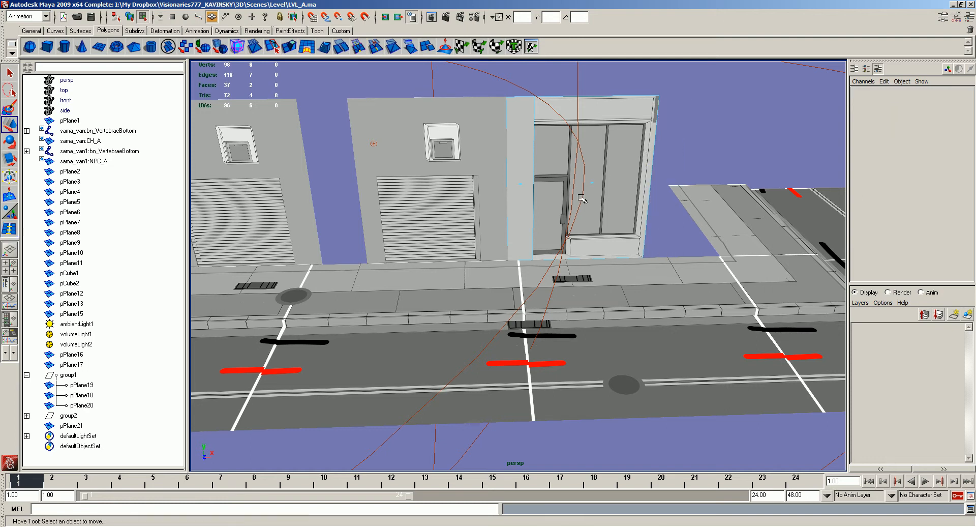
pyautogui.click(521, 176)
pyautogui.press('Delete')
# - Snap the trimmed storefront's pivot to its lower corner on the door side
pyautogui.moveTo(602, 171); pyautogui.dragTo(622, 151, button='right')
pyautogui.keyDown('alt'); pyautogui.moveTo(590, 218); pyautogui.dragTo(591, 217, button='middle'); pyautogui.keyUp('alt')
pyautogui.press('Insert')
pyautogui.press('v')
pyautogui.moveTo(534, 248); pyautogui.dragTo(520, 252, button='middle')
pyautogui.press('Insert')
# - Duplicate the storefront and snap the copy directly against its window-side edge
pyautogui.keyDown('alt'); pyautogui.moveTo(520, 252); pyautogui.dragTo(573, 240); pyautogui.keyUp('alt')
pyautogui.hotkey('ctrl', 'd')
pyautogui.press('v')
pyautogui.moveTo(573, 241); pyautogui.dragTo(570, 241, button='middle')
pyautogui.keyDown('alt'); pyautogui.moveTo(579, 243); pyautogui.dragTo(554, 246); pyautogui.keyUp('alt')
pyautogui.keyDown('alt'); pyautogui.moveTo(500, 239); pyautogui.dragTo(456, 161, button='right'); pyautogui.keyUp('alt')
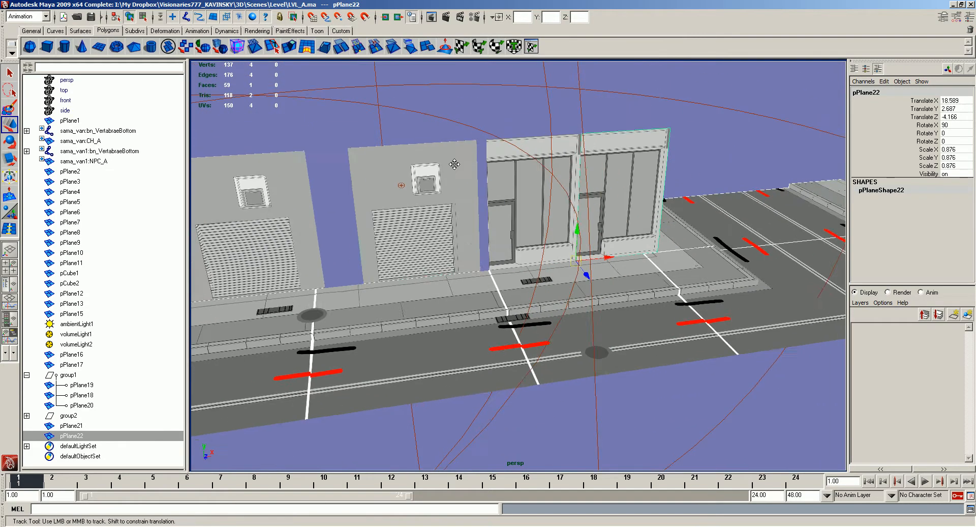
# - Slide the separate garage wall against the neighbouring garages and shift both storefronts along the sidewalk in the same direction
pyautogui.keyDown('alt'); pyautogui.moveTo(456, 161); pyautogui.dragTo(501, 155, button='middle'); pyautogui.keyUp('alt')
pyautogui.click(493, 203)
pyautogui.keyDown('shift'); pyautogui.moveTo(493, 203); pyautogui.dragTo(421, 211, button='middle'); pyautogui.keyUp('shift')
pyautogui.click(566, 206)
pyautogui.keyDown('shift'); pyautogui.moveTo(566, 206); pyautogui.dragTo(504, 213, button='middle'); pyautogui.keyUp('shift')
pyautogui.click(668, 191)
pyautogui.keyDown('shift'); pyautogui.moveTo(664, 191); pyautogui.dragTo(602, 200, button='middle'); pyautogui.keyUp('shift')
pyautogui.keyDown('alt'); pyautogui.moveTo(602, 200); pyautogui.dragTo(557, 192); pyautogui.keyUp('alt')
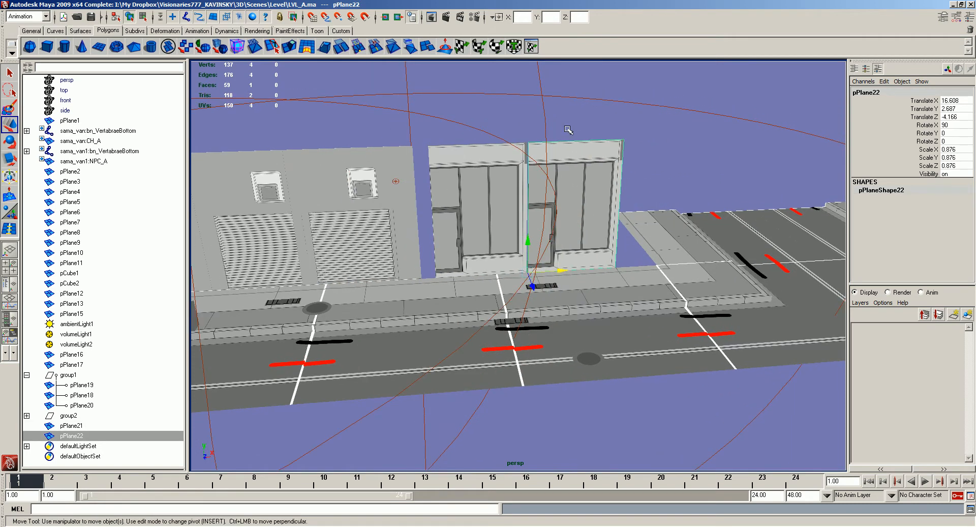
# - Insert a vertical edge loop in the second storefront just beyond its door
pyautogui.press('y')
pyautogui.click(561, 144)
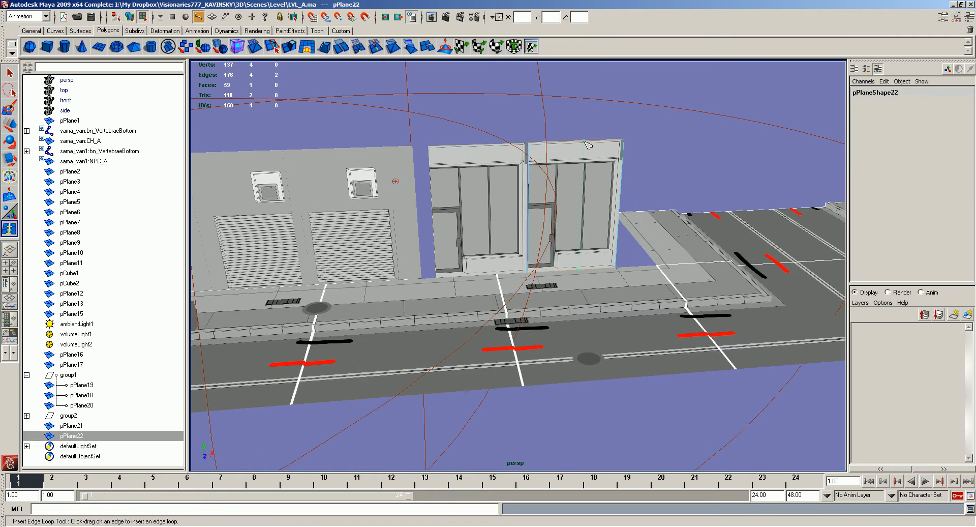
pyautogui.moveTo(586, 141); pyautogui.dragTo(557, 142)
pyautogui.press('w')
pyautogui.press('y')
pyautogui.press('w')
# - Try to duplicate the second storefront's window face and move the copy outward to extend the shop
pyautogui.moveTo(575, 173); pyautogui.dragTo(578, 204, button='right')
pyautogui.click(585, 204)
pyautogui.hotkey('ctrl', 'd')
pyautogui.moveTo(621, 204); pyautogui.dragTo(677, 206)
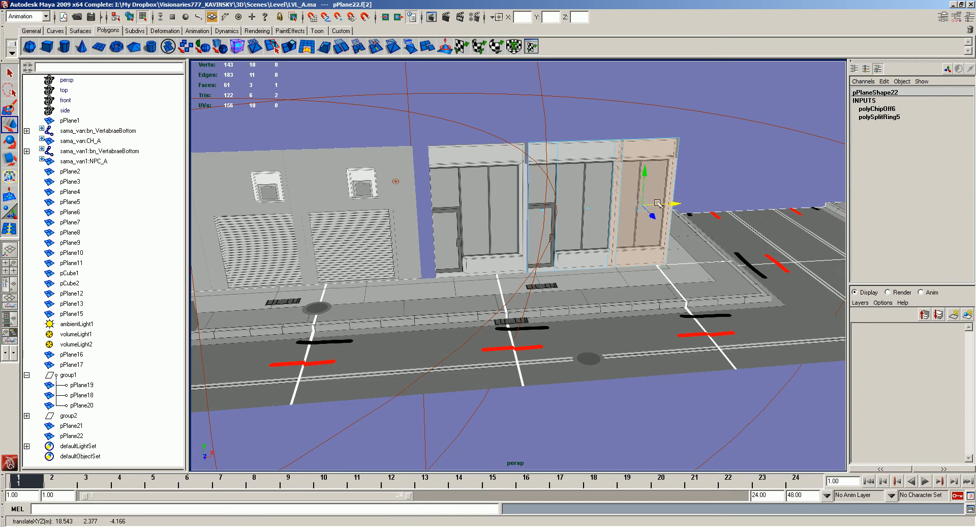
# - Undo the window face duplication and delete the added edge loop from the second storefront
pyautogui.hotkey('ctrl', 'z')
pyautogui.hotkey('ctrl', 'z')
pyautogui.hotkey('ctrl', 'z')
pyautogui.hotkey('ctrl', 'z')
pyautogui.hotkey('ctrl', 'z')
pyautogui.hotkey('ctrl', 'z')
pyautogui.hotkey('ctrl', 'z')
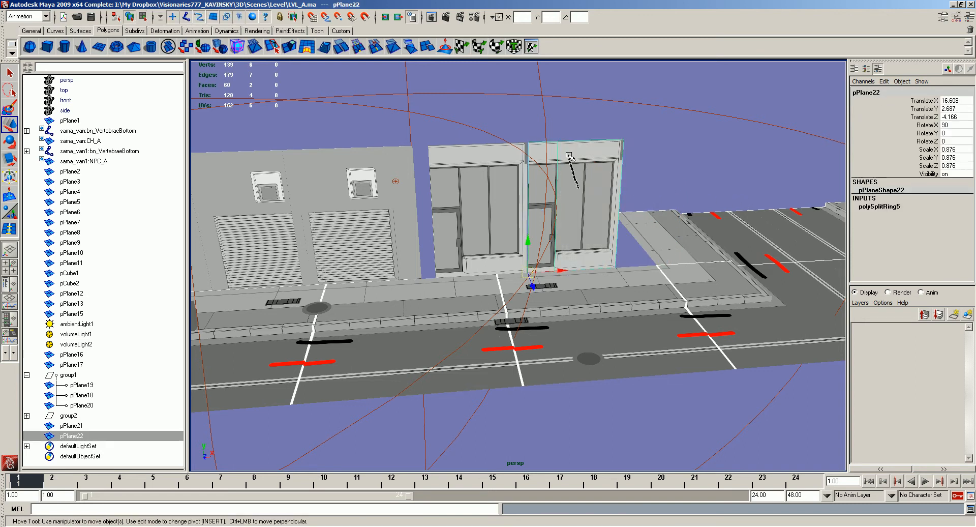
pyautogui.click(568, 170)
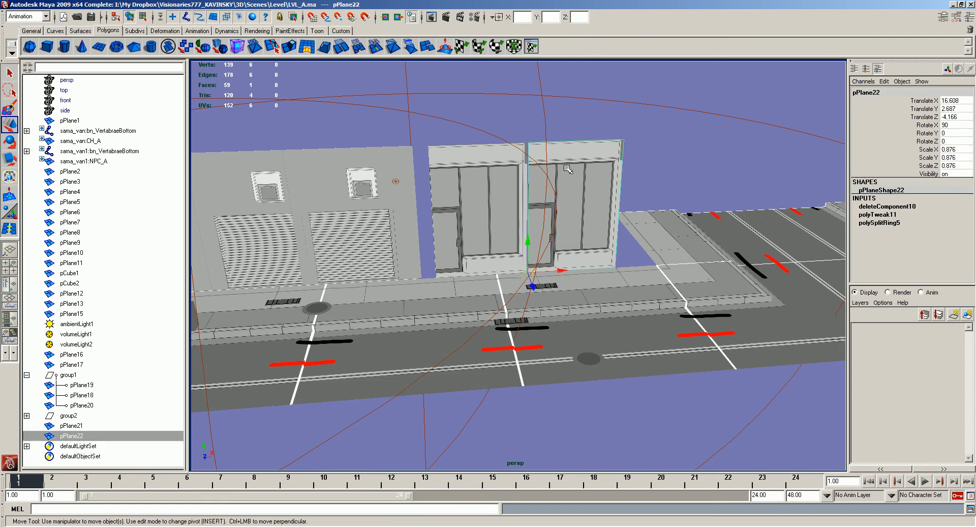
pyautogui.click(572, 124)
# - Switch to VILLE b.psd in Photoshop and clear the rectangular selection around the first storefront
pyautogui.press('space')
pyautogui.moveTo(488, 120); pyautogui.dragTo(608, 219)
pyautogui.hotkey('alt', 'Tab')
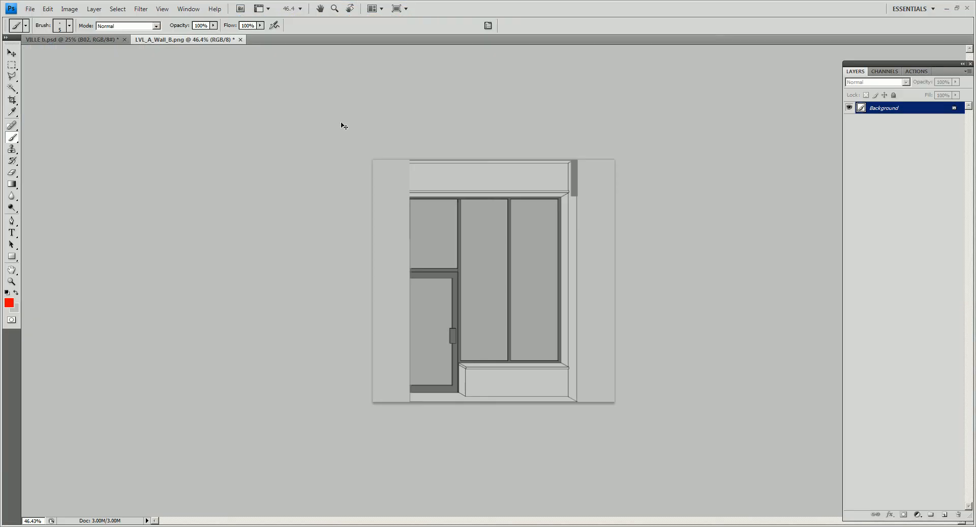
pyautogui.hotkey('ctrl', 'Tab')
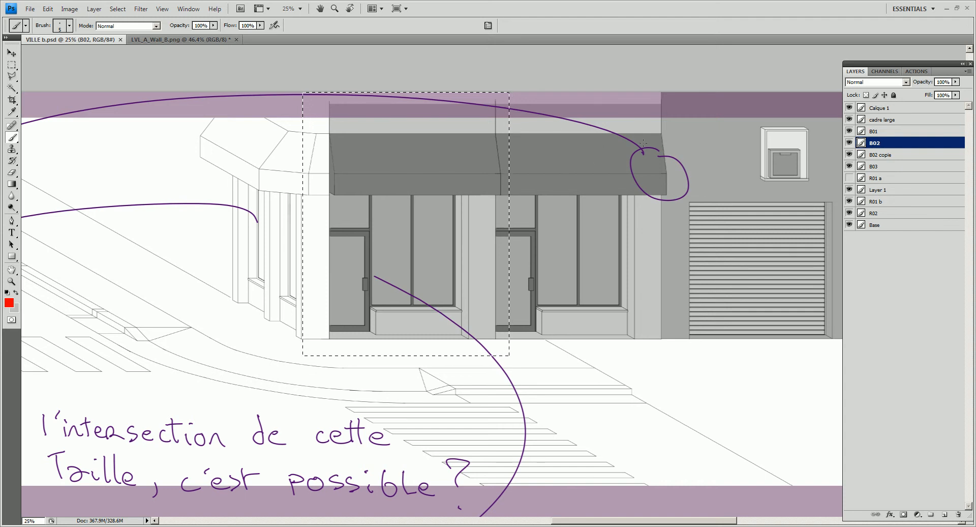
pyautogui.press('m')
pyautogui.click(509, 132)
pyautogui.moveTo(667, 166); pyautogui.dragTo(666, 196)
pyautogui.click(616, 348)
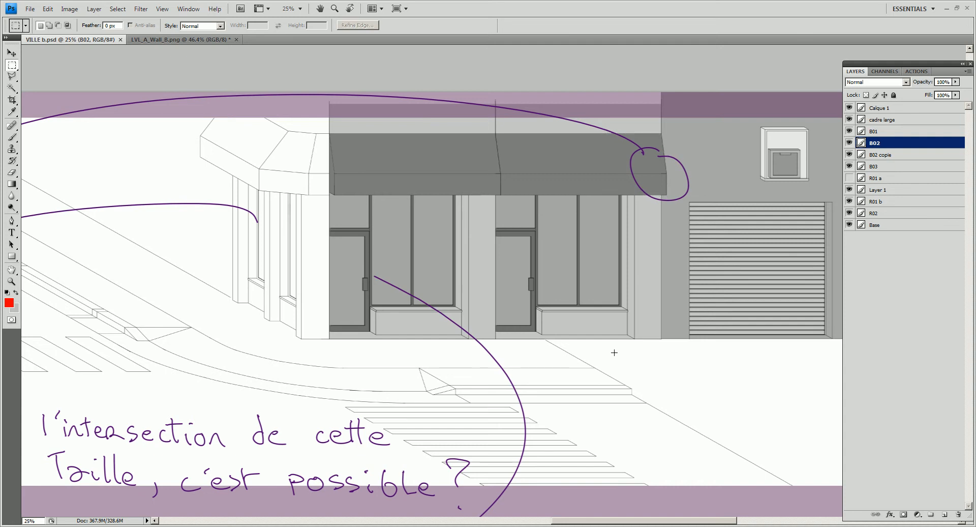
# - With a 16 px grey brush, sketch a rectangle with a curved profile line inside it, below the second storefront
pyautogui.press('b')
pyautogui.rightClick(612, 147)
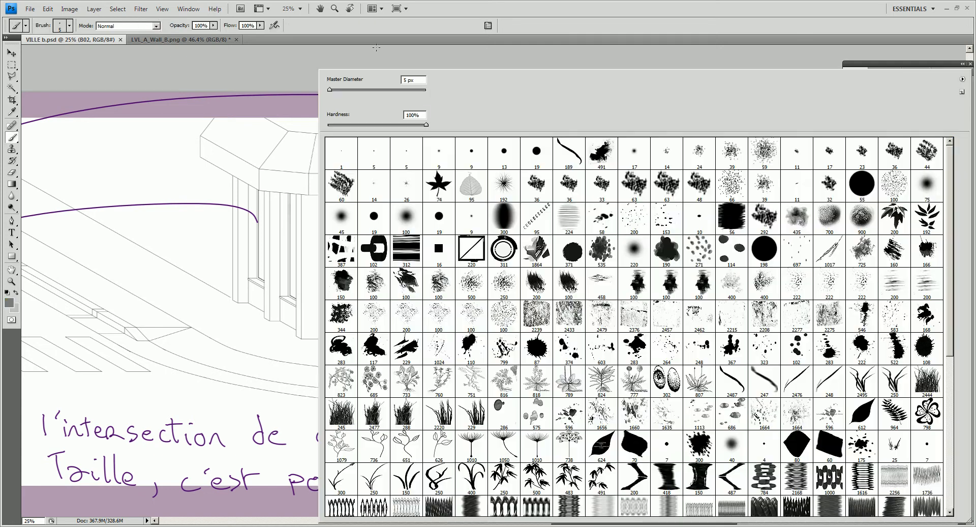
pyautogui.click(336, 90)
pyautogui.press('Return')
pyautogui.click(687, 354)
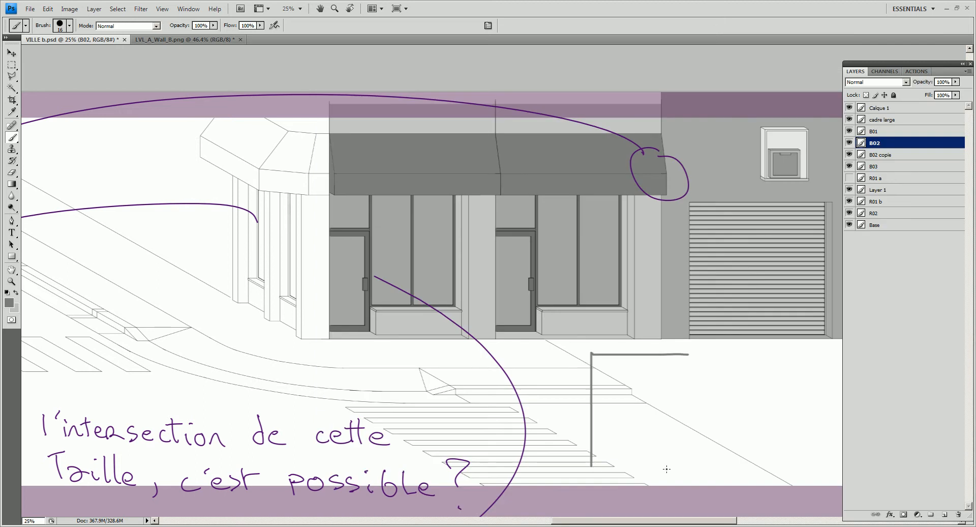
pyautogui.moveTo(673, 363); pyautogui.dragTo(644, 407)
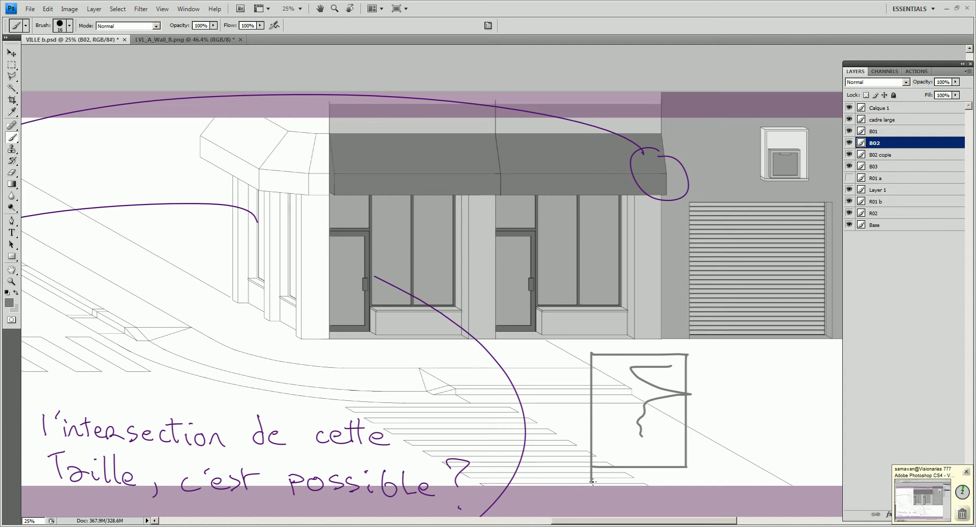
# - Undo the grey explanatory sketch below the second storefront and switch back to Maya
pyautogui.moveTo(648, 472); pyautogui.dragTo(616, 475)
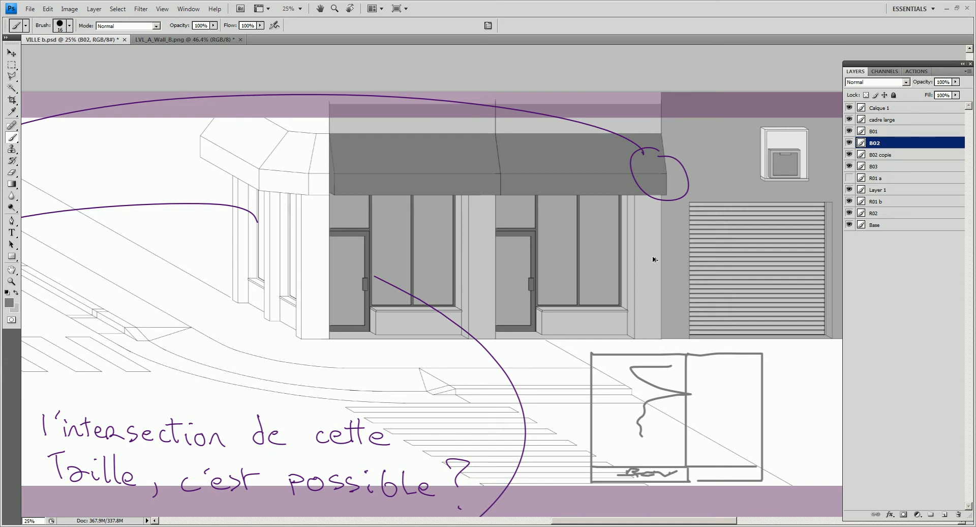
pyautogui.hotkey('ctrl', 'alt', 'z')
pyautogui.hotkey('ctrl', 'alt', 'z')
pyautogui.hotkey('ctrl', 'alt', 'z')
pyautogui.hotkey('ctrl', 'alt', 'z')
pyautogui.hotkey('ctrl', 'alt', 'z')
pyautogui.hotkey('ctrl', 'alt', 'z')
pyautogui.hotkey('ctrl', 'alt', 'z')
pyautogui.hotkey('ctrl', 'alt', 'z')
pyautogui.hotkey('ctrl', 'alt', 'z')
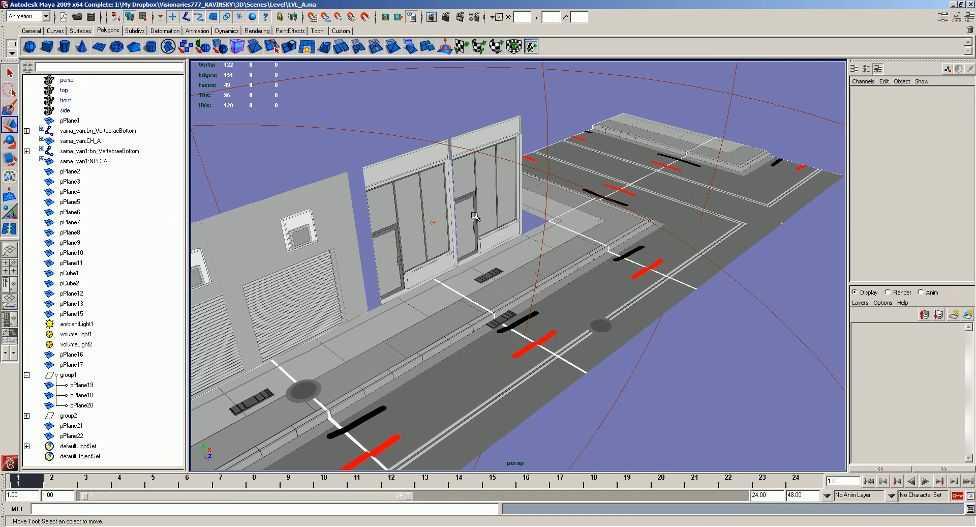
pyautogui.click(479, 261)
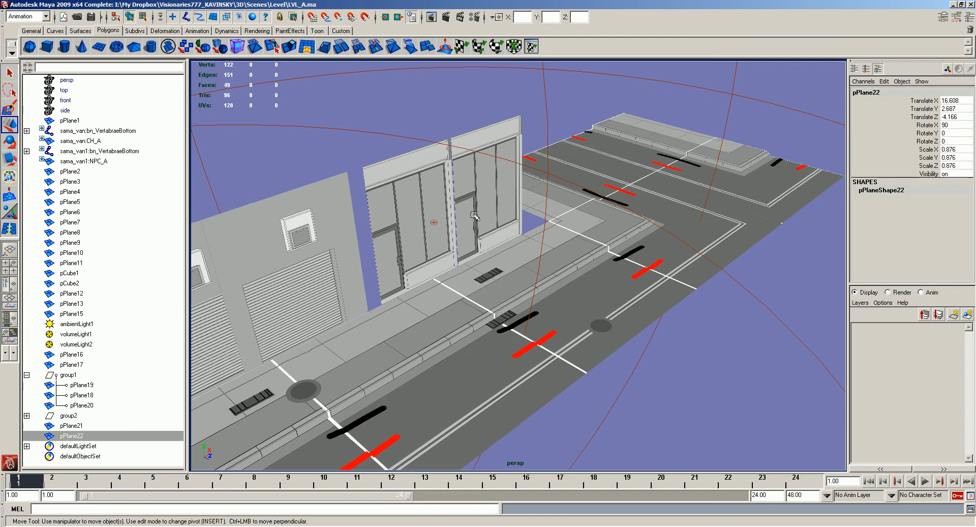
# - Duplicate the second storefront's wall plane and rotate the copy outward to about 31° in X as a sloped awning
pyautogui.moveTo(478, 263); pyautogui.dragTo(494, 249)
pyautogui.press('e')
pyautogui.hotkey('ctrl', 'z')
pyautogui.moveTo(503, 189); pyautogui.dragTo(576, 388, button='right')
pyautogui.press('w')
pyautogui.moveTo(504, 263); pyautogui.dragTo(568, 268)
pyautogui.moveTo(517, 195); pyautogui.dragTo(538, 214, button='right')
# - Move the awning's front edge back toward the wall and raise it to shorten the slope
pyautogui.click(557, 234)
pyautogui.moveTo(589, 243); pyautogui.dragTo(526, 230)
pyautogui.hotkey('ctrl', 'z')
pyautogui.click(545, 241)
pyautogui.click(478, 184)
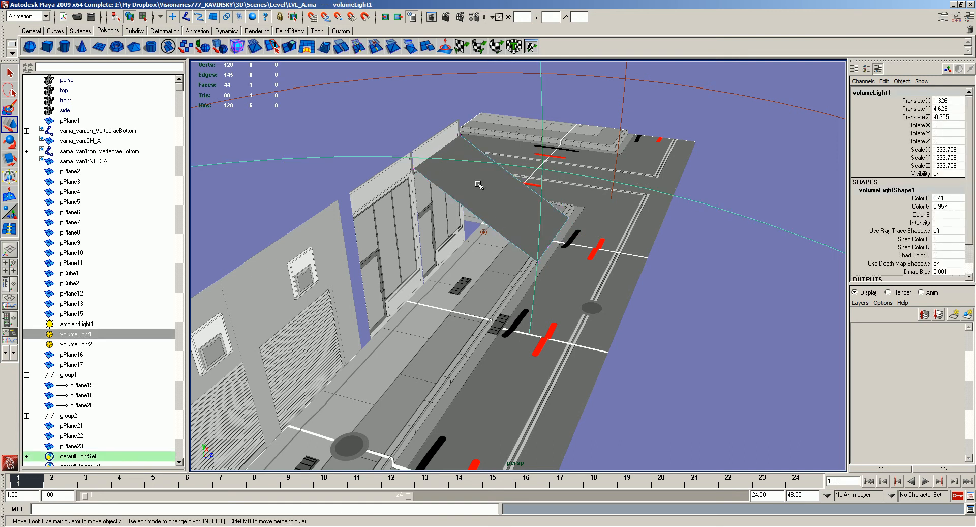
pyautogui.hotkey('ctrl', 'z')
pyautogui.click(557, 238)
pyautogui.moveTo(588, 245); pyautogui.dragTo(532, 235)
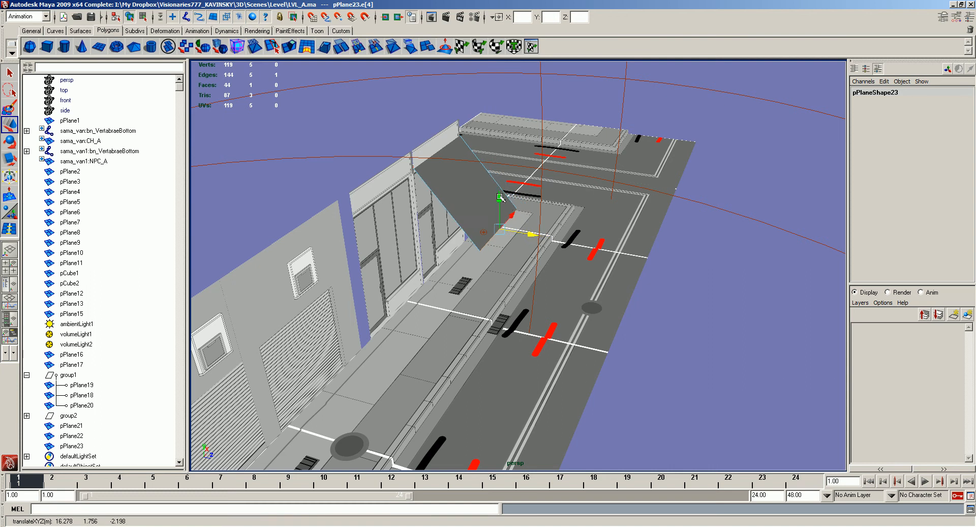
pyautogui.moveTo(499, 197); pyautogui.dragTo(500, 164)
# - Extrude the awning's front edge downward to form a short vertical valance
pyautogui.click(443, 141)
pyautogui.moveTo(444, 141); pyautogui.dragTo(413, 139, button='right')
pyautogui.moveTo(419, 131); pyautogui.dragTo(450, 152)
pyautogui.scroll(1, 451, 153)
pyautogui.click(467, 165)
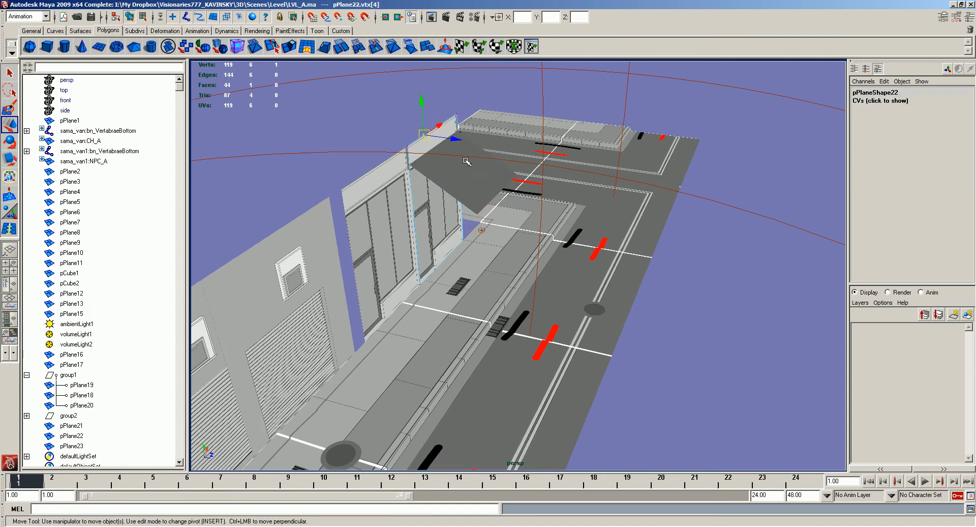
pyautogui.click(467, 167)
pyautogui.moveTo(466, 173); pyautogui.dragTo(469, 157, button='right')
pyautogui.click(495, 195)
pyautogui.keyDown('shift'); pyautogui.moveTo(498, 160); pyautogui.dragTo(498, 173); pyautogui.keyUp('shift')
pyautogui.keyDown('alt'); pyautogui.moveTo(497, 174); pyautogui.dragTo(503, 153); pyautogui.keyUp('alt')
# - Delete the extra vertex on the side edge of the awning
pyautogui.moveTo(466, 200); pyautogui.dragTo(436, 199, button='right')
pyautogui.moveTo(456, 184); pyautogui.dragTo(524, 249)
pyautogui.moveTo(491, 184); pyautogui.dragTo(491, 178)
pyautogui.click(421, 170)
pyautogui.press('Delete')
pyautogui.moveTo(453, 185); pyautogui.dragTo(468, 169, button='right')
pyautogui.click(550, 123)
# - Duplicate the finished awning and move the copy sideways over the first storefront
pyautogui.keyDown('alt'); pyautogui.moveTo(552, 139); pyautogui.dragTo(420, 155); pyautogui.keyUp('alt')
pyautogui.click(541, 178)
pyautogui.keyDown('alt'); pyautogui.moveTo(541, 179); pyautogui.dragTo(488, 196); pyautogui.keyUp('alt')
pyautogui.keyDown('alt'); pyautogui.moveTo(488, 196); pyautogui.dragTo(522, 188, button='middle'); pyautogui.keyUp('alt')
pyautogui.hotkey('ctrl', 'd')
pyautogui.moveTo(506, 263); pyautogui.dragTo(383, 270)
pyautogui.keyDown('alt'); pyautogui.moveTo(383, 270); pyautogui.dragTo(471, 260, button='middle'); pyautogui.keyUp('alt')
pyautogui.keyDown('alt'); pyautogui.moveTo(470, 260); pyautogui.dragTo(513, 244); pyautogui.keyUp('alt')
# - Examine both awnings from the street beside the characters and from the front of the storefronts
pyautogui.click(606, 116)
pyautogui.keyDown('alt'); pyautogui.moveTo(549, 184); pyautogui.dragTo(656, 208); pyautogui.keyUp('alt')
pyautogui.keyDown('alt'); pyautogui.moveTo(579, 254); pyautogui.dragTo(666, 178, button='middle'); pyautogui.keyUp('alt')
pyautogui.keyDown('alt'); pyautogui.moveTo(666, 178); pyautogui.dragTo(618, 179, button='right'); pyautogui.keyUp('alt')
pyautogui.moveTo(618, 179)
pyautogui.keyDown('alt'); pyautogui.mouseDown()
pyautogui.moveTo(671, 178)
pyautogui.moveTo(628, 178)
pyautogui.mouseUp(); pyautogui.keyUp('alt')
pyautogui.keyDown('alt'); pyautogui.moveTo(628, 178); pyautogui.dragTo(645, 181, button='right'); pyautogui.keyUp('alt')
pyautogui.keyDown('alt'); pyautogui.moveTo(616, 175); pyautogui.dragTo(604, 187); pyautogui.keyUp('alt')
pyautogui.keyDown('alt'); pyautogui.moveTo(604, 186); pyautogui.dragTo(618, 203, button='right'); pyautogui.keyUp('alt')
pyautogui.moveTo(605, 219)
pyautogui.keyDown('alt'); pyautogui.mouseDown()
pyautogui.moveTo(617, 229)
pyautogui.moveTo(606, 207)
pyautogui.mouseUp(); pyautogui.keyUp('alt')
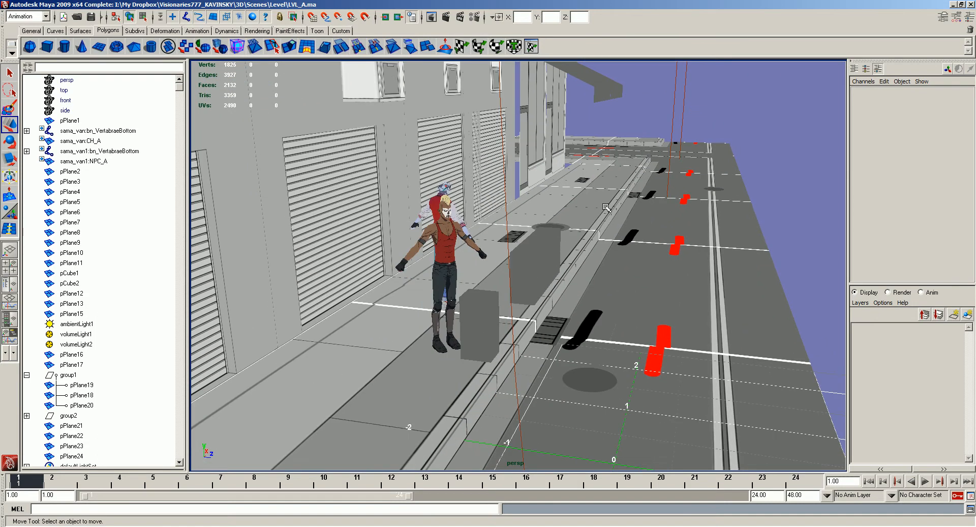
pyautogui.keyDown('alt'); pyautogui.moveTo(609, 120); pyautogui.dragTo(615, 134, button='middle'); pyautogui.keyUp('alt')
pyautogui.keyDown('alt'); pyautogui.moveTo(608, 96); pyautogui.dragTo(601, 138, button='middle'); pyautogui.keyUp('alt')
pyautogui.click(597, 132)
pyautogui.click(619, 133)
pyautogui.keyDown('alt'); pyautogui.moveTo(590, 285); pyautogui.dragTo(450, 325); pyautogui.keyUp('alt')
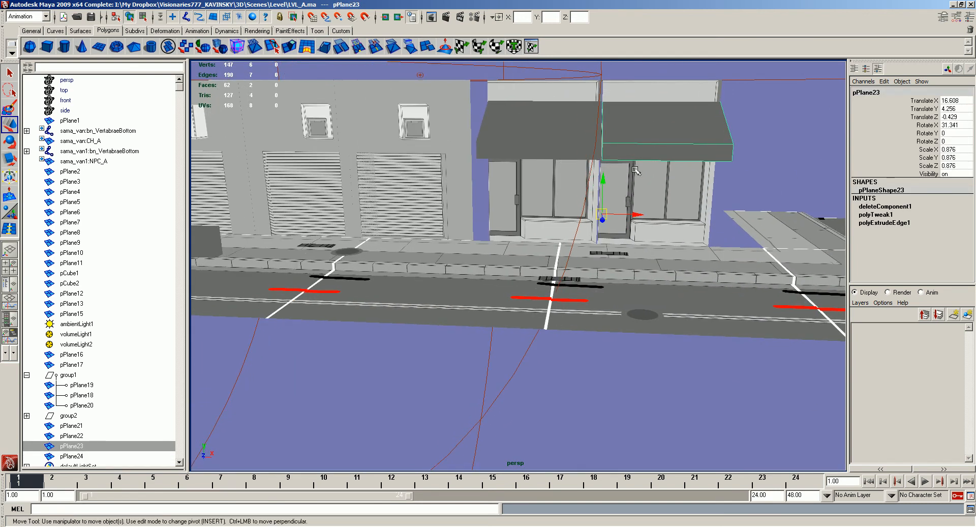
# - Switch to VILLE b.psd in Photoshop, examine the circled awning overhang, and return to Maya
pyautogui.moveTo(636, 165)
pyautogui.keyDown('alt'); pyautogui.mouseDown()
pyautogui.moveTo(605, 198)
pyautogui.moveTo(635, 213)
pyautogui.moveTo(580, 218)
pyautogui.mouseUp(); pyautogui.keyUp('alt')
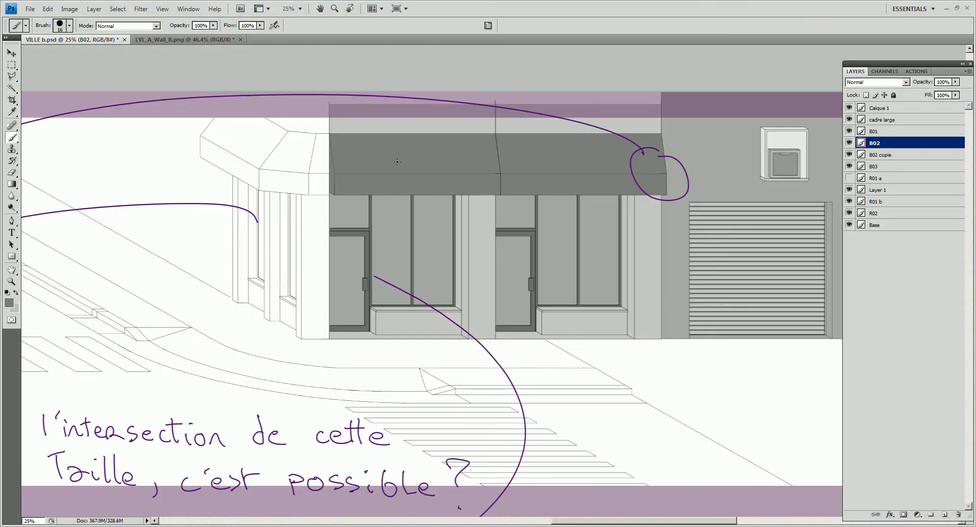
pyautogui.moveTo(127, 168); pyautogui.dragTo(394, 169)
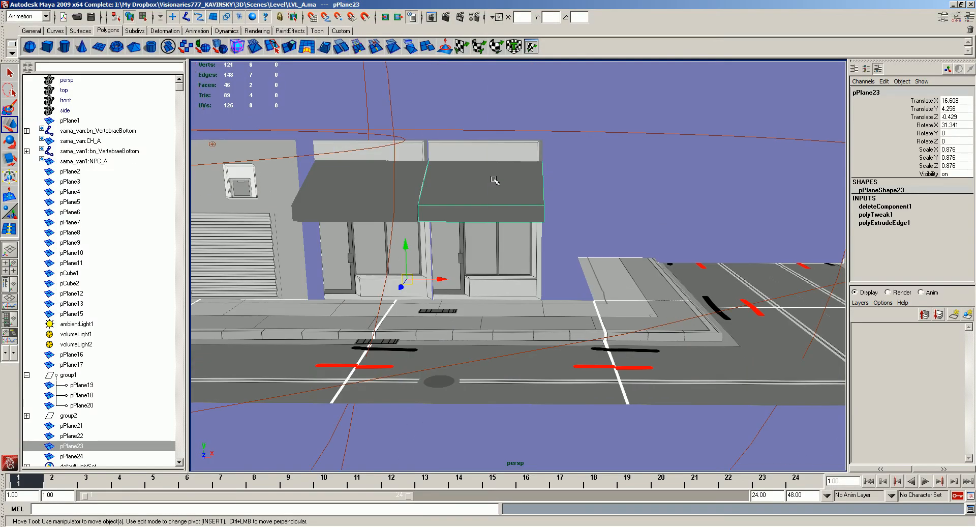
pyautogui.keyDown('alt'); pyautogui.moveTo(507, 180); pyautogui.dragTo(612, 179, button='middle'); pyautogui.keyUp('alt')
pyautogui.keyDown('alt'); pyautogui.moveTo(611, 179); pyautogui.dragTo(627, 204, button='right'); pyautogui.keyUp('alt')
pyautogui.moveTo(629, 202)
pyautogui.keyDown('alt'); pyautogui.mouseDown()
pyautogui.moveTo(622, 221)
pyautogui.moveTo(631, 196)
pyautogui.mouseUp(); pyautogui.keyUp('alt')
pyautogui.hotkey('alt', 'Tab')
pyautogui.hotkey('alt', 'Tab')
# - Examine the two awnings' outer ends and shared seam from several angles
pyautogui.keyDown('alt'); pyautogui.moveTo(661, 211); pyautogui.dragTo(630, 210, button='middle'); pyautogui.keyUp('alt')
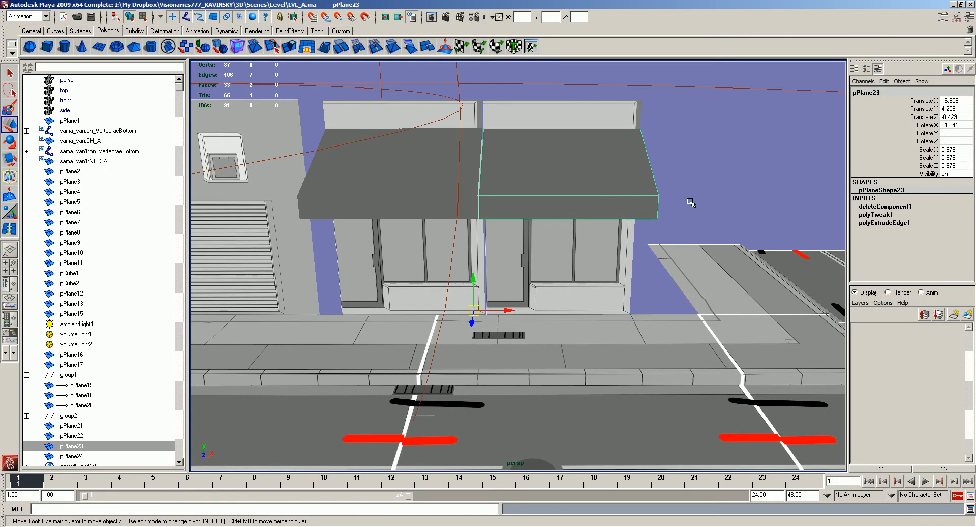
pyautogui.keyDown('alt'); pyautogui.moveTo(691, 203); pyautogui.dragTo(690, 196); pyautogui.keyUp('alt')
pyautogui.keyDown('alt'); pyautogui.moveTo(690, 196); pyautogui.dragTo(626, 148, button='right'); pyautogui.keyUp('alt')
pyautogui.click(626, 148)
pyautogui.keyDown('alt'); pyautogui.moveTo(624, 153); pyautogui.dragTo(553, 209); pyautogui.keyUp('alt')
pyautogui.press('space')
pyautogui.click(375, 105)
pyautogui.moveTo(418, 208)
pyautogui.click(501, 208)
pyautogui.click(553, 209)
pyautogui.keyDown('shift'); pyautogui.click(465, 200); pyautogui.keyUp('shift')
pyautogui.keyDown('shift'); pyautogui.click(470, 184); pyautogui.keyUp('shift')
pyautogui.keyDown('shift'); pyautogui.click(559, 184); pyautogui.keyUp('shift')
pyautogui.click(563, 182)
pyautogui.keyDown('alt'); pyautogui.moveTo(636, 207); pyautogui.dragTo(493, 198); pyautogui.keyUp('alt')
pyautogui.click(450, 196)
pyautogui.click(519, 134)
# - Try to duplicate the sidewalk grate and move the copy along the sidewalk in front of the second storefront
pyautogui.scroll(5, 549, 229)
pyautogui.keyDown('alt'); pyautogui.moveTo(572, 270); pyautogui.dragTo(599, 270); pyautogui.keyUp('alt')
pyautogui.click(524, 313)
pyautogui.hotkey('alt', 'Tab')
pyautogui.hotkey('ctrl', 'd')
pyautogui.moveTo(623, 301); pyautogui.dragTo(586, 282)
pyautogui.keyDown('alt'); pyautogui.moveTo(586, 282); pyautogui.dragTo(686, 269, button='right'); pyautogui.keyUp('alt')
pyautogui.moveTo(646, 254); pyautogui.dragTo(642, 278)
pyautogui.moveTo(670, 324); pyautogui.dragTo(752, 272)
pyautogui.keyDown('alt'); pyautogui.moveTo(751, 272); pyautogui.dragTo(656, 274); pyautogui.keyUp('alt')
pyautogui.moveTo(597, 276); pyautogui.dragTo(632, 265)
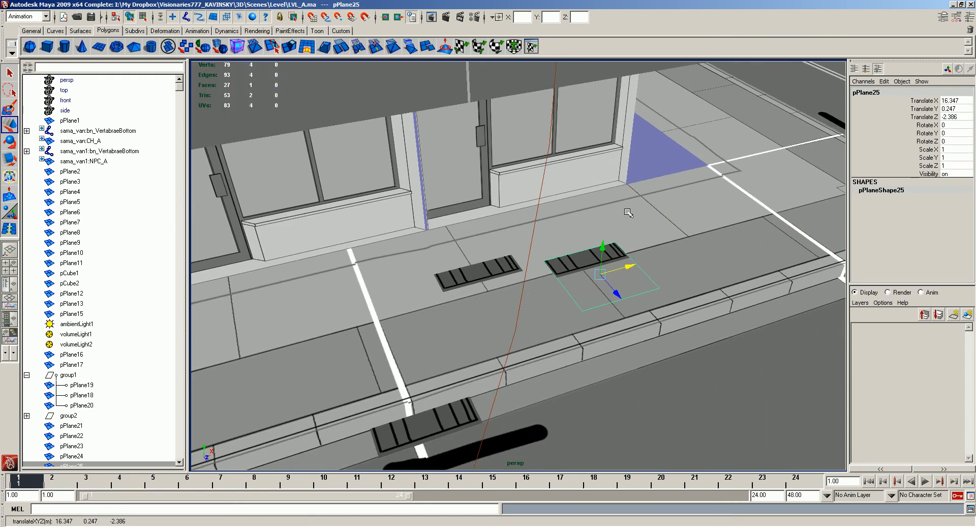
pyautogui.keyDown('alt'); pyautogui.moveTo(715, 155); pyautogui.dragTo(612, 165, button='middle'); pyautogui.keyUp('alt')
pyautogui.scroll(-3, 612, 165)
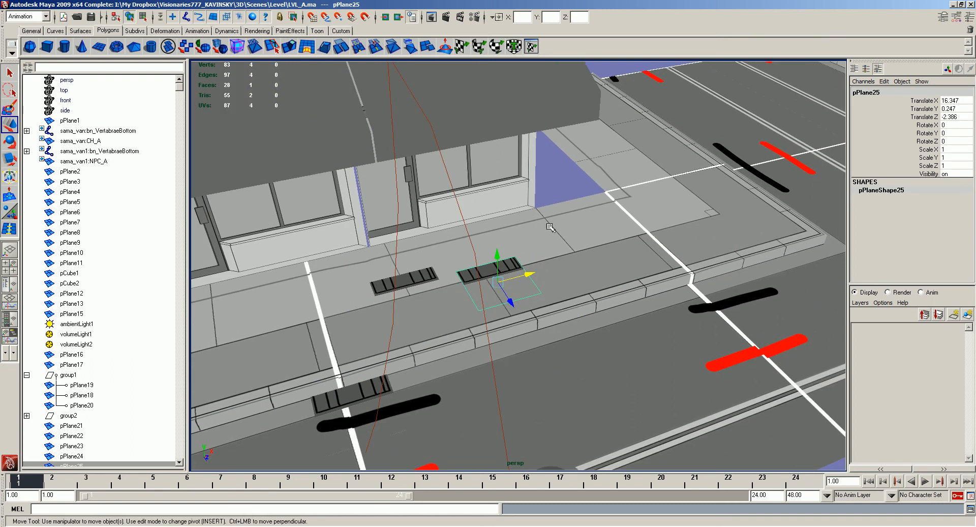
pyautogui.click(570, 210)
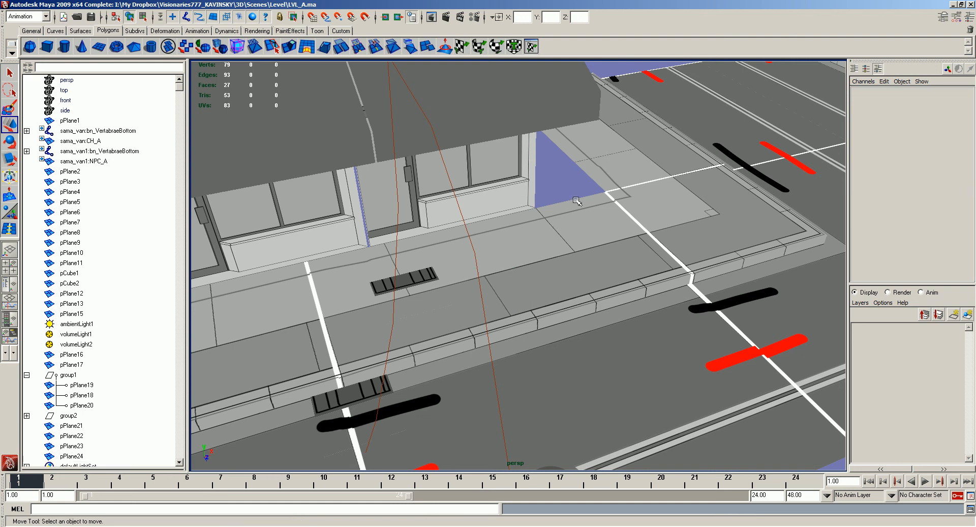
# - Examine the sidewalk corner and the open gap beside the second storefront
pyautogui.keyDown('alt'); pyautogui.moveTo(572, 184); pyautogui.dragTo(598, 206); pyautogui.keyUp('alt')
pyautogui.keyDown('alt'); pyautogui.moveTo(676, 252); pyautogui.dragTo(624, 233); pyautogui.keyUp('alt')
pyautogui.click(683, 248)
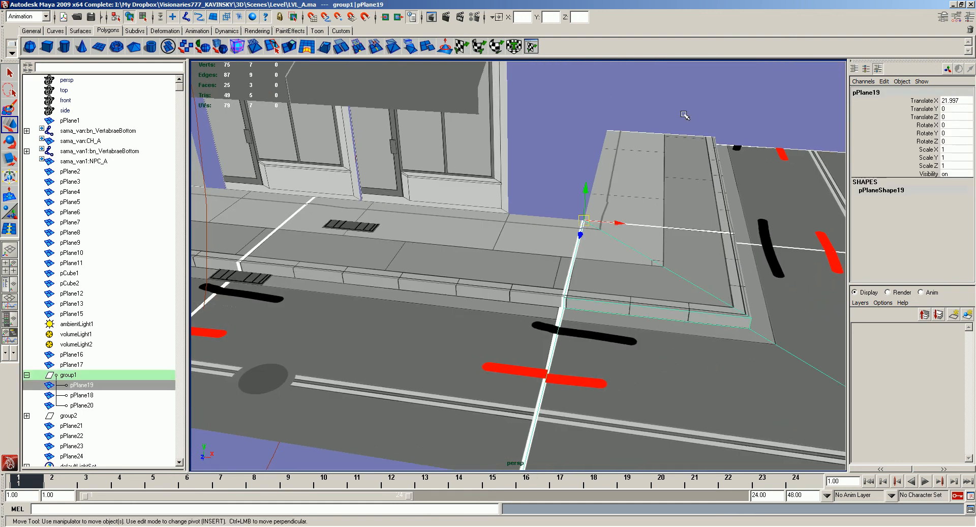
pyautogui.click(562, 207)
pyautogui.scroll(-3, 508, 214)
pyautogui.keyDown('alt'); pyautogui.moveTo(534, 198); pyautogui.dragTo(556, 209); pyautogui.keyUp('alt')
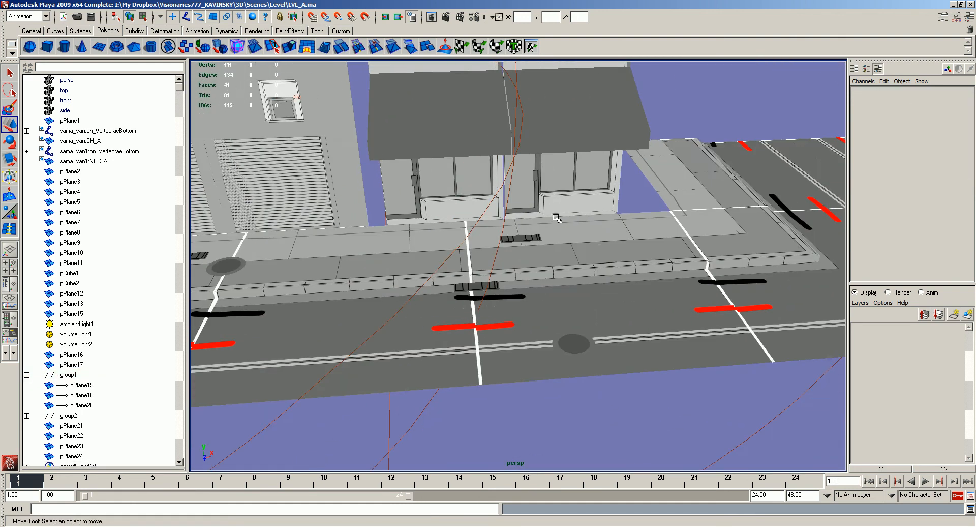
pyautogui.keyDown('alt'); pyautogui.moveTo(583, 242); pyautogui.dragTo(524, 262); pyautogui.keyUp('alt')
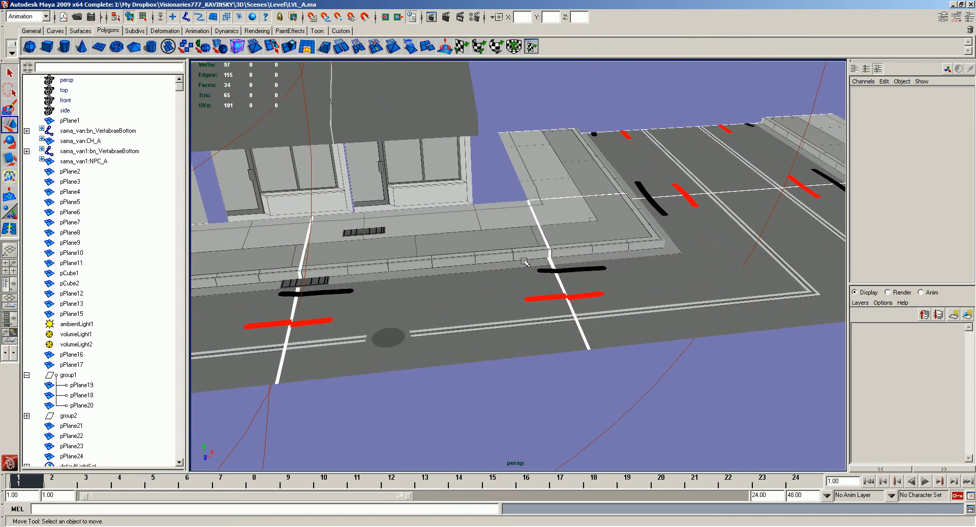
pyautogui.keyDown('alt'); pyautogui.moveTo(523, 262); pyautogui.dragTo(530, 261); pyautogui.keyUp('alt')
pyautogui.click(501, 203)
pyautogui.click(495, 193)
pyautogui.click(519, 204)
pyautogui.click(478, 199)
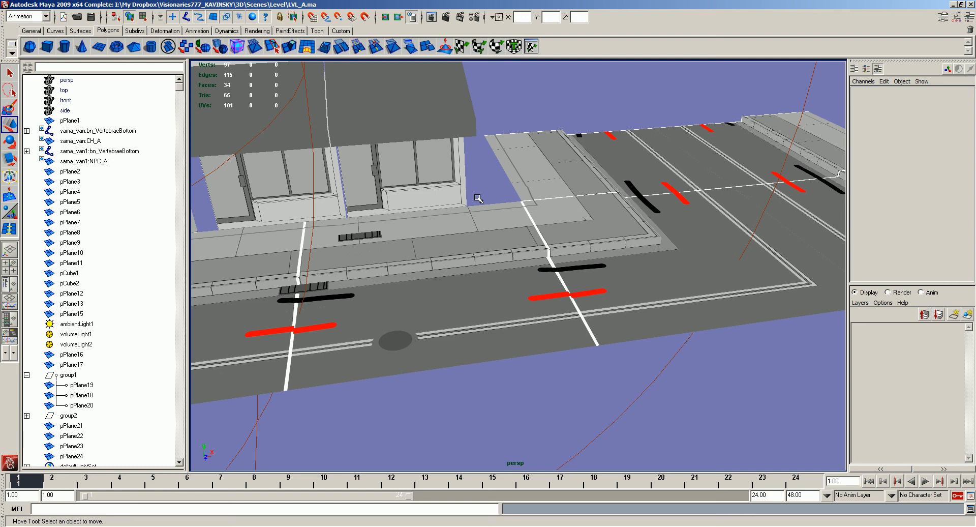
# - Examine the whole street from the garages to the intersection, and select the road segment in front of the first storefront
pyautogui.keyDown('alt'); pyautogui.moveTo(443, 277); pyautogui.dragTo(399, 264, button='right'); pyautogui.keyUp('alt')
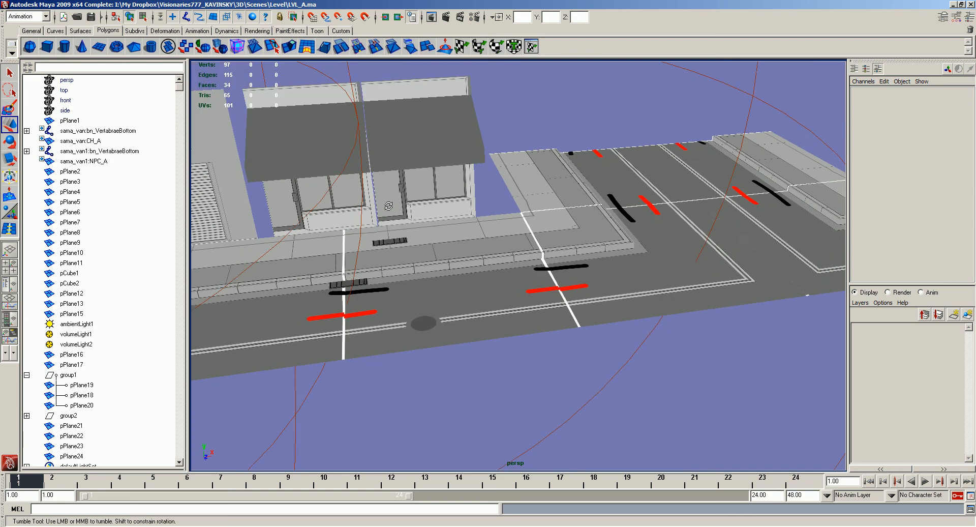
pyautogui.keyDown('alt'); pyautogui.moveTo(400, 264); pyautogui.dragTo(569, 219); pyautogui.keyUp('alt')
pyautogui.keyDown('alt'); pyautogui.moveTo(569, 219); pyautogui.dragTo(539, 219, button='right'); pyautogui.keyUp('alt')
pyautogui.keyDown('alt'); pyautogui.moveTo(539, 219); pyautogui.dragTo(489, 225); pyautogui.keyUp('alt')
pyautogui.click(480, 217)
pyautogui.click(474, 176)
pyautogui.click(404, 177)
pyautogui.click(402, 163)
pyautogui.keyDown('alt'); pyautogui.moveTo(401, 164); pyautogui.dragTo(410, 152); pyautogui.keyUp('alt')
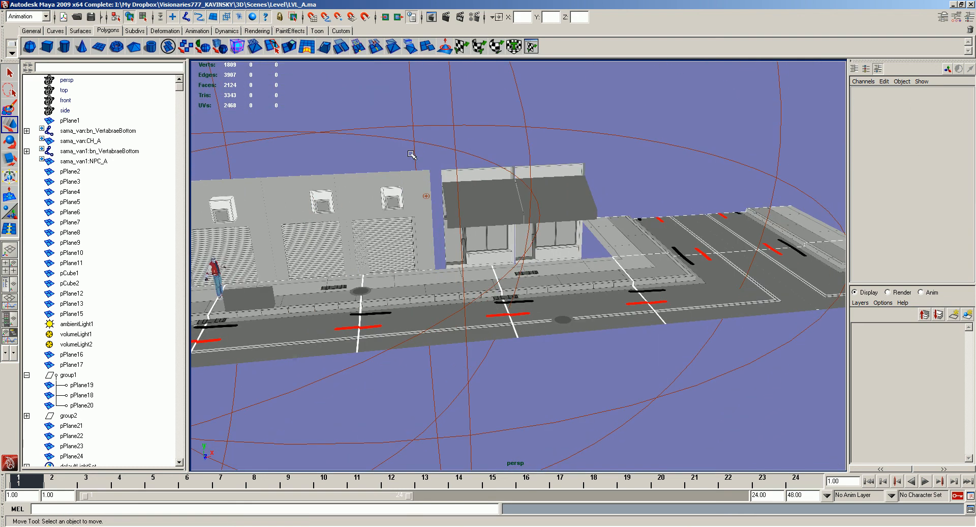
pyautogui.click(393, 336)
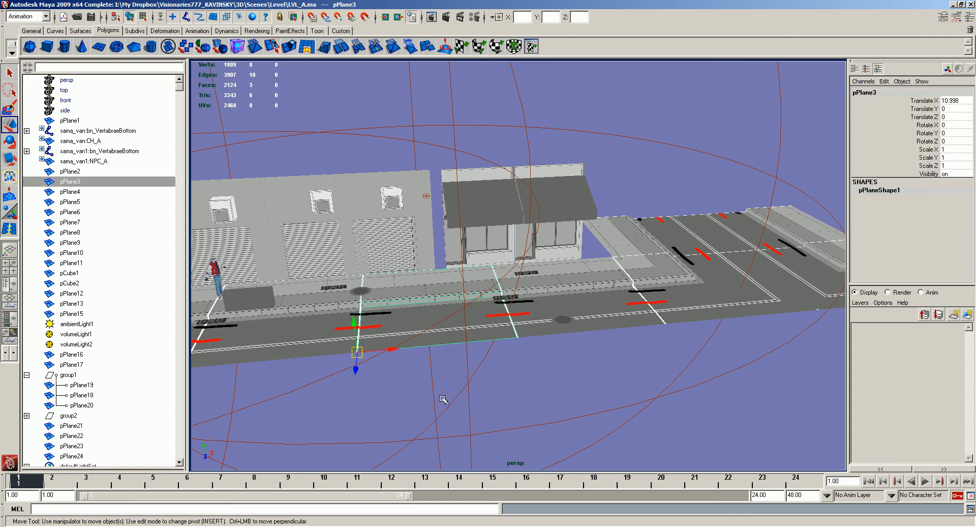